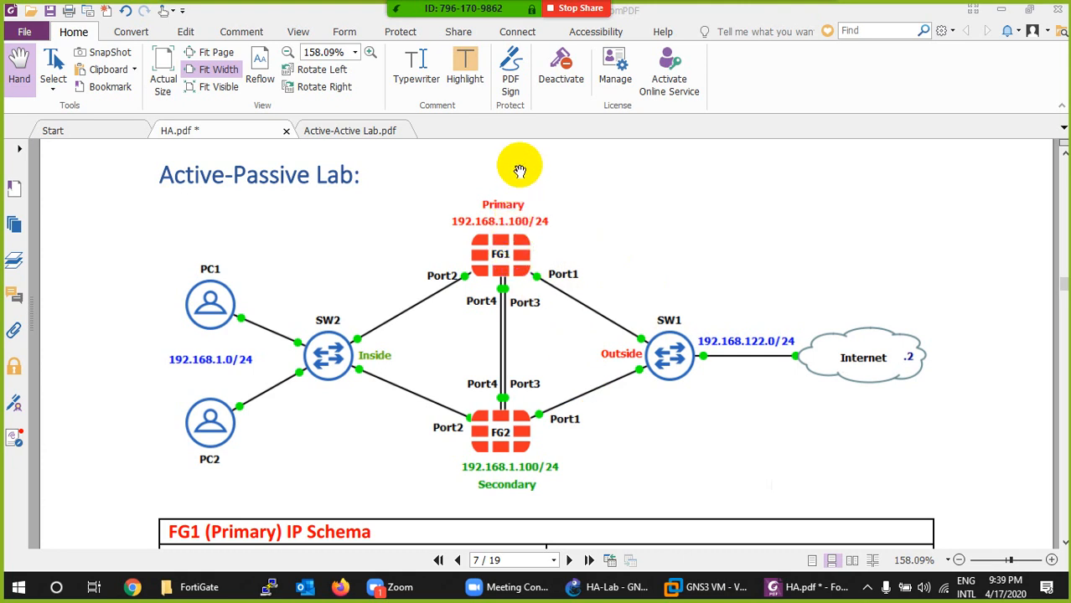
# - Read through the Active-Passive lab topology, the FG1 and FG2 IP schemas, LAN PC and HA details, and the primary firewall login section
pyautogui.click(523, 251)
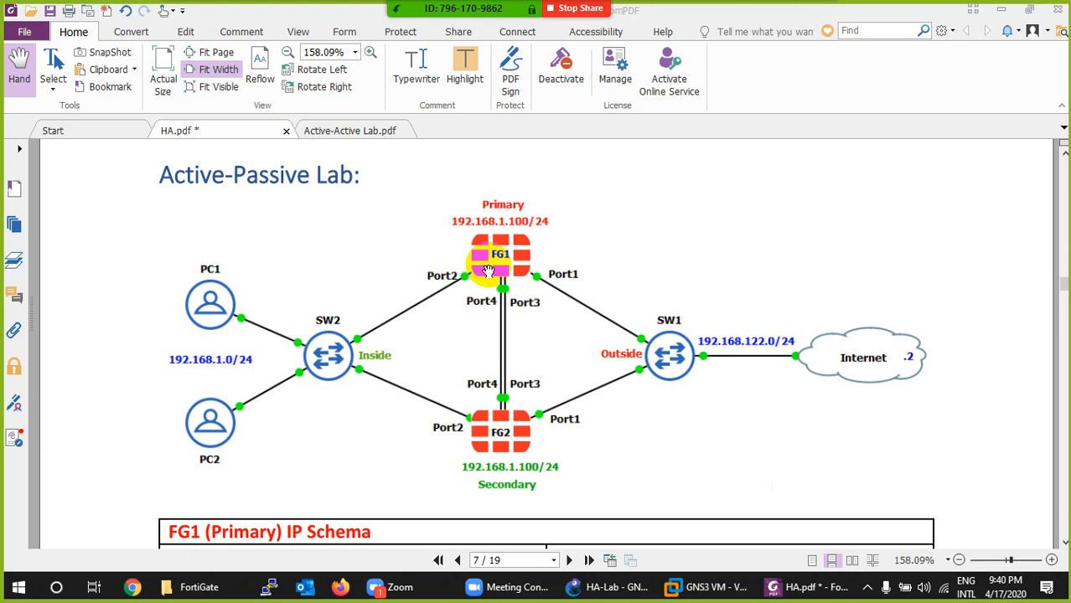
pyautogui.scroll(-5, 489, 270)
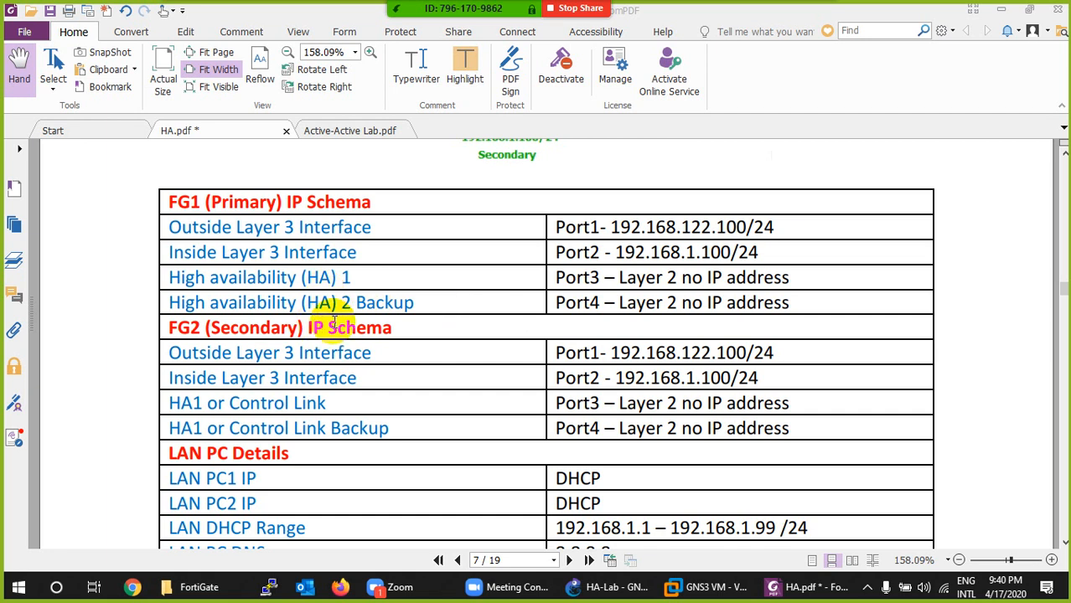
pyautogui.scroll(-1, 394, 322)
pyautogui.scroll(-1, 442, 319)
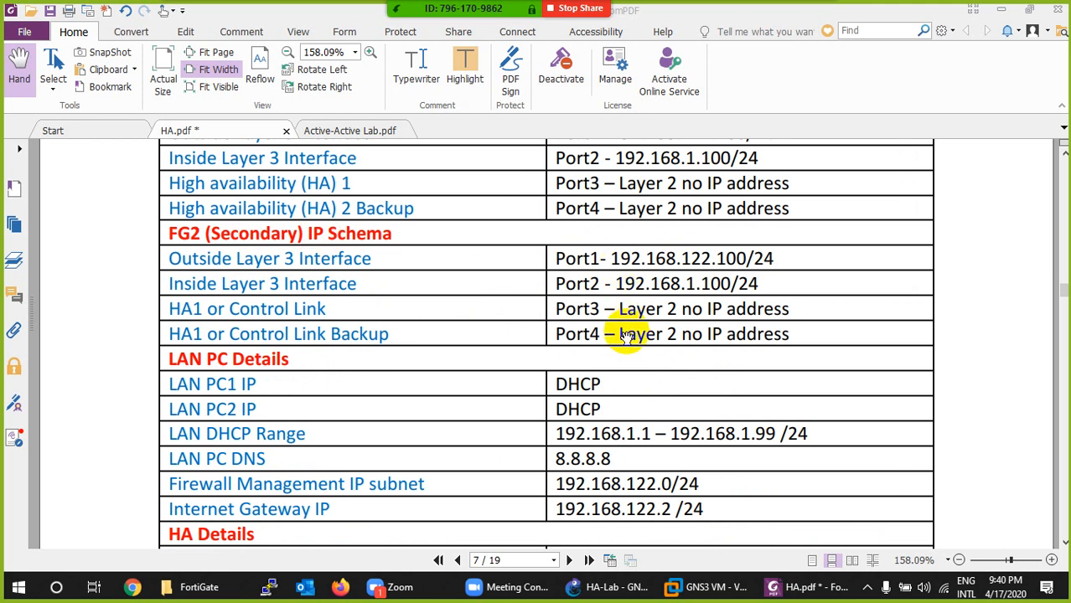
pyautogui.scroll(-3, 626, 332)
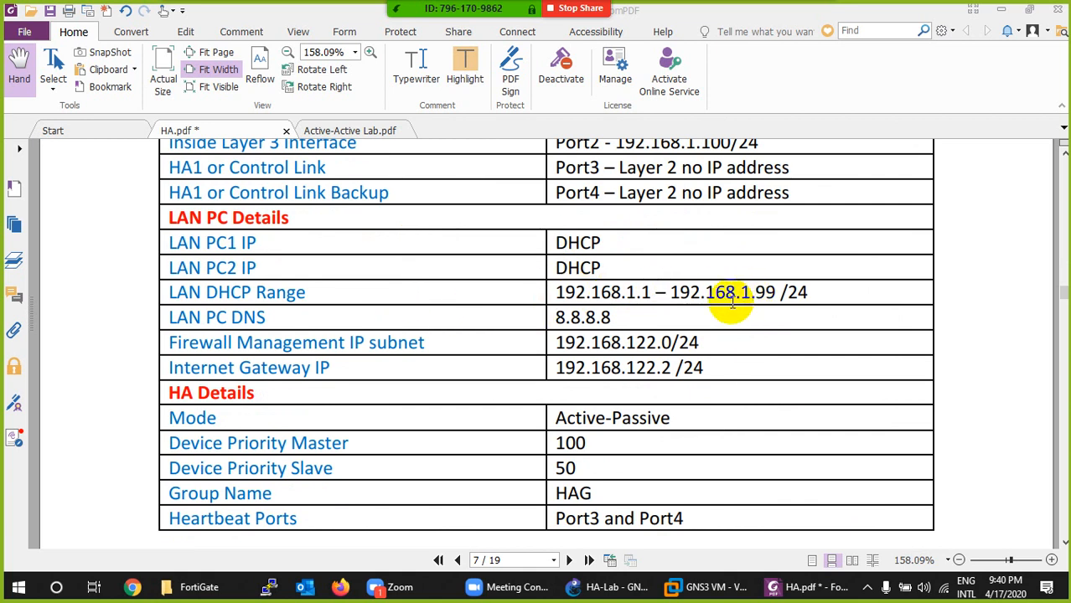
pyautogui.scroll(-1, 670, 315)
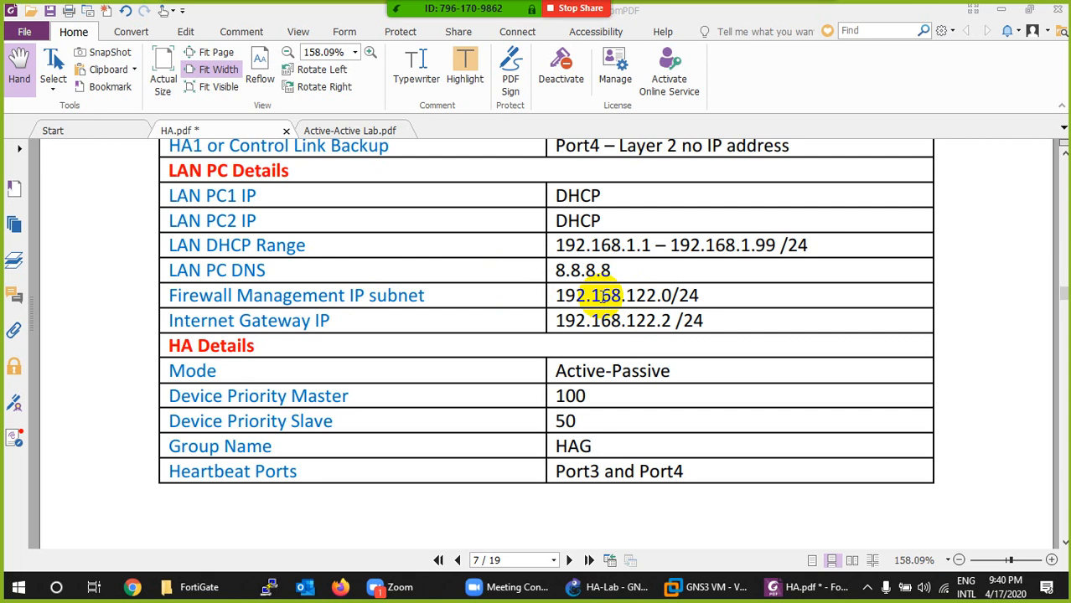
pyautogui.scroll(-1, 603, 295)
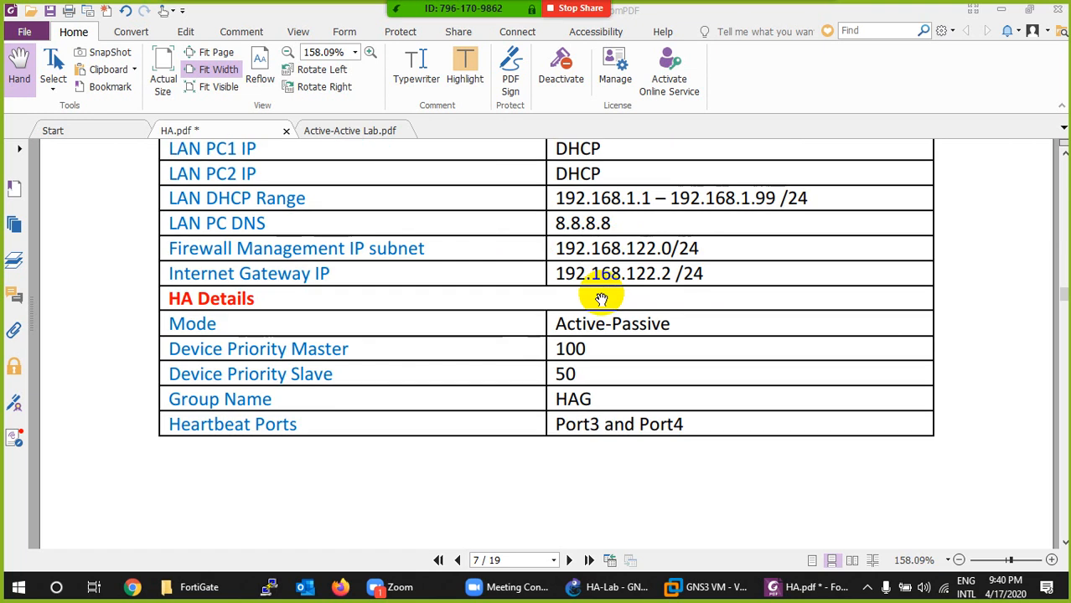
pyautogui.scroll(-1, 601, 299)
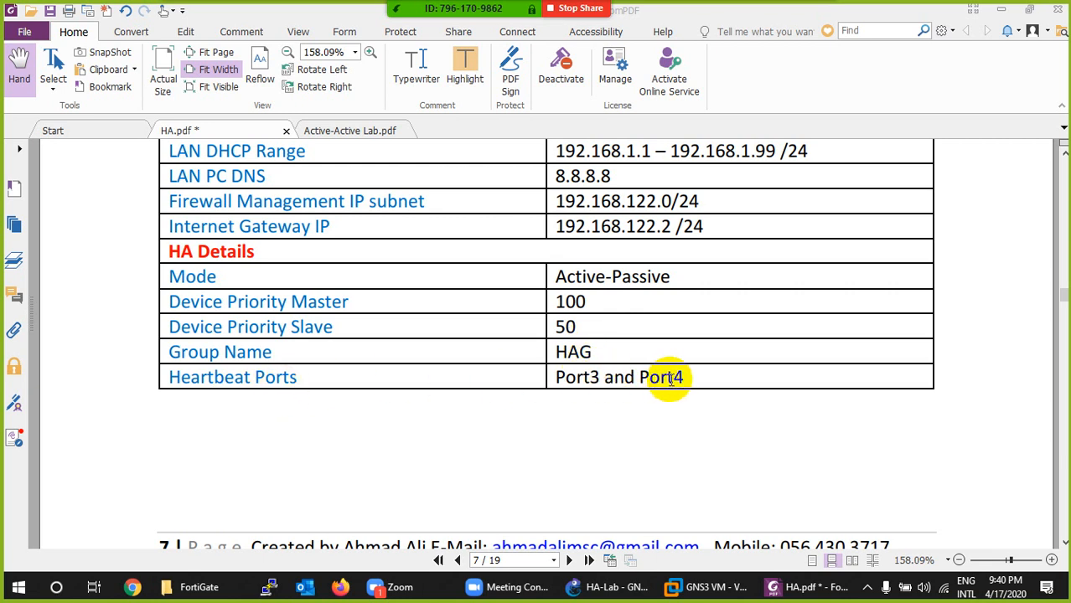
pyautogui.scroll(-10, 666, 379)
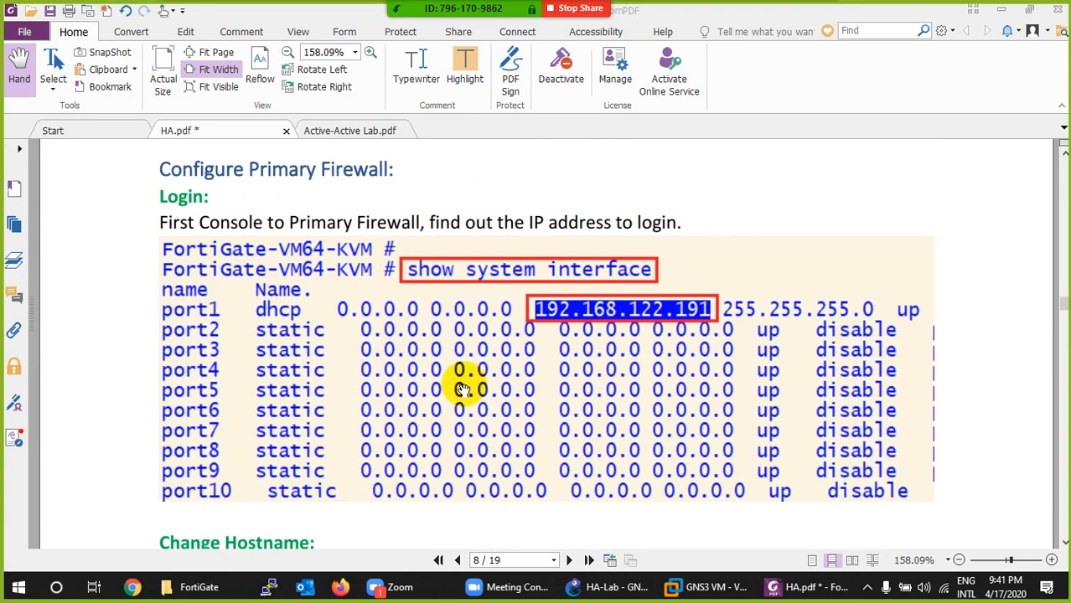
# - Switch to the HA-Lab project in GNS3 and add two FortiGate 6.2.3 firewalls, with FG1 aligned directly above FG2
pyautogui.click(609, 587)
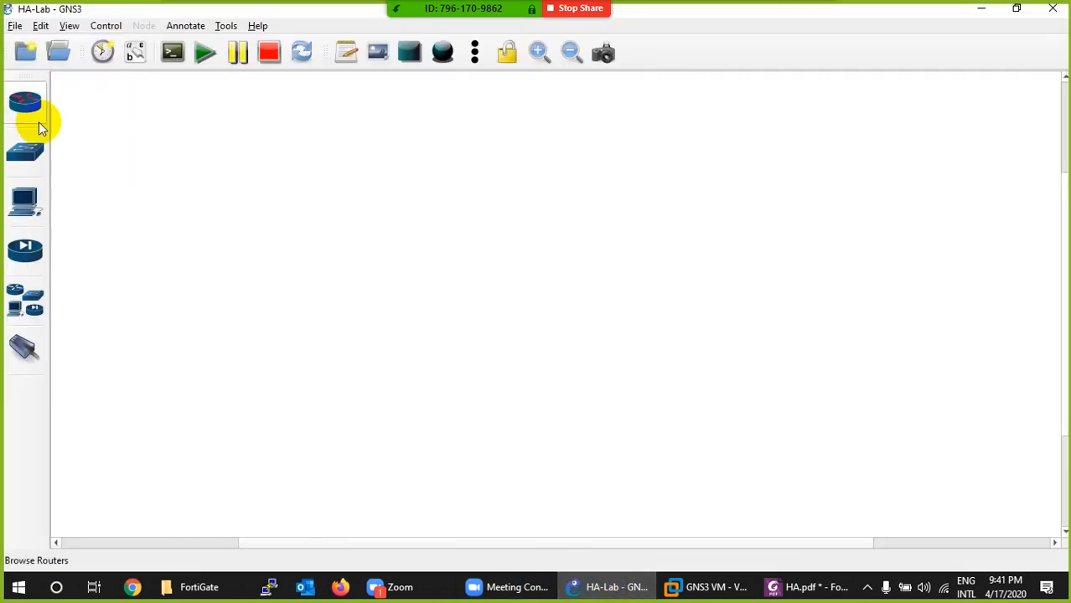
pyautogui.click(15, 265)
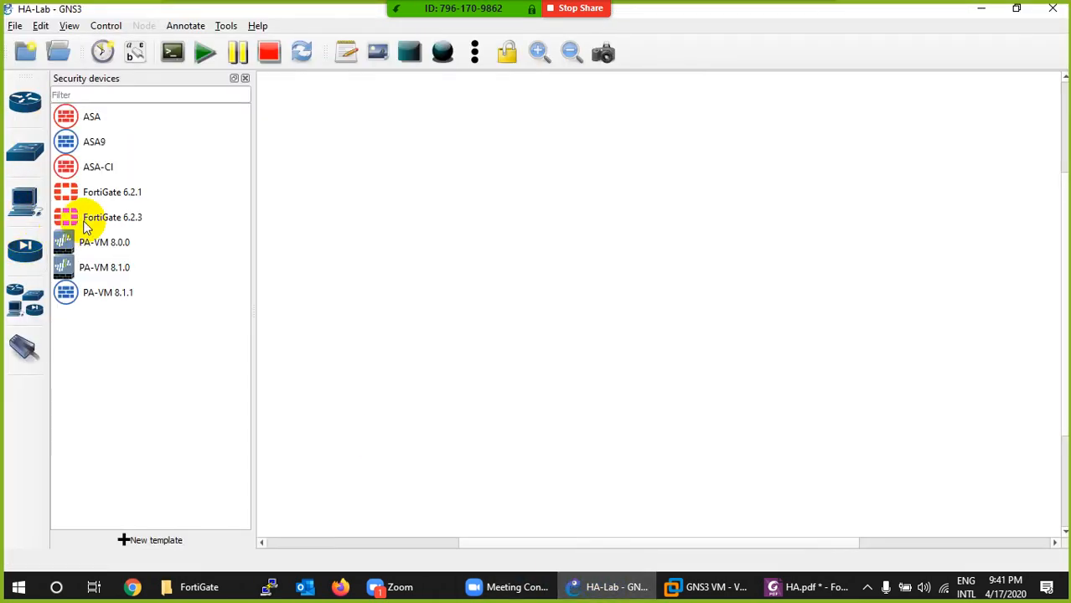
pyautogui.moveTo(88, 217); pyautogui.dragTo(552, 223)
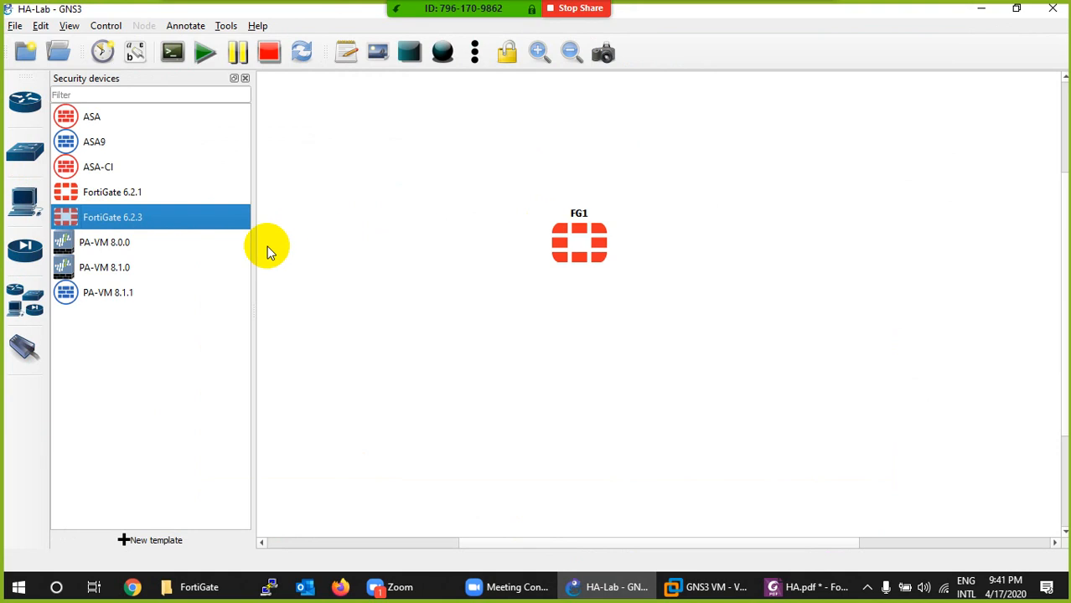
pyautogui.moveTo(109, 217); pyautogui.dragTo(360, 283)
pyautogui.moveTo(587, 352); pyautogui.dragTo(586, 352)
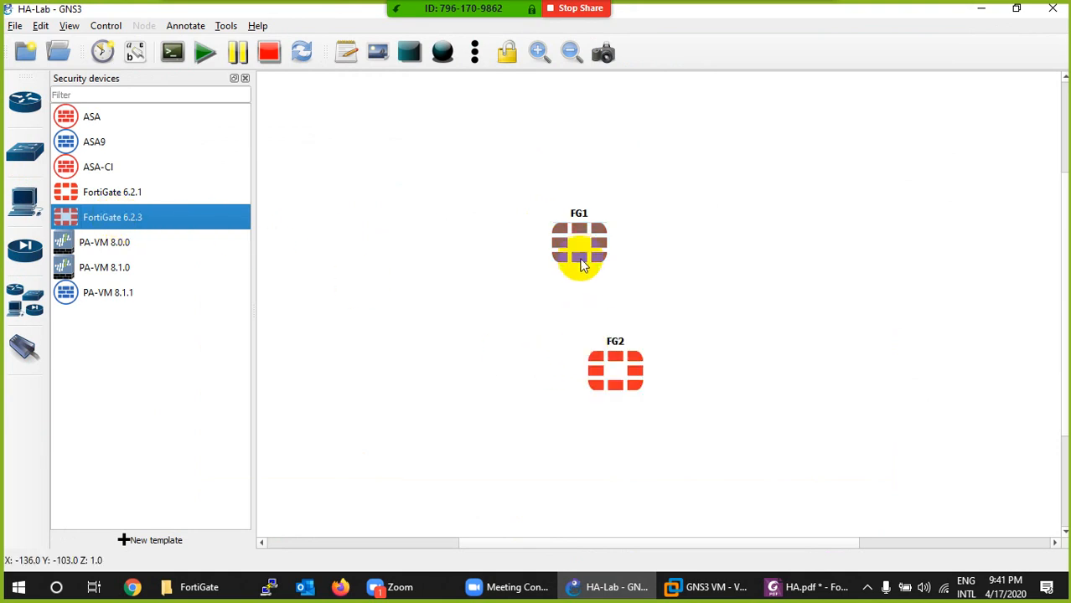
pyautogui.moveTo(581, 256); pyautogui.dragTo(561, 216)
pyautogui.moveTo(614, 376); pyautogui.dragTo(552, 350)
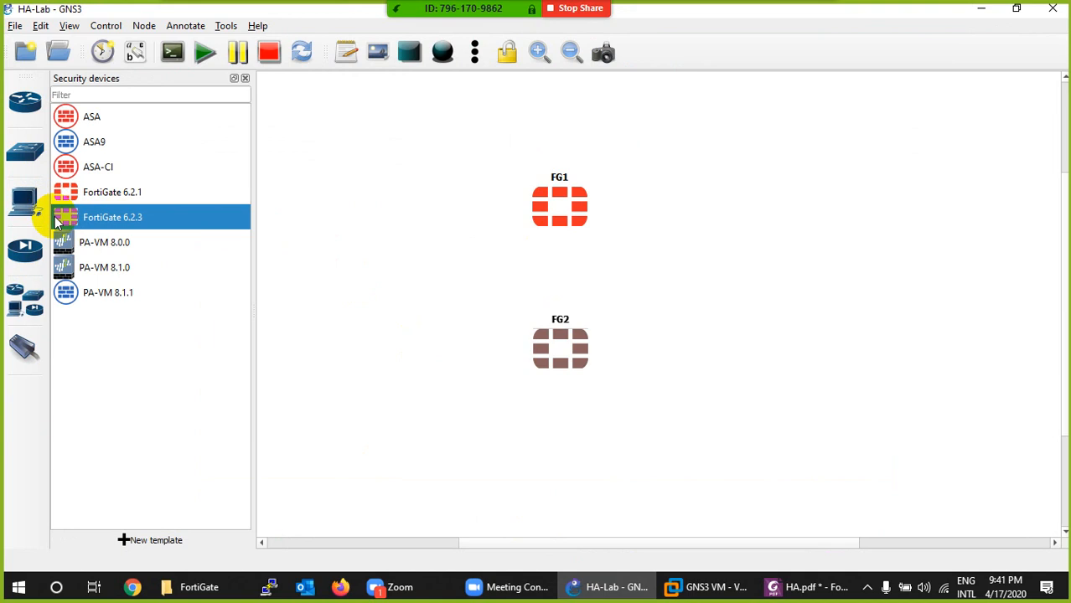
# - Add an Ethernet switch to the left of the two firewalls, hosted on the IT-86026-LAP server
pyautogui.click(25, 151)
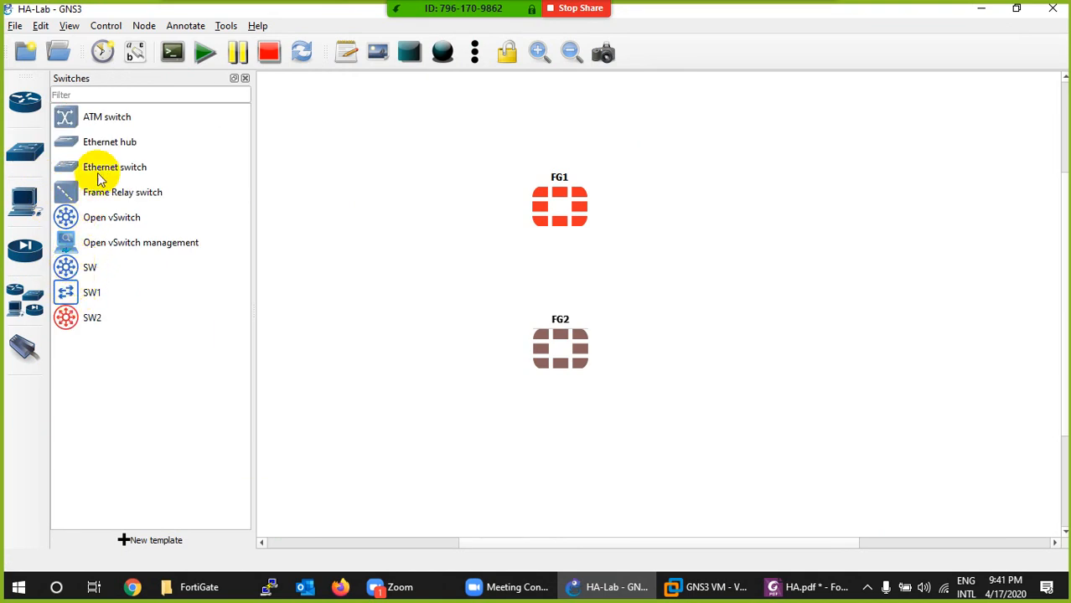
pyautogui.moveTo(100, 170); pyautogui.dragTo(388, 260)
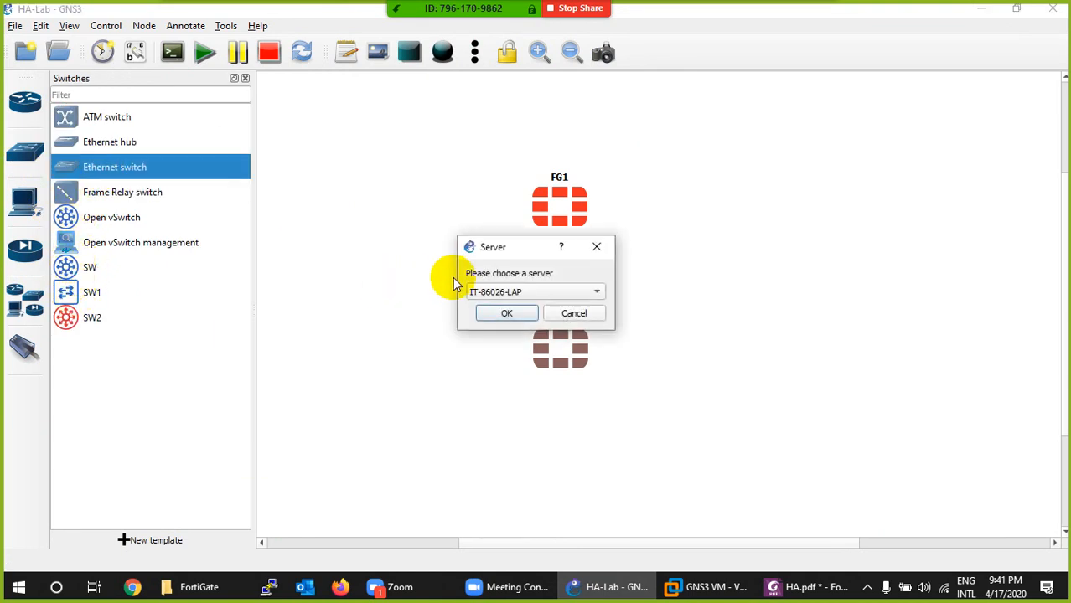
pyautogui.click(489, 315)
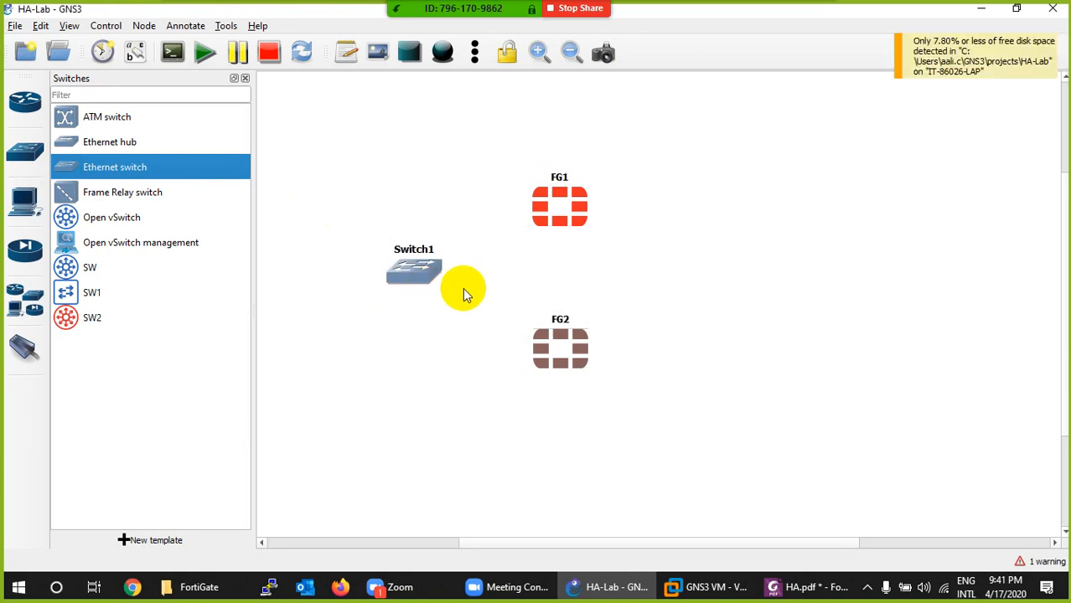
# - Change Switch1's symbol to the Affinity-square-blue switch, filtering the symbols library by "sw"
pyautogui.rightClick(412, 270)
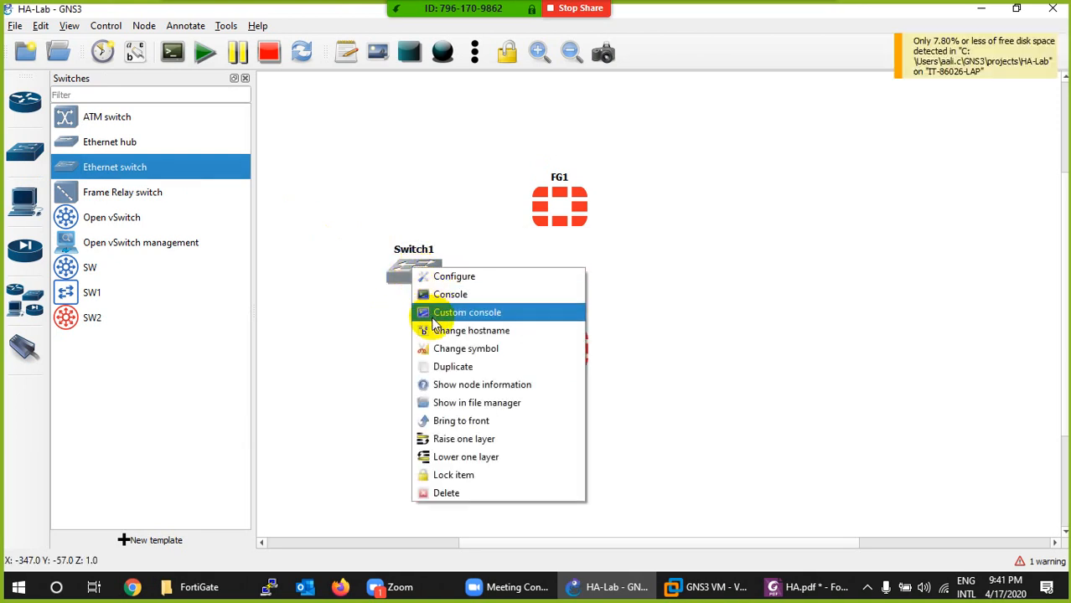
pyautogui.click(436, 350)
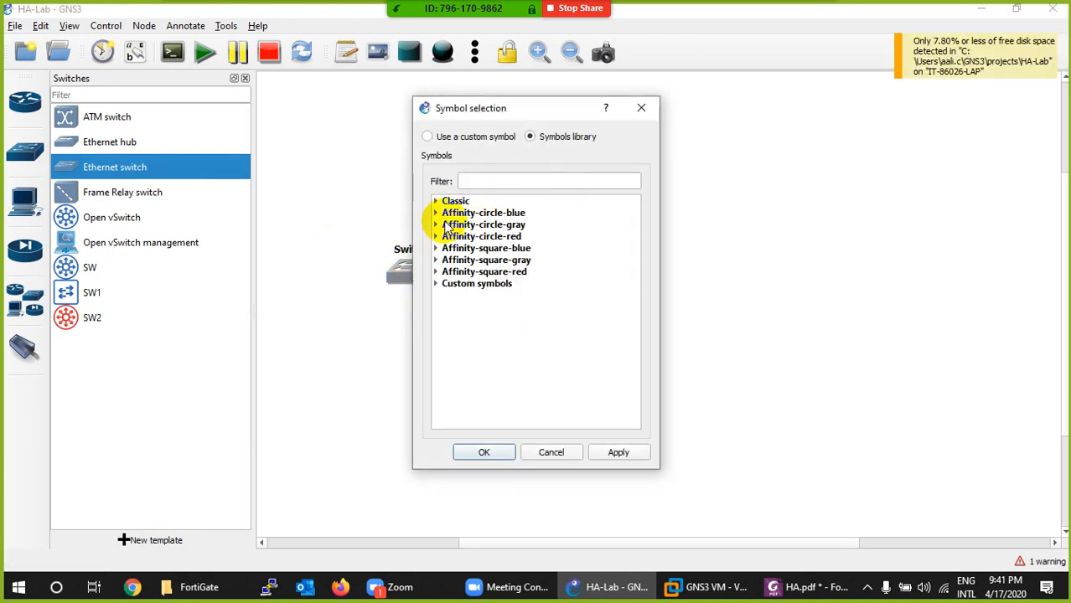
pyautogui.click(435, 225)
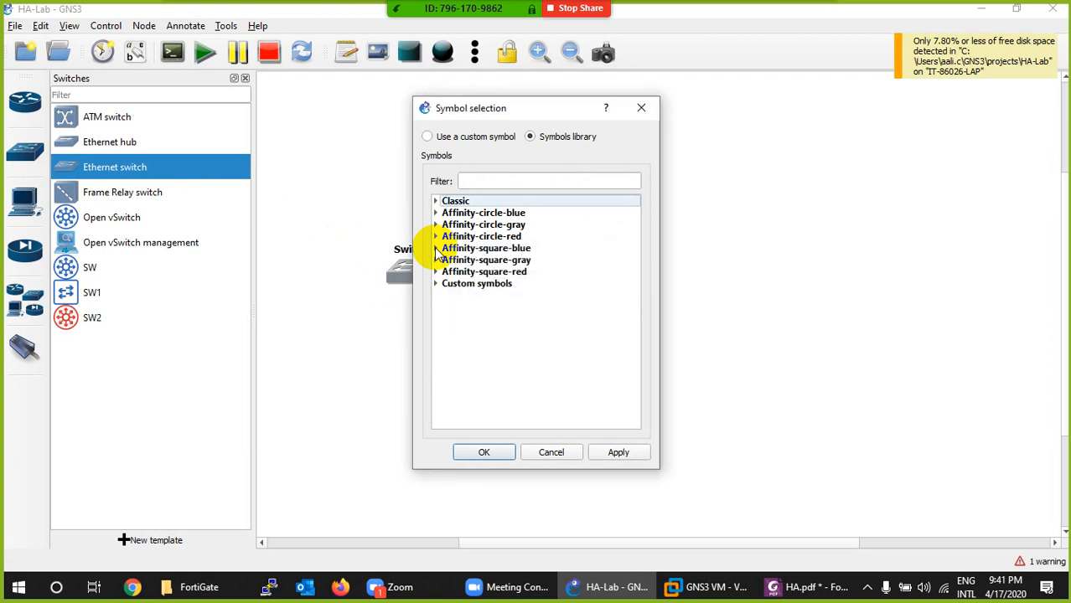
pyautogui.click(436, 250)
pyautogui.click(494, 181)
pyautogui.write('sw')
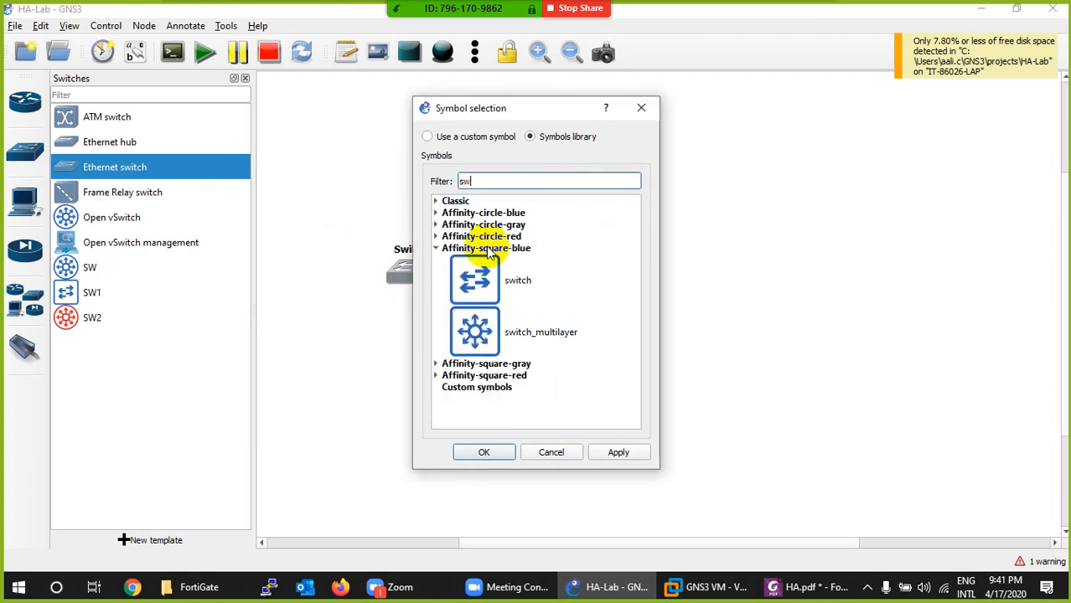
pyautogui.click(487, 290)
pyautogui.click(484, 452)
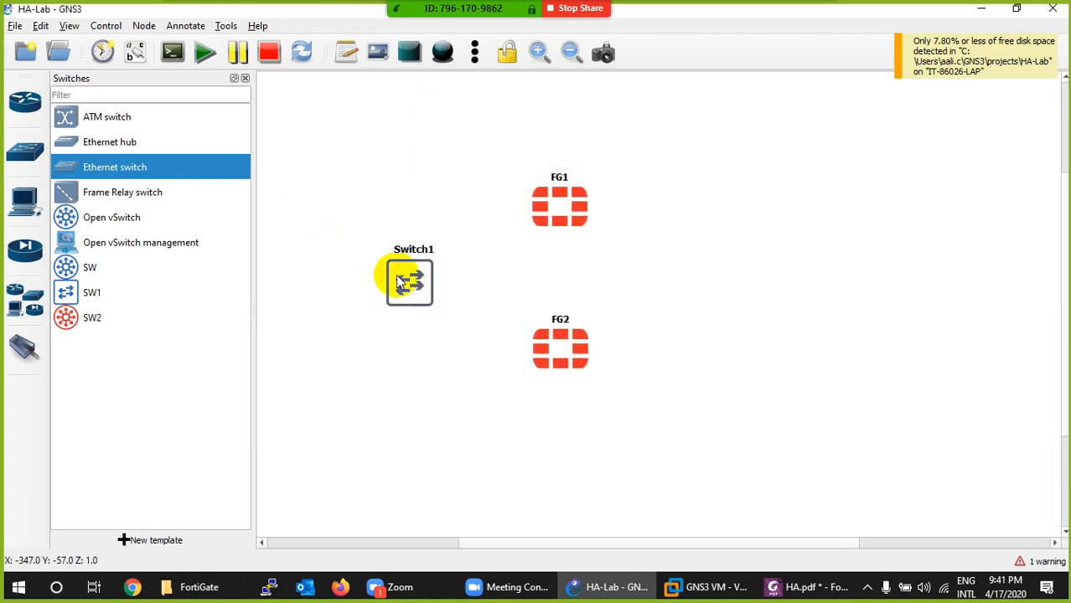
# - Duplicate Switch1 and place the copy to the right of the firewalls
pyautogui.rightClick(398, 271)
pyautogui.click(433, 343)
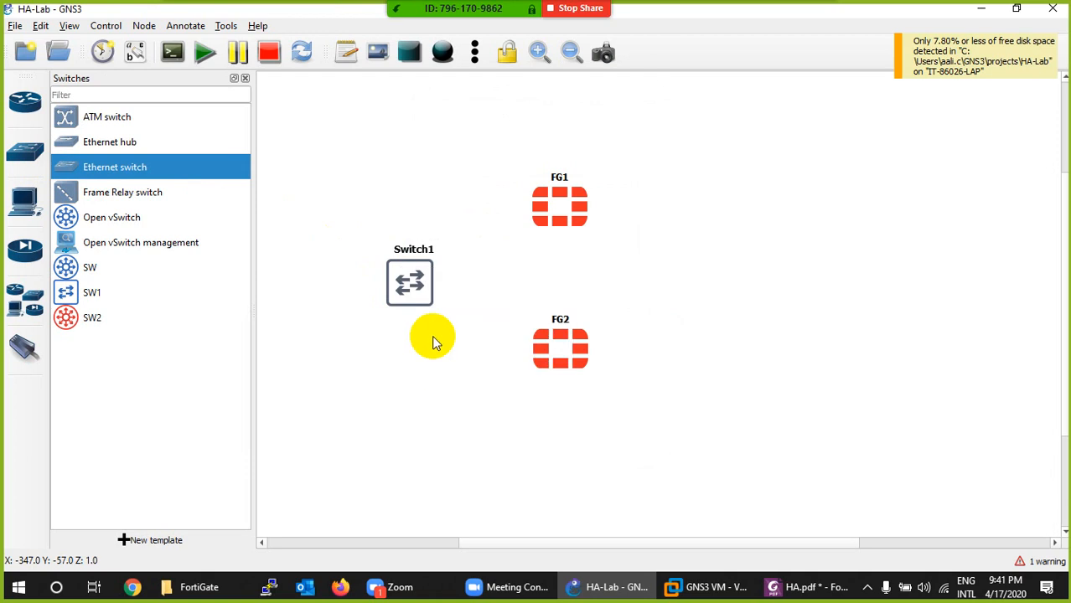
pyautogui.moveTo(428, 299); pyautogui.dragTo(737, 274)
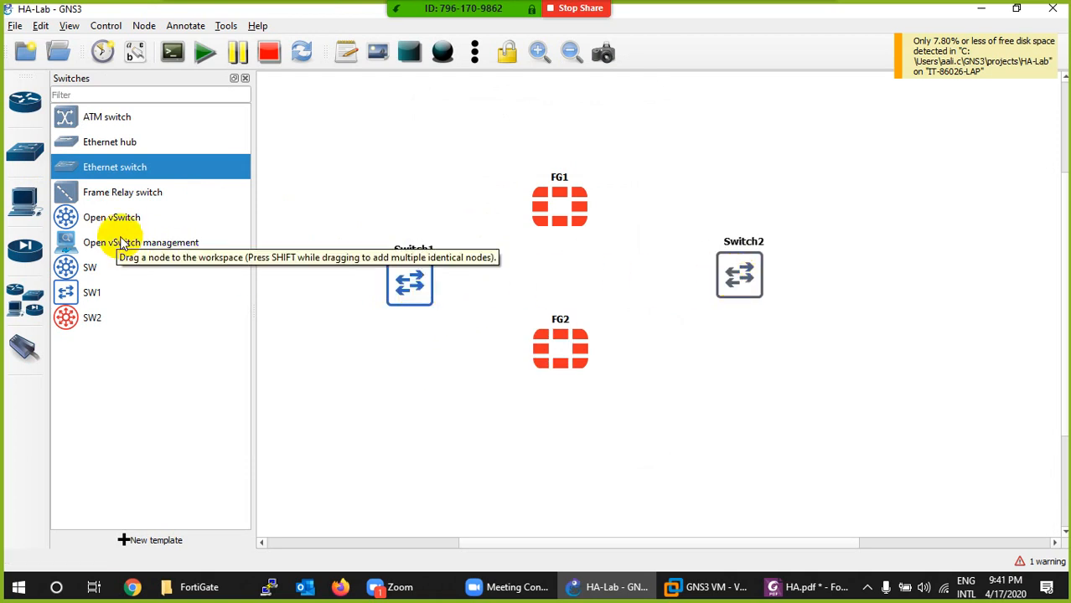
# - Add a webterm end device to the upper left of Switch1
pyautogui.click(25, 205)
pyautogui.scroll(-1, 105, 470)
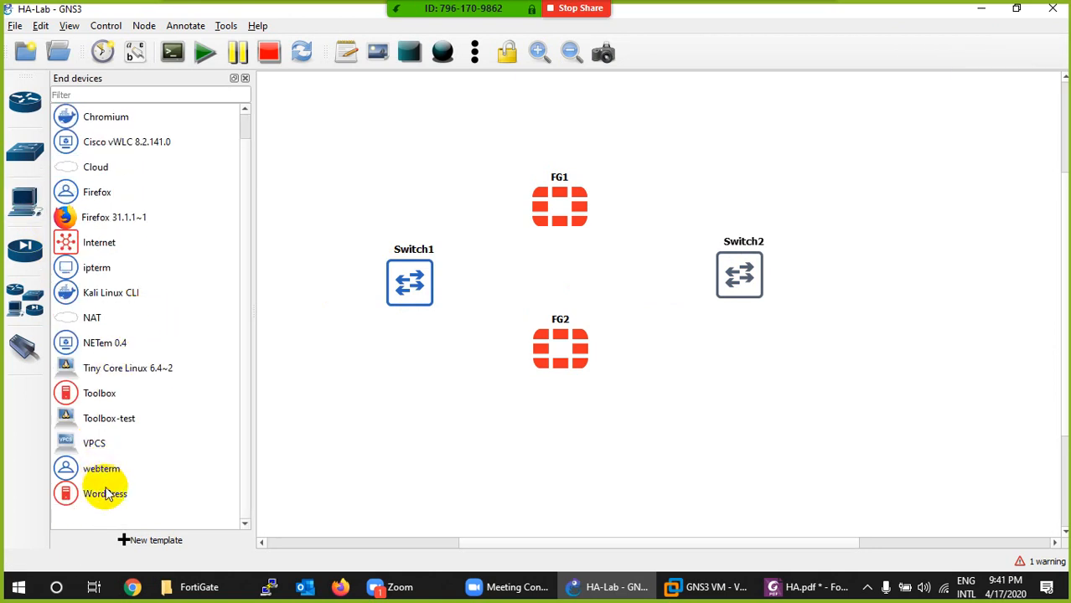
pyautogui.moveTo(88, 469); pyautogui.dragTo(312, 235)
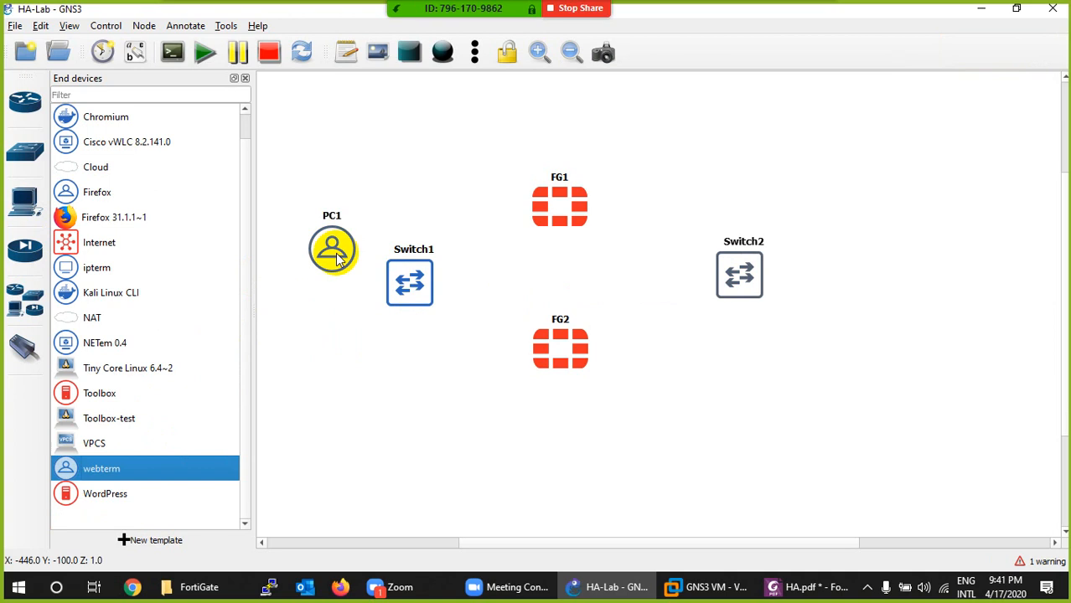
# - Enable DHCP on PC1 by uncommenting the "iface eth0 inet dhcp" line in its network config, and save it
pyautogui.rightClick(328, 248)
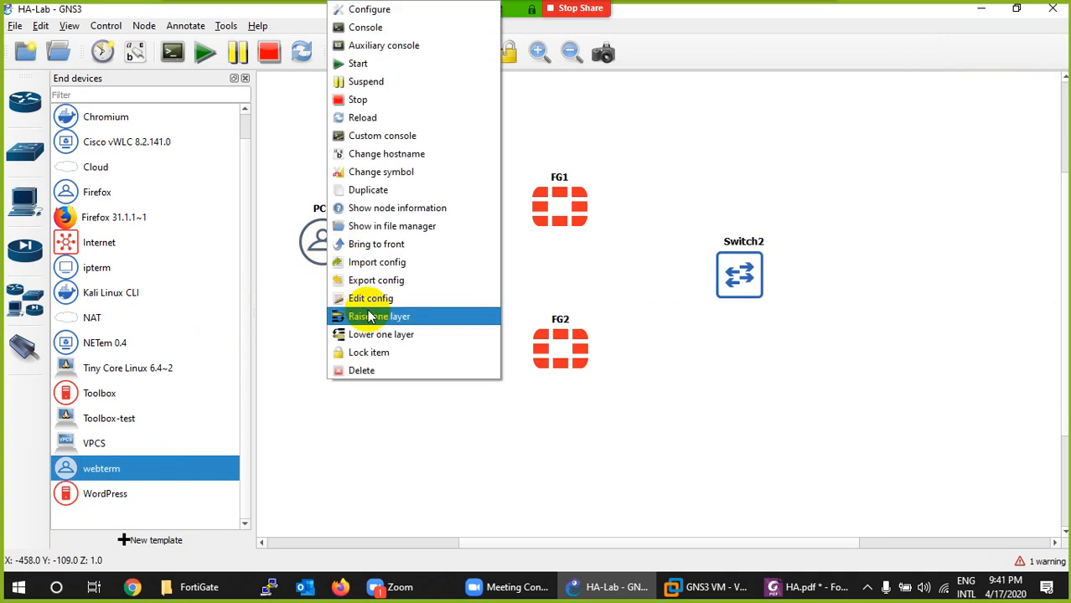
pyautogui.click(362, 296)
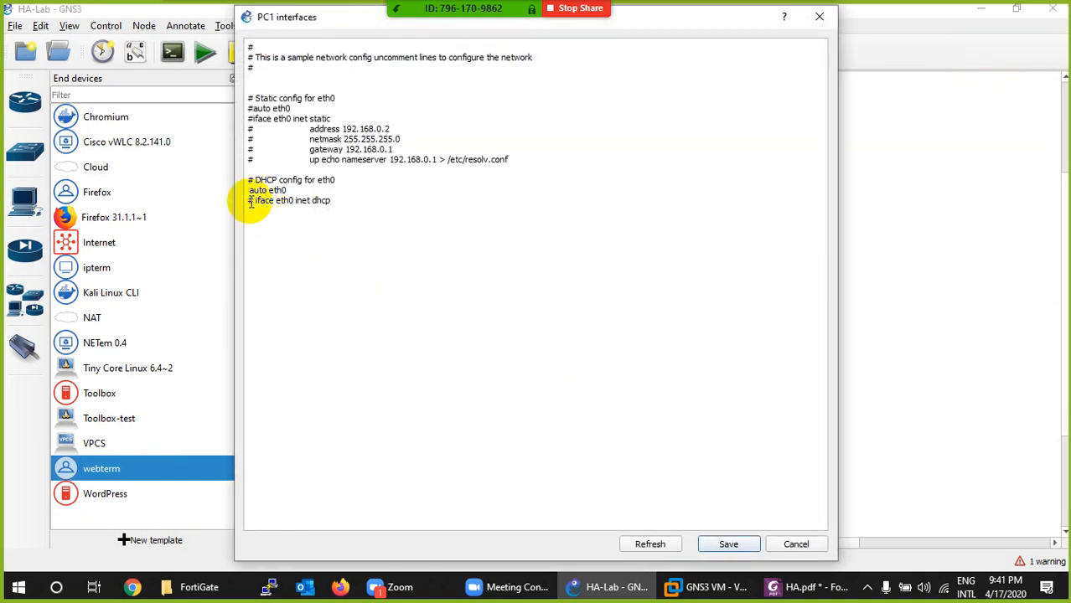
pyautogui.press('BackSpace')
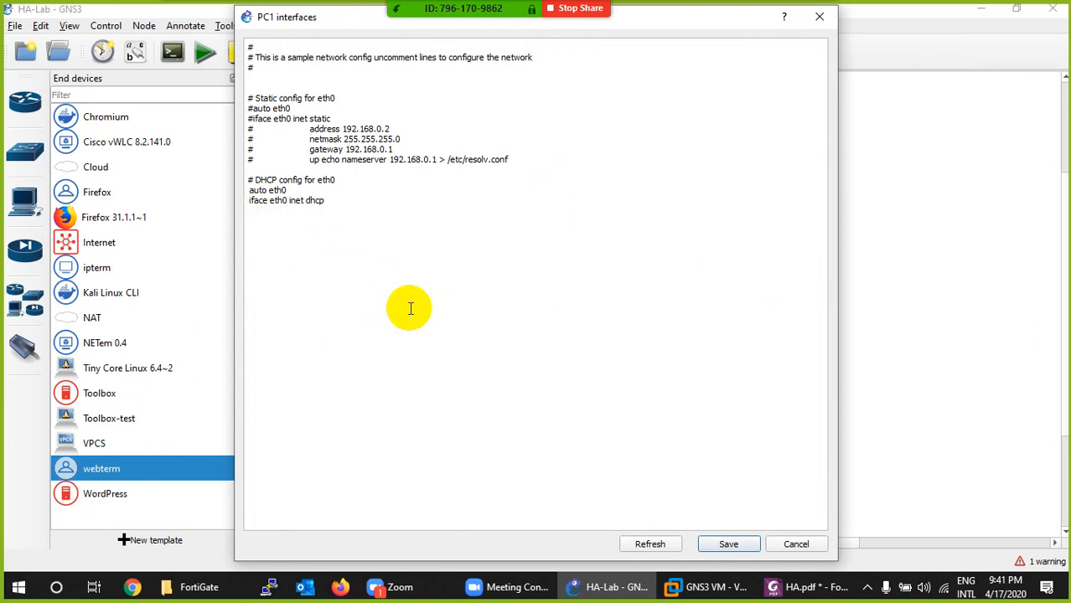
pyautogui.click(727, 546)
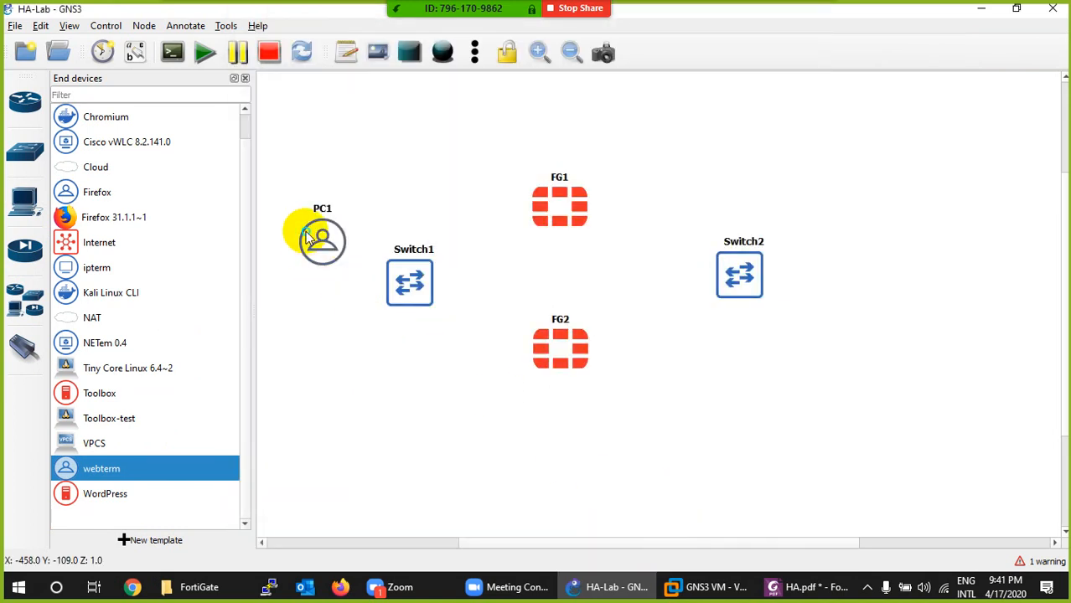
# - Duplicate PC1, place the copy directly below it, and check the copy's eth0 DHCP settings without changing them
pyautogui.rightClick(308, 237)
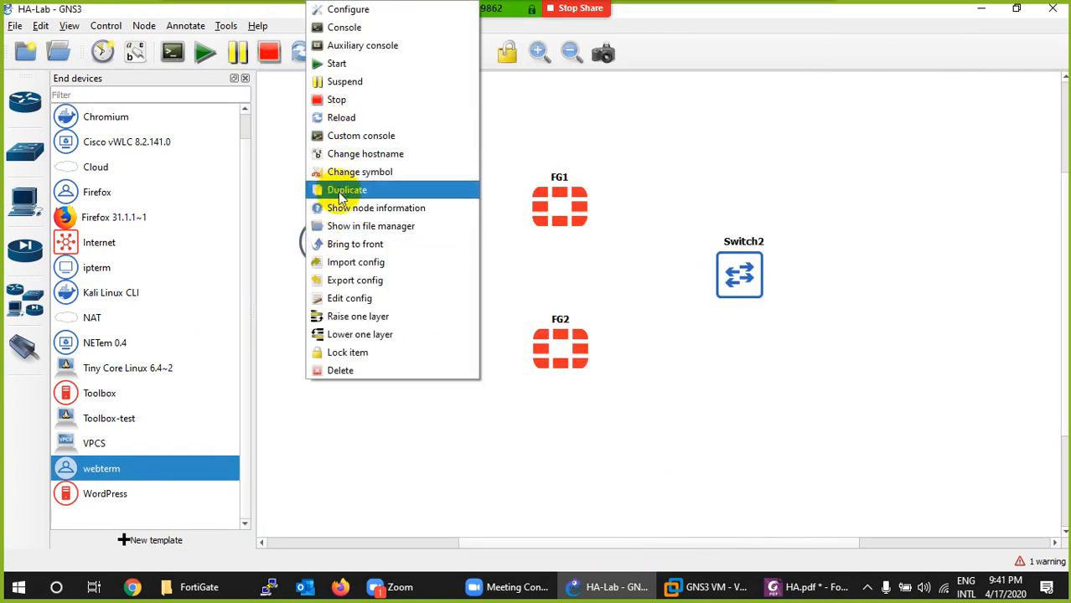
pyautogui.click(327, 243)
pyautogui.moveTo(331, 261); pyautogui.dragTo(310, 325)
pyautogui.rightClick(319, 325)
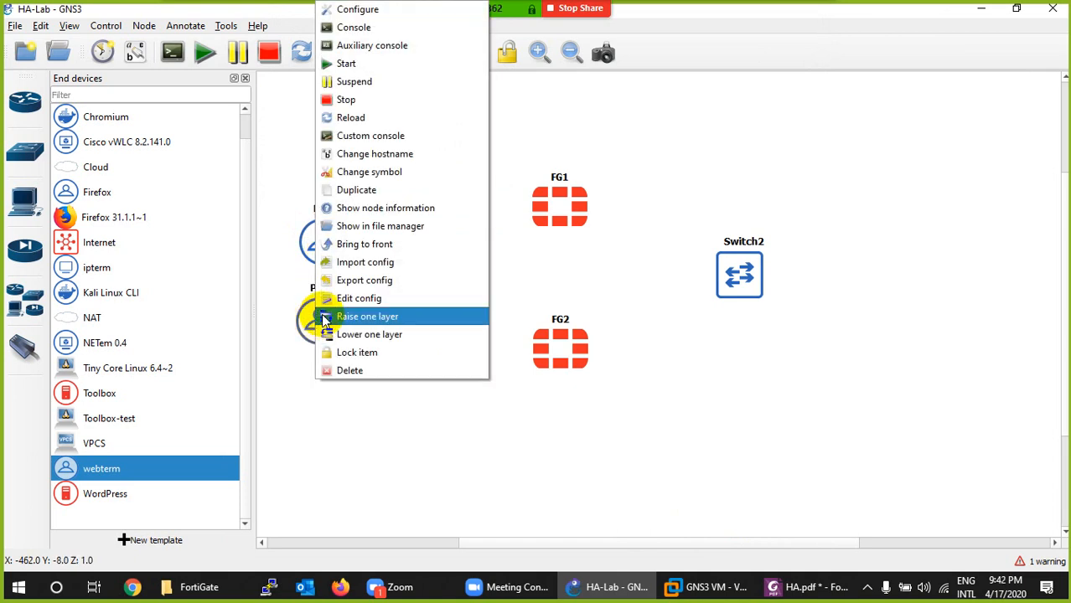
pyautogui.click(324, 297)
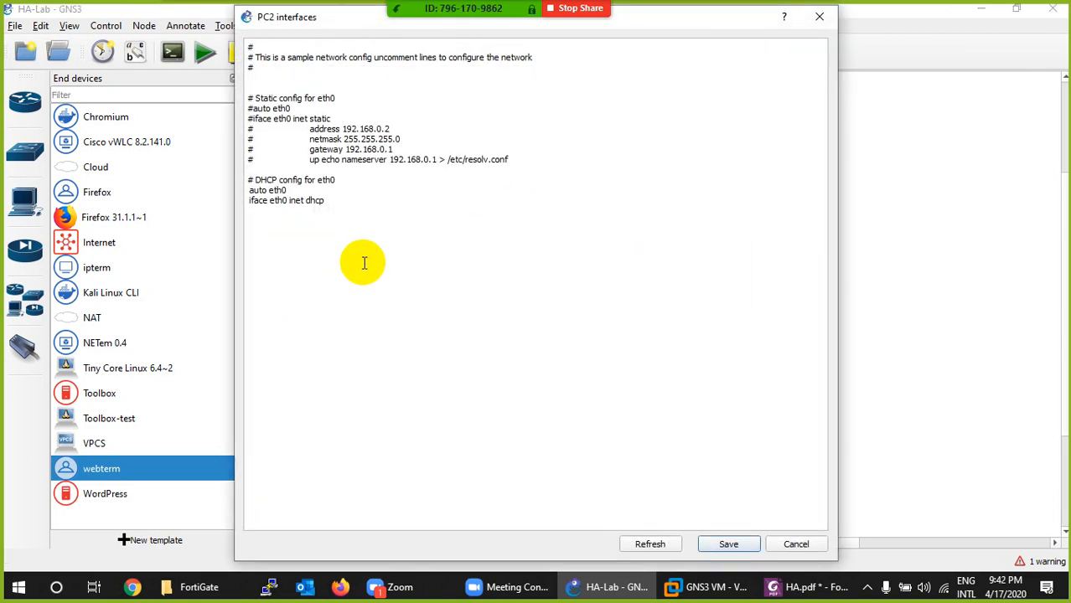
pyautogui.click(787, 544)
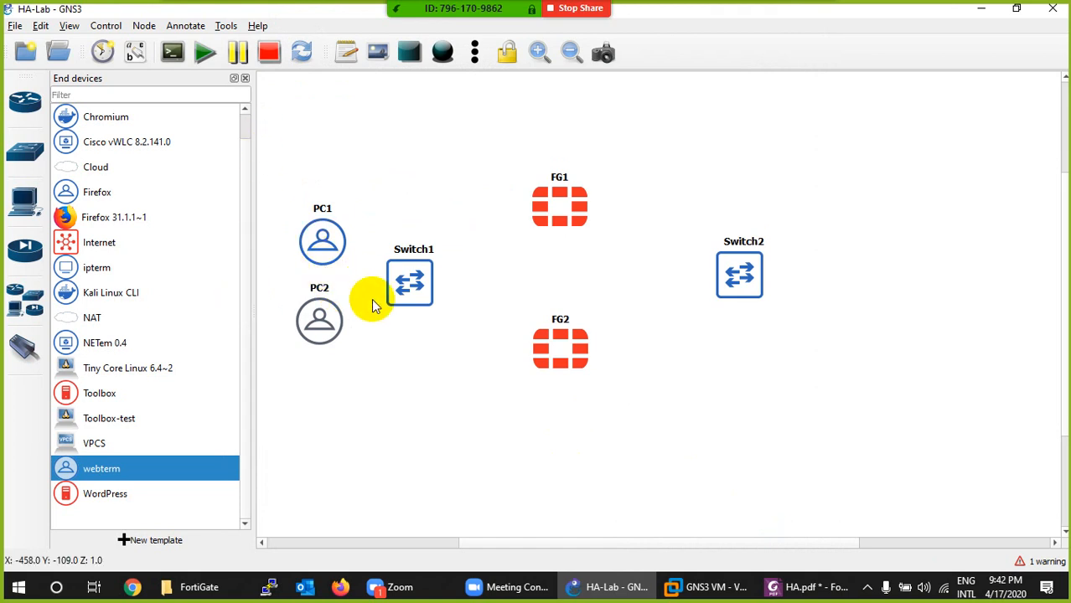
# - Add a NAT node on the IT-86026-LAP server to the right of Switch2 and rename it Internet
pyautogui.click(13, 207)
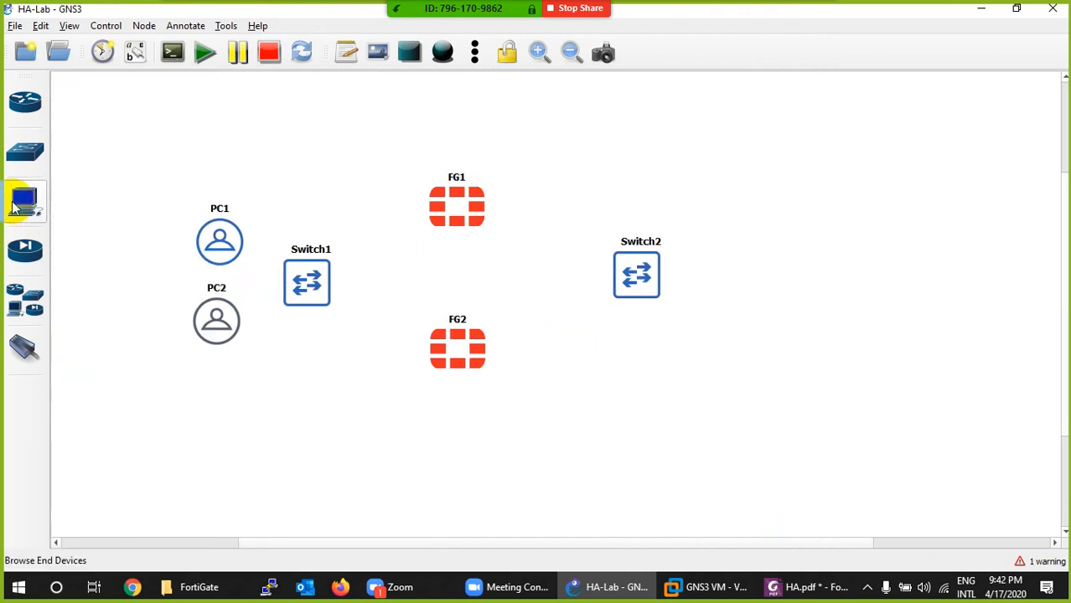
pyautogui.click(13, 207)
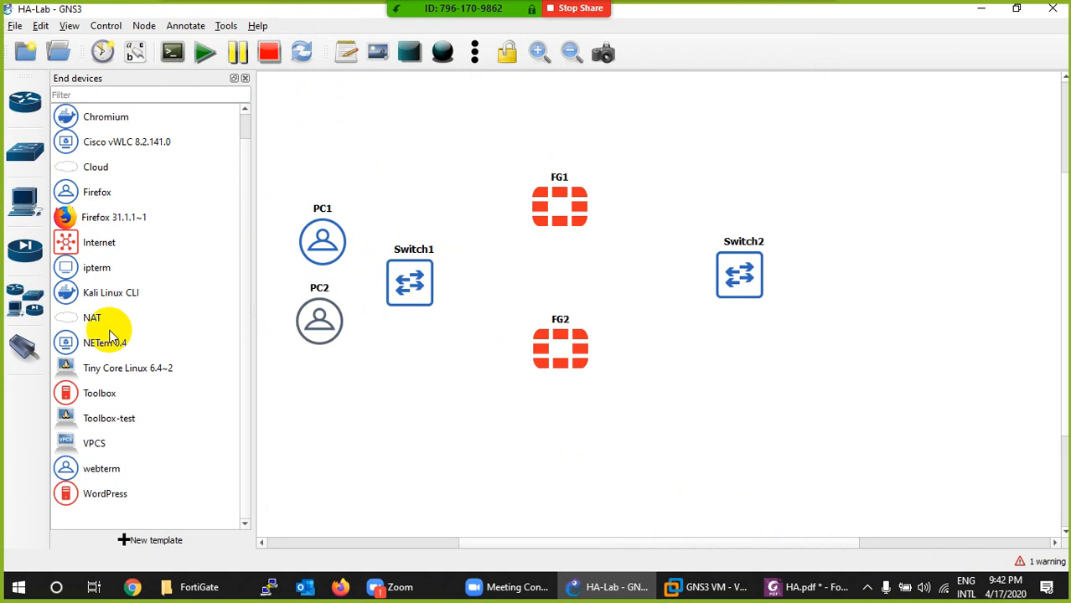
pyautogui.click(86, 320)
pyautogui.moveTo(86, 320); pyautogui.dragTo(958, 244)
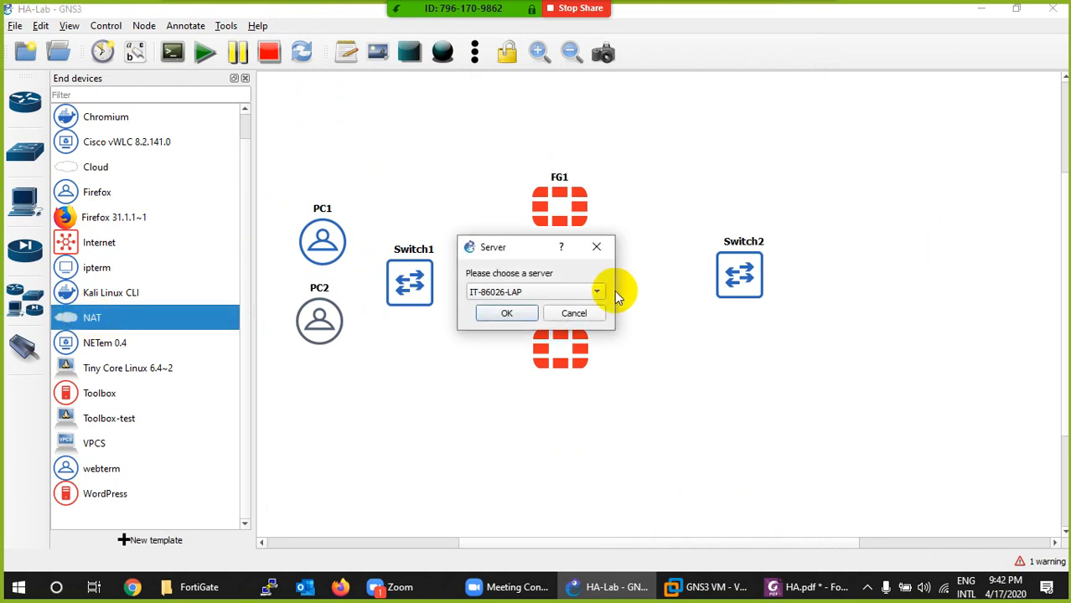
pyautogui.click(503, 315)
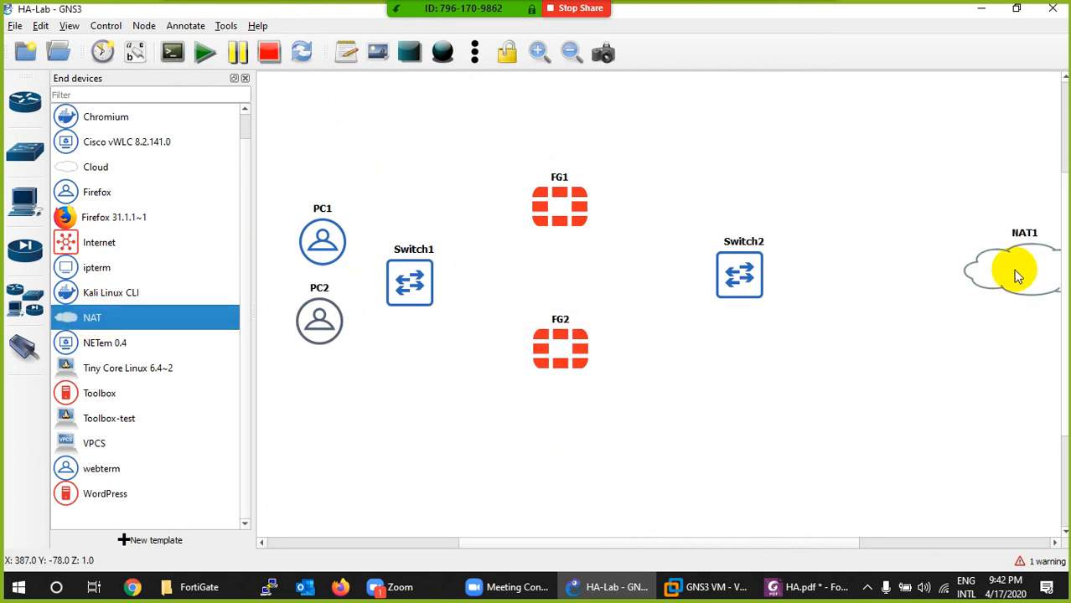
pyautogui.moveTo(1019, 270); pyautogui.dragTo(916, 270)
pyautogui.doubleClick(922, 234)
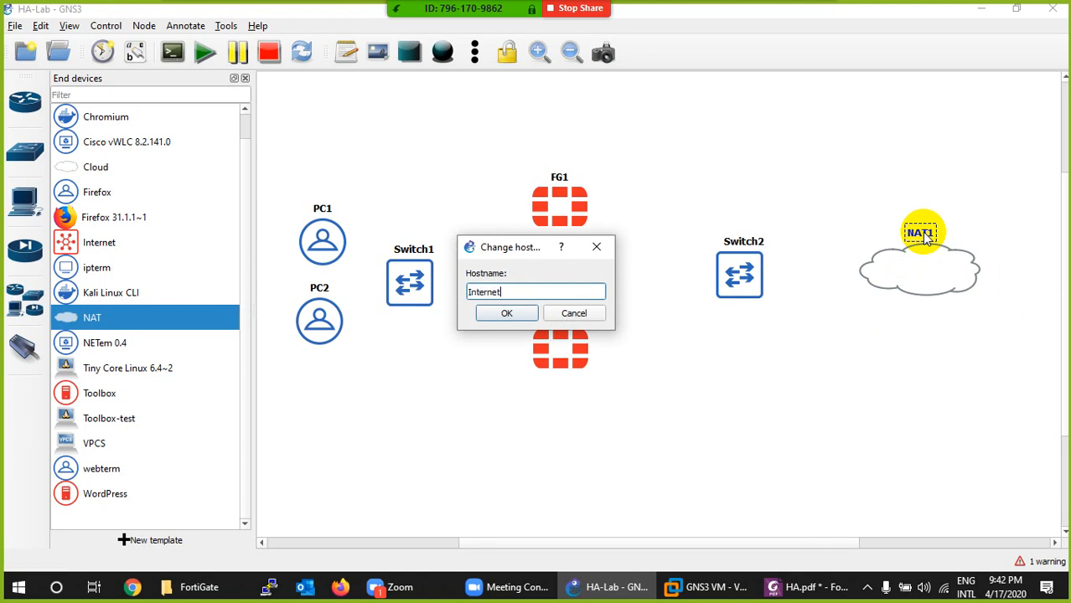
pyautogui.click(503, 315)
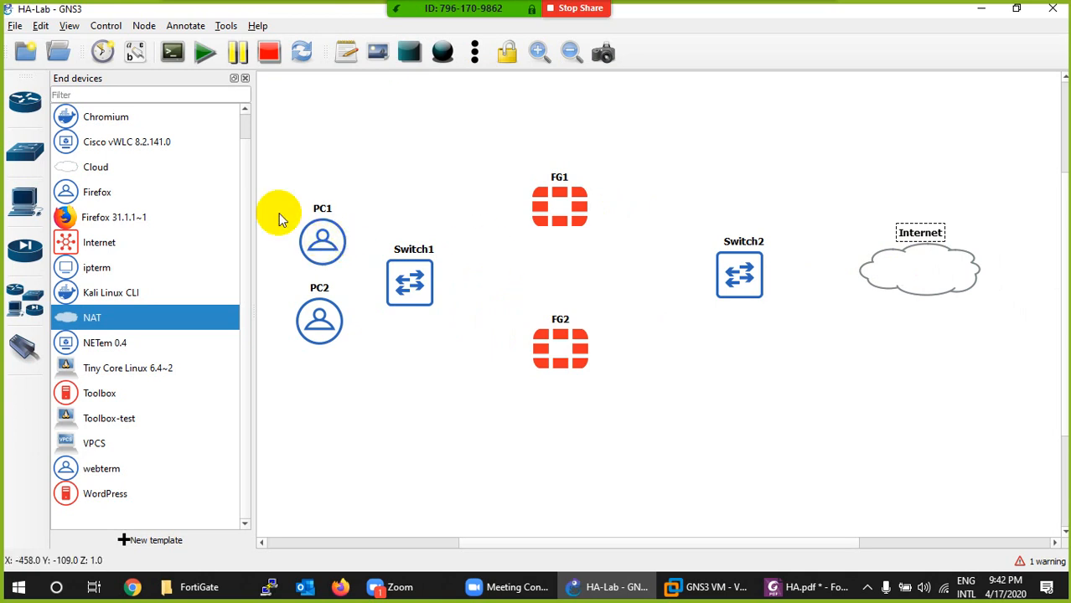
# - Shift PC1 and PC2 together, and Switch1, further left to widen the gap to the firewalls
pyautogui.click(244, 80)
pyautogui.moveTo(267, 194); pyautogui.dragTo(174, 349)
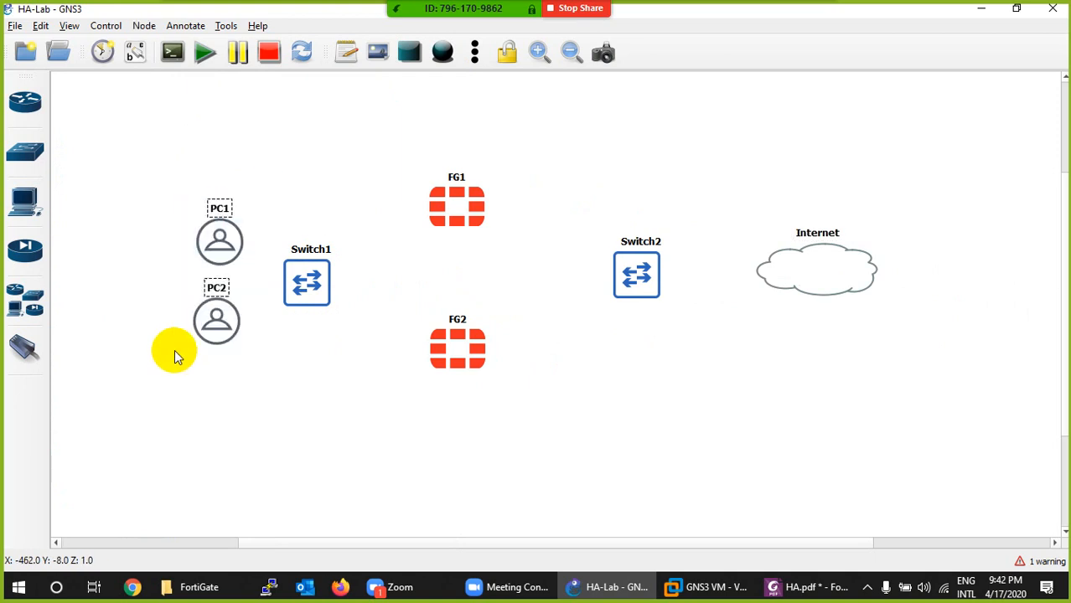
pyautogui.moveTo(220, 241); pyautogui.dragTo(163, 240)
pyautogui.moveTo(301, 284); pyautogui.dragTo(271, 282)
# - Align Switch1, Switch2 and the Internet cloud horizontally
pyautogui.moveTo(928, 229); pyautogui.dragTo(253, 306)
pyautogui.rightClick(272, 282)
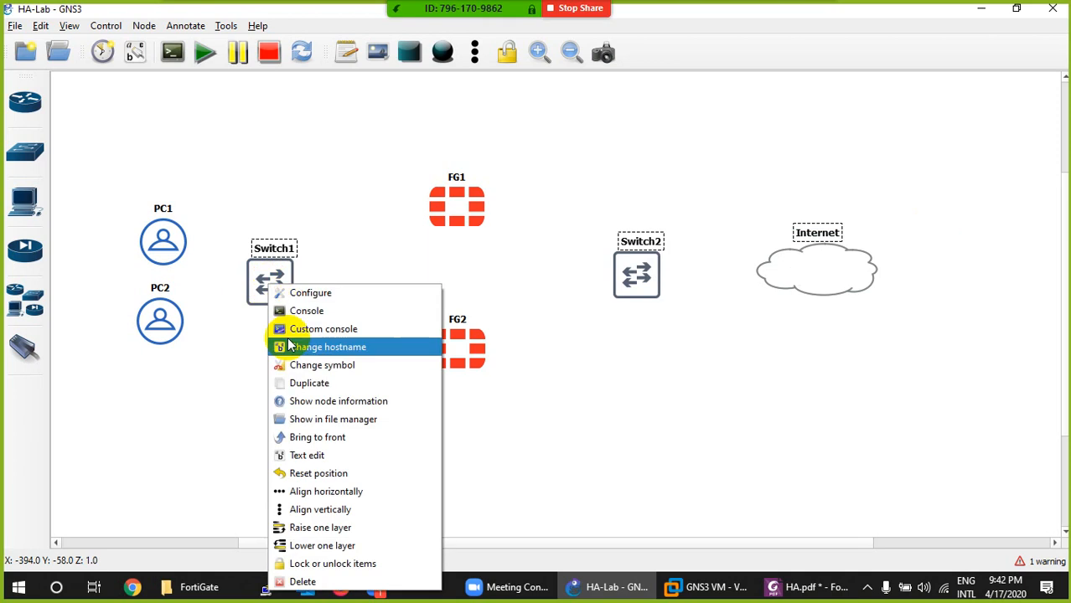
pyautogui.click(277, 471)
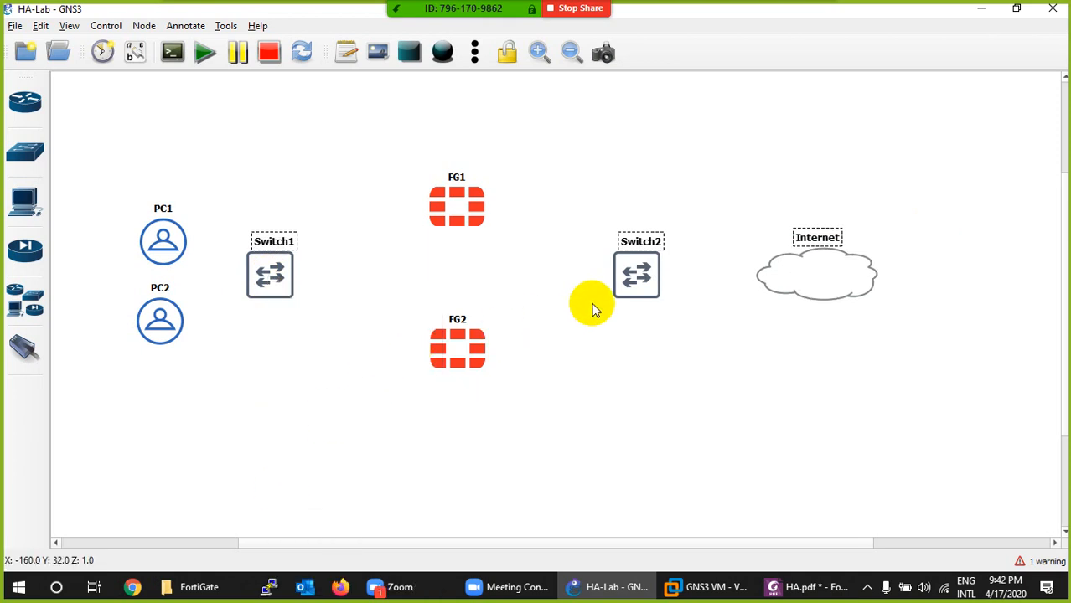
# - Align FG1 and FG2 vertically
pyautogui.moveTo(544, 156); pyautogui.dragTo(420, 407)
pyautogui.rightClick(454, 373)
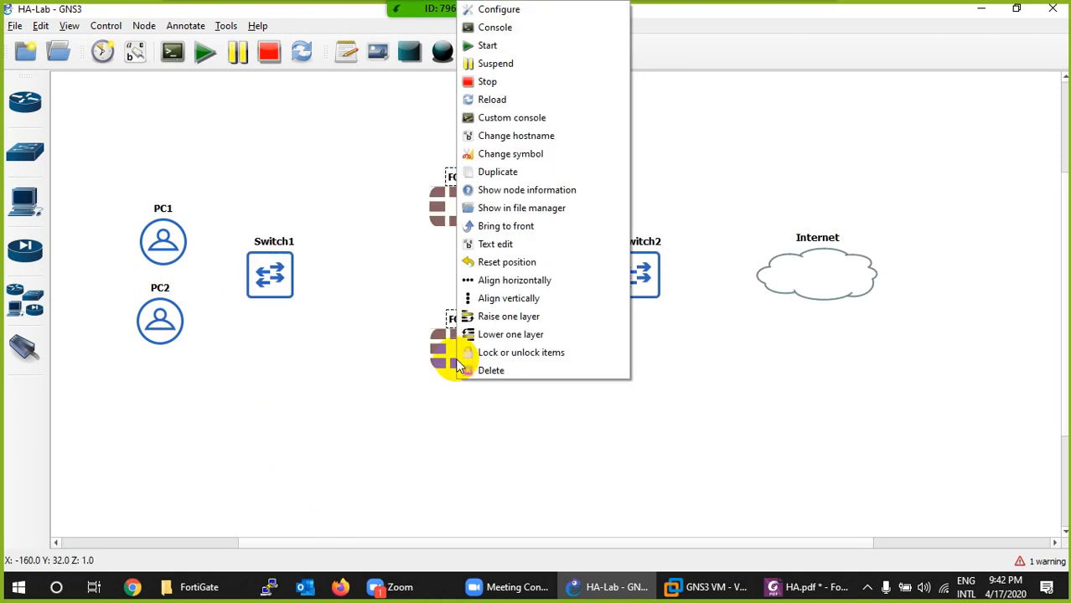
pyautogui.click(507, 299)
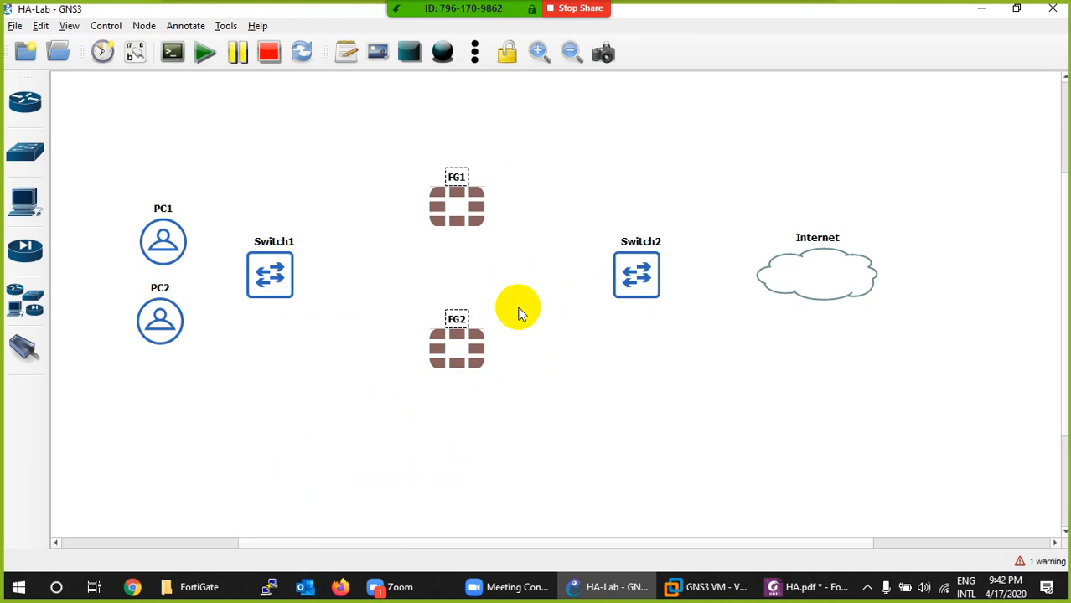
pyautogui.click(531, 289)
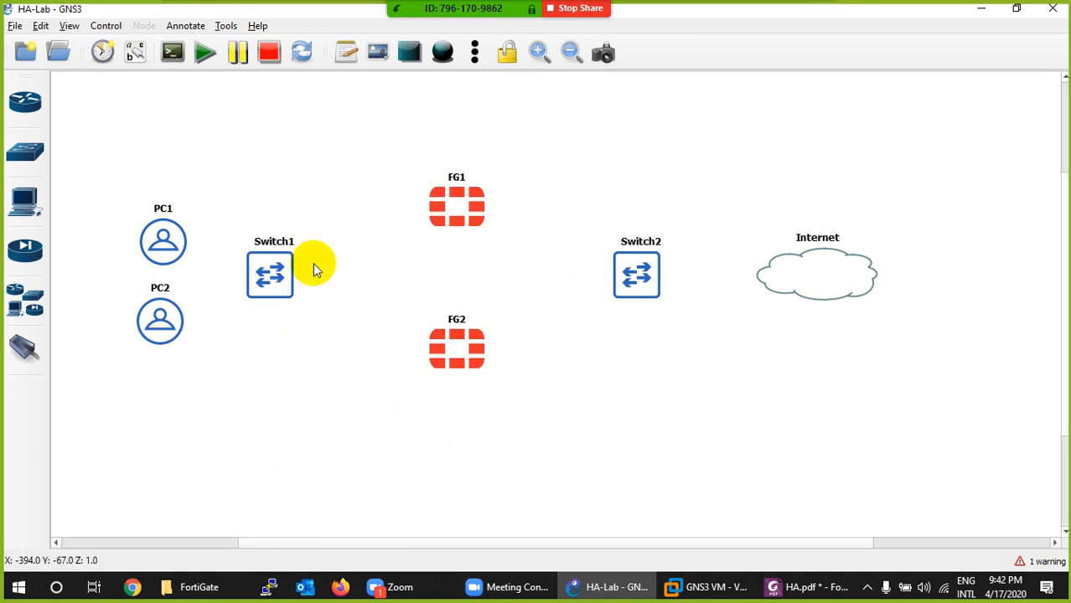
# - Rename Switch1 as SW1 and Switch2 as SW2
pyautogui.doubleClick(285, 241)
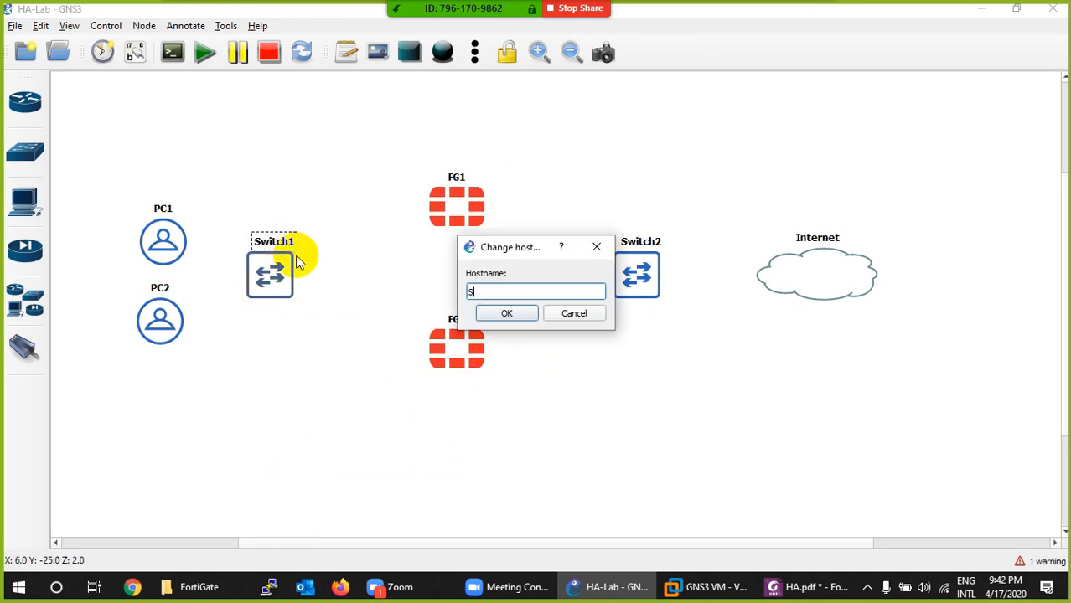
pyautogui.write('SW1')
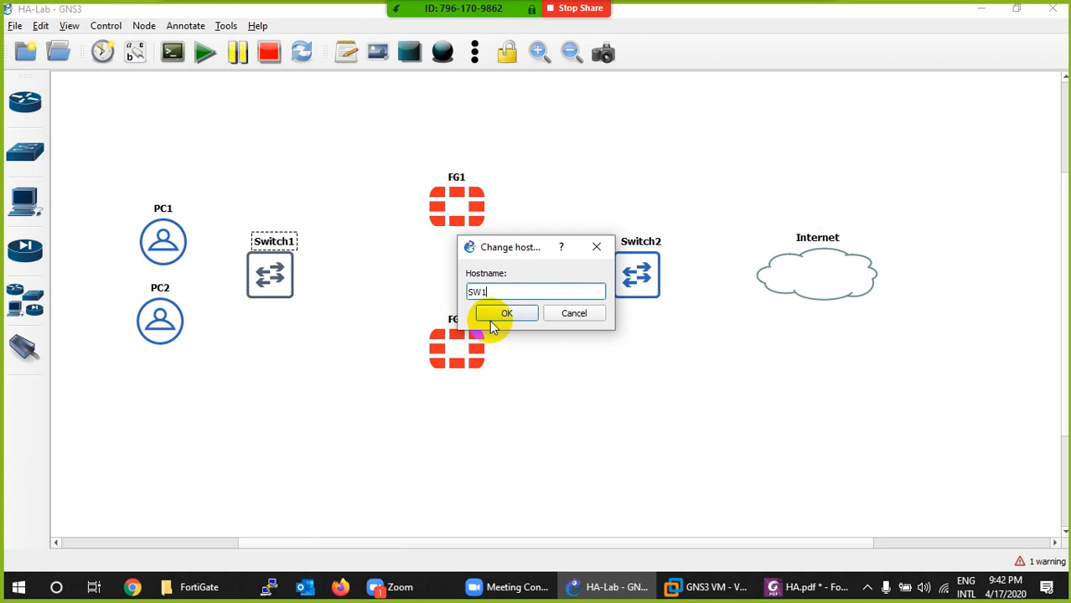
pyautogui.click(505, 314)
pyautogui.doubleClick(644, 242)
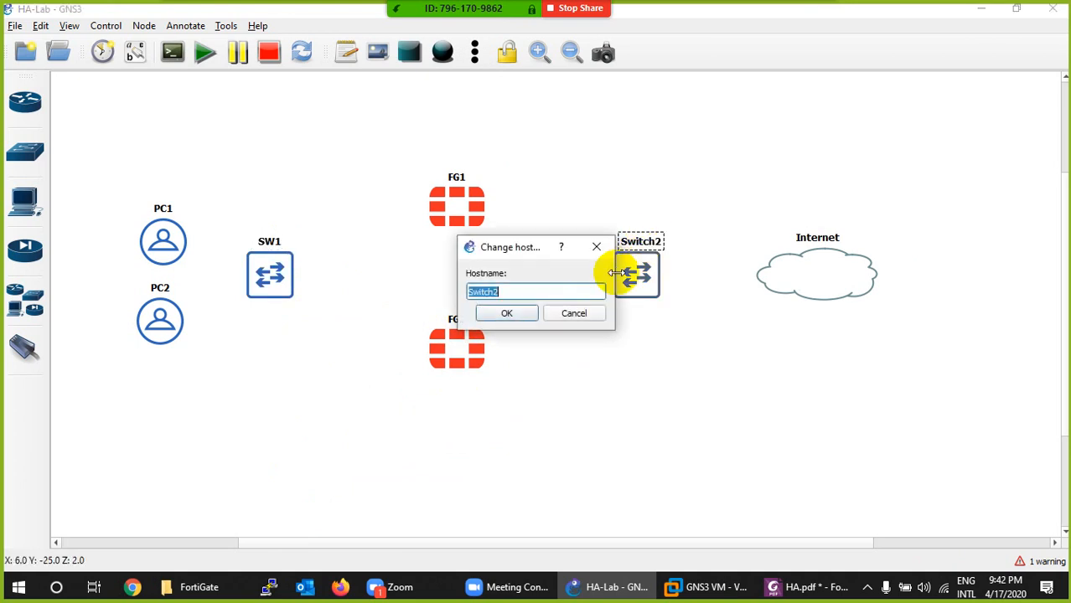
pyautogui.write('SW2')
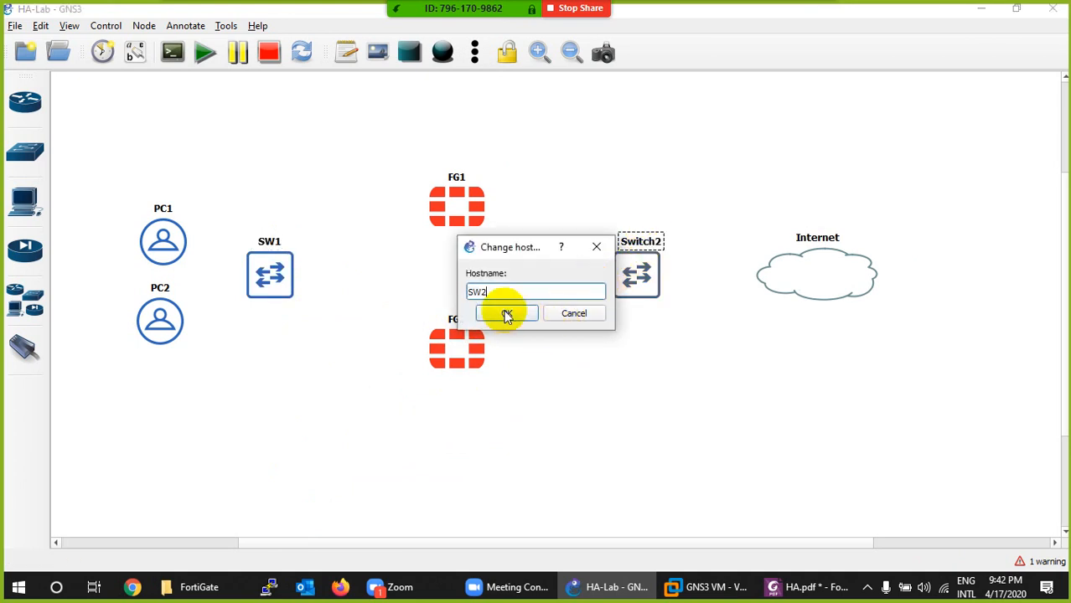
pyautogui.click(506, 313)
# - Link the Internet cloud to SW2
pyautogui.click(21, 351)
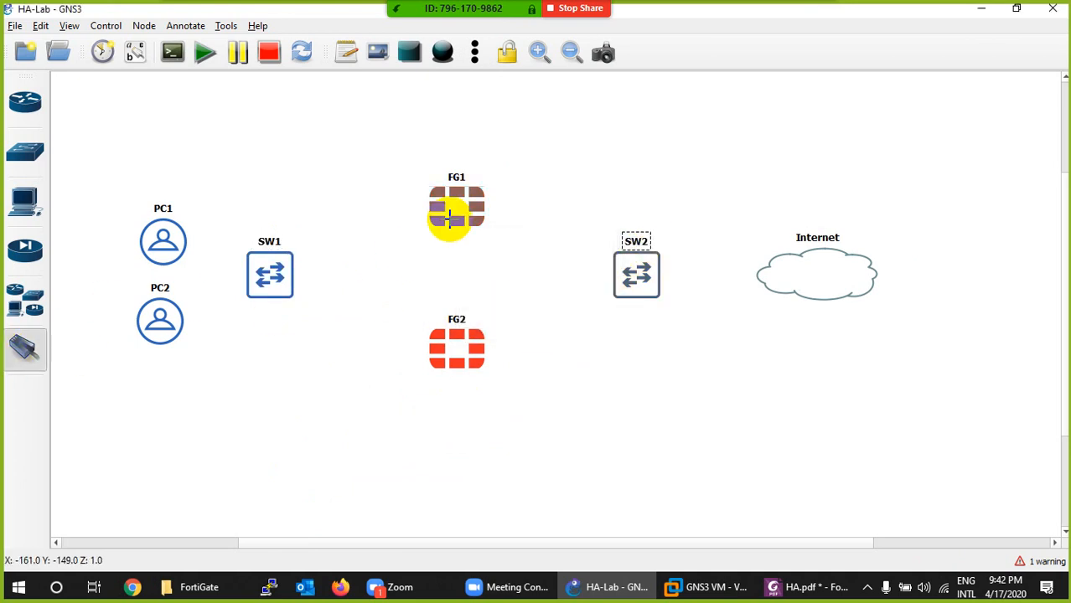
pyautogui.click(812, 277)
pyautogui.click(830, 282)
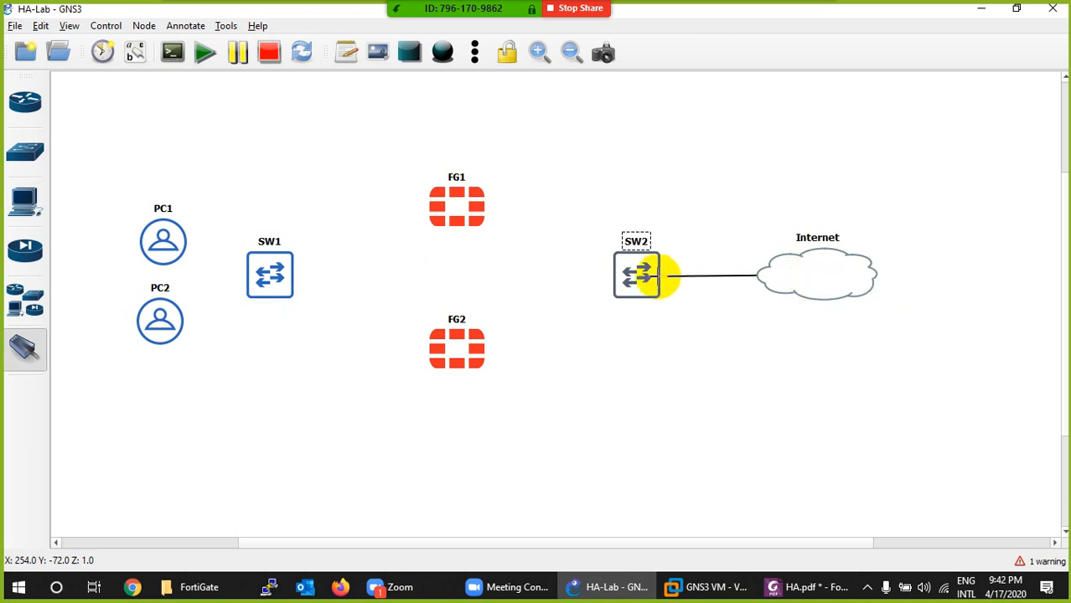
pyautogui.click(647, 281)
pyautogui.click(656, 282)
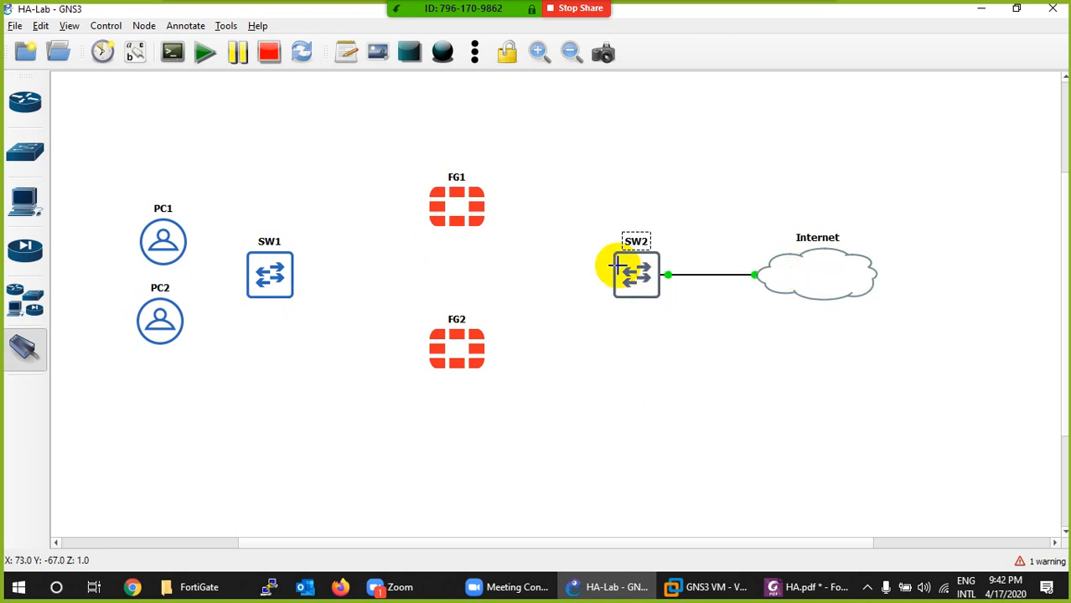
# - Link SW2 to Port1 of FG1, and link SW2 to FG2
pyautogui.click(632, 269)
pyautogui.click(640, 294)
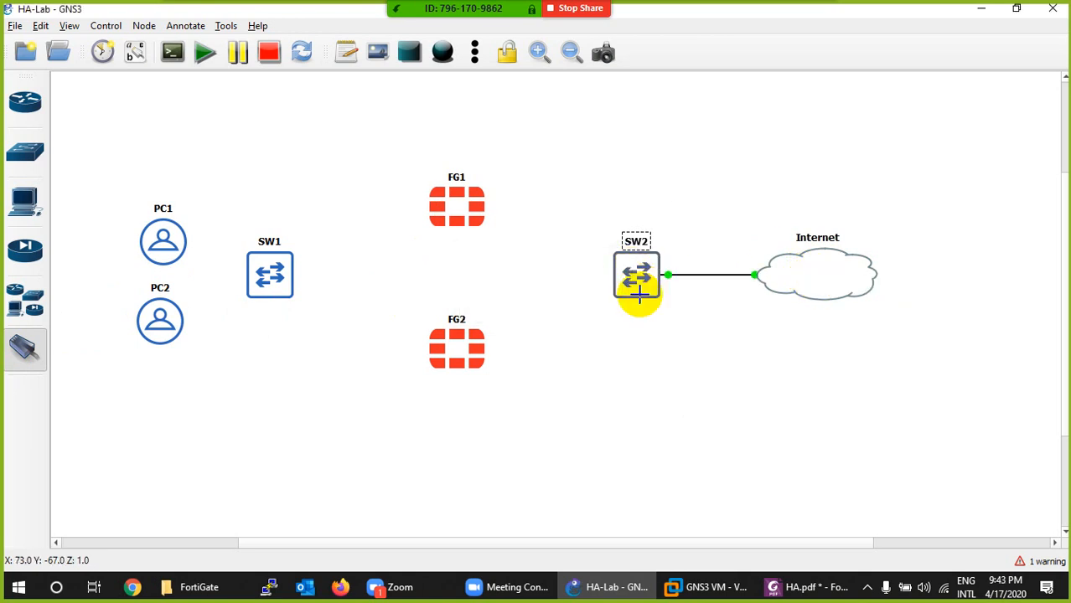
pyautogui.click(471, 217)
pyautogui.click(478, 219)
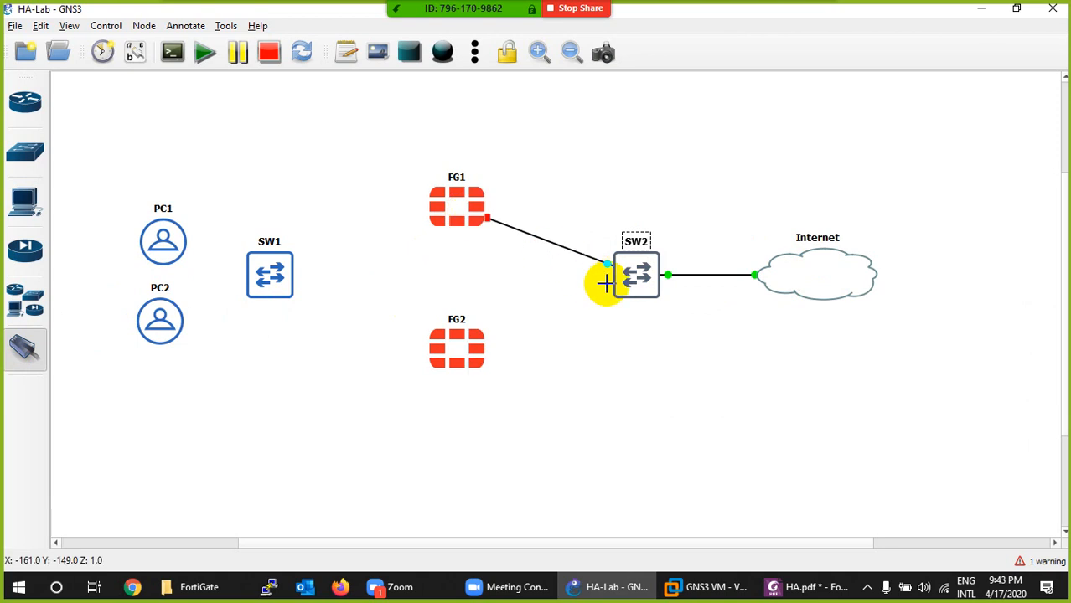
pyautogui.click(630, 277)
pyautogui.click(634, 307)
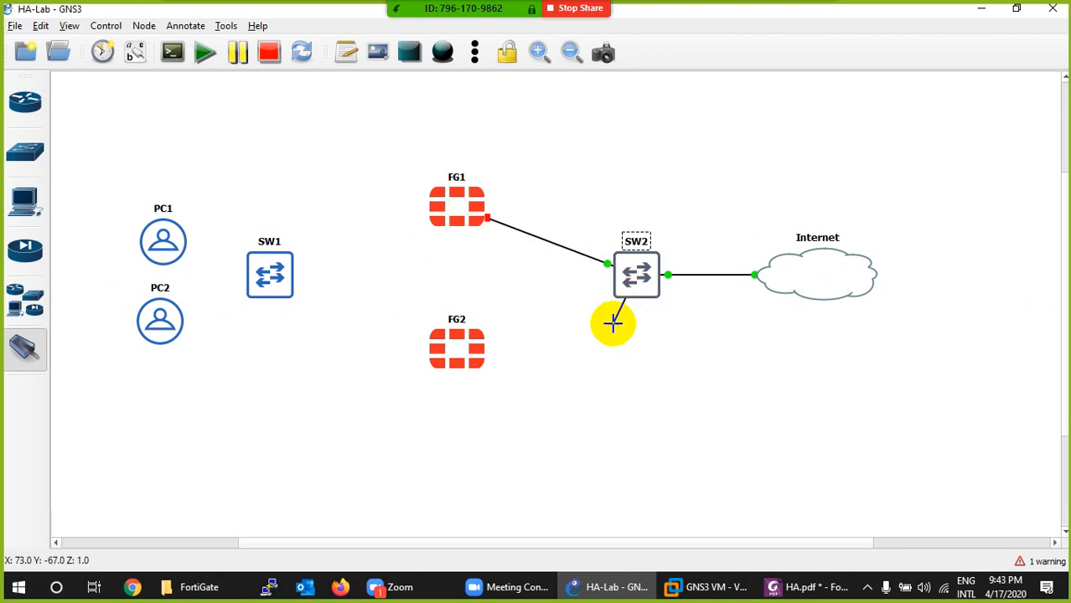
pyautogui.click(470, 351)
pyautogui.click(490, 362)
# - Link Port2 of FG1 to Ethernet0 of SW1 and leave link mode
pyautogui.click(439, 205)
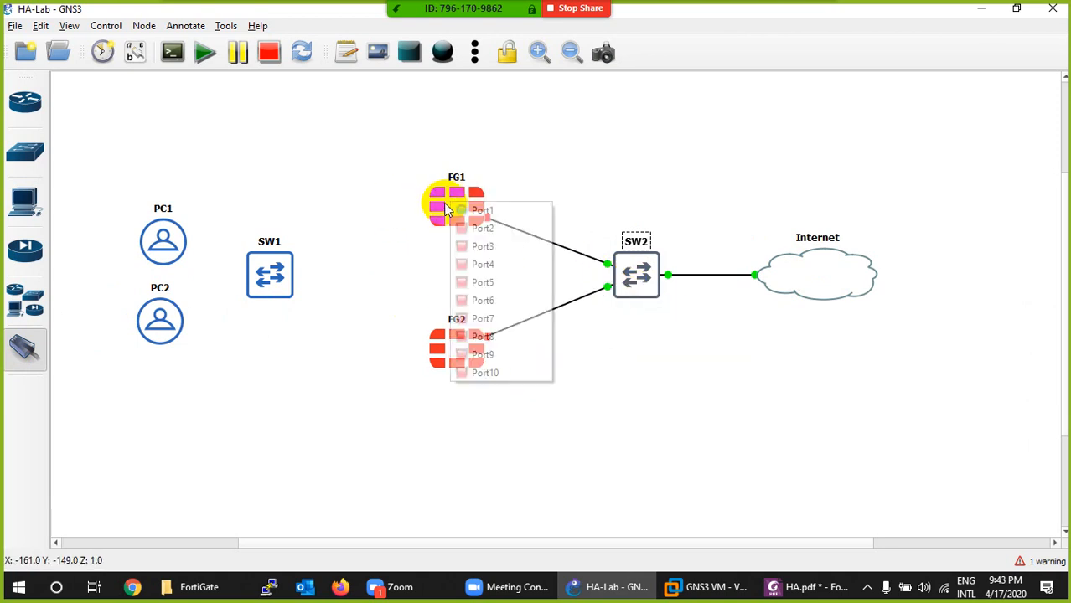
pyautogui.click(453, 227)
pyautogui.click(291, 268)
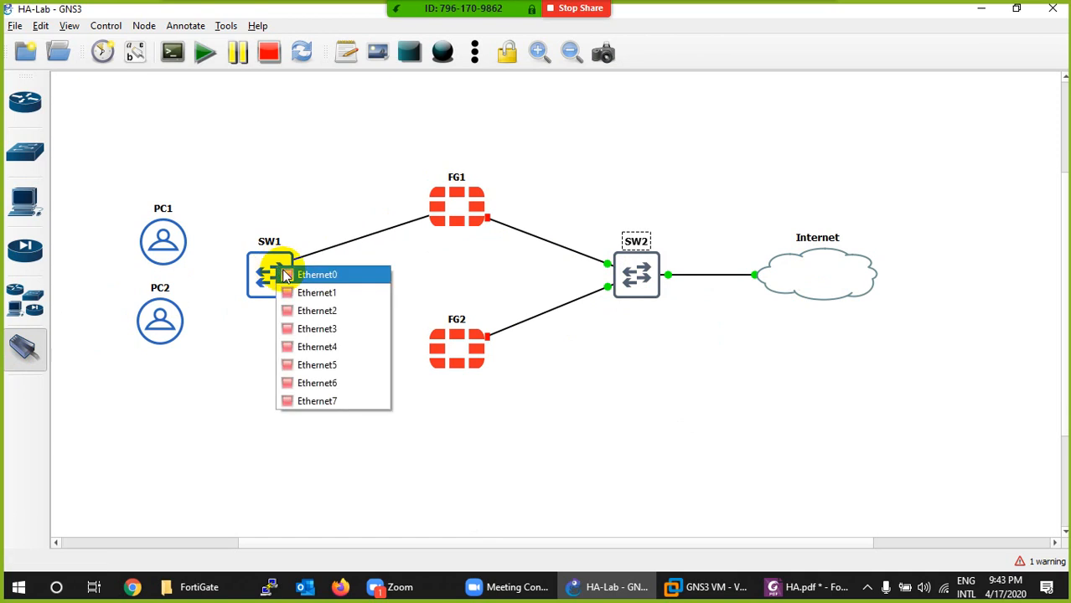
pyautogui.click(323, 272)
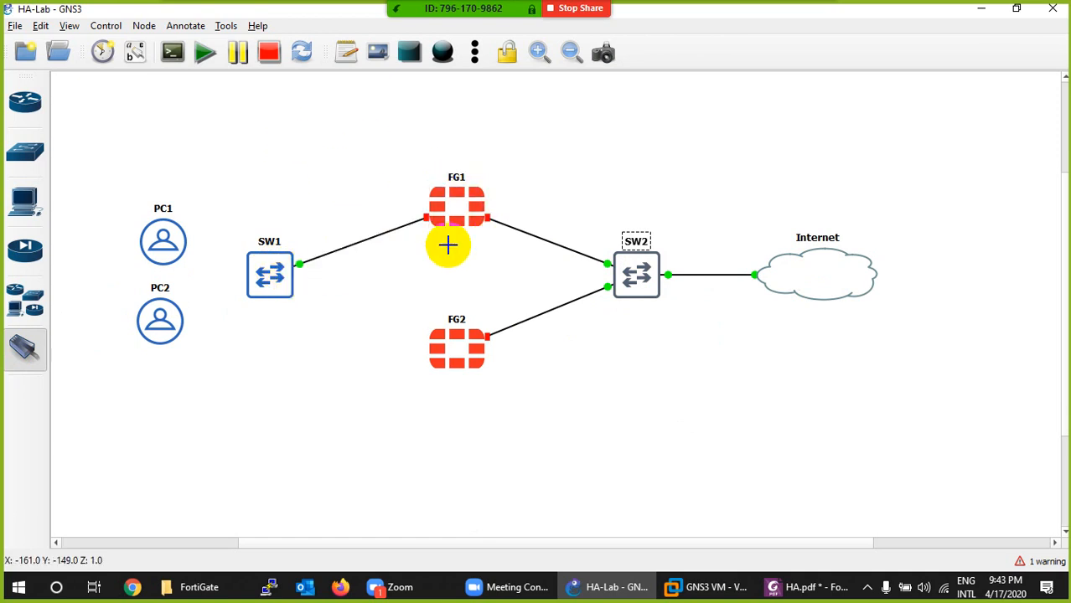
pyautogui.press('Escape')
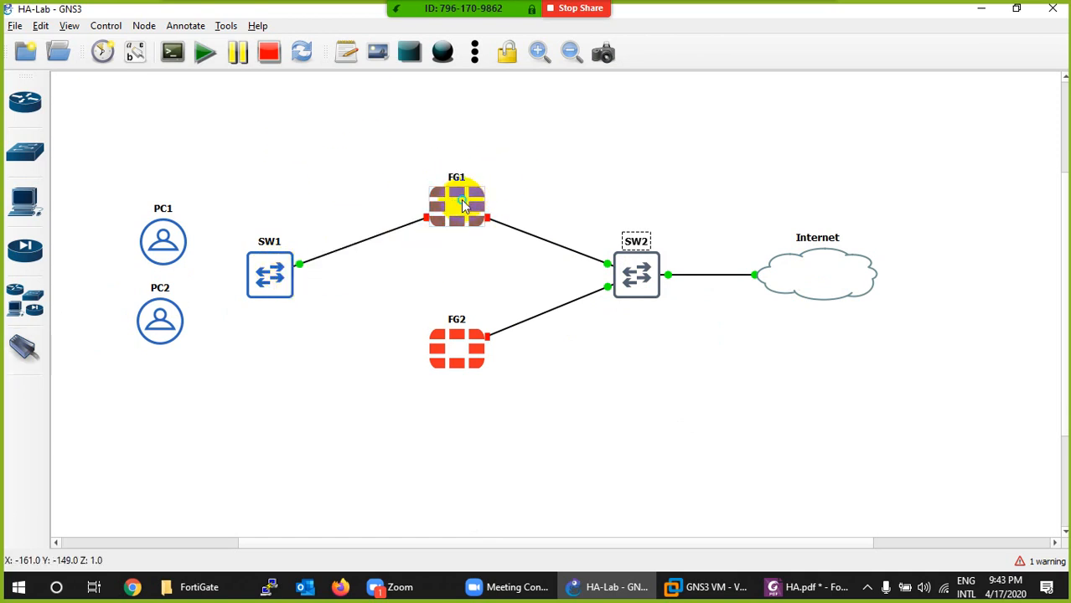
# - Start the FG1 and FG2 firewalls
pyautogui.rightClick(463, 205)
pyautogui.click(486, 242)
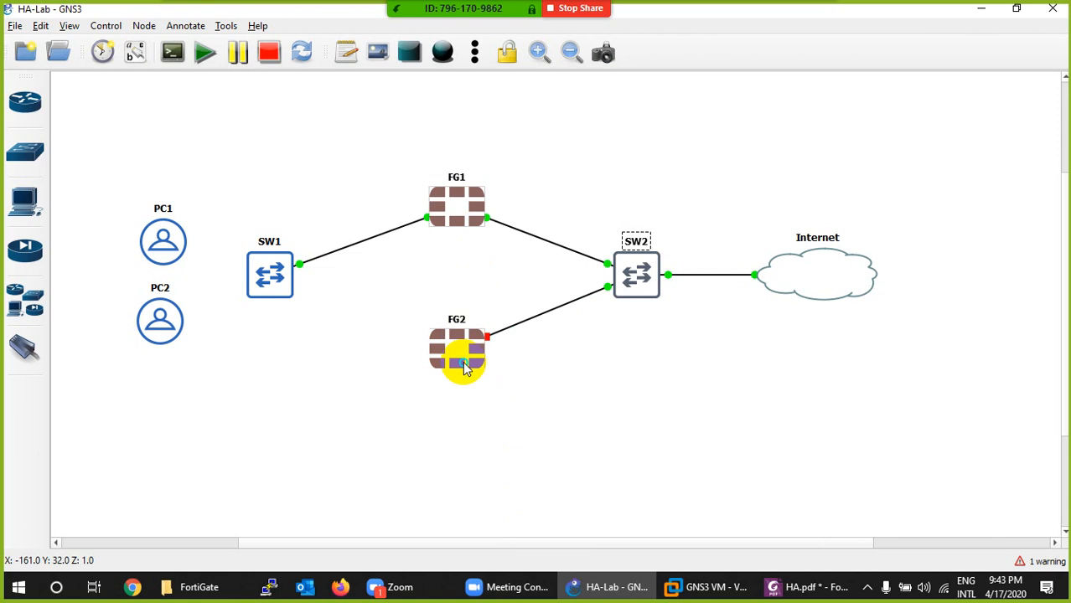
pyautogui.rightClick(466, 367)
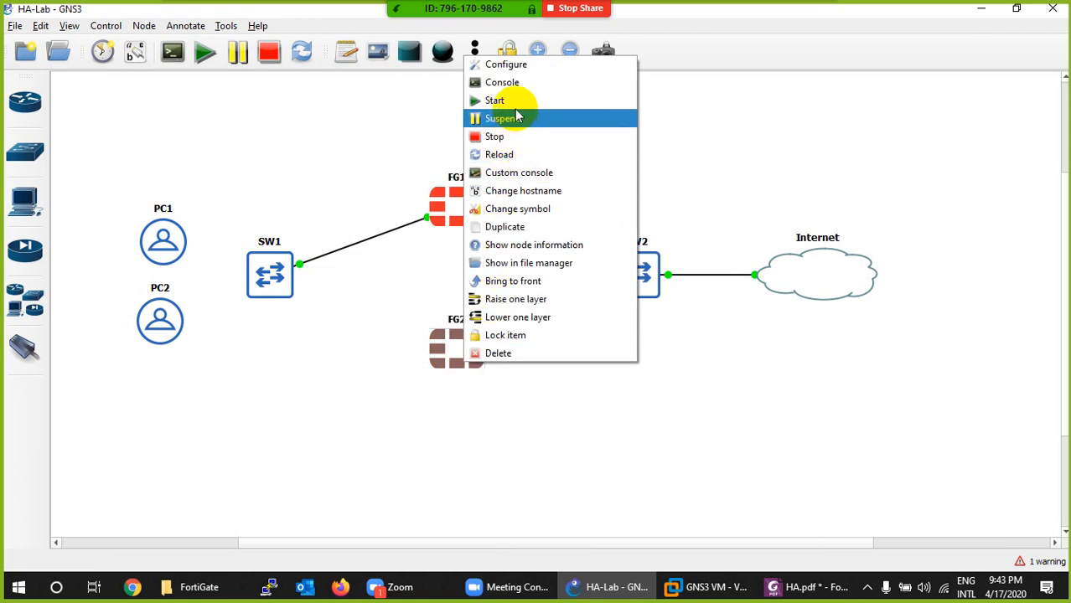
pyautogui.click(496, 101)
# - Link FG2 to Ethernet1 of SW1
pyautogui.click(25, 348)
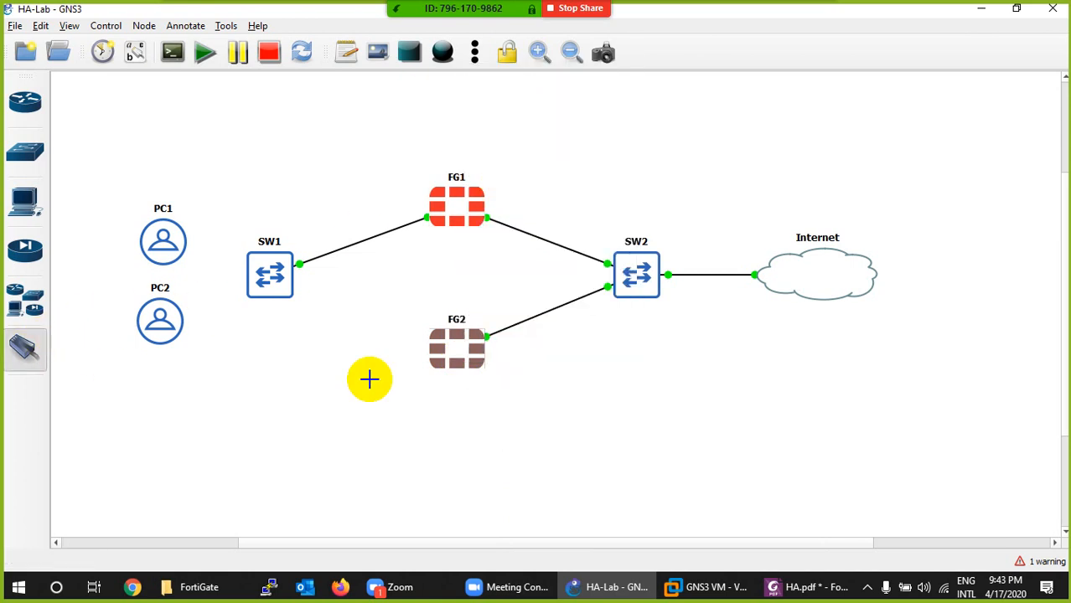
pyautogui.click(437, 351)
pyautogui.click(447, 357)
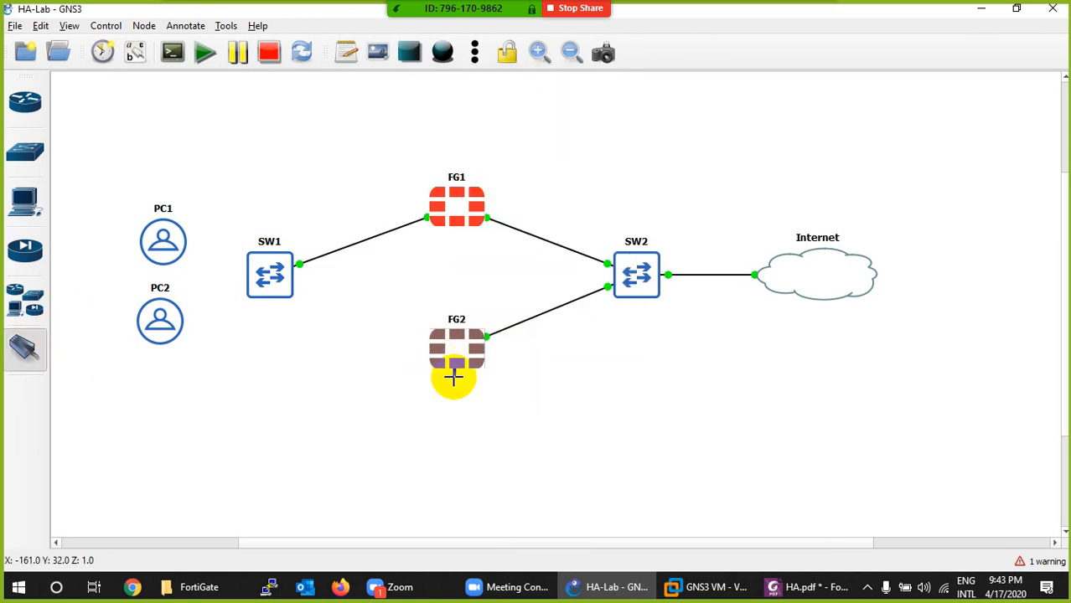
pyautogui.click(283, 284)
pyautogui.click(295, 295)
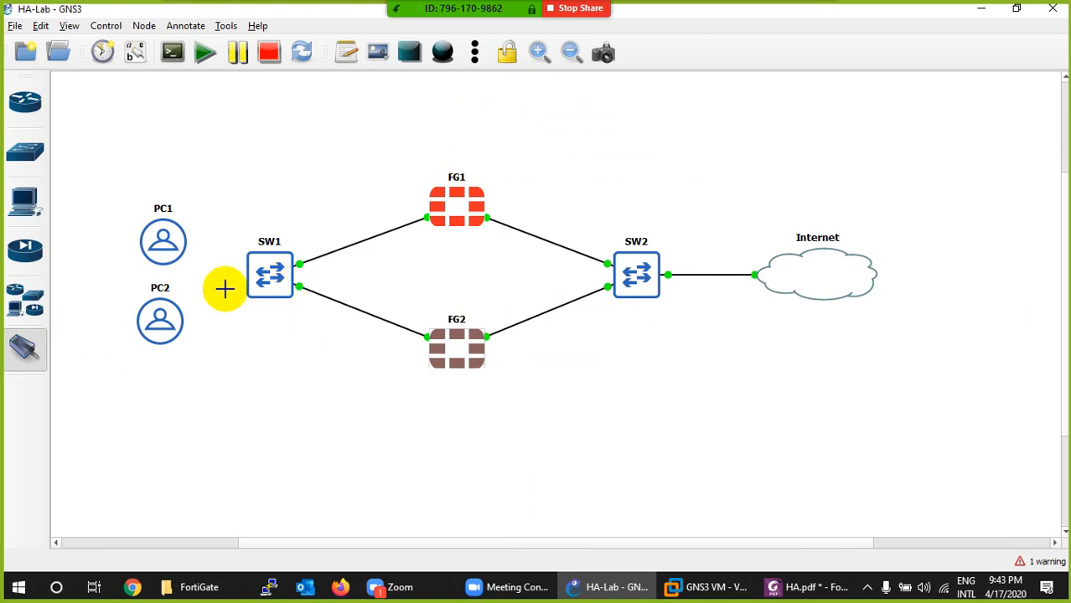
# - Link Ethernet2 of SW1 to PC1, and link another free SW1 port to eth0 of PC2
pyautogui.click(265, 272)
pyautogui.click(272, 307)
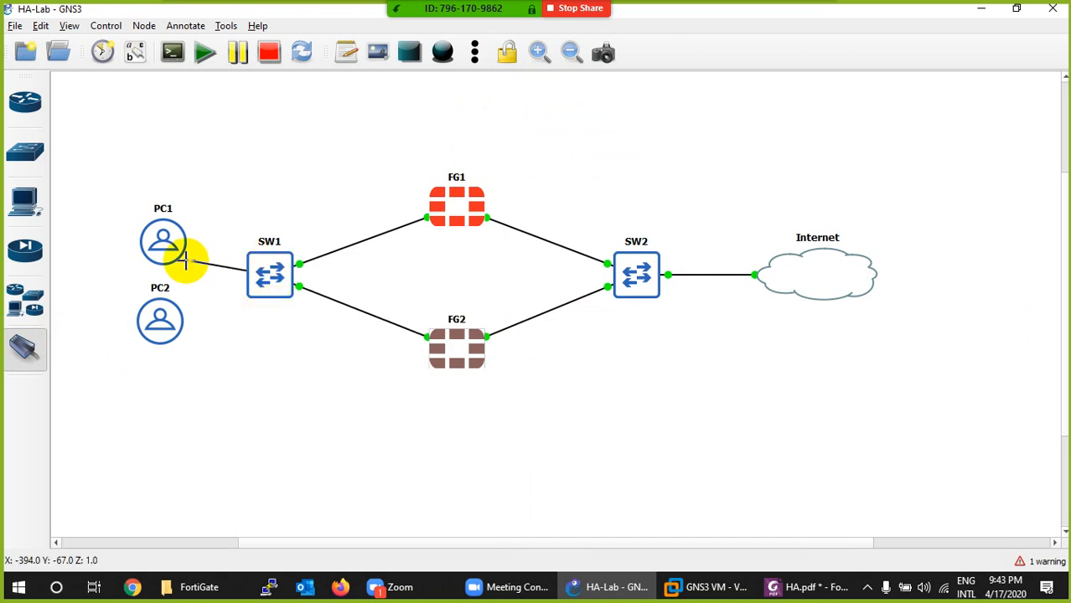
pyautogui.click(172, 249)
pyautogui.click(178, 252)
pyautogui.click(270, 285)
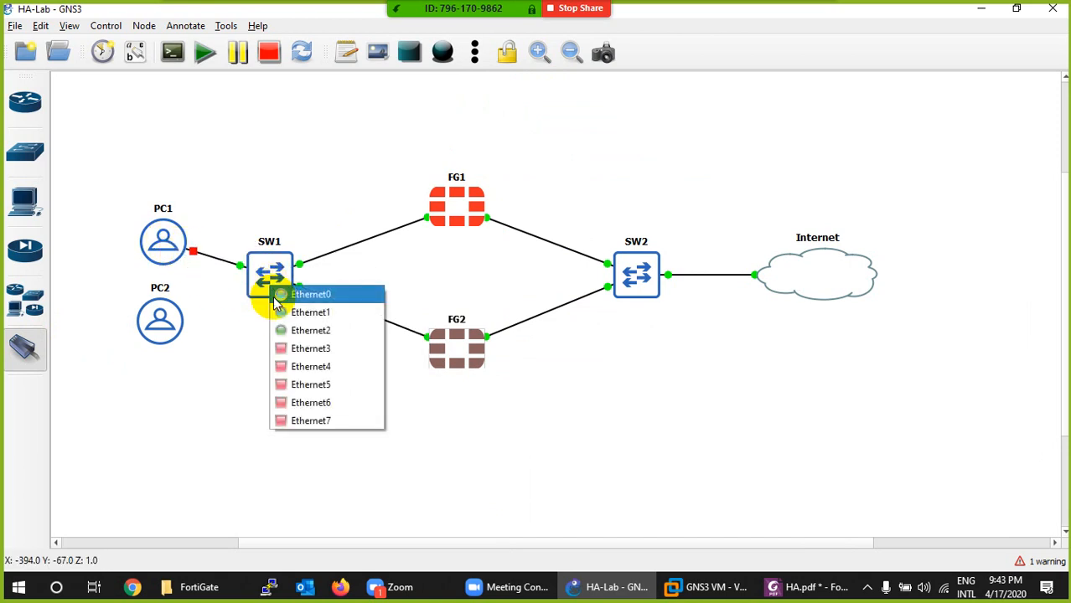
pyautogui.click(285, 330)
pyautogui.click(164, 335)
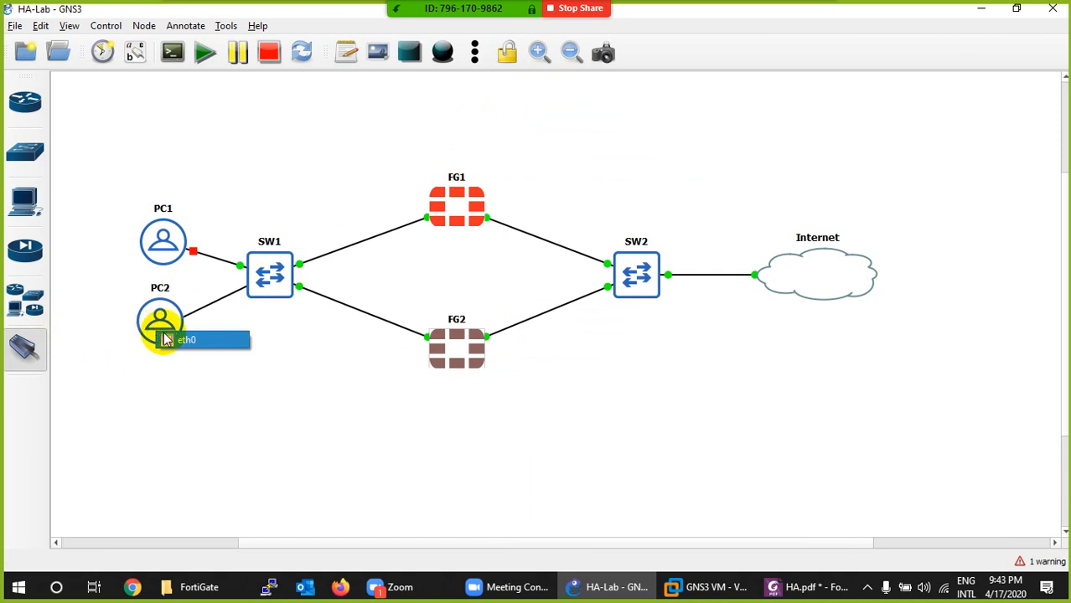
pyautogui.click(172, 339)
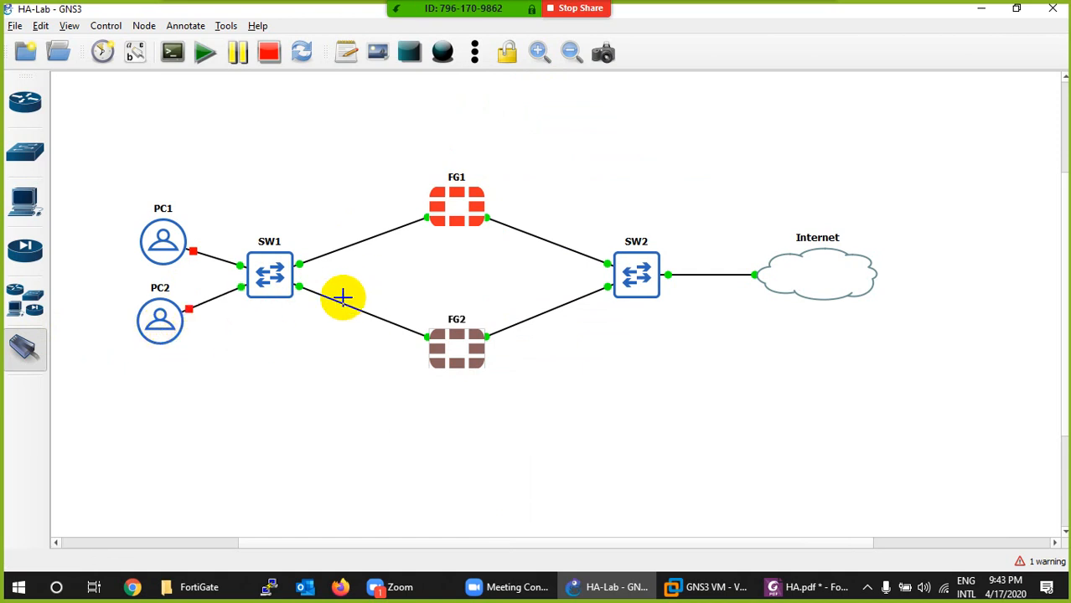
# - Show the interface labels, copy the text of FG1's Port2 label, and hide the interface labels again
pyautogui.rightClick(269, 180)
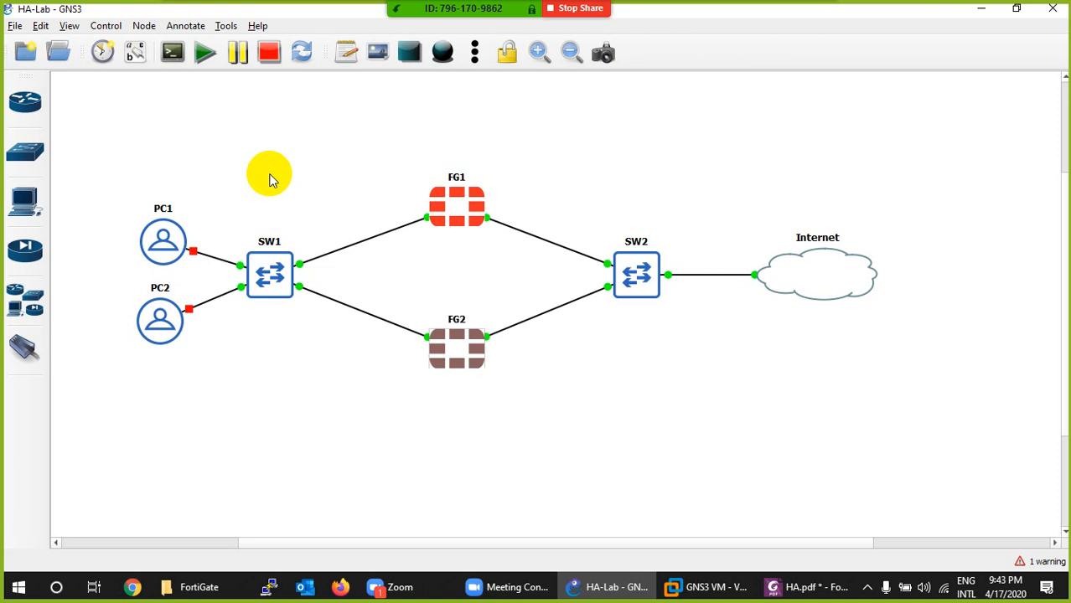
pyautogui.click(135, 52)
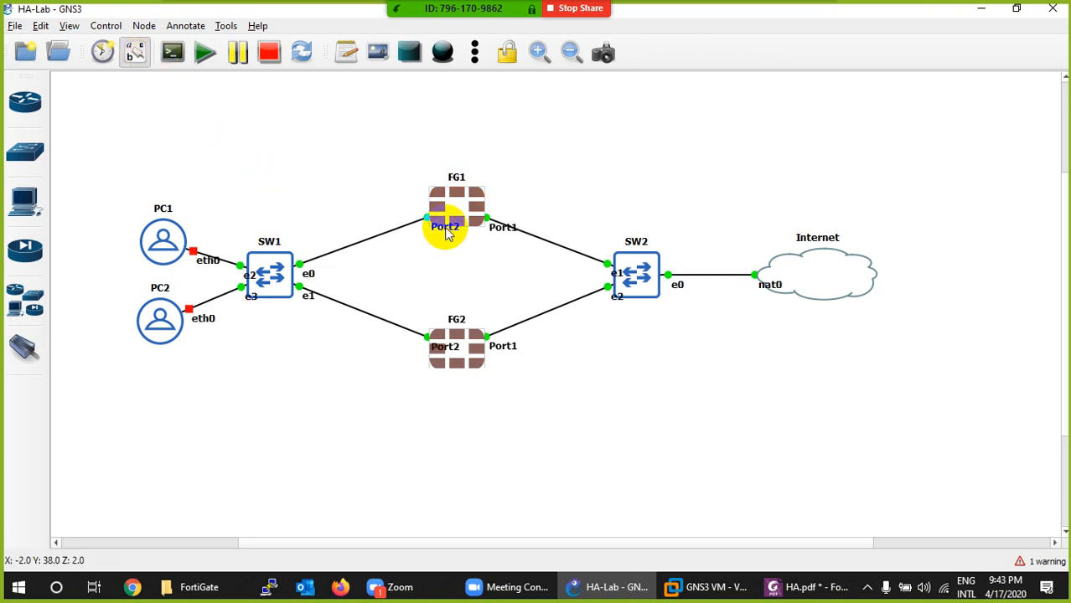
pyautogui.moveTo(446, 234); pyautogui.dragTo(410, 226)
pyautogui.rightClick(404, 220)
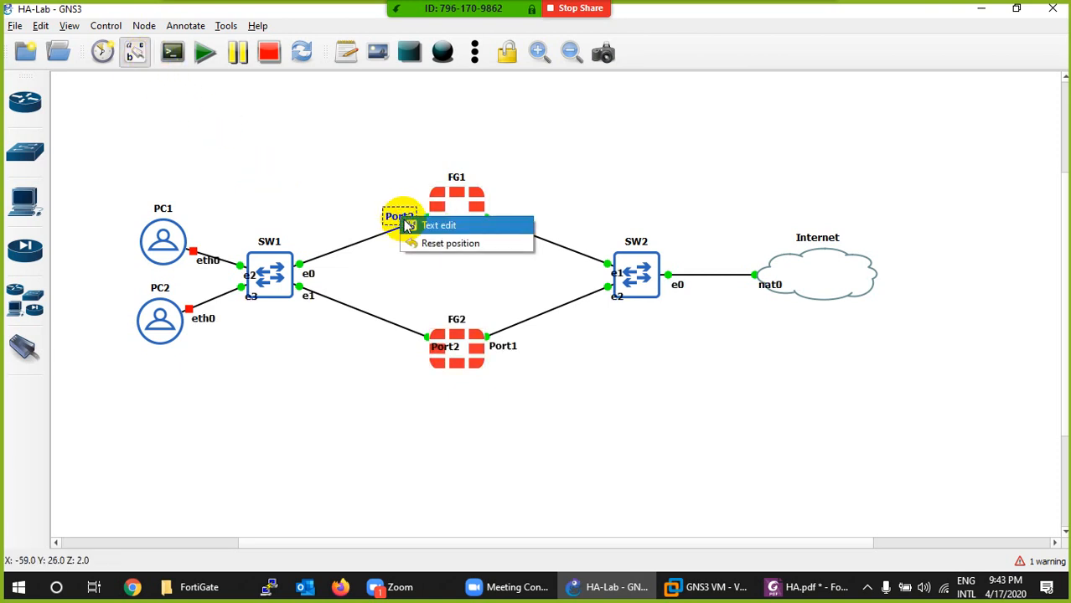
pyautogui.click(411, 226)
pyautogui.moveTo(412, 265); pyautogui.dragTo(323, 259)
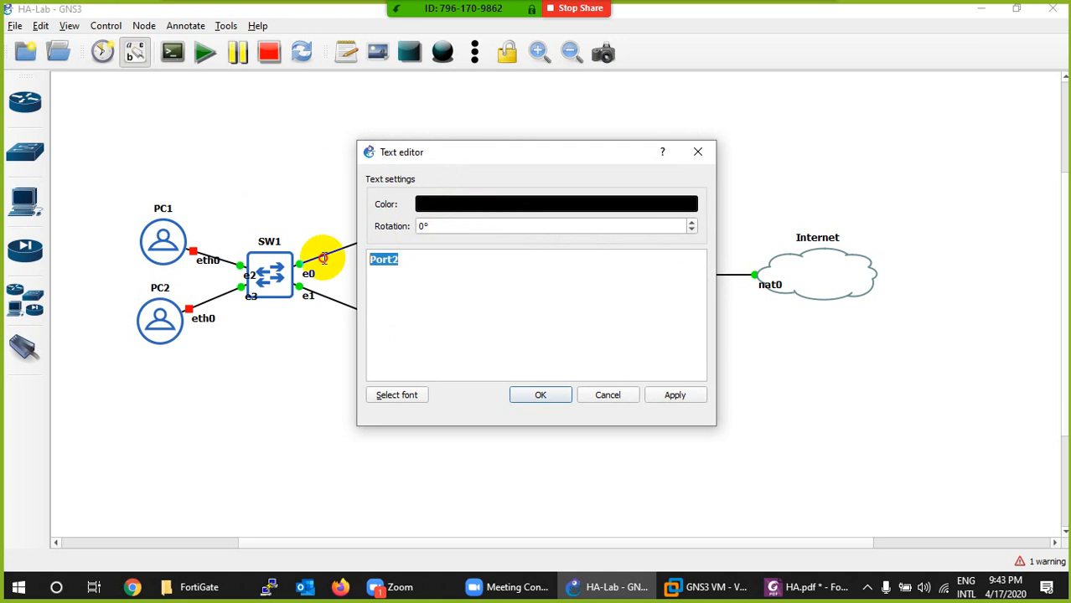
pyautogui.click(607, 397)
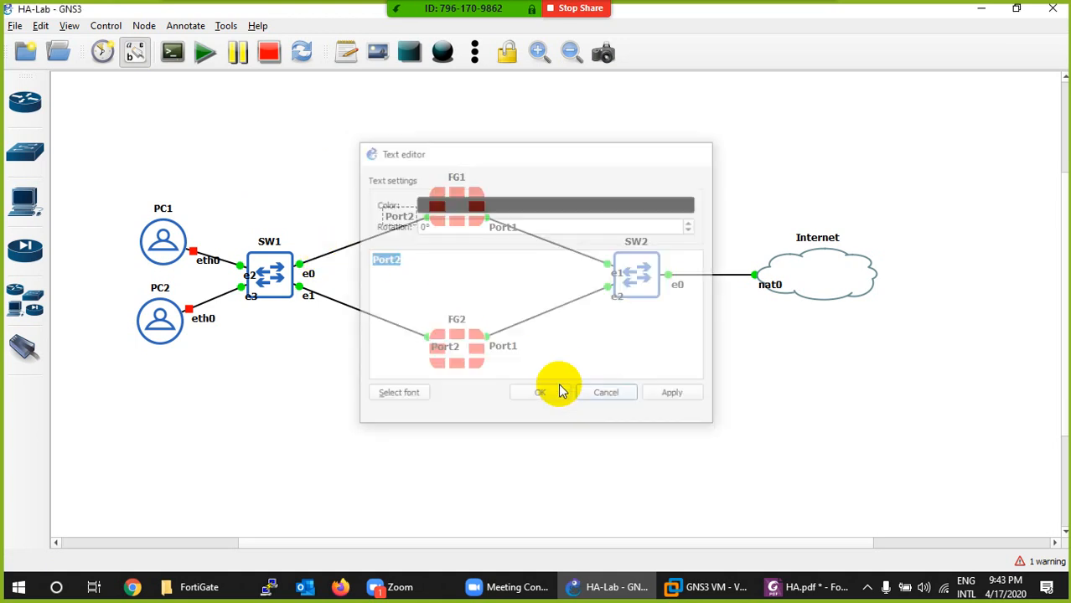
pyautogui.click(133, 52)
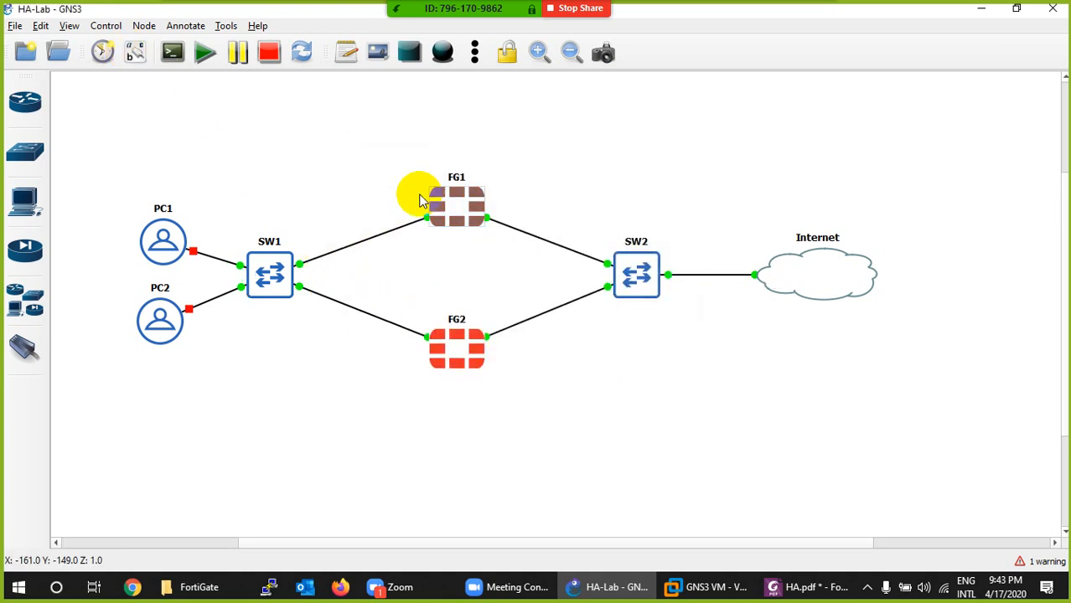
# - Add a note reading Port2 beside FG1's link to SW1 and place a duplicate beside FG2's link to SW1
pyautogui.click(340, 67)
pyautogui.click(526, 165)
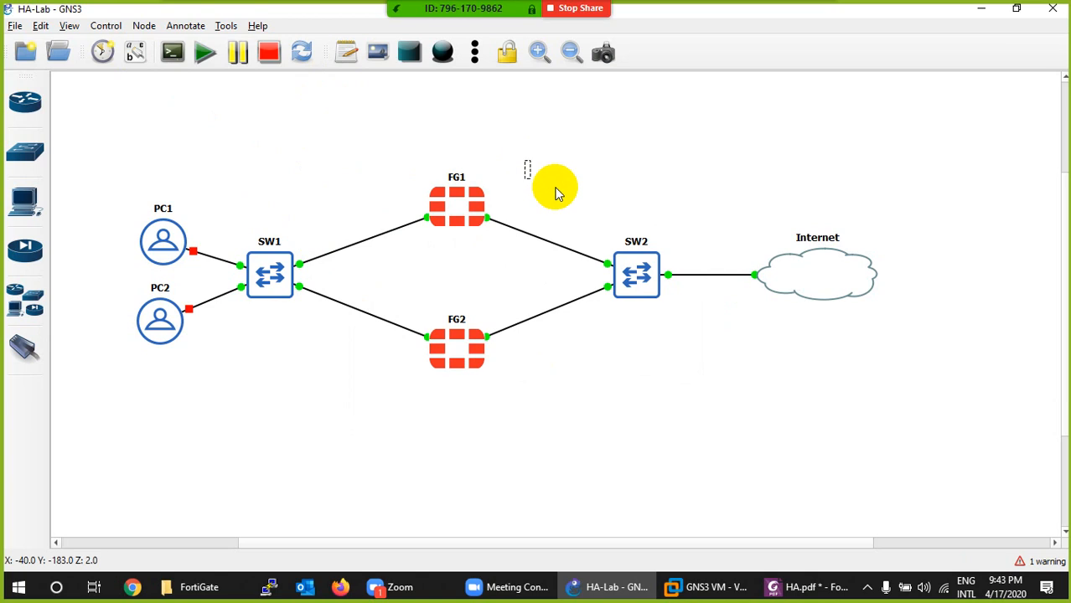
pyautogui.hotkey('ctrl', 'v')
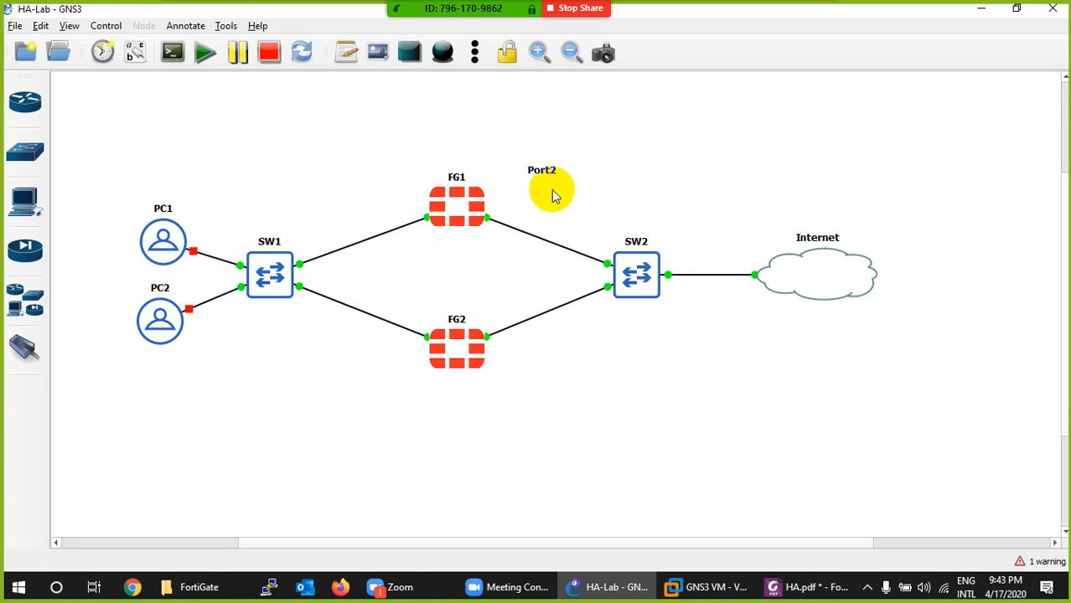
pyautogui.rightClick(550, 175)
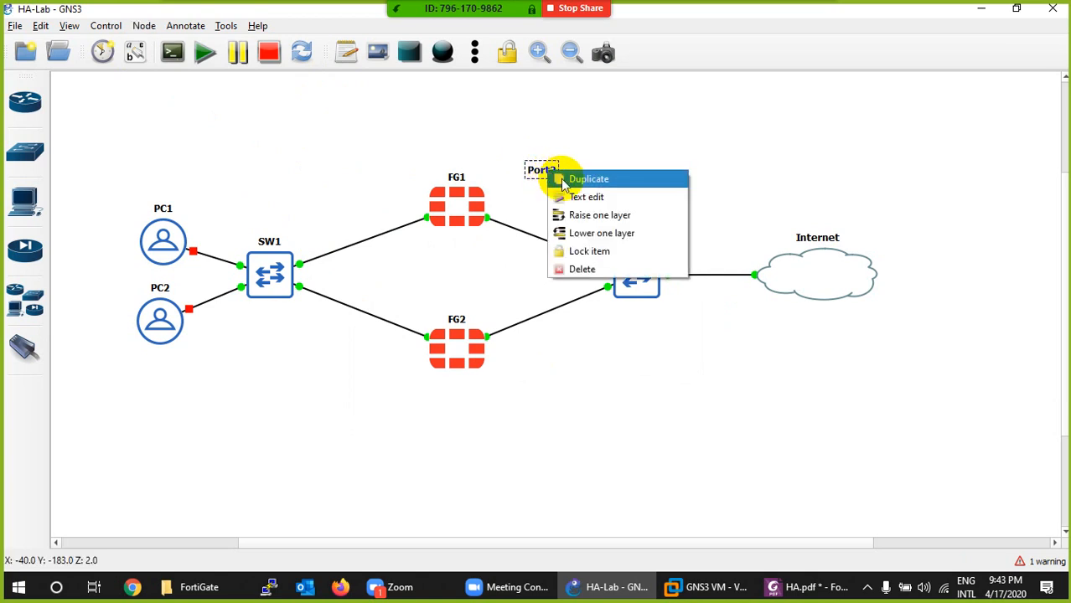
pyautogui.click(557, 177)
pyautogui.moveTo(544, 171); pyautogui.dragTo(407, 213)
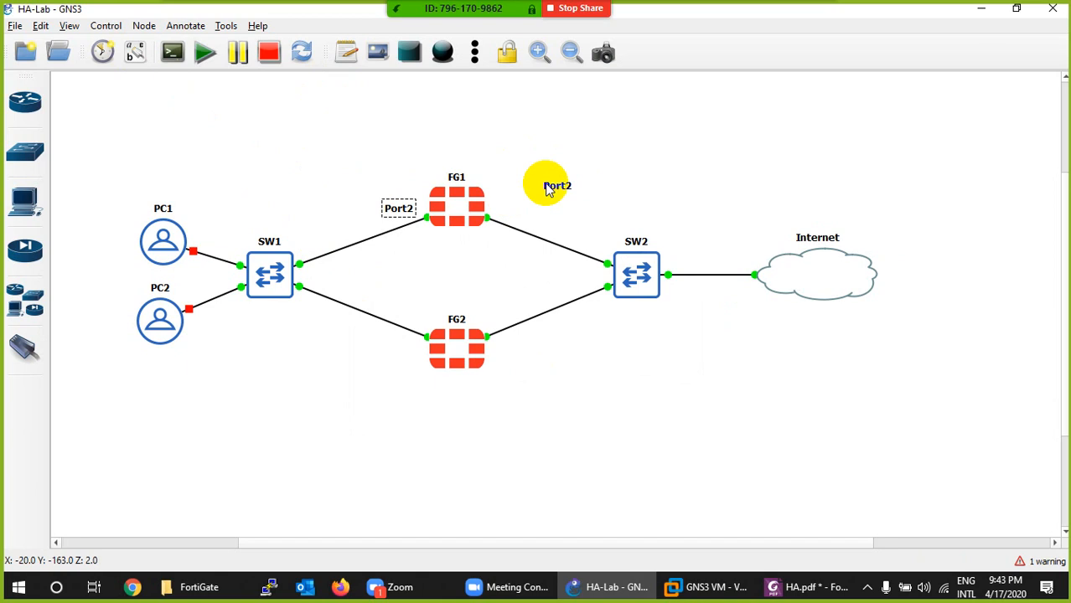
pyautogui.moveTo(545, 185); pyautogui.dragTo(394, 350)
# - Duplicate FG1's Port2 note, place the copy beside FG1's link to SW2, and change its text to Port1
pyautogui.click(394, 208)
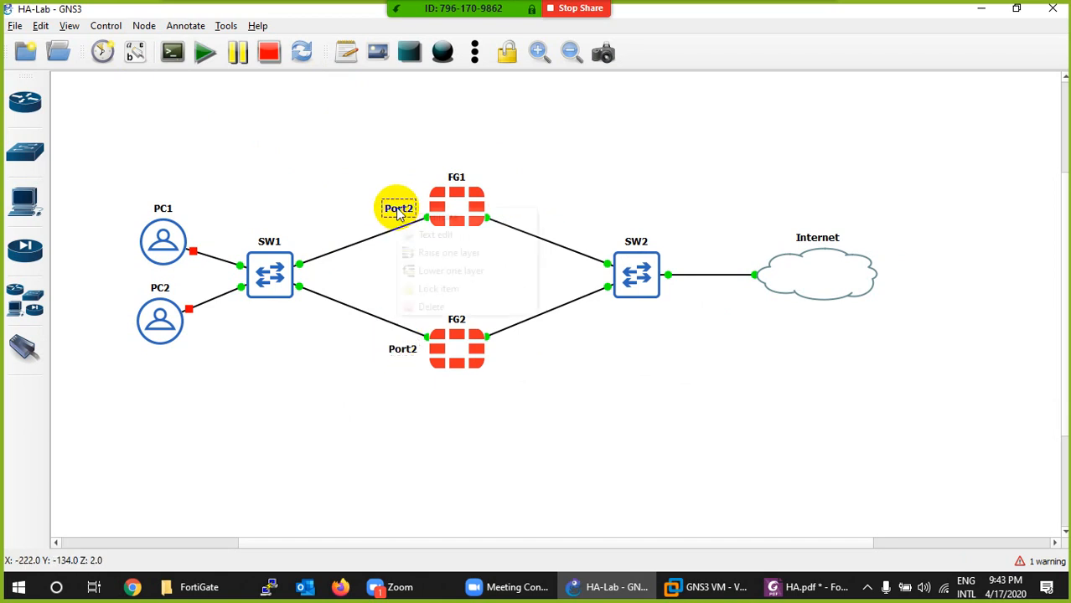
pyautogui.rightClick(394, 209)
pyautogui.click(436, 217)
pyautogui.moveTo(412, 222); pyautogui.dragTo(514, 218)
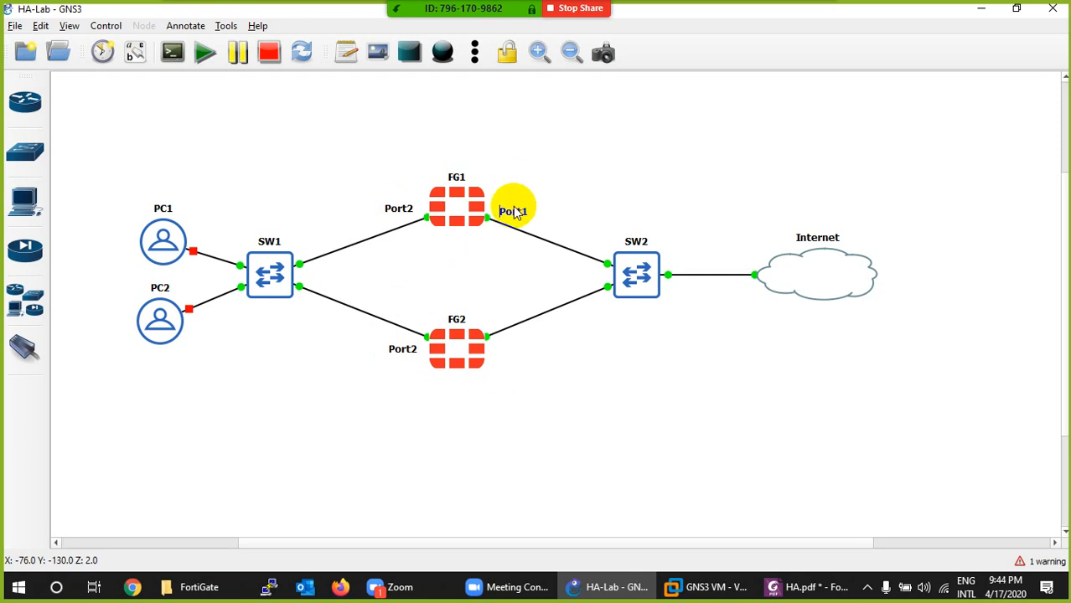
pyautogui.click(537, 205)
# - Place a duplicate of the Port1 note beside FG2's link to SW2 and nudge FG2's Port2 note closer to its link
pyautogui.rightClick(511, 212)
pyautogui.click(549, 219)
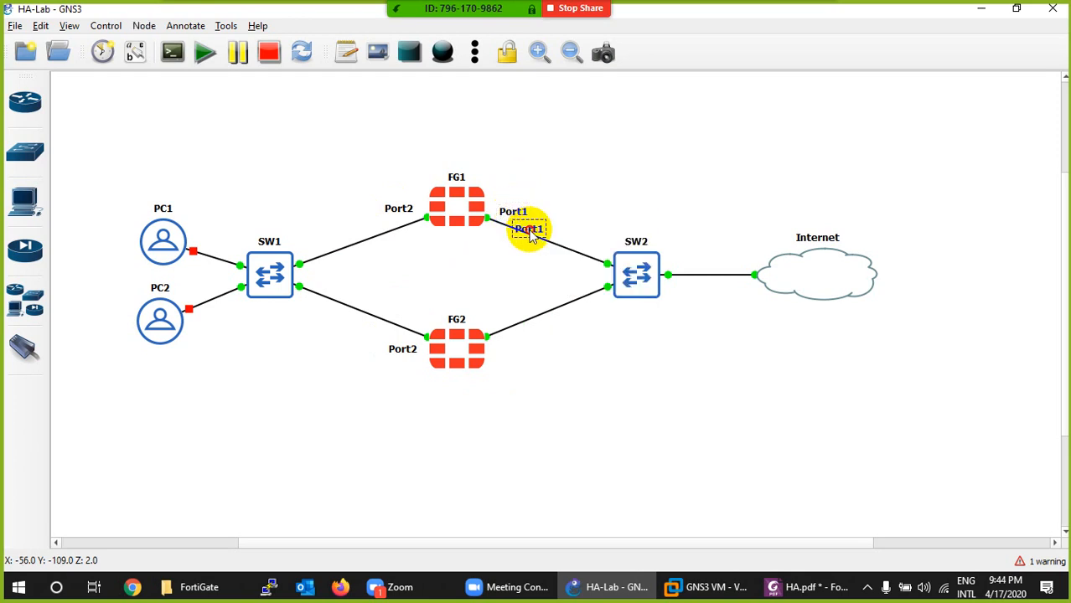
pyautogui.moveTo(528, 228); pyautogui.dragTo(520, 348)
pyautogui.click(547, 358)
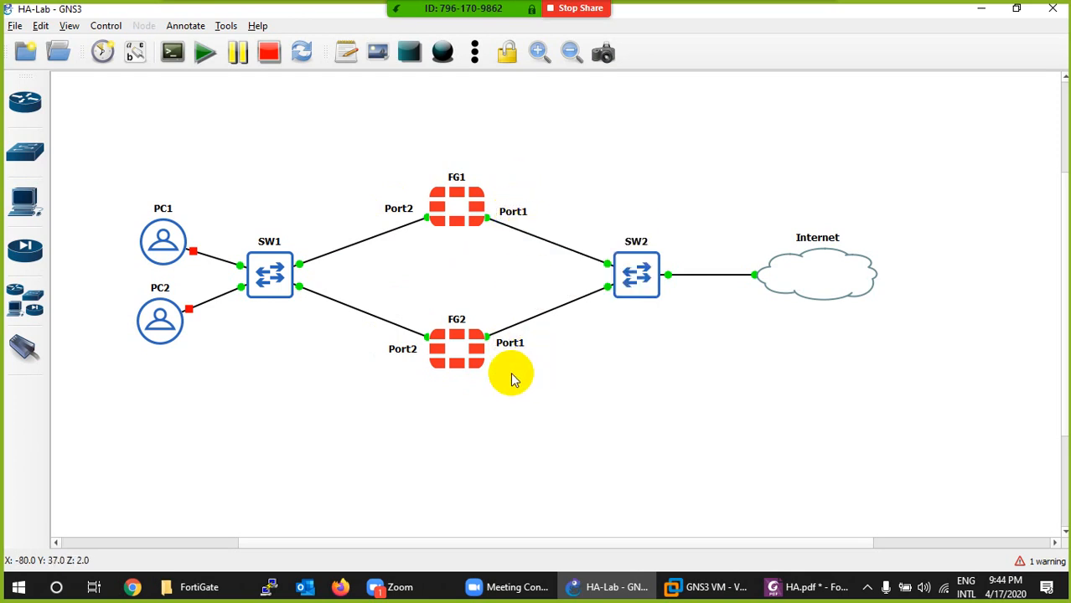
pyautogui.moveTo(398, 349); pyautogui.dragTo(403, 345)
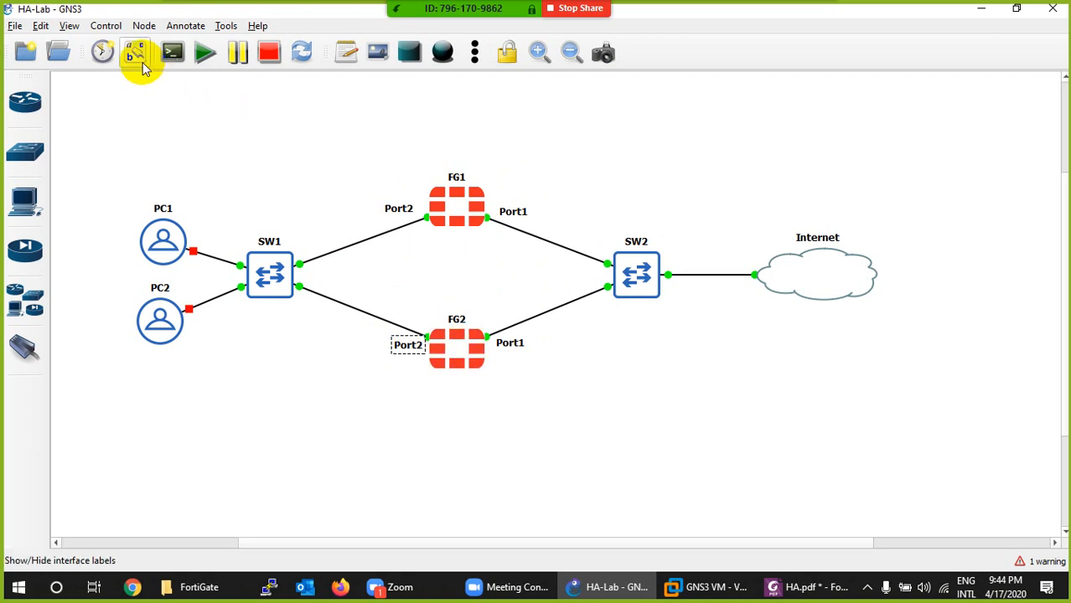
# - Link Port3 of FG1 to Port3 of FG2
pyautogui.click(30, 345)
pyautogui.click(435, 220)
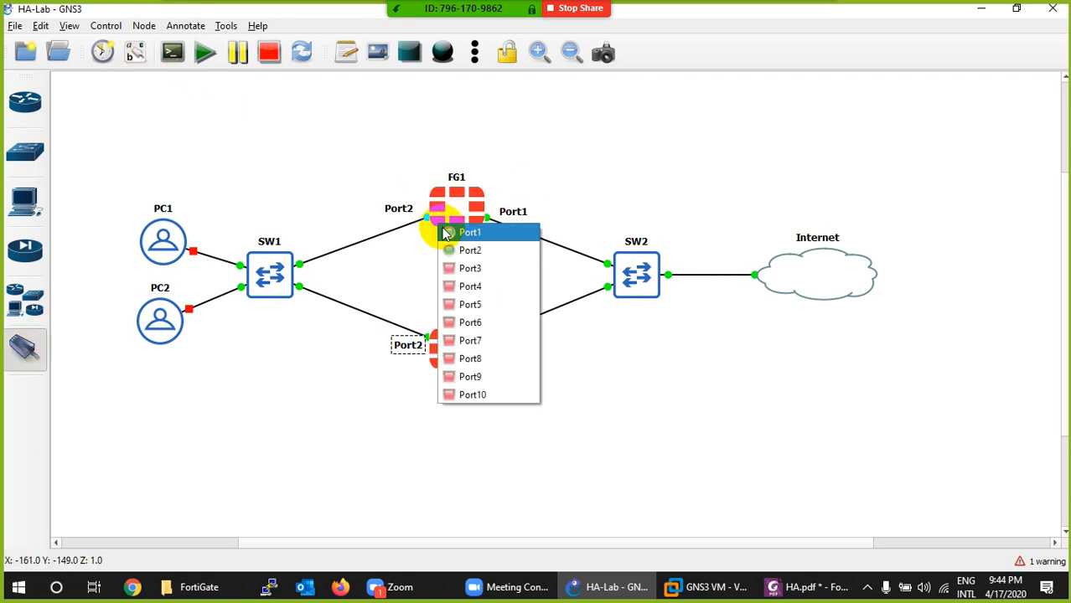
pyautogui.click(451, 254)
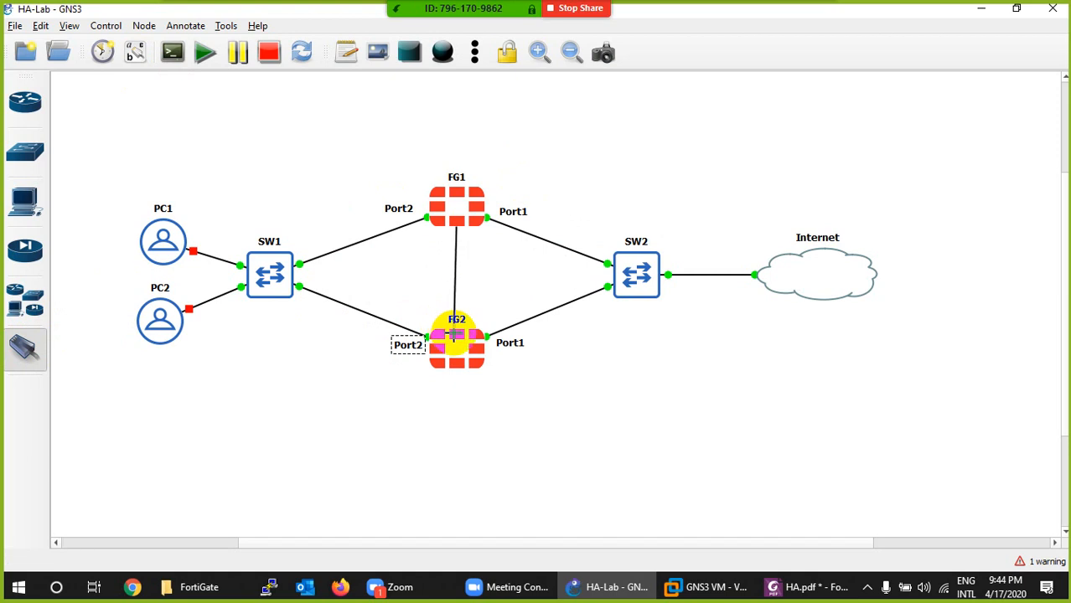
pyautogui.click(458, 344)
pyautogui.click(473, 378)
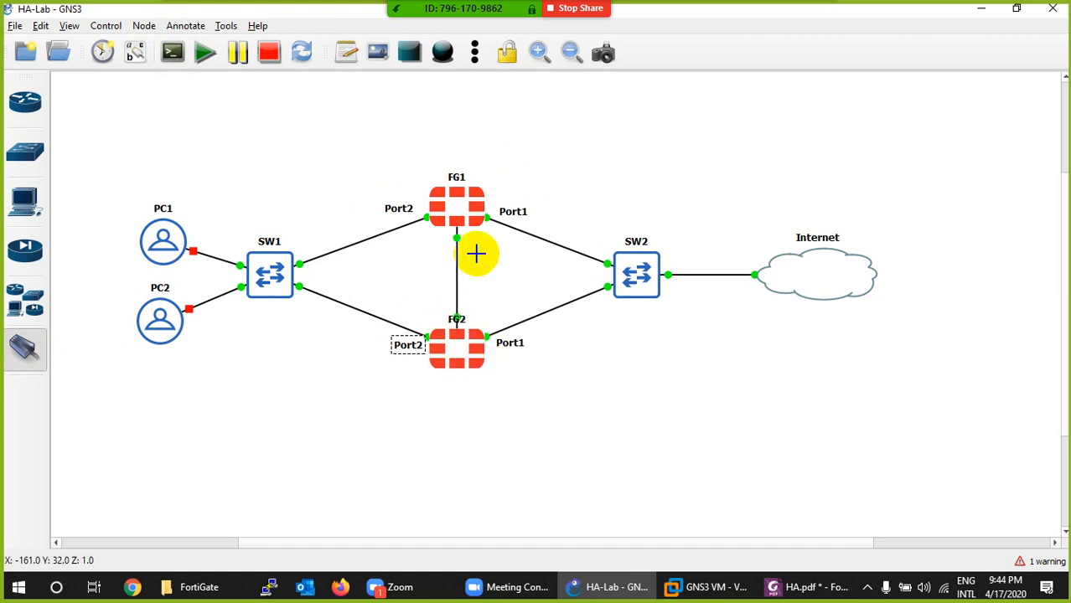
# - Link Port4 of FG1 to Port4 of FG2 and leave link mode
pyautogui.click(474, 218)
pyautogui.click(497, 280)
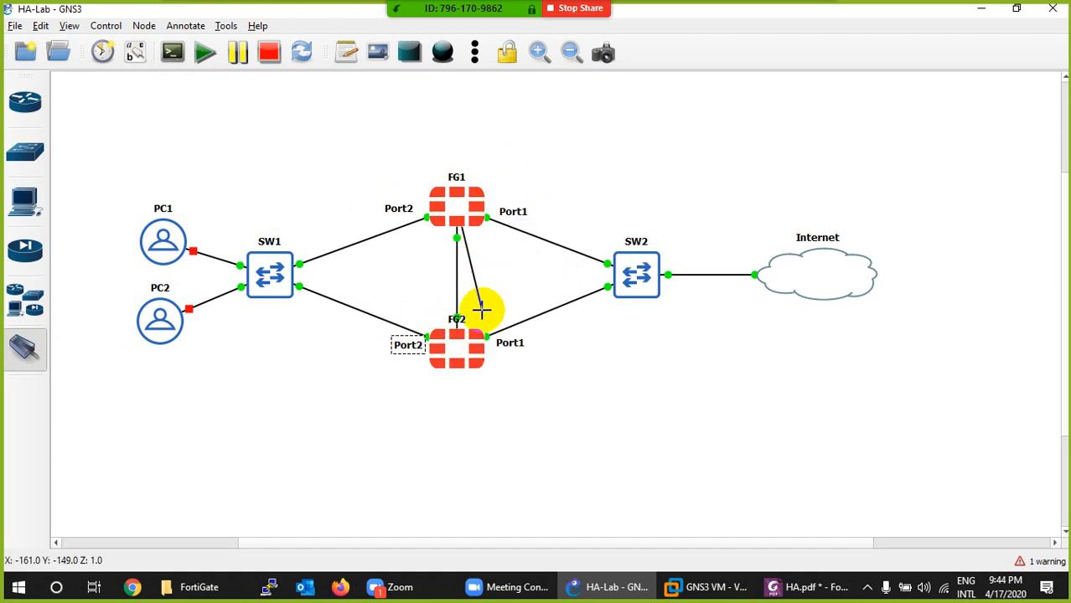
pyautogui.click(472, 341)
pyautogui.click(491, 403)
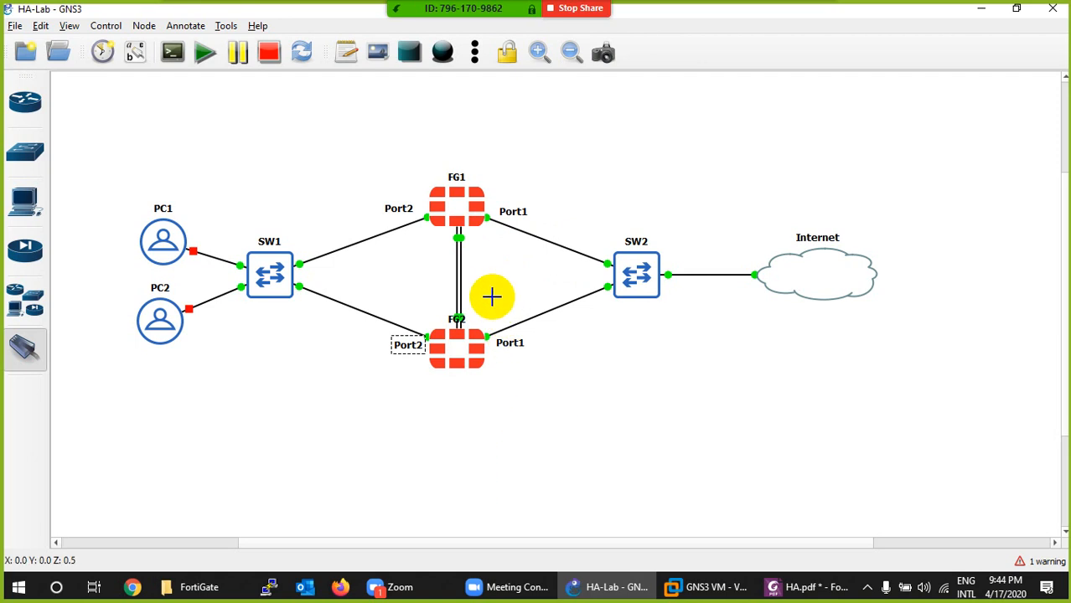
pyautogui.press('Escape')
# - Move the FG2 and FG1 name labels onto the centres of their firewall icons
pyautogui.moveTo(453, 323); pyautogui.dragTo(457, 356)
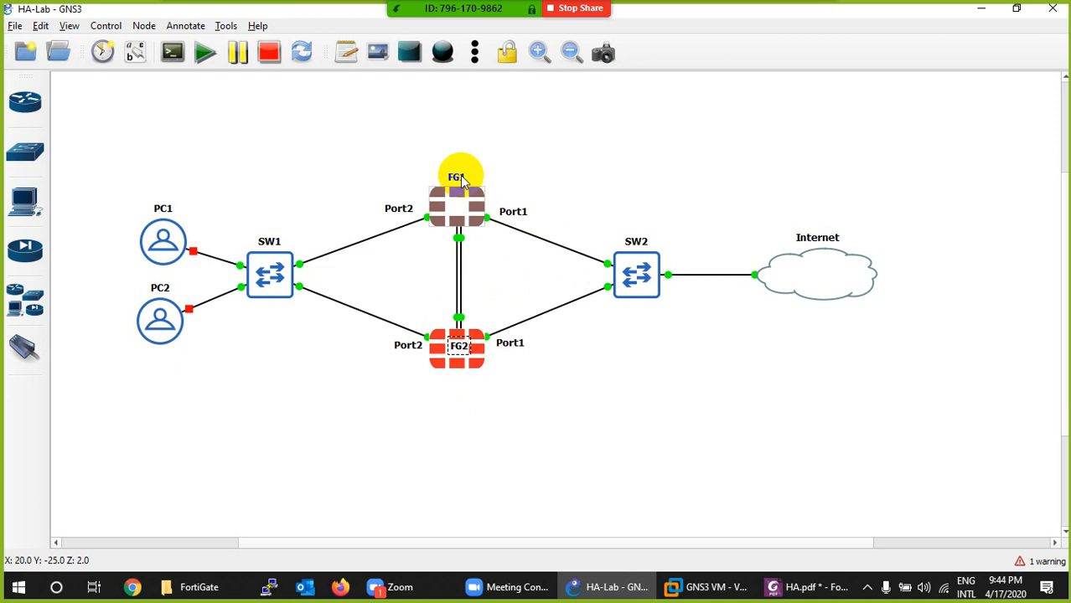
pyautogui.moveTo(456, 177); pyautogui.dragTo(460, 199)
pyautogui.click(515, 261)
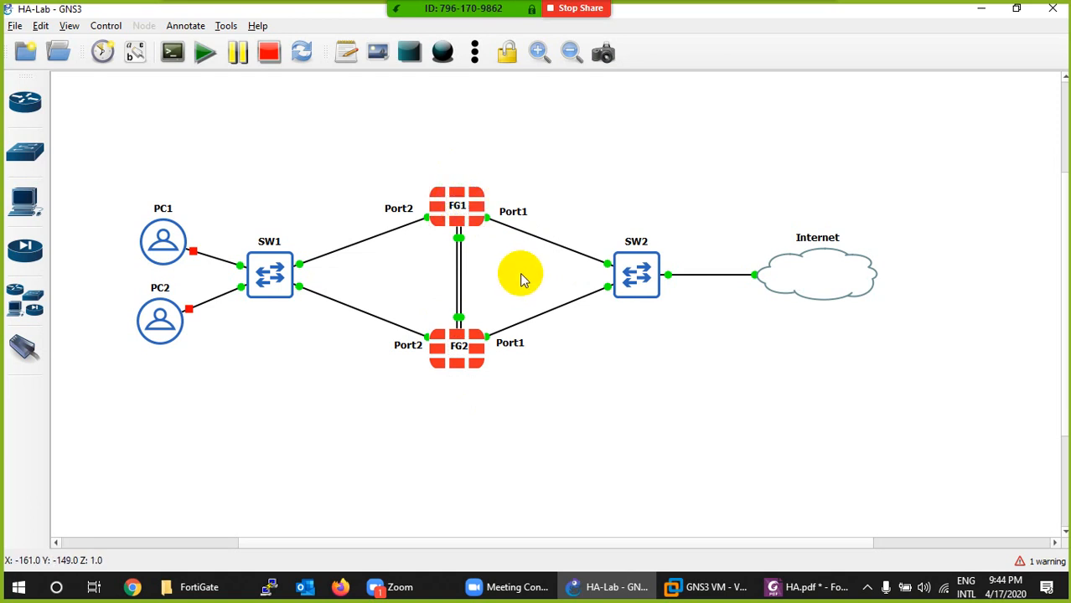
# - Duplicate the Port1 note as Port3 beside FG1's end of the firewall-to-firewall links, and copy it to FG2's end
pyautogui.rightClick(511, 220)
pyautogui.moveTo(511, 219); pyautogui.dragTo(435, 253)
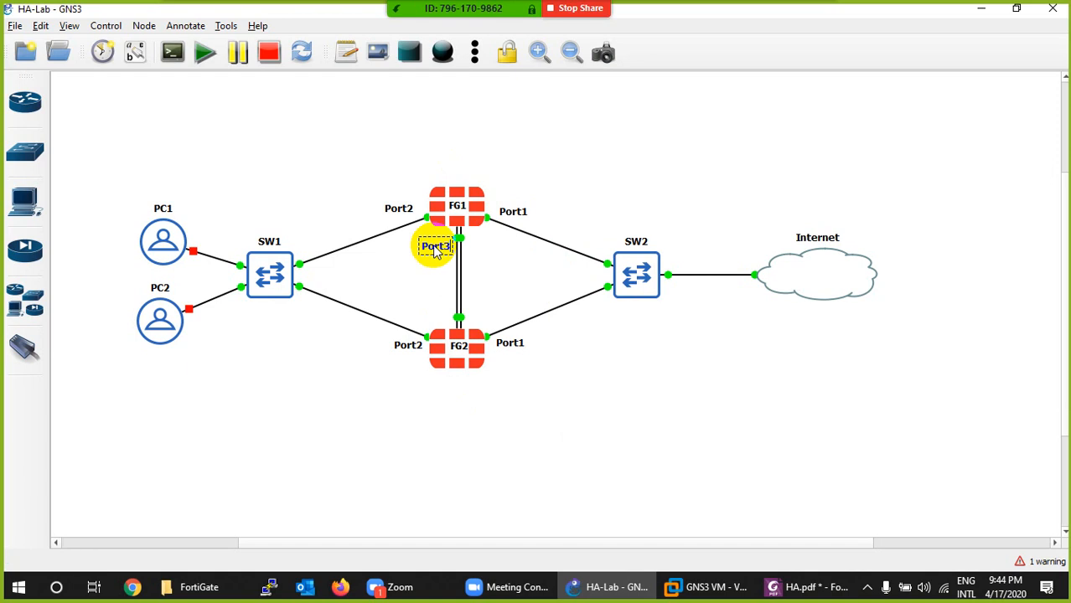
pyautogui.click(431, 268)
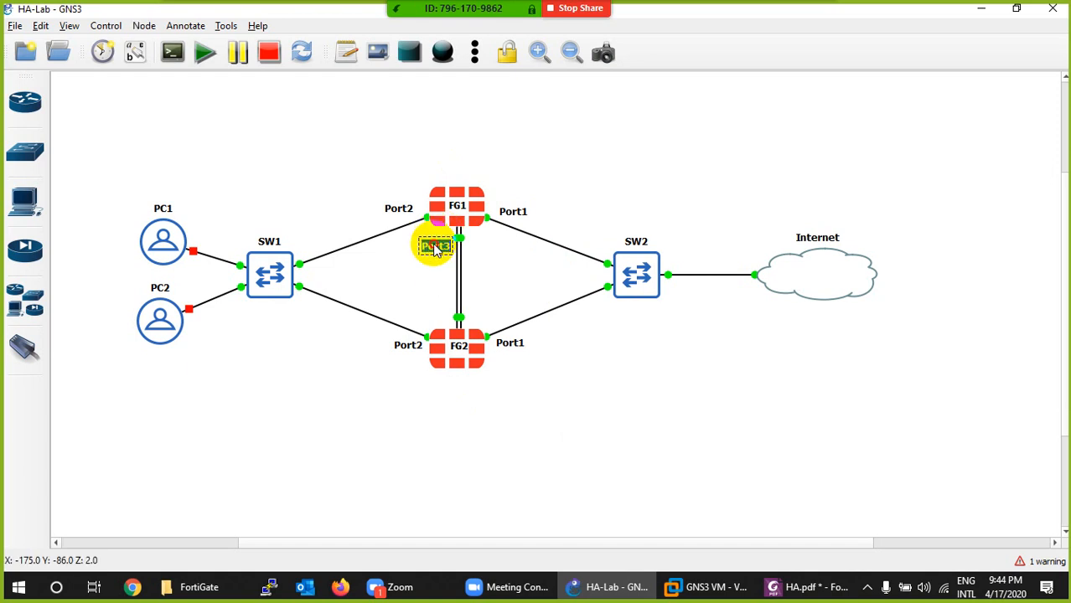
pyautogui.click(430, 266)
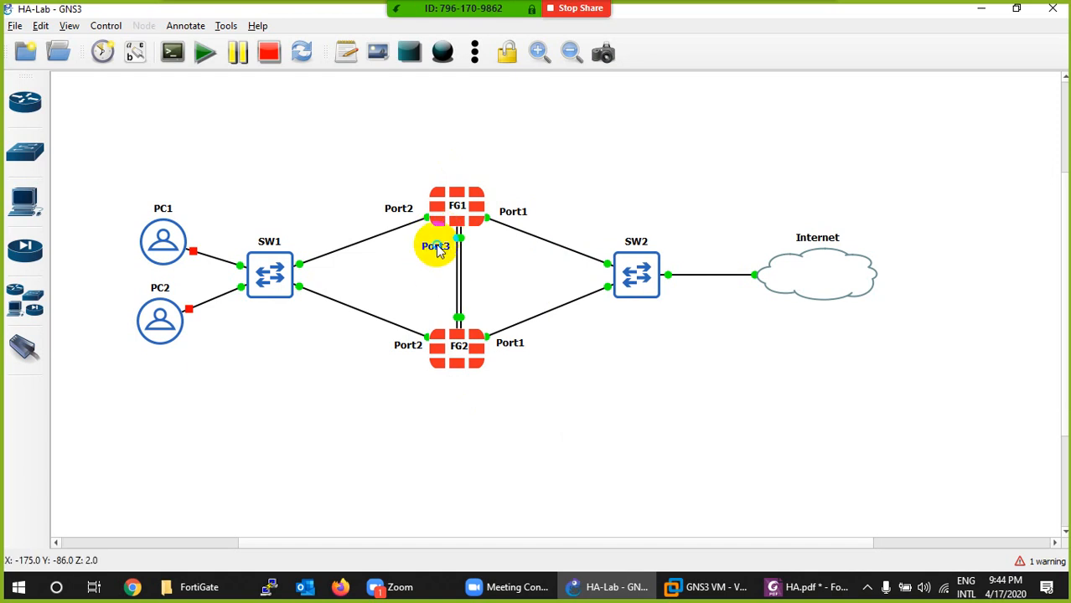
pyautogui.rightClick(437, 252)
pyautogui.click(465, 252)
pyautogui.moveTo(437, 251); pyautogui.dragTo(429, 299)
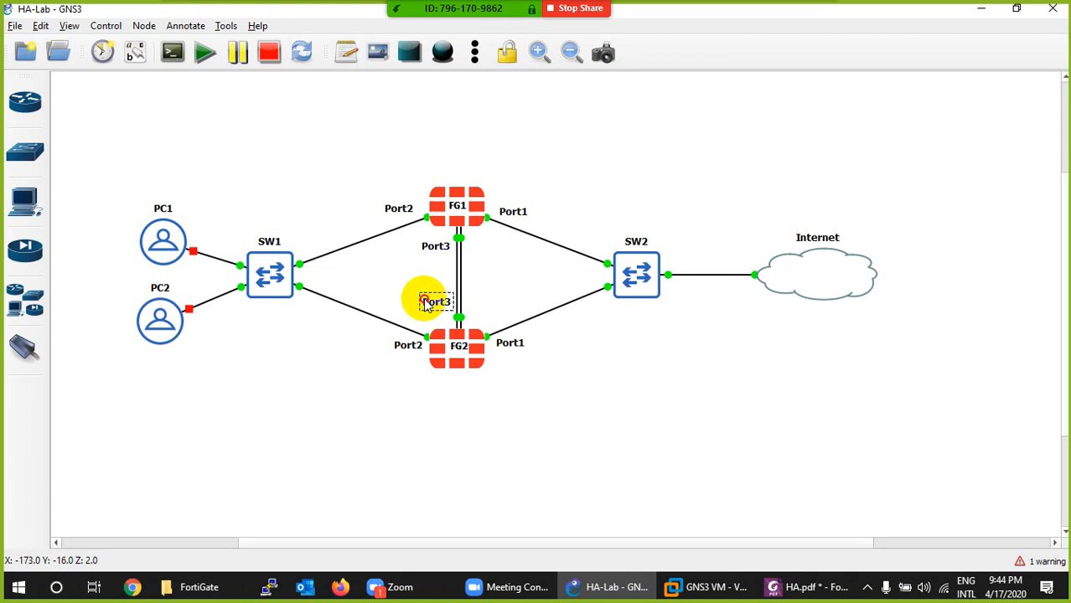
# - Add Port4 notes at both ends of the FG1-FG2 links by duplicating the Port3 note, and nudge the FG2 name label
pyautogui.rightClick(432, 248)
pyautogui.click(466, 247)
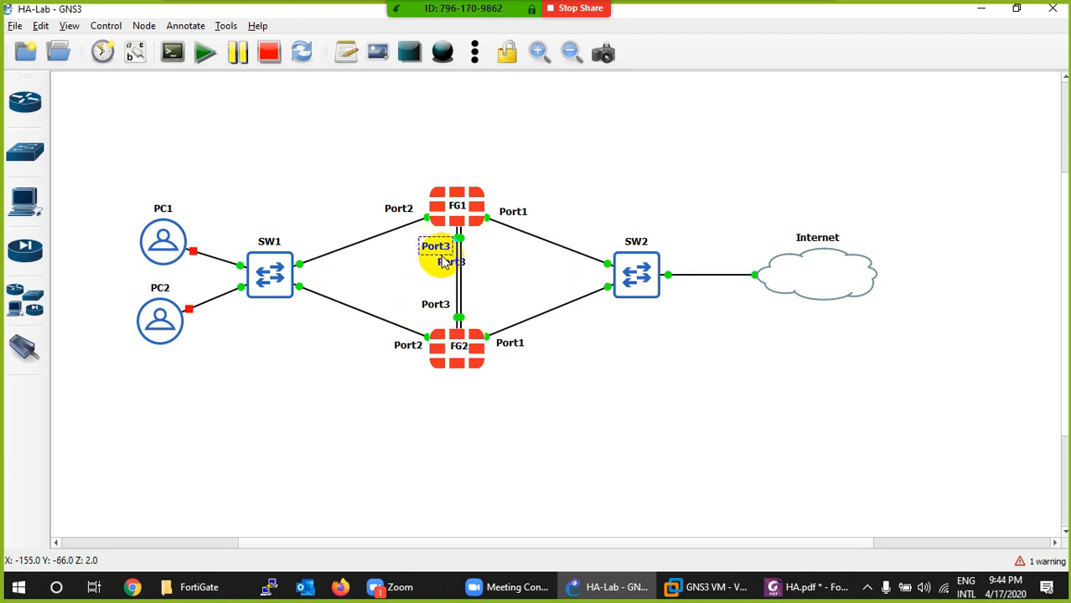
pyautogui.moveTo(447, 263); pyautogui.dragTo(475, 252)
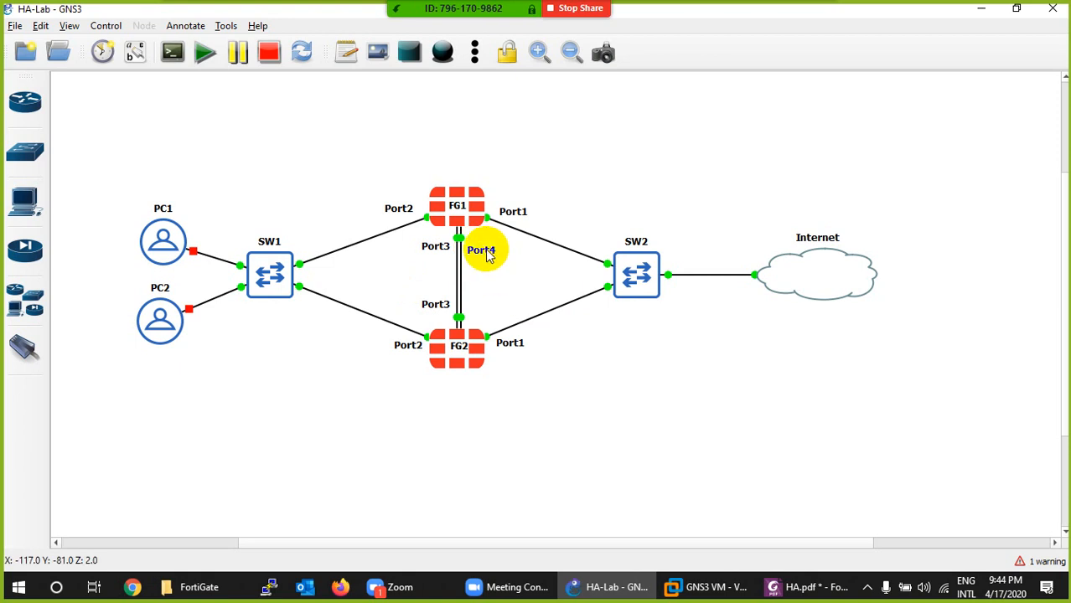
pyautogui.rightClick(487, 251)
pyautogui.click(493, 260)
pyautogui.moveTo(494, 275); pyautogui.dragTo(481, 311)
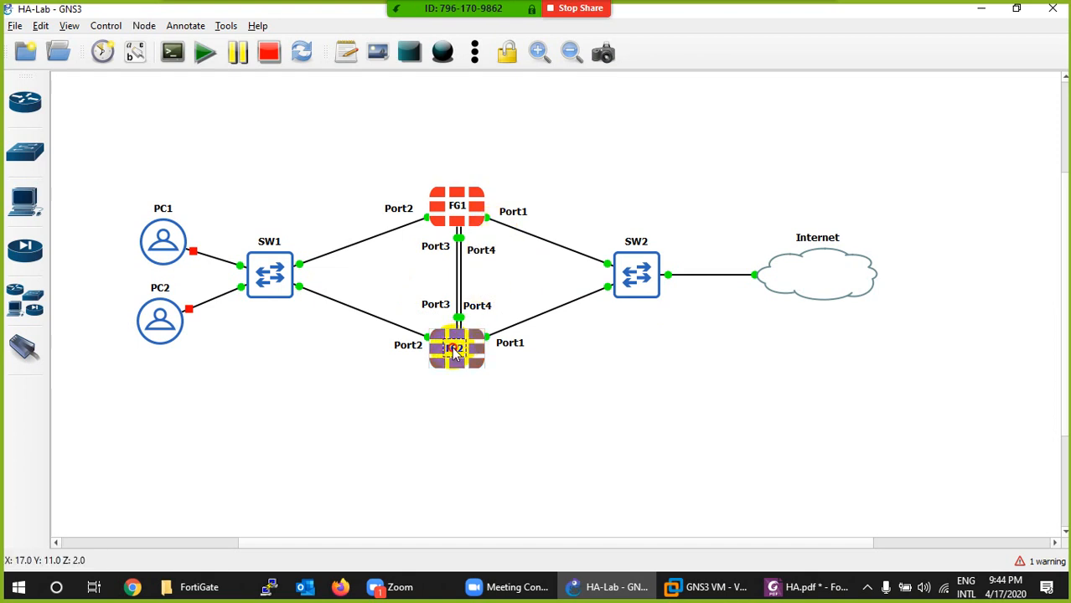
pyautogui.moveTo(452, 348); pyautogui.dragTo(454, 349)
pyautogui.click(703, 348)
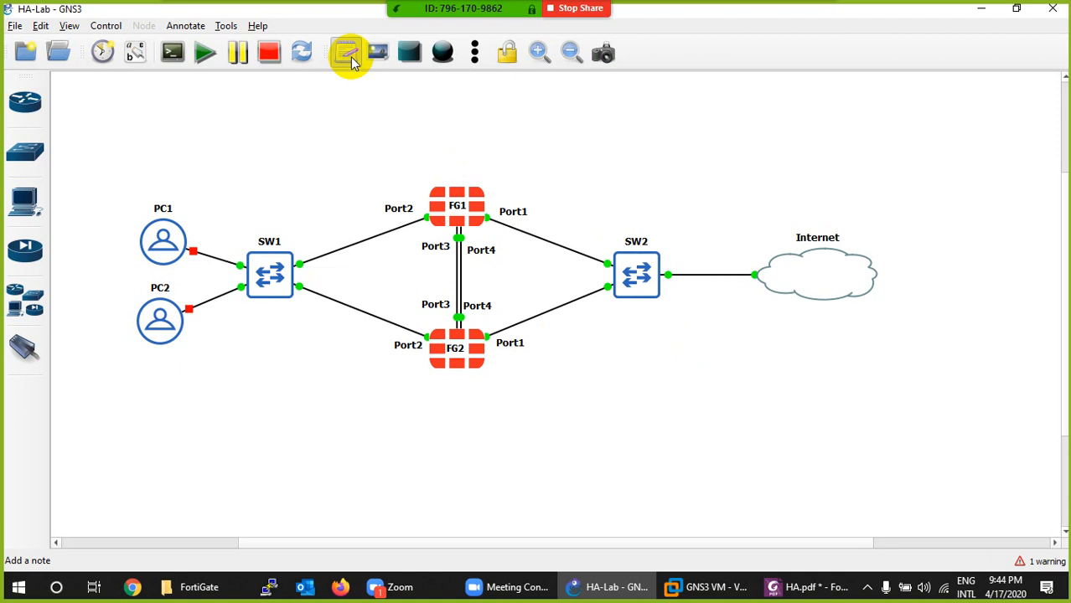
# - Add a note reading 192.168.1.0/24 above SW1 and place a copy of it above SW2
pyautogui.click(311, 114)
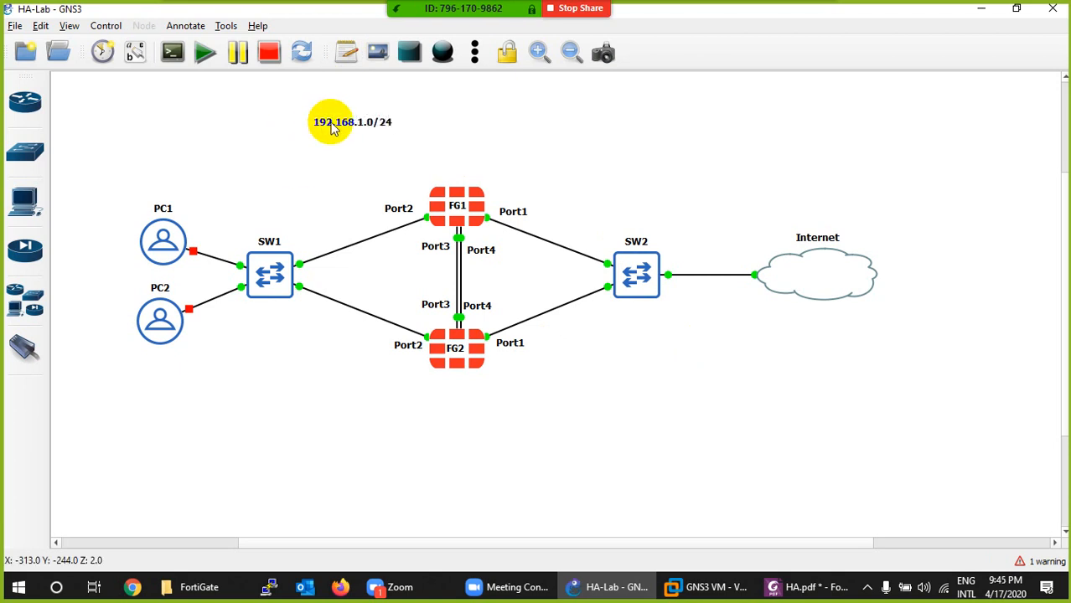
pyautogui.moveTo(328, 120); pyautogui.dragTo(650, 213)
pyautogui.rightClick(252, 211)
pyautogui.click(276, 219)
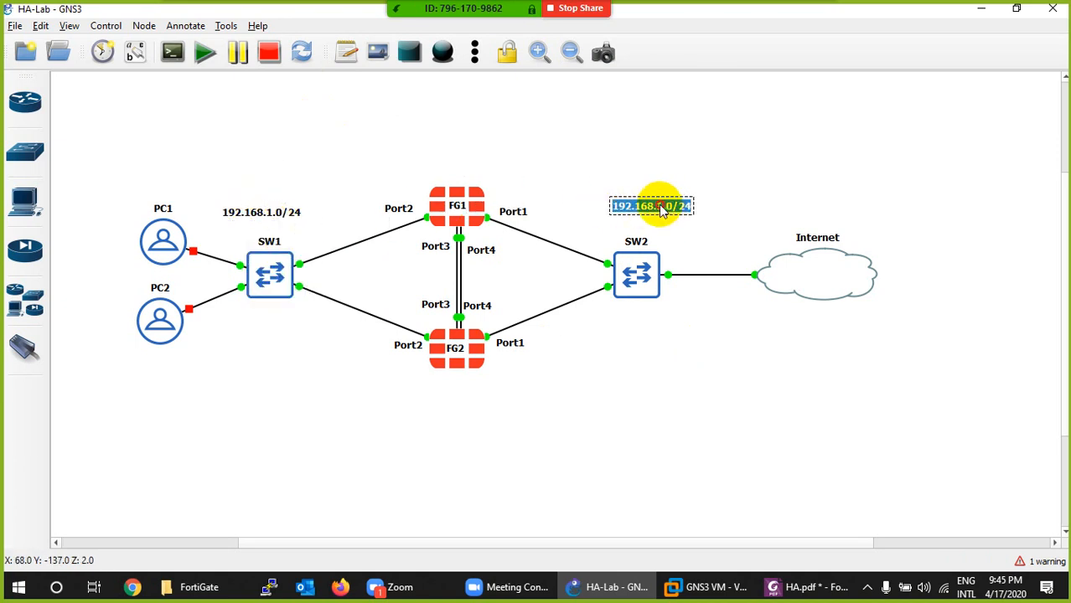
# - Change the subnet note above SW2 to 192.168.122.0/24
pyautogui.click(662, 210)
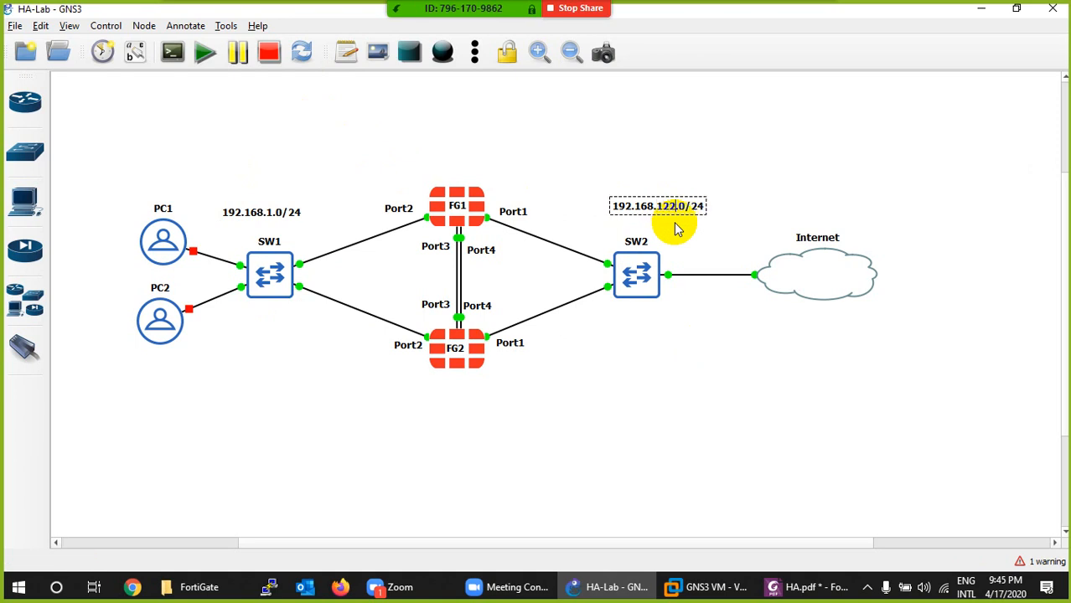
pyautogui.click(716, 166)
pyautogui.doubleClick(689, 200)
pyautogui.click(689, 200)
pyautogui.click(699, 229)
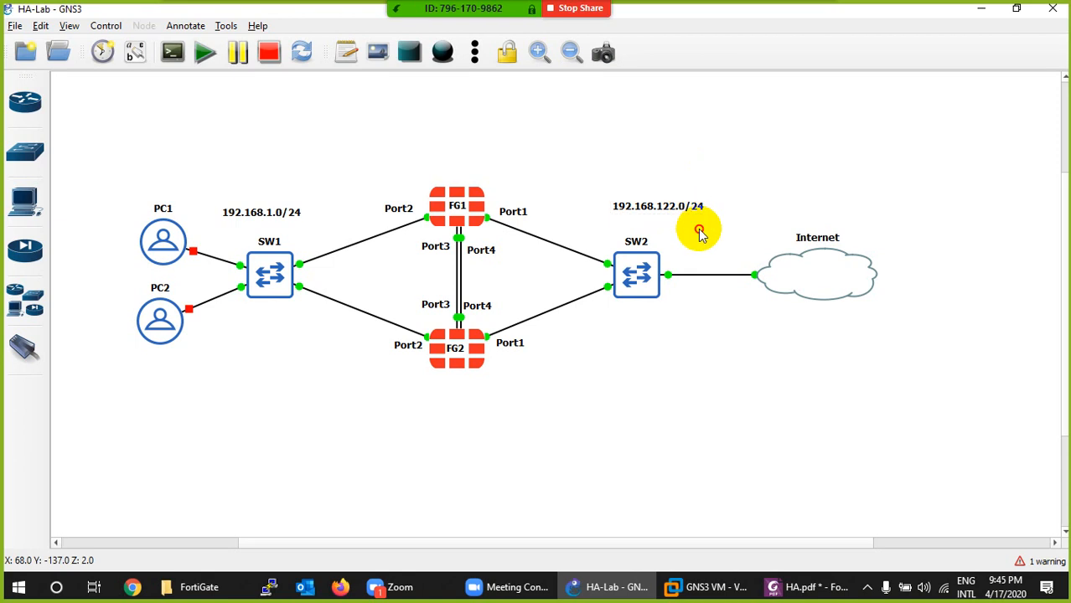
# - Duplicate the 192.168.122.0/24 note into the Internet cloud, change the copy to .2, and move the Internet label inside the cloud beside it
pyautogui.rightClick(692, 209)
pyautogui.click(729, 215)
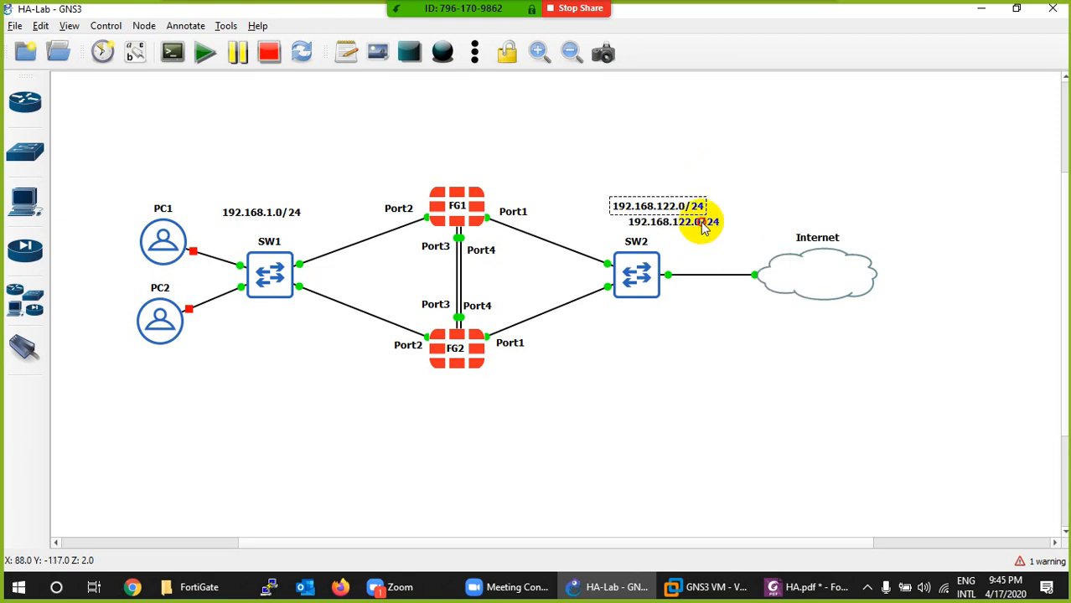
pyautogui.moveTo(704, 227); pyautogui.dragTo(848, 279)
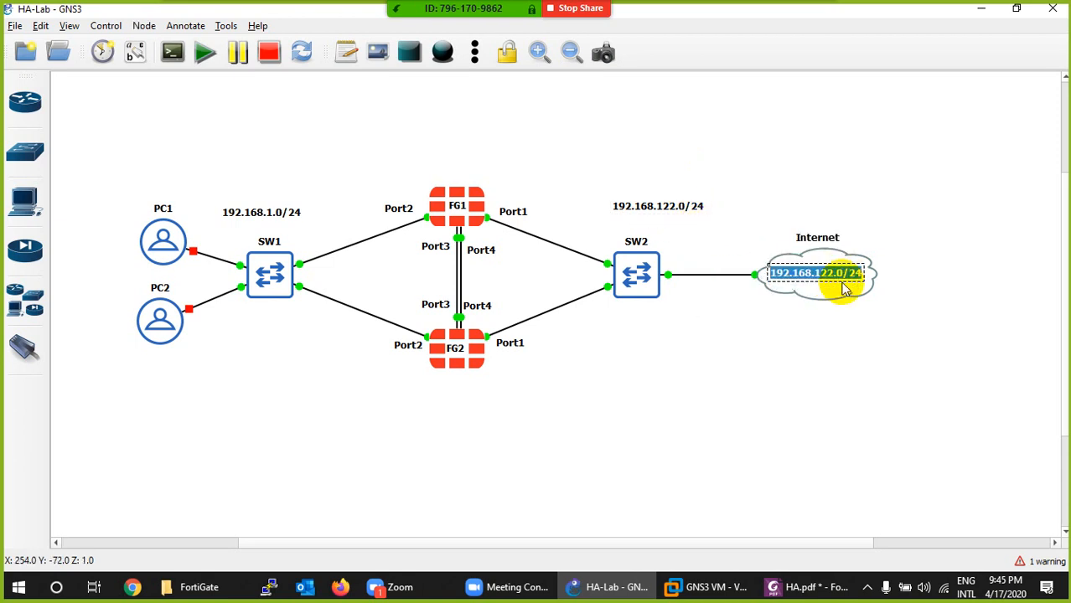
pyautogui.write('.2')
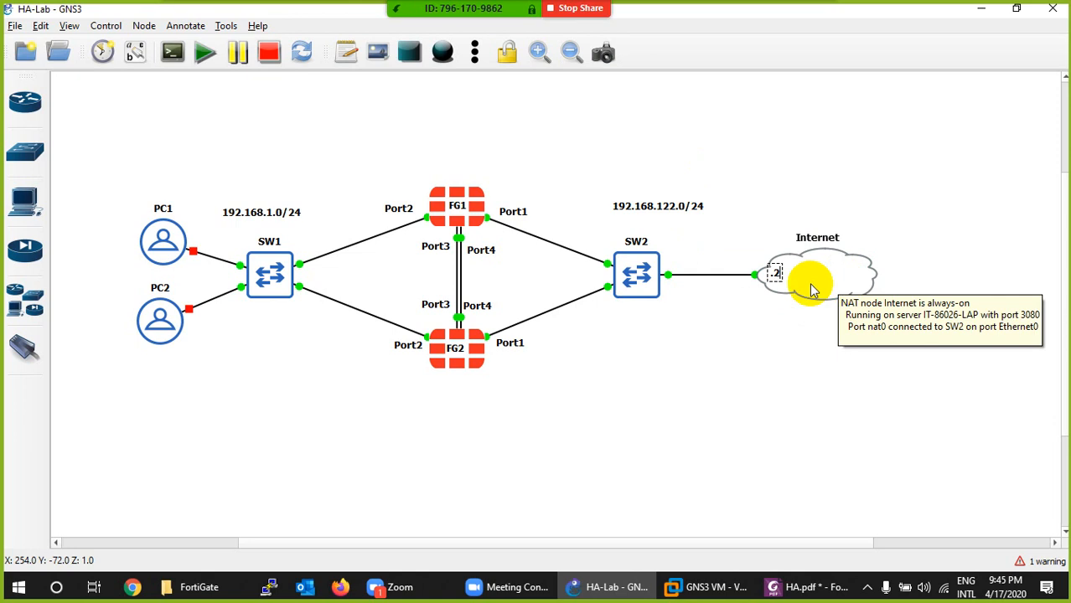
pyautogui.click(784, 312)
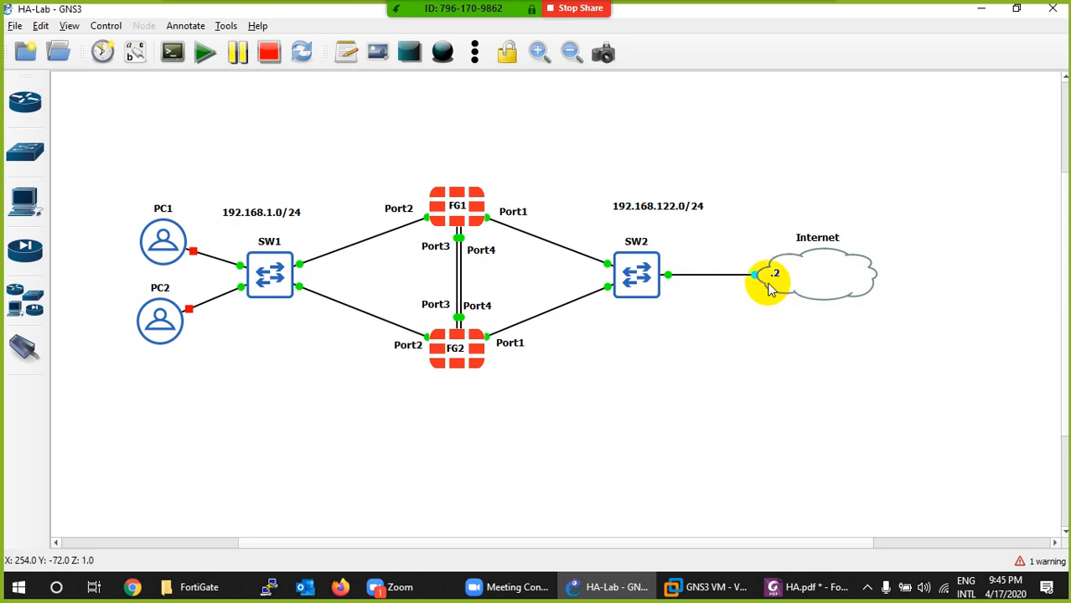
pyautogui.moveTo(783, 274); pyautogui.dragTo(851, 275)
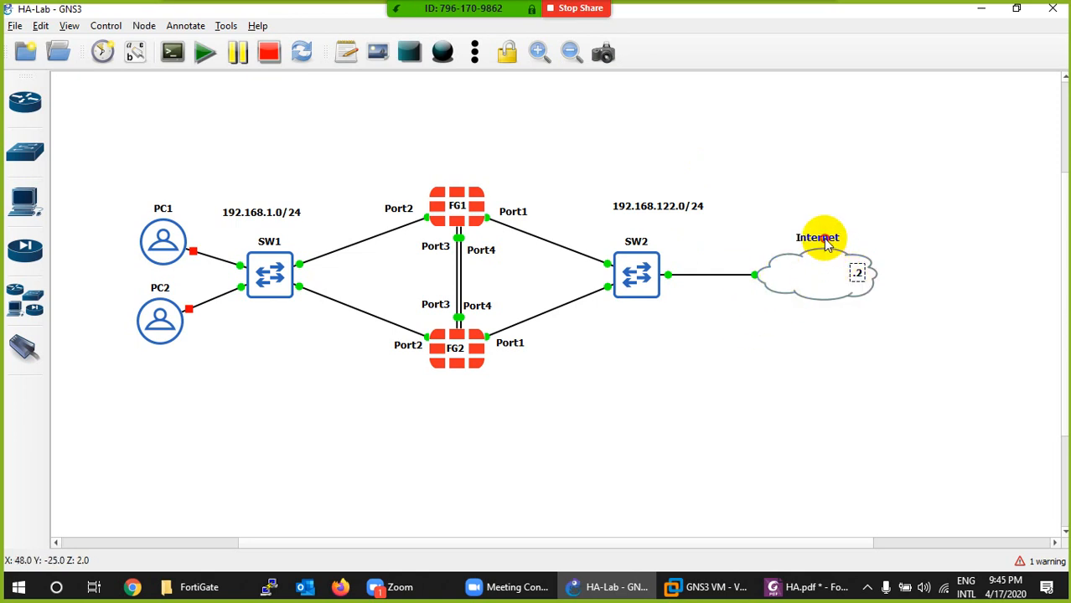
pyautogui.moveTo(817, 236); pyautogui.dragTo(821, 274)
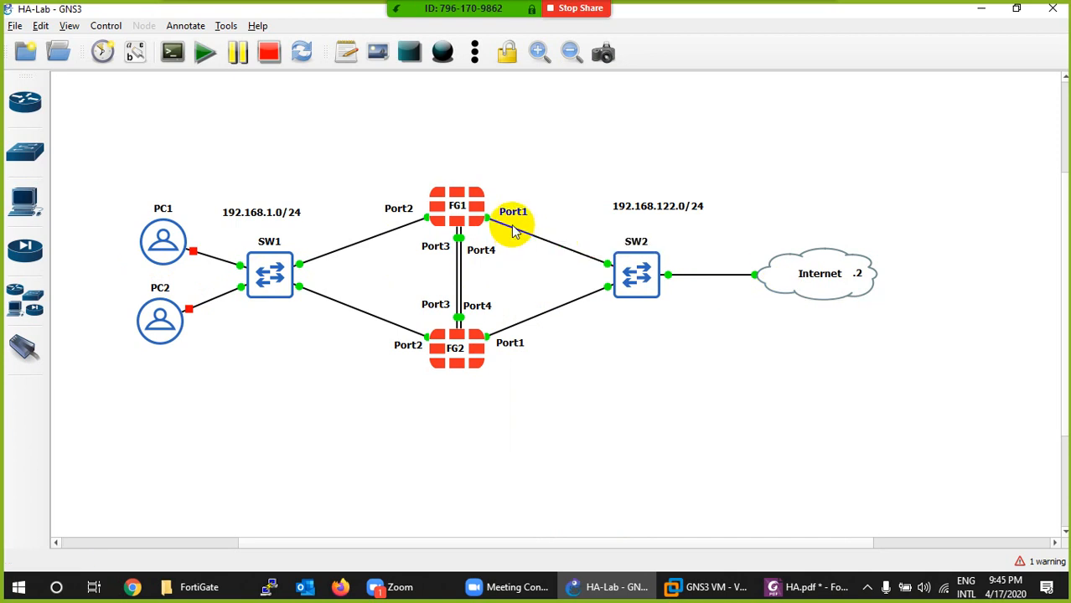
# - Open console sessions for both firewalls, FG1 and FG2
pyautogui.rightClick(478, 204)
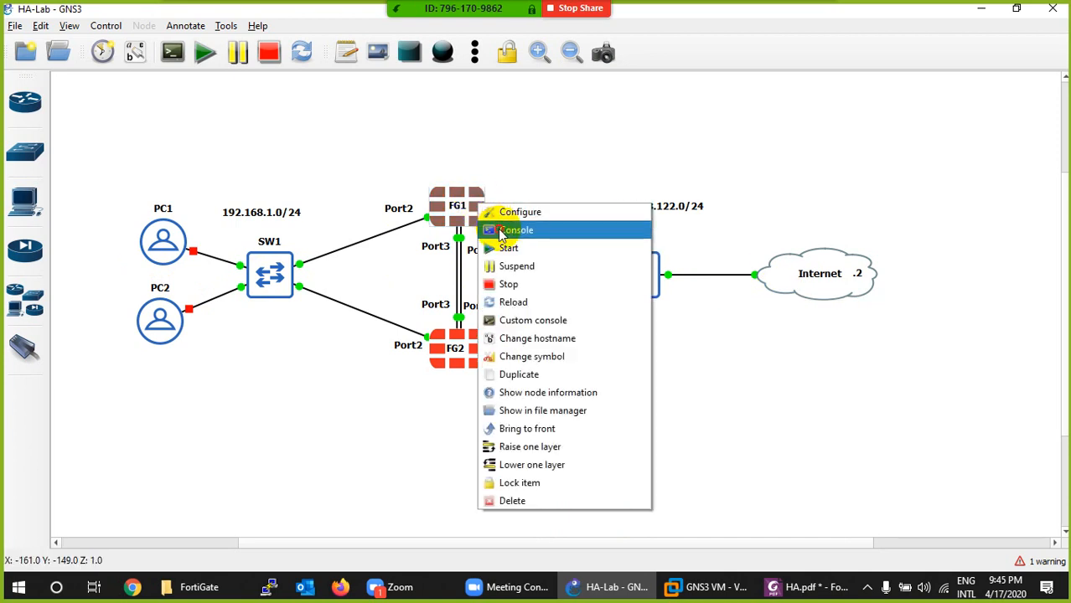
pyautogui.click(501, 231)
pyautogui.rightClick(479, 339)
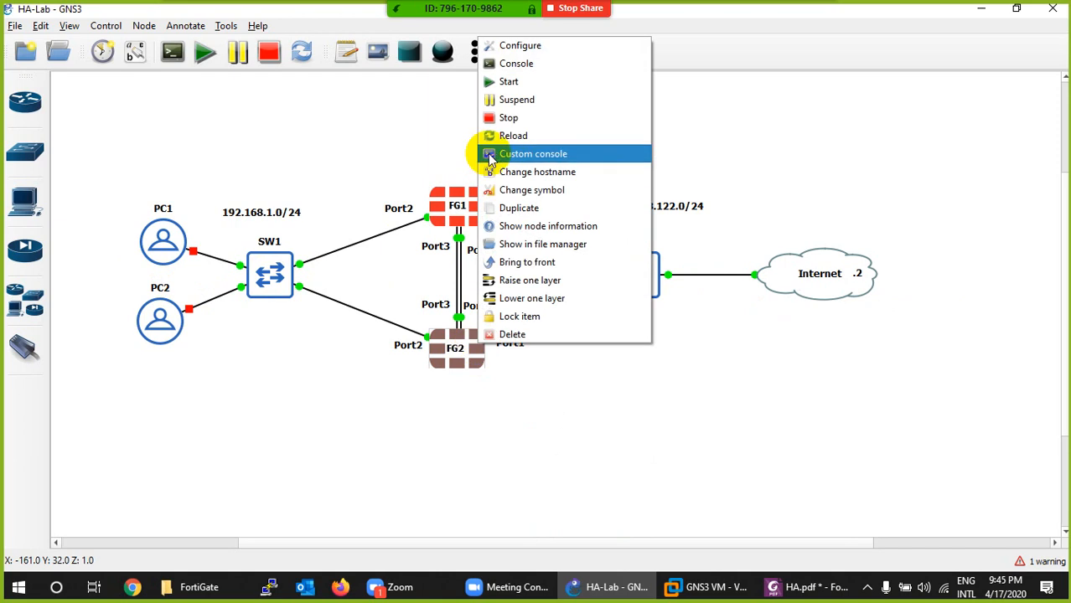
pyautogui.click(506, 81)
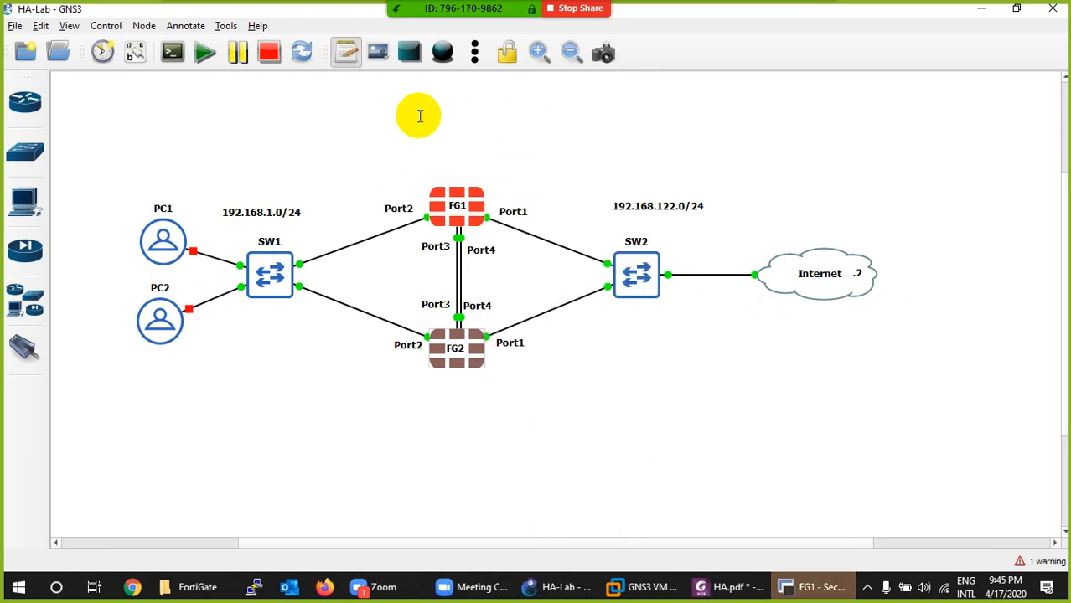
# - Add a note reading Primary FW above FG1
pyautogui.click(446, 155)
pyautogui.write('Pri')
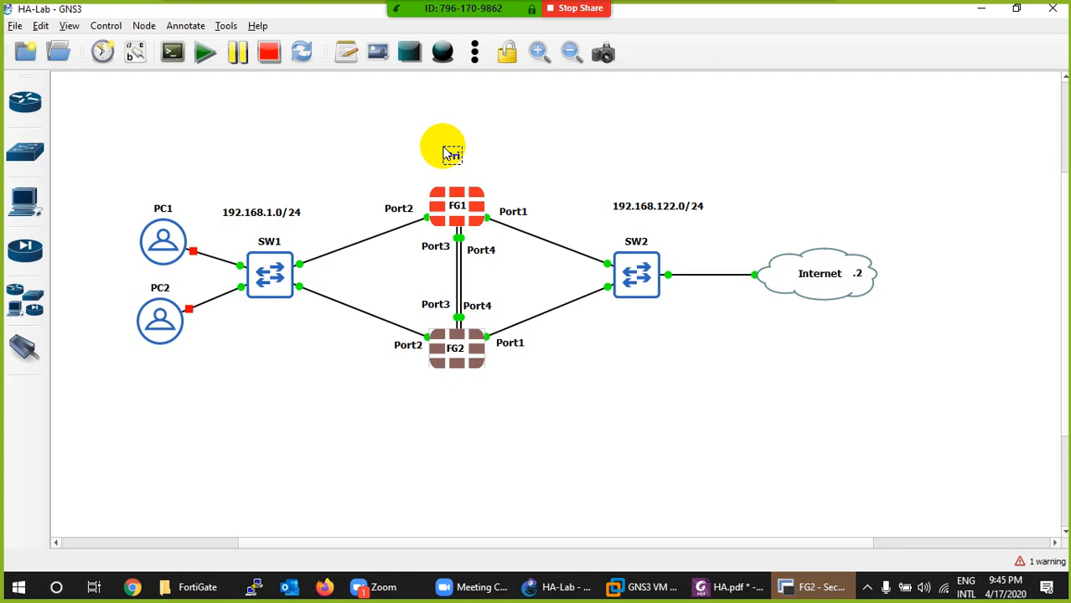
pyautogui.write('mary Firew')
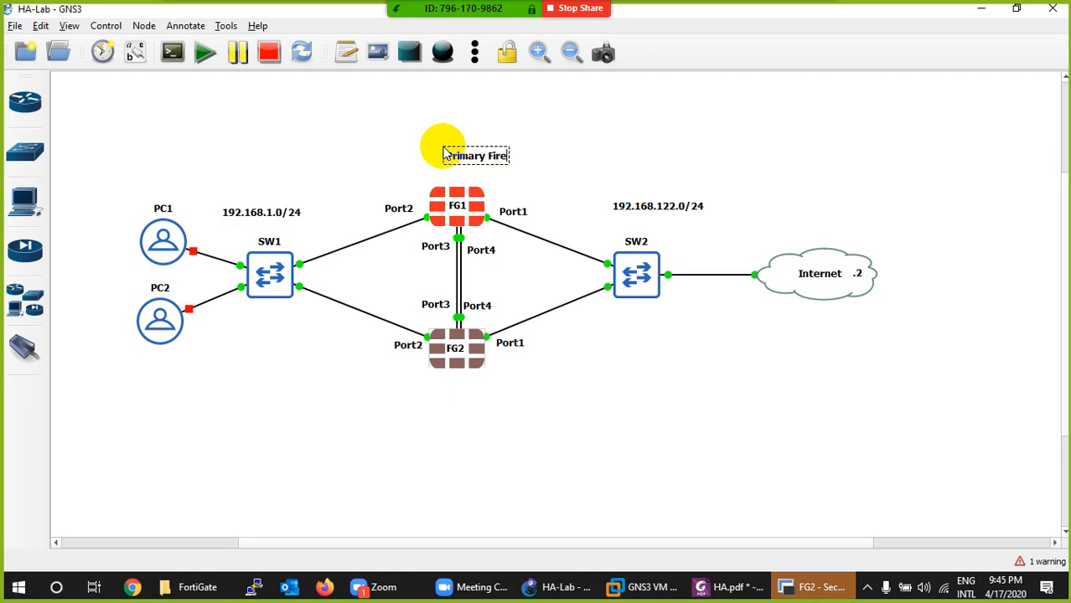
pyautogui.press('BackSpace')
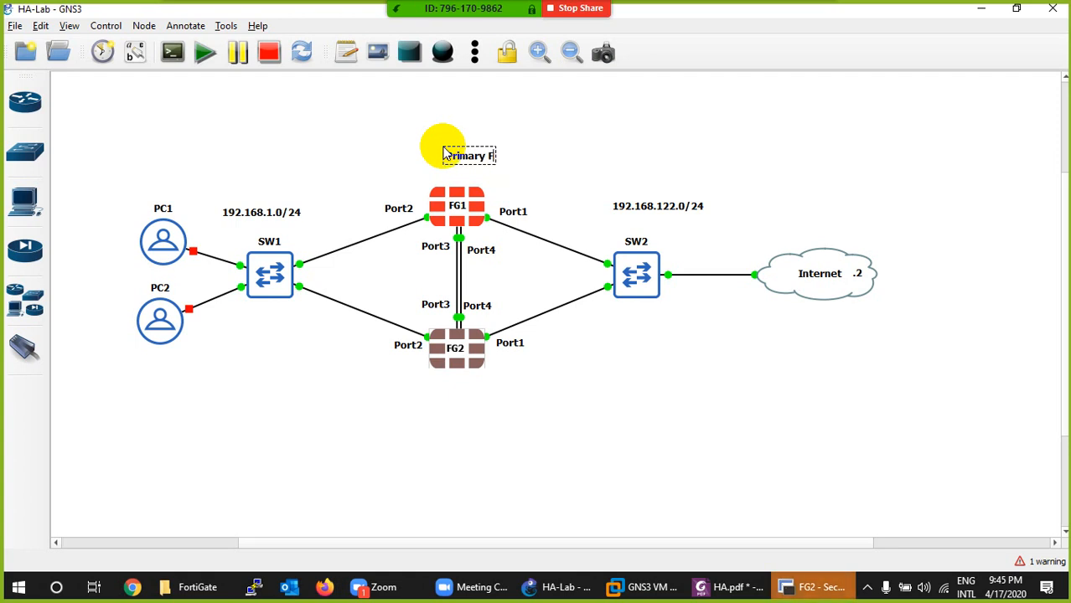
# - Duplicate the Primary FW note and place the copy below FG2
pyautogui.moveTo(474, 143); pyautogui.dragTo(461, 387)
pyautogui.rightClick(457, 172)
pyautogui.click(479, 174)
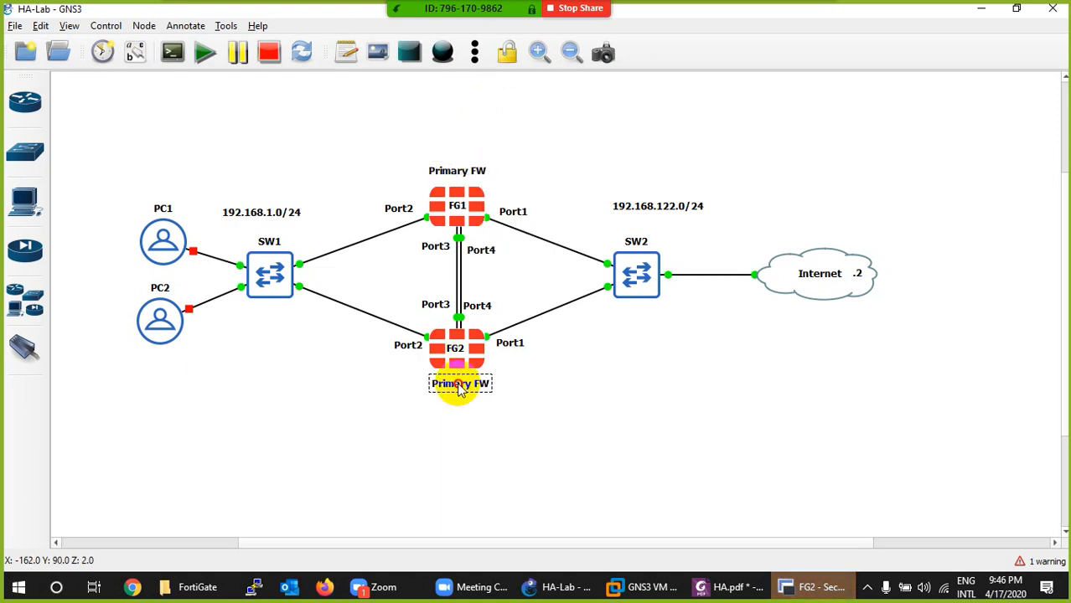
# - Change the copied note below FG2 to read Secondary FW
pyautogui.doubleClick(459, 385)
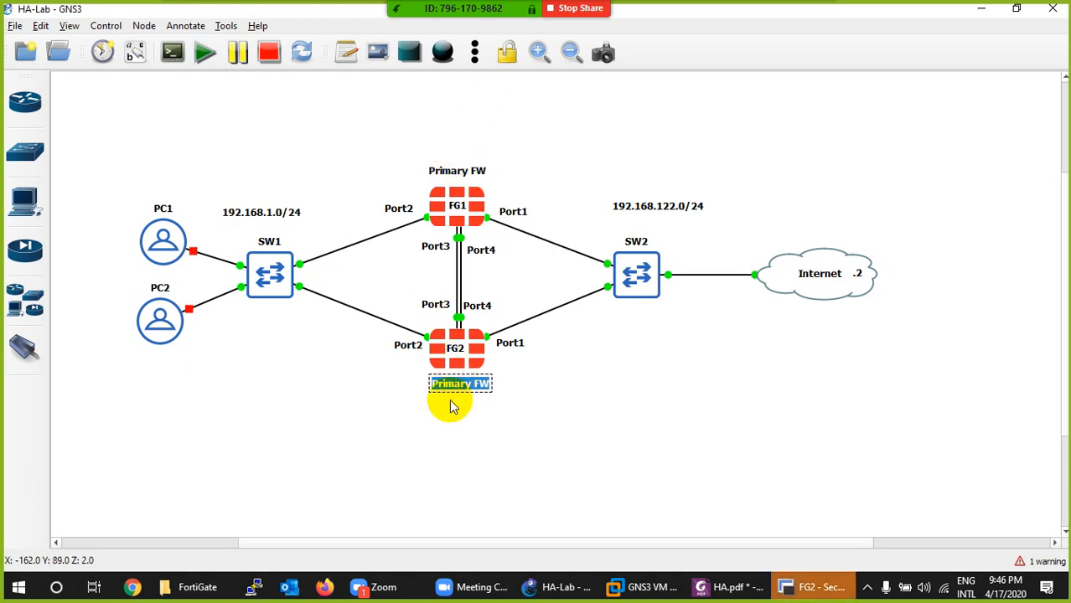
pyautogui.press('Left')
pyautogui.press('Left')
pyautogui.press('Left')
pyautogui.press('Left')
pyautogui.press('Left')
pyautogui.press('Left')
pyautogui.press('Left')
pyautogui.press('Left')
pyautogui.press('Left')
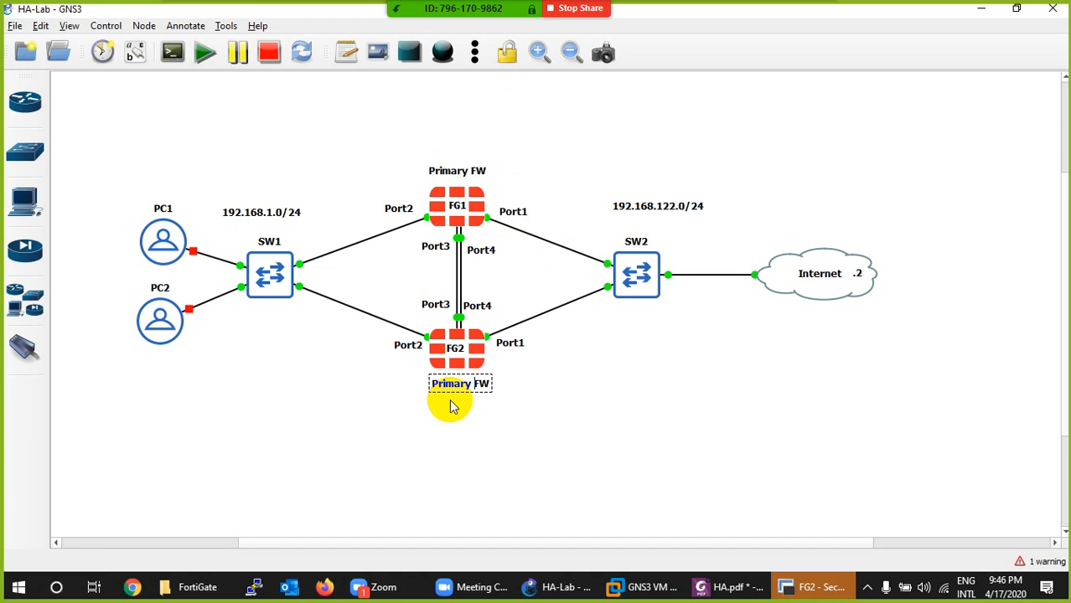
pyautogui.press('BackSpace')
pyautogui.press('BackSpace')
pyautogui.press('BackSpace')
pyautogui.press('BackSpace')
pyautogui.press('BackSpace')
pyautogui.press('BackSpace')
pyautogui.press('BackSpace')
pyautogui.press('BackSpace')
pyautogui.write('Secondary')
# - Nudge the Secondary FW note into line beneath FG2
pyautogui.click(451, 415)
pyautogui.click(457, 386)
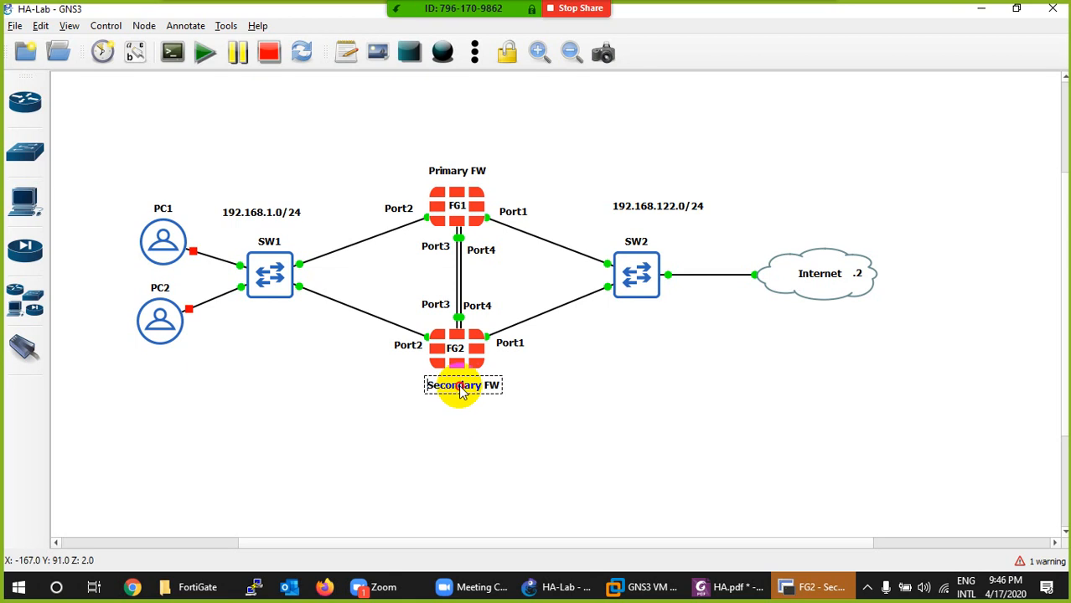
pyautogui.moveTo(461, 392); pyautogui.dragTo(456, 391)
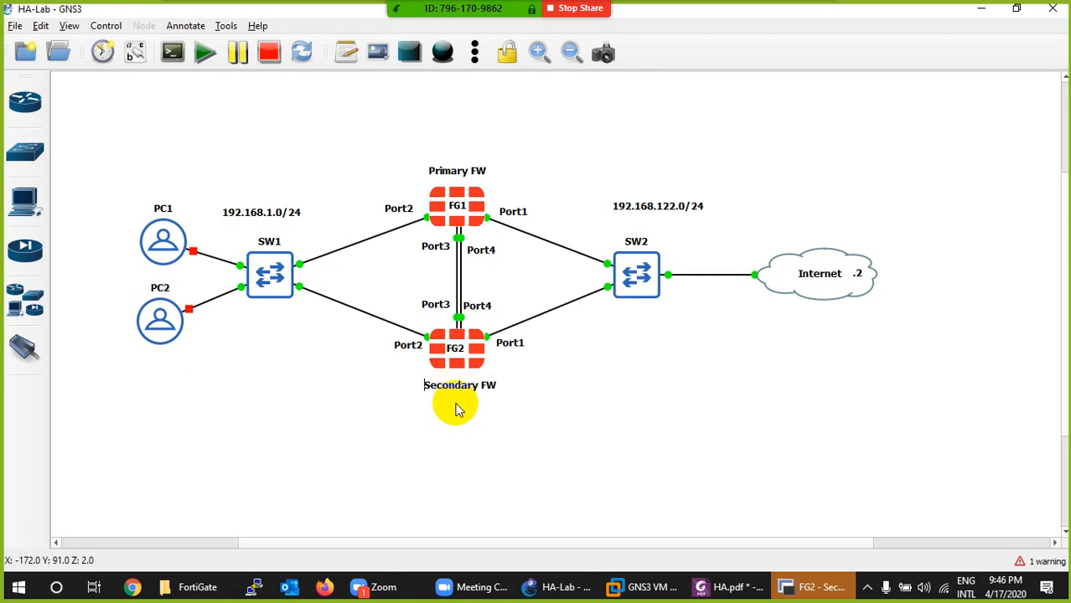
pyautogui.click(460, 386)
pyautogui.click(459, 442)
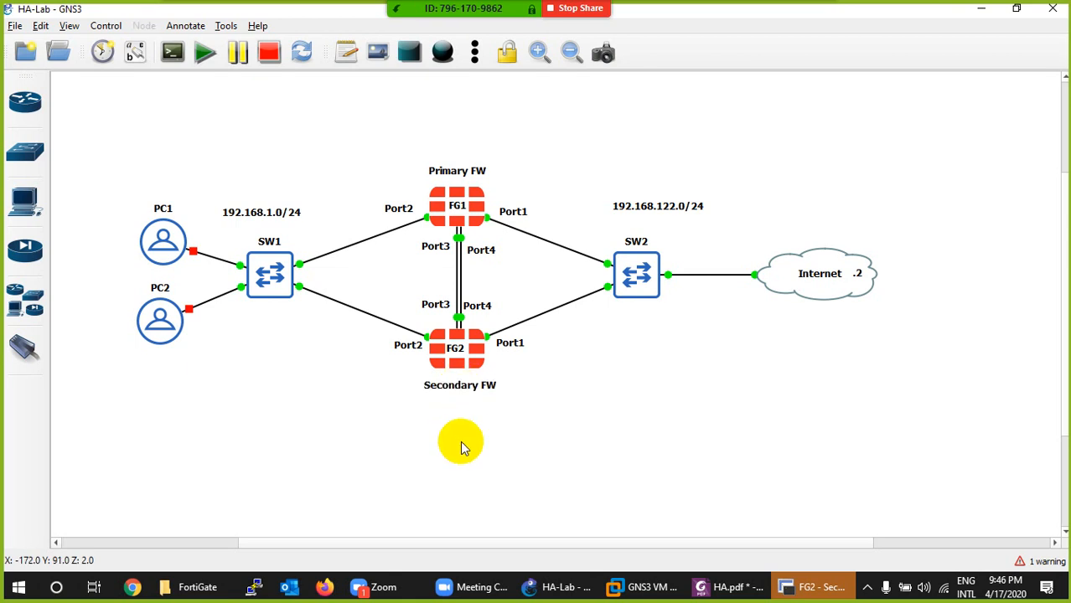
# - Duplicate the 192.168.1.0/24 note above the Primary FW note, change the copy to 192.168.1.100/24, and centre it over FG1
pyautogui.rightClick(281, 215)
pyautogui.click(303, 216)
pyautogui.moveTo(300, 212); pyautogui.dragTo(488, 149)
pyautogui.doubleClick(486, 150)
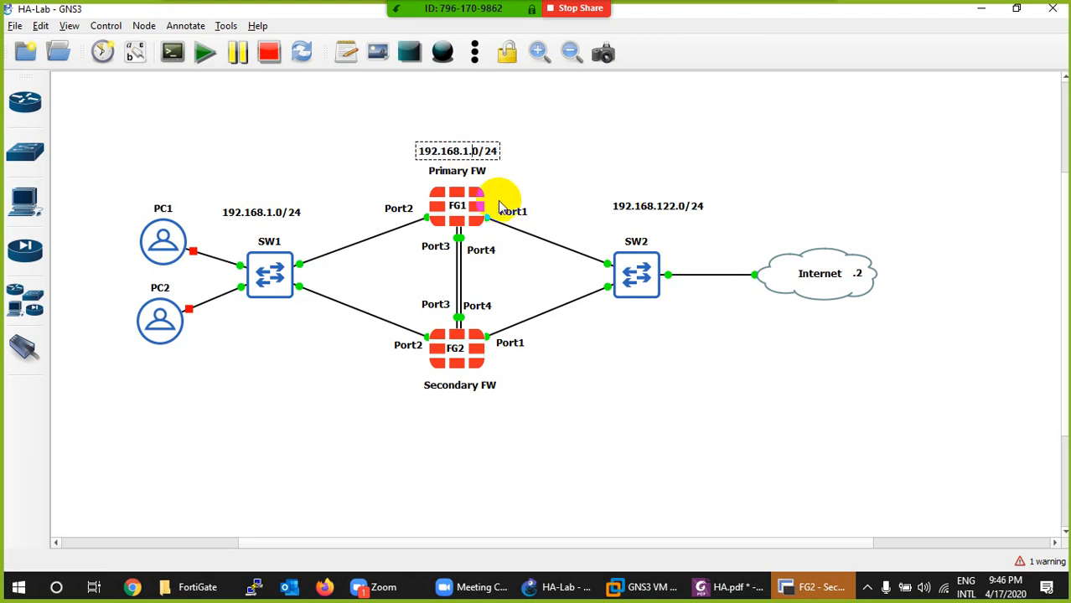
pyautogui.click(476, 125)
pyautogui.doubleClick(468, 153)
pyautogui.click(482, 131)
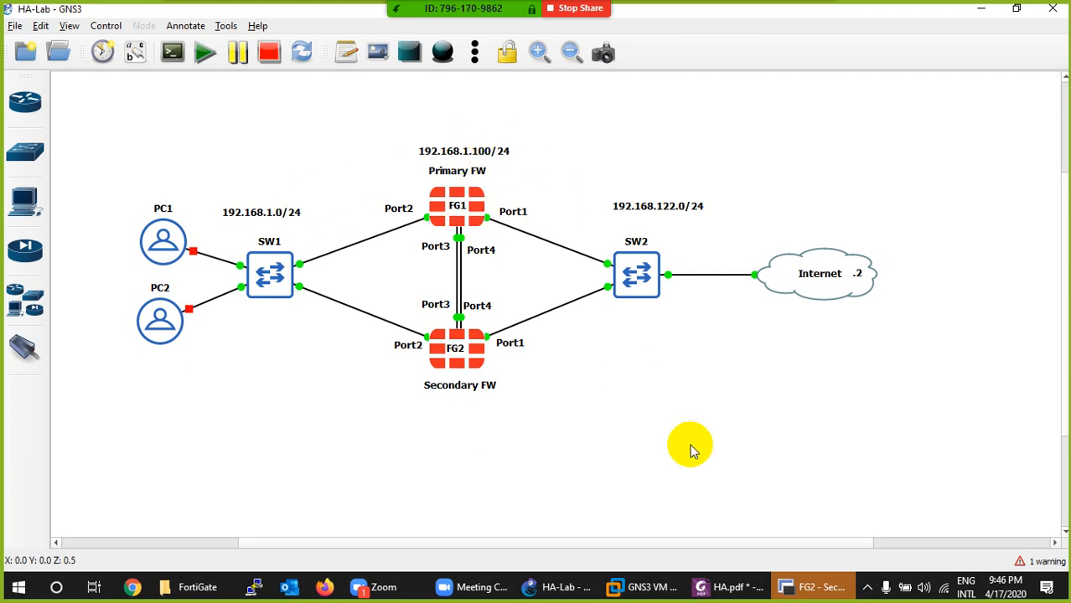
pyautogui.click(465, 151)
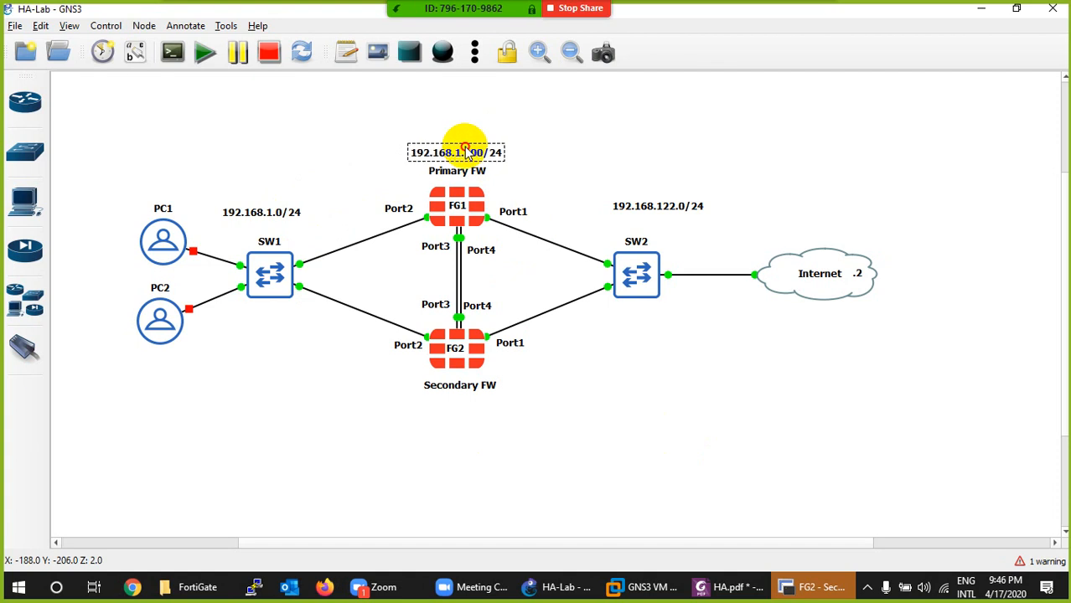
# - Switch to the FG1 session in SecureCRT and move its window aside so the firewalls in the topology stay visible
pyautogui.click(817, 587)
pyautogui.click(324, 121)
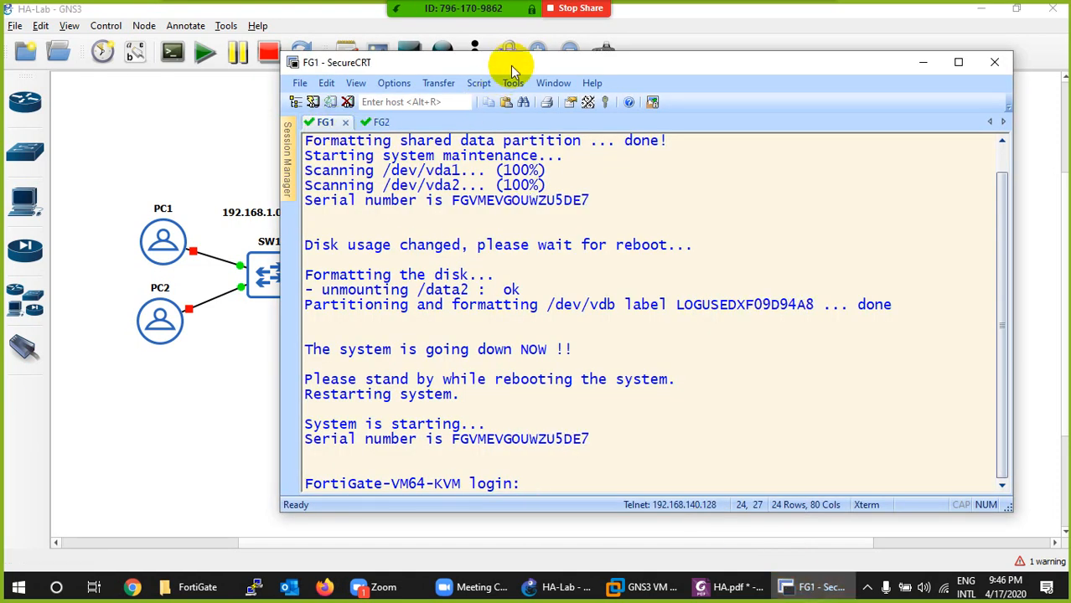
pyautogui.moveTo(513, 65); pyautogui.dragTo(726, 56)
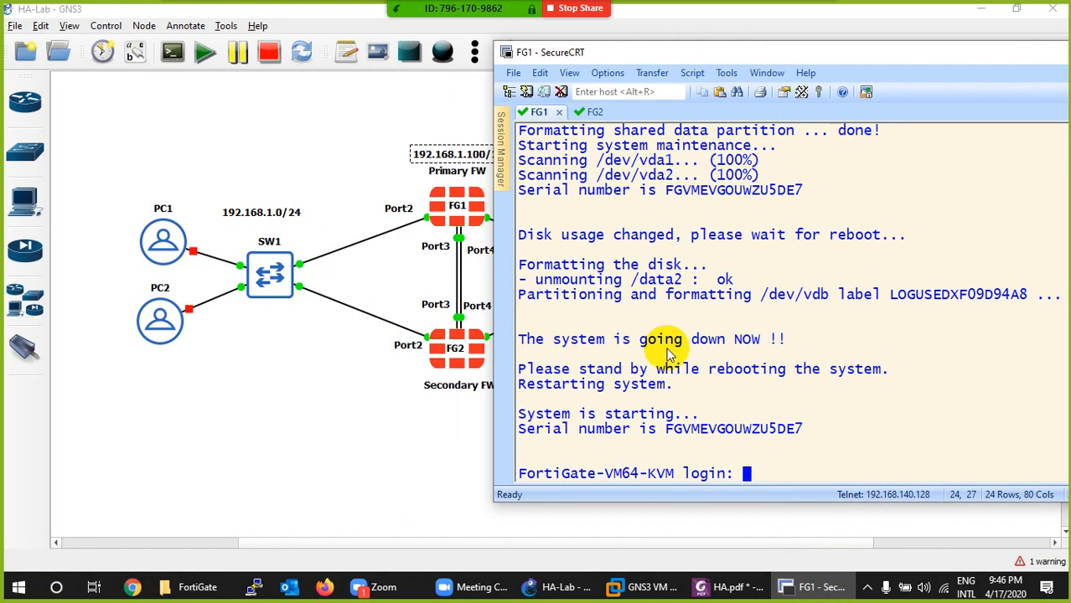
# - Log in to the FG1 console as admin with the initial blank password, then enter and confirm a new account password
pyautogui.press('Return')
pyautogui.press('Return')
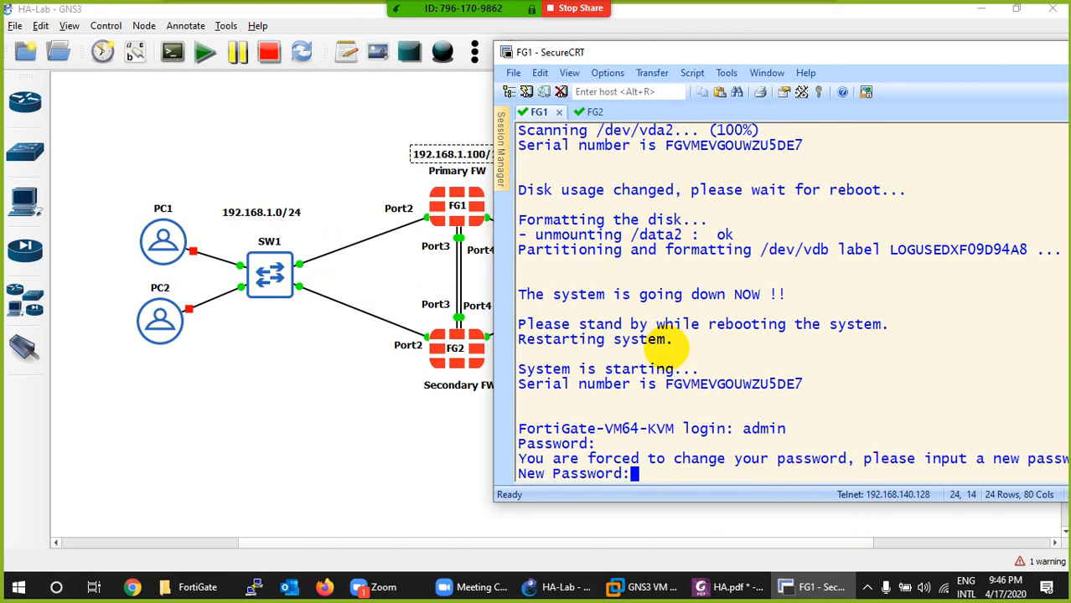
pyautogui.write('***')
pyautogui.press('Return')
pyautogui.write('*')
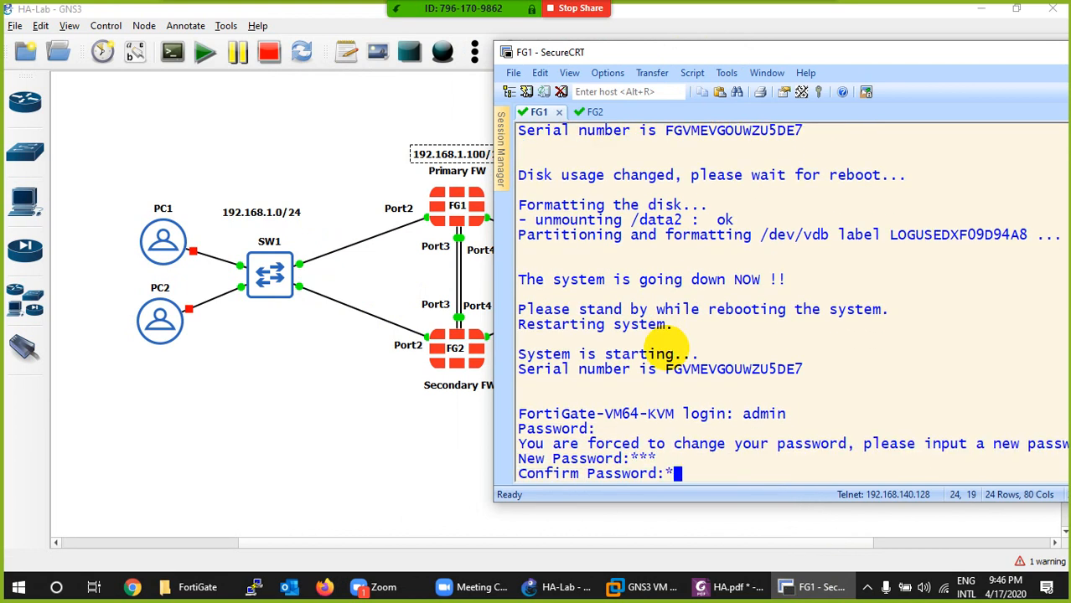
pyautogui.write('**')
pyautogui.press('Return')
# - Clear the FG1 console and list the firewall's interfaces and addresses using show system interface ?
pyautogui.hotkey('ctrl', 'l')
pyautogui.press('Return')
pyautogui.press('Return')
pyautogui.press('Return')
pyautogui.press('Return')
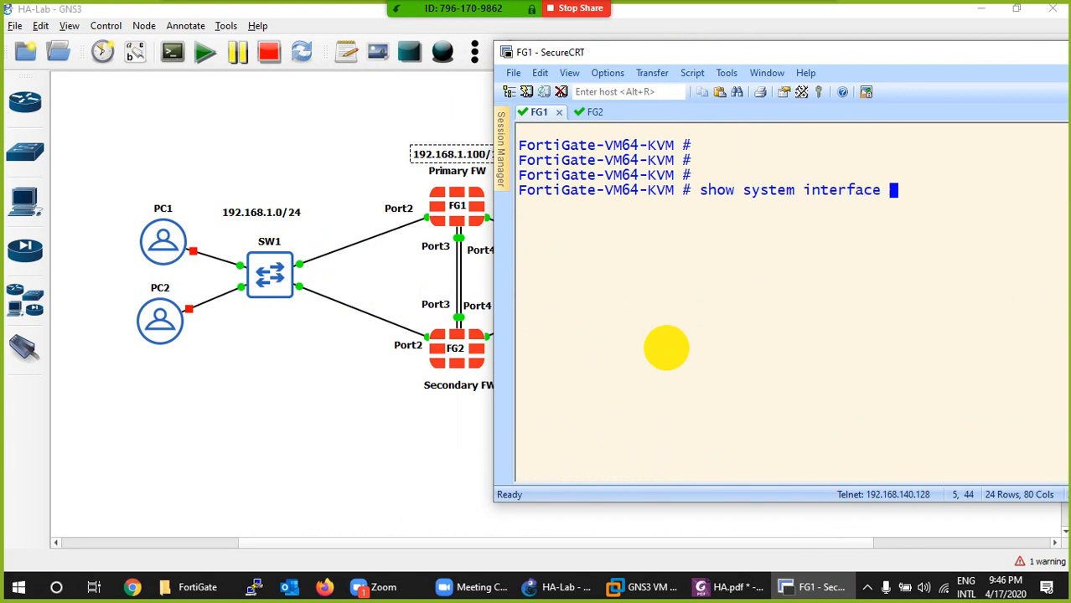
pyautogui.write('show system interface')
pyautogui.press('?')
pyautogui.scroll(2, 838, 251)
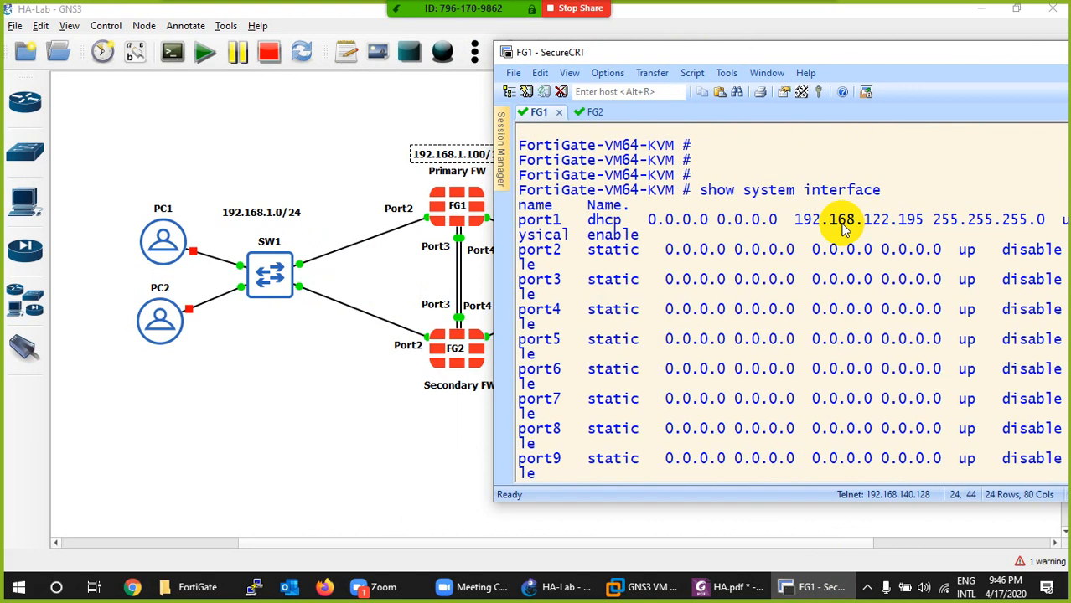
# - Copy FG1's port1 address, 192.168.122.195, from the console and open it in Firefox
pyautogui.moveTo(924, 225); pyautogui.dragTo(792, 235)
pyautogui.hotkey('ctrl', 'c')
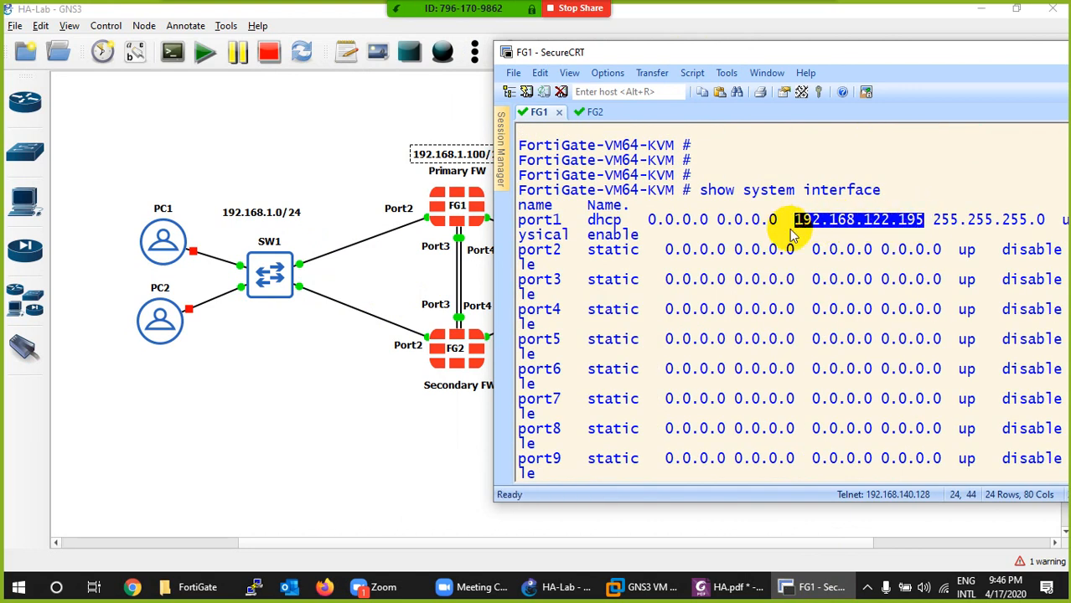
pyautogui.click(811, 587)
pyautogui.click(323, 586)
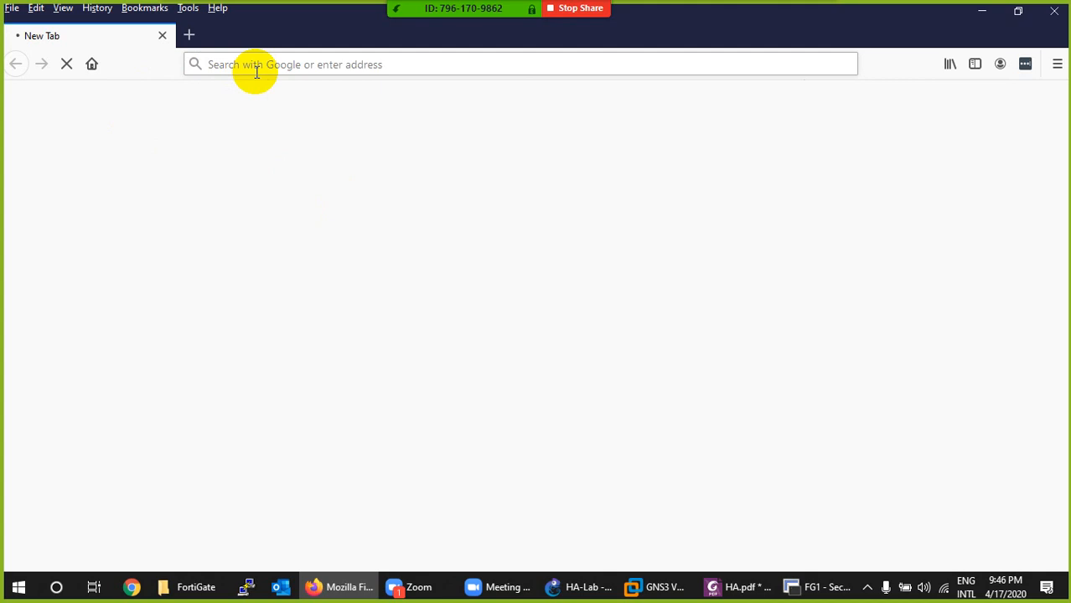
pyautogui.click(308, 63)
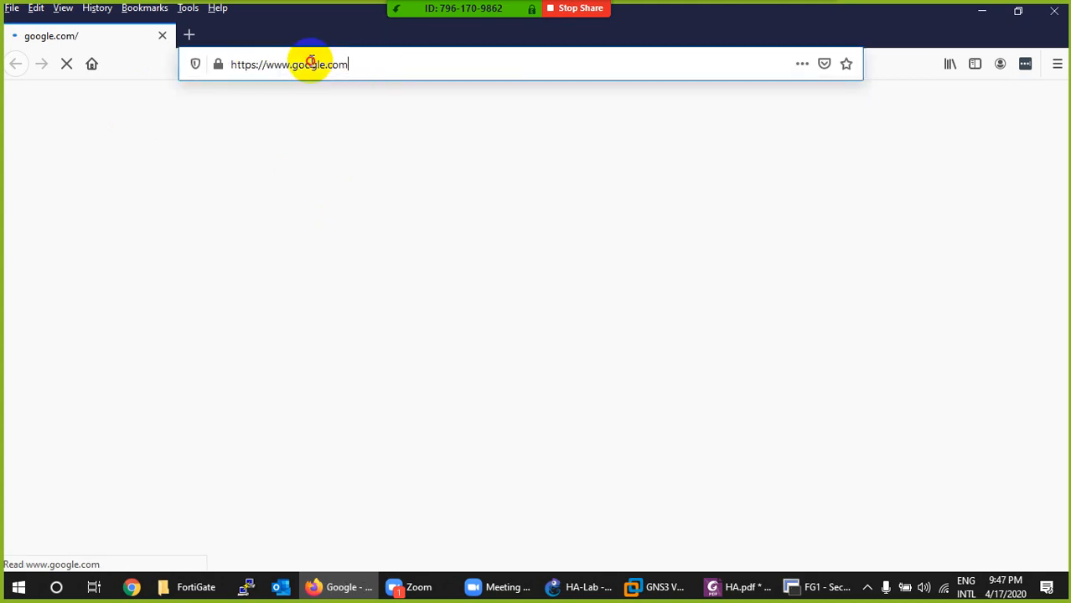
pyautogui.click(233, 64)
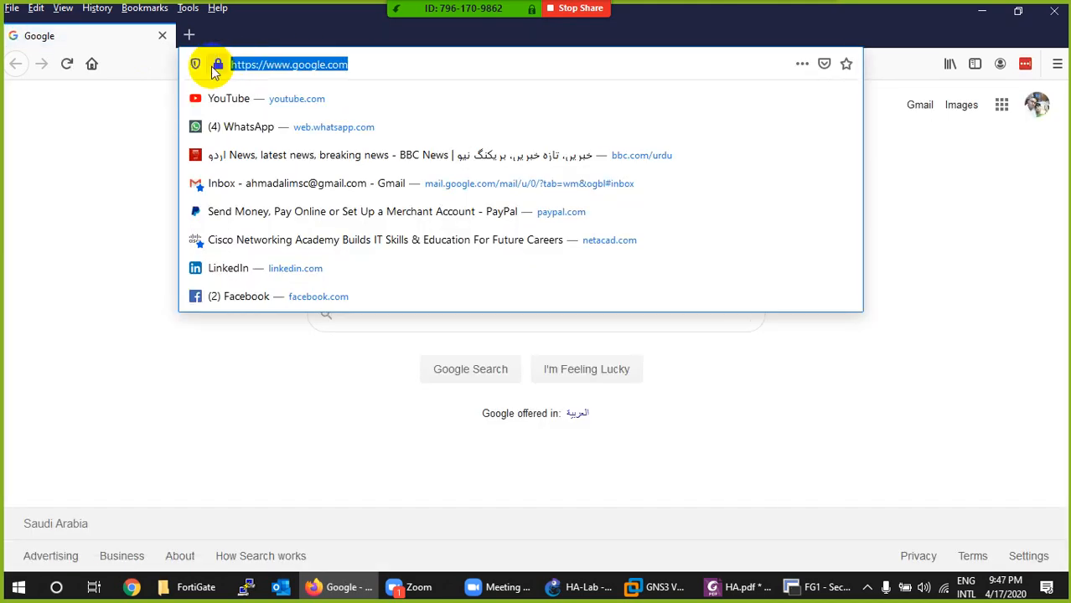
pyautogui.hotkey('ctrl', 'v')
pyautogui.press('Return')
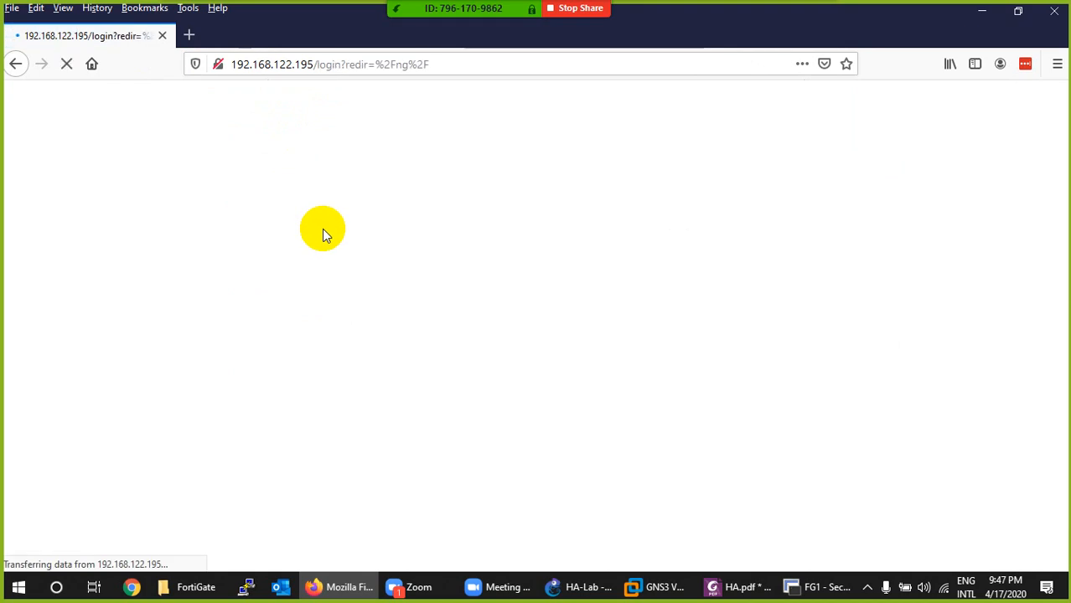
# - Log in to the FortiGate web interface as admin with the account password, and decline saving the login in the browser
pyautogui.write('admin')
pyautogui.press('Tab')
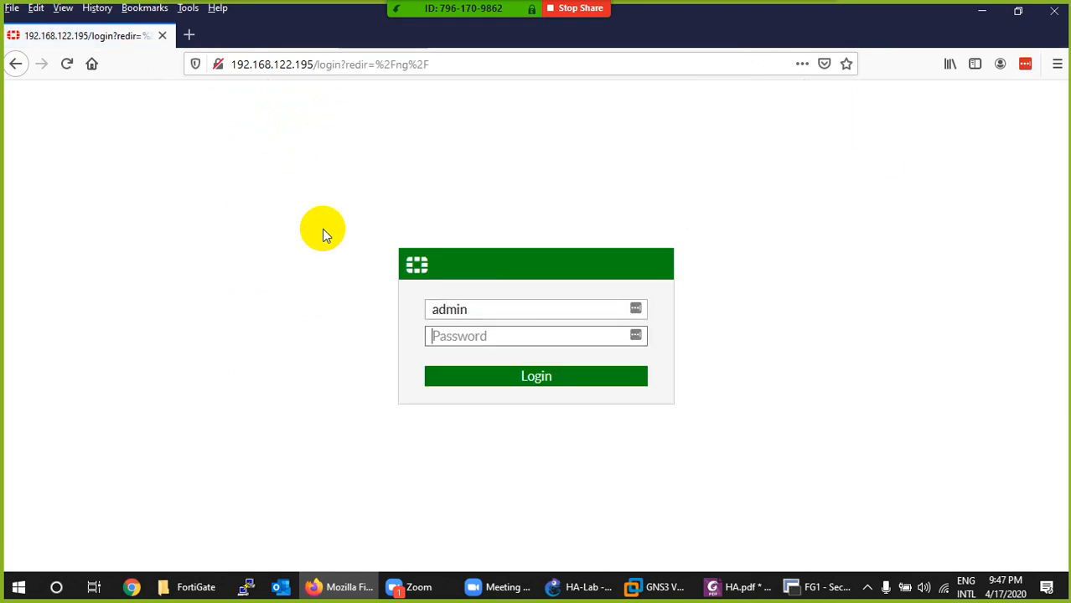
pyautogui.write('123')
pyautogui.press('Return')
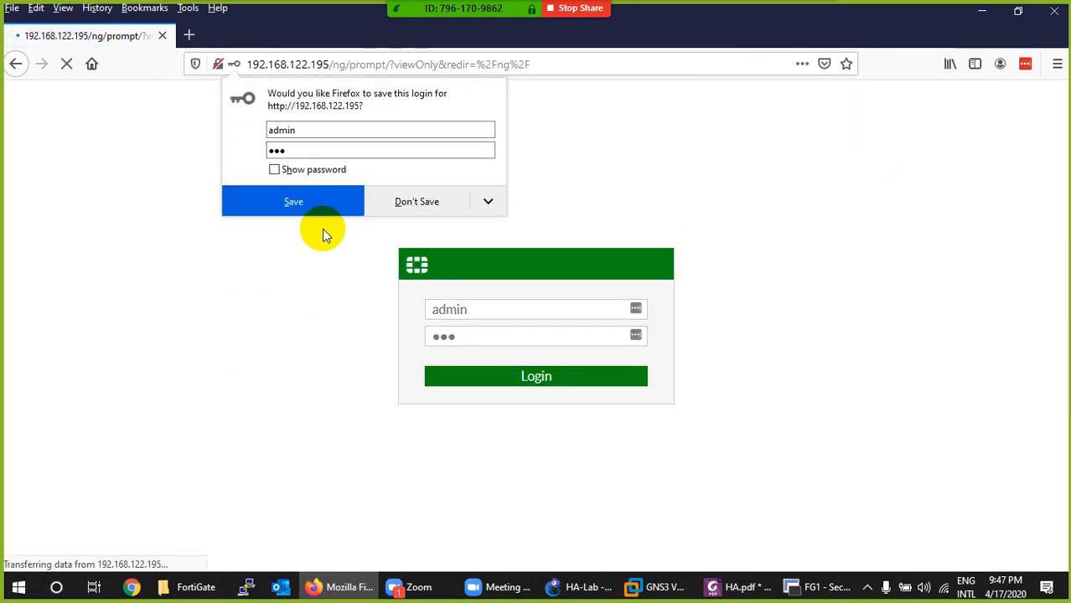
pyautogui.click(399, 204)
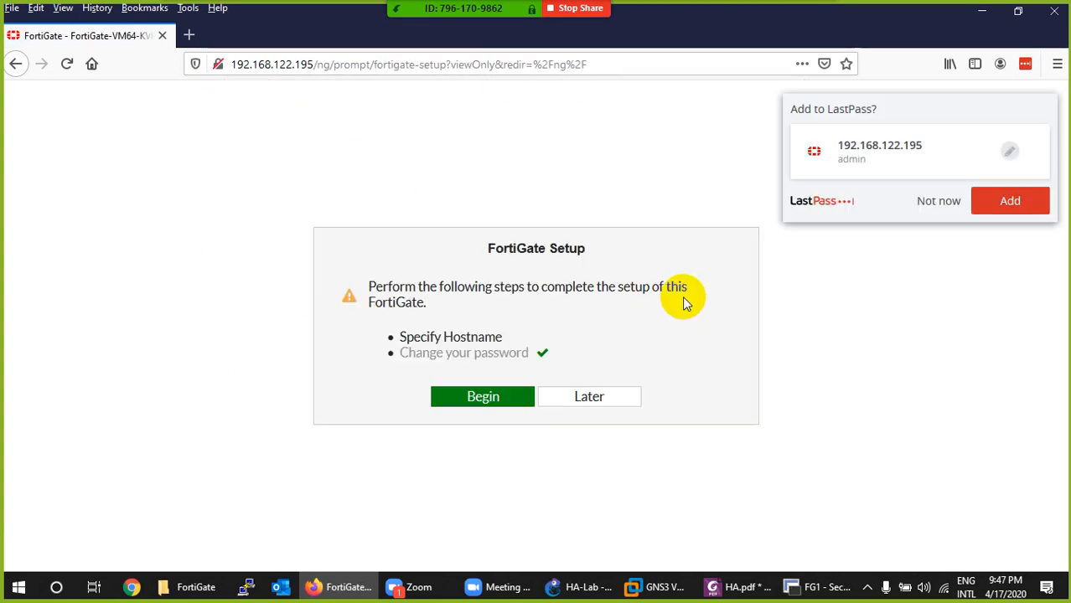
# - Dismiss the LastPass save offer and complete the FortiGate setup with the hostname PrimaryFW
pyautogui.click(938, 202)
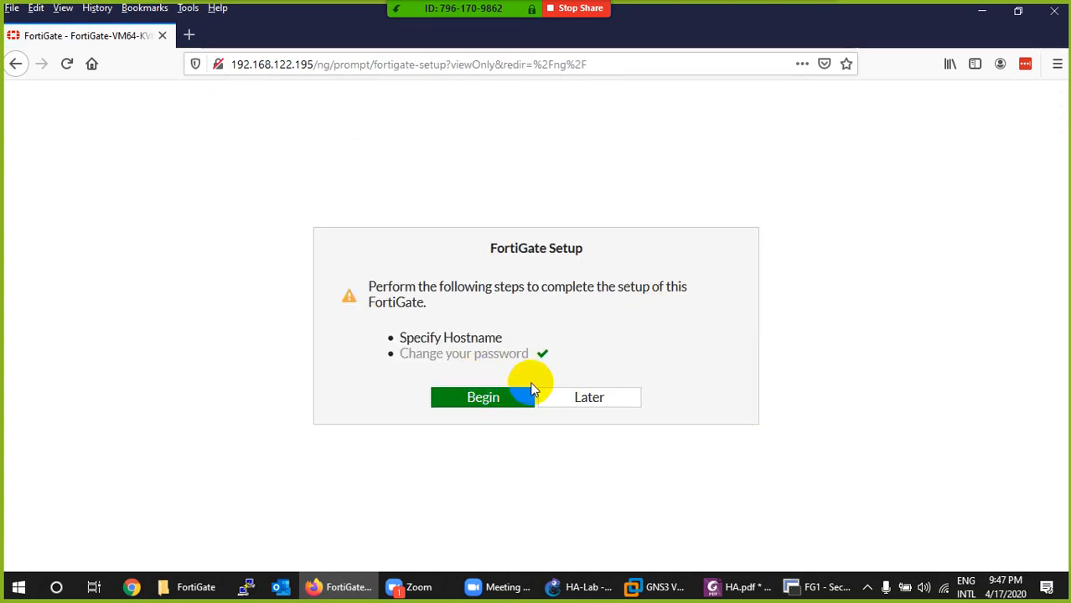
pyautogui.click(485, 401)
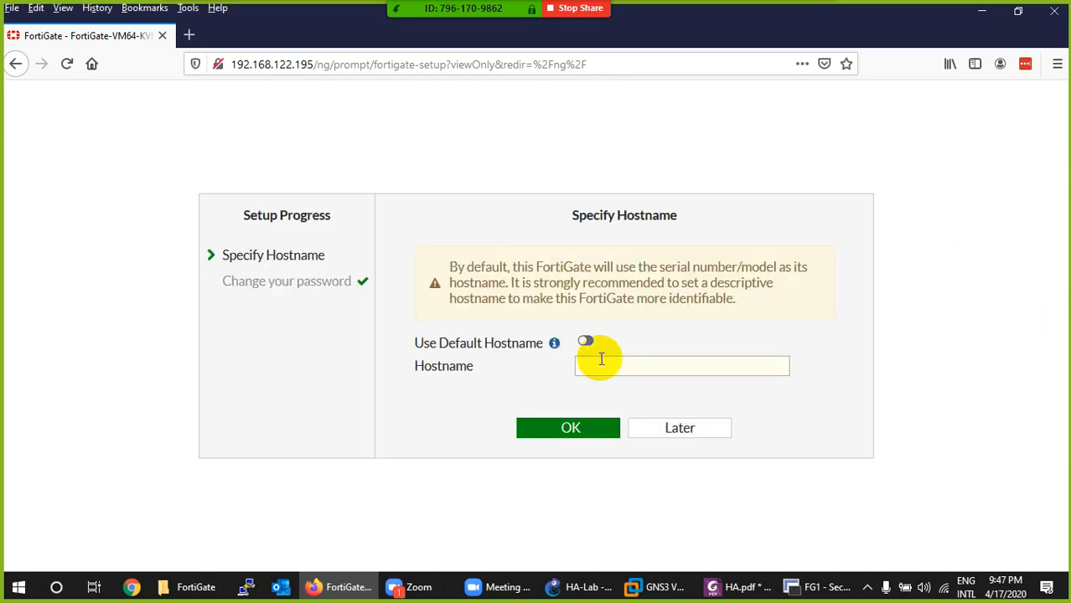
pyautogui.click(602, 367)
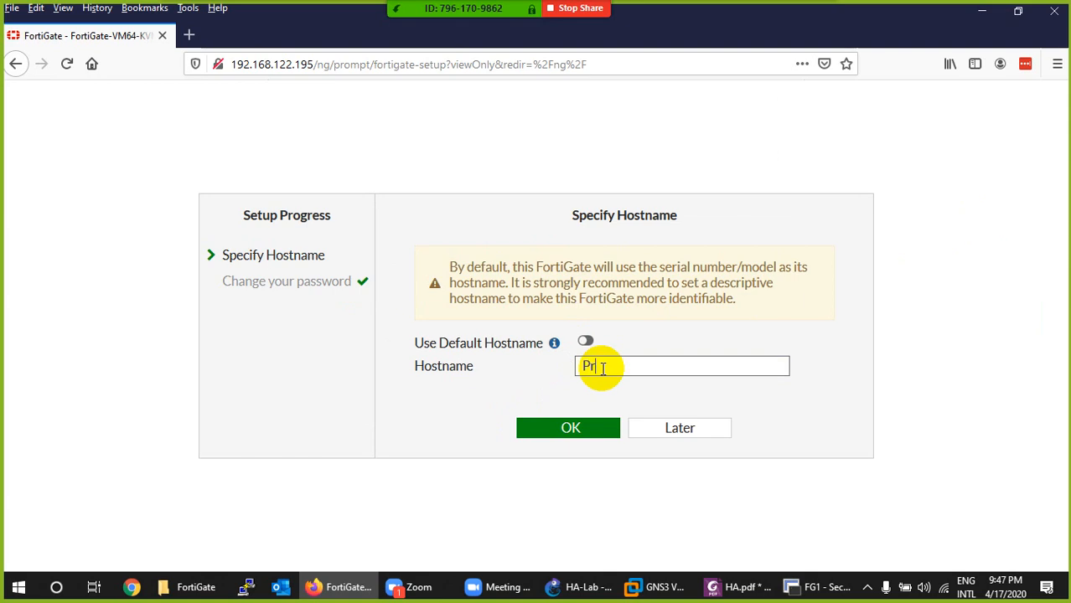
pyautogui.write('PrimaryFW')
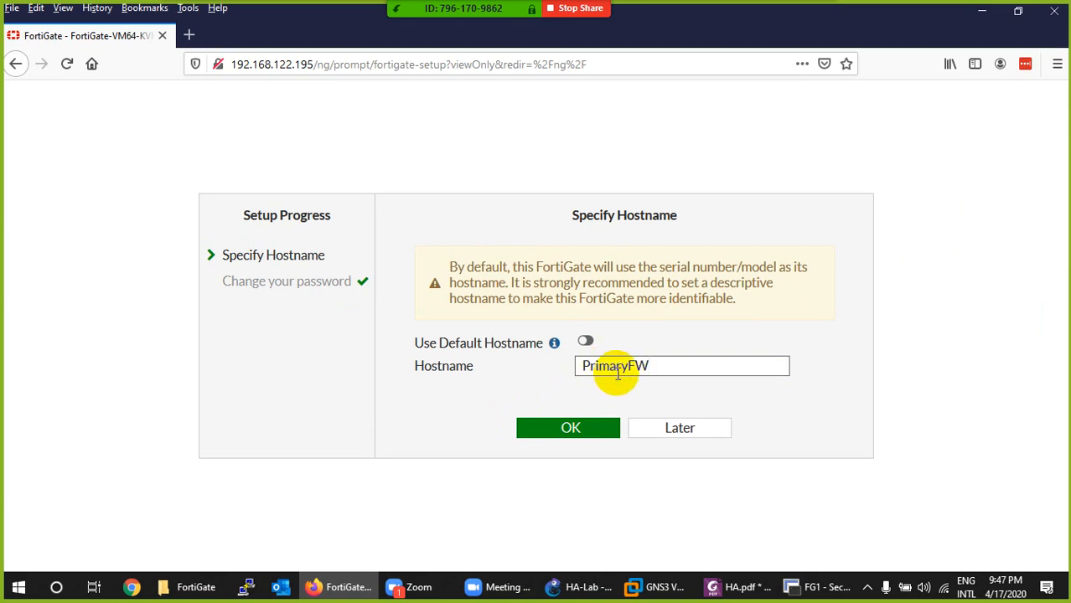
pyautogui.click(567, 428)
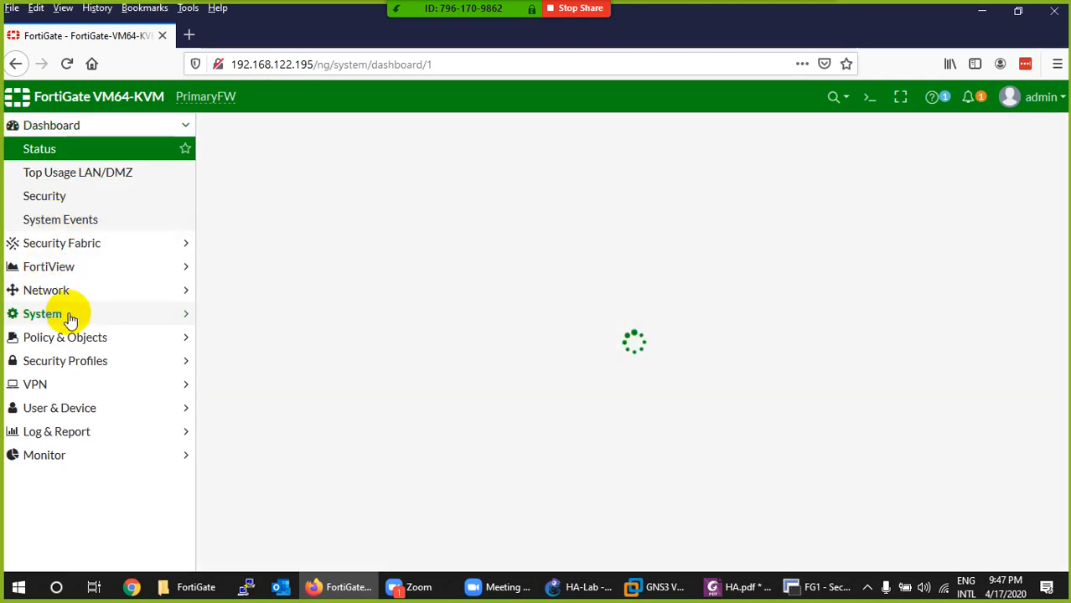
# - Try to change the web interface theme to Neutrino in the system settings
pyautogui.click(40, 319)
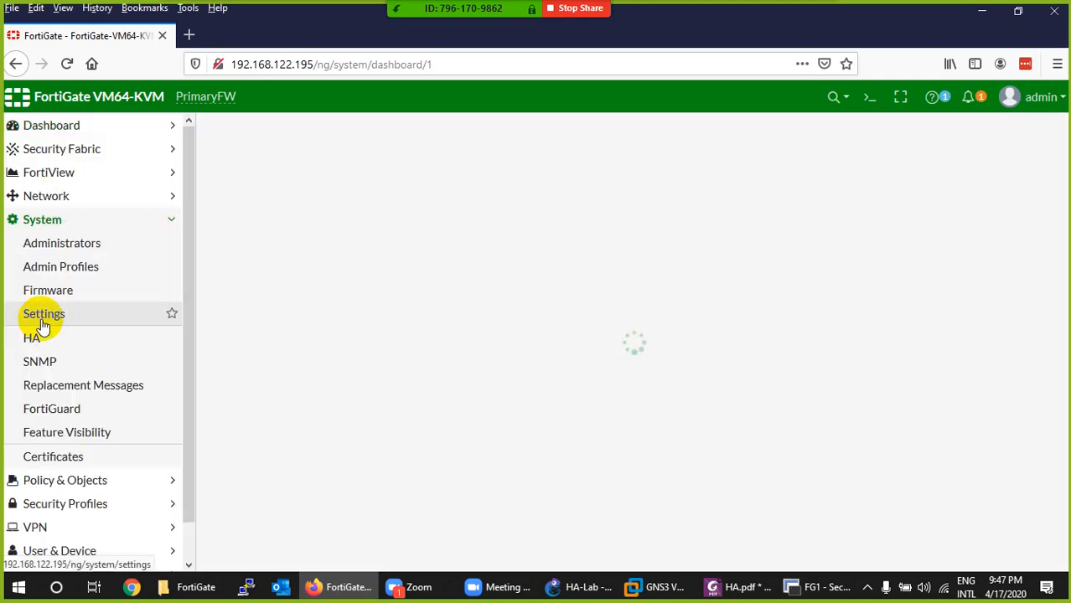
pyautogui.click(46, 316)
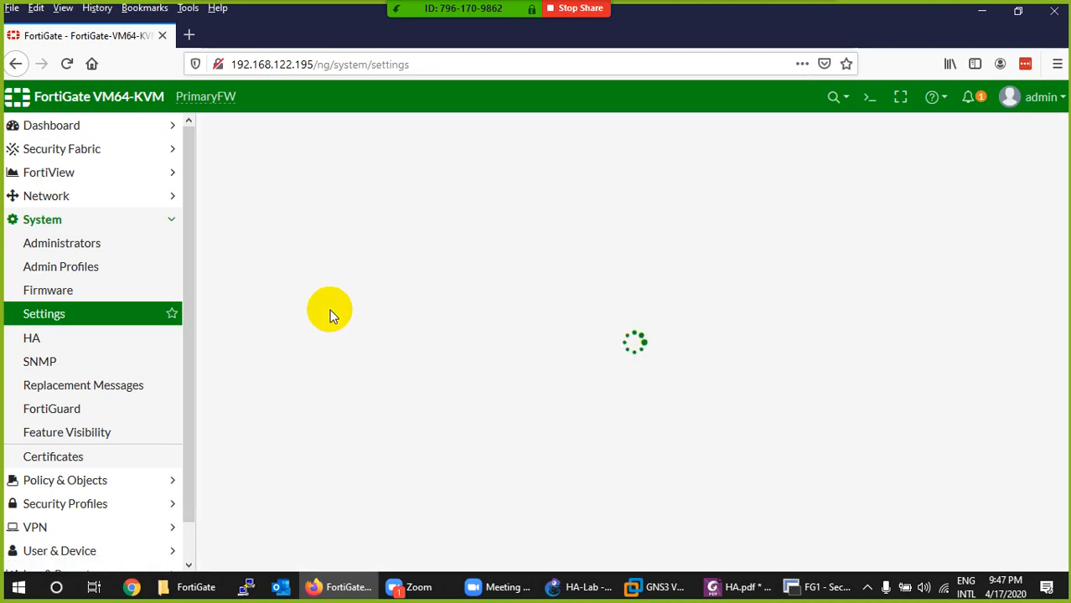
pyautogui.scroll(-5, 381, 336)
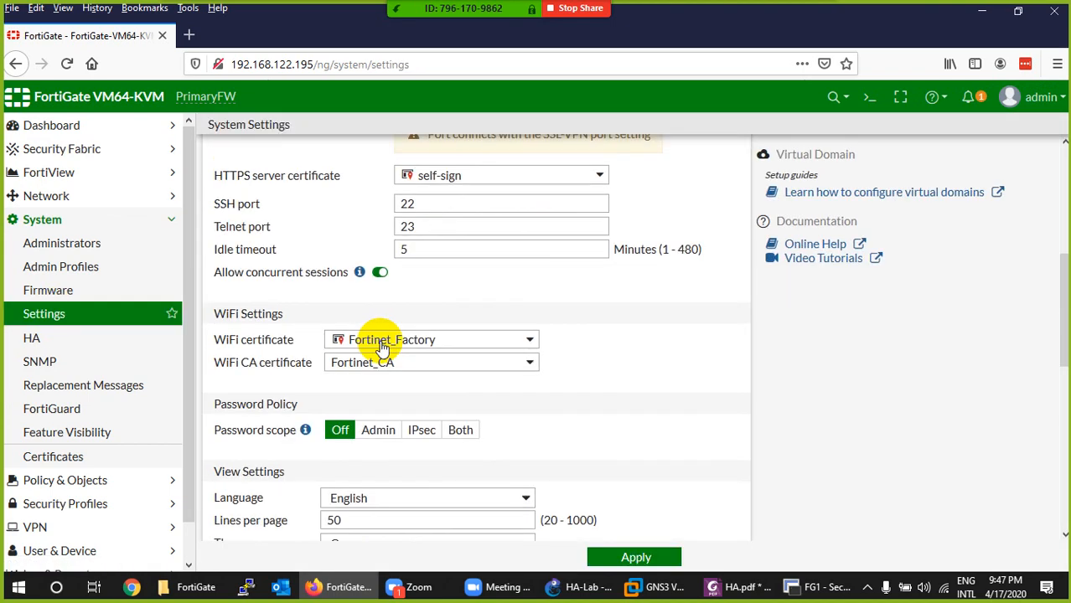
pyautogui.scroll(-4, 385, 369)
pyautogui.click(366, 377)
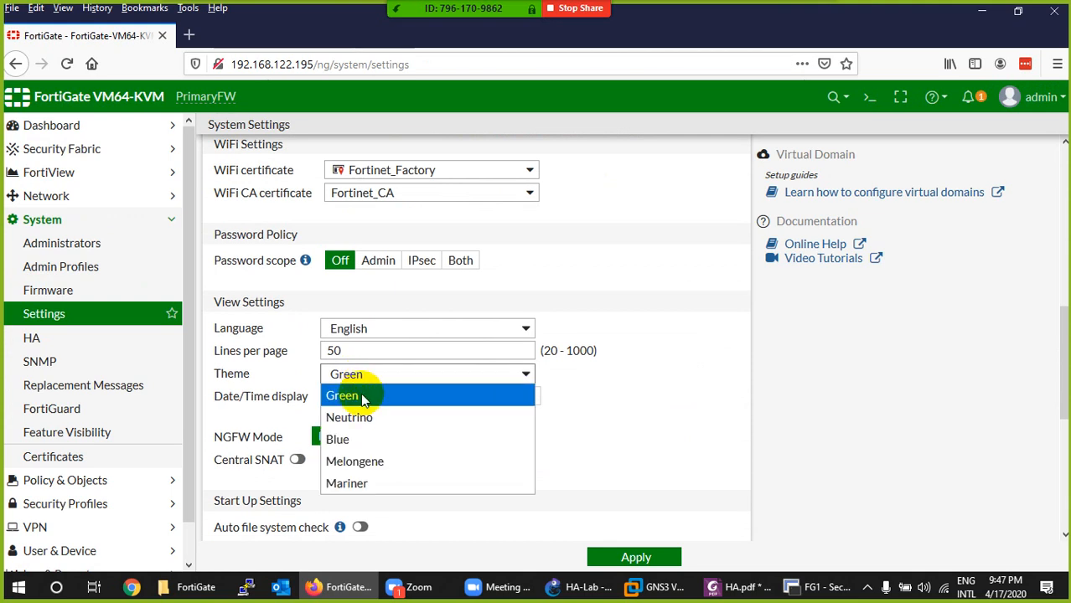
pyautogui.click(360, 417)
pyautogui.click(603, 557)
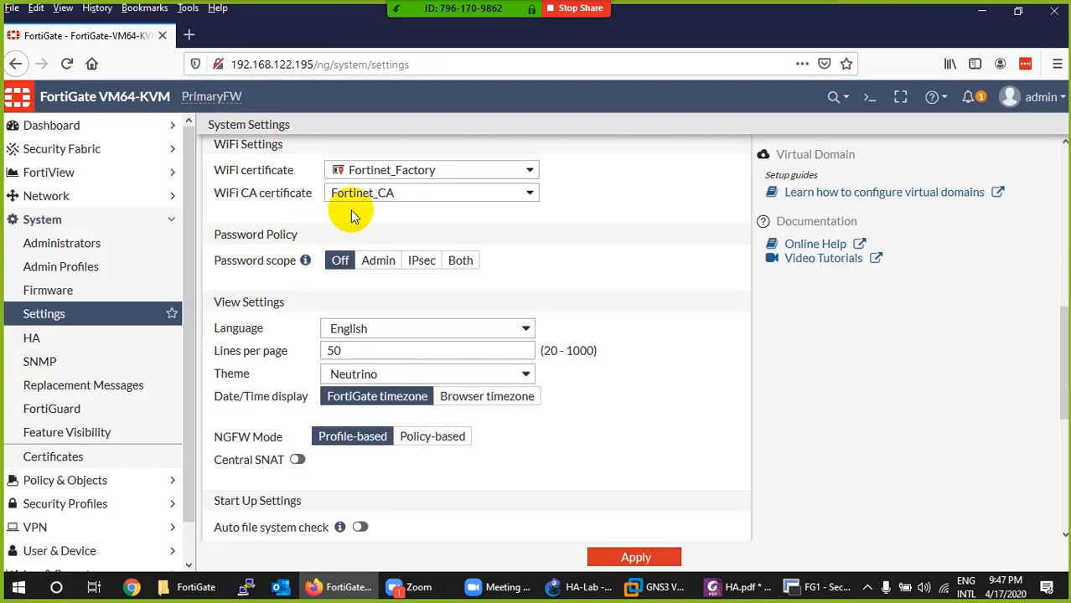
pyautogui.scroll(5, 342, 264)
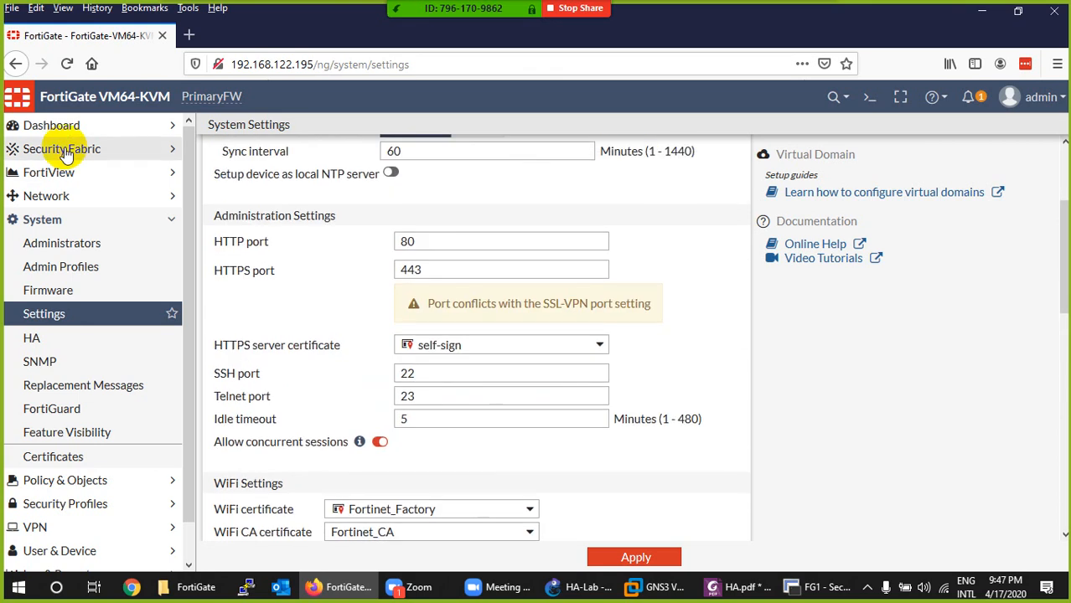
# - Give the port1 interface the alias WAN and the manual address 192.168.122.100/255.255.255.0, and confirm the change
pyautogui.click(80, 203)
pyautogui.click(42, 219)
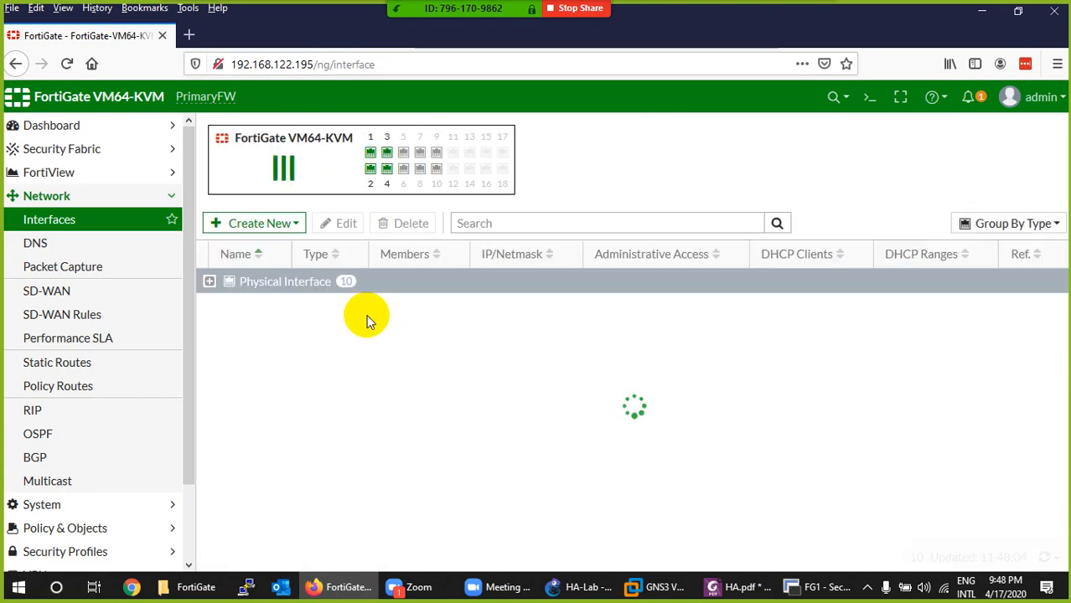
pyautogui.click(209, 282)
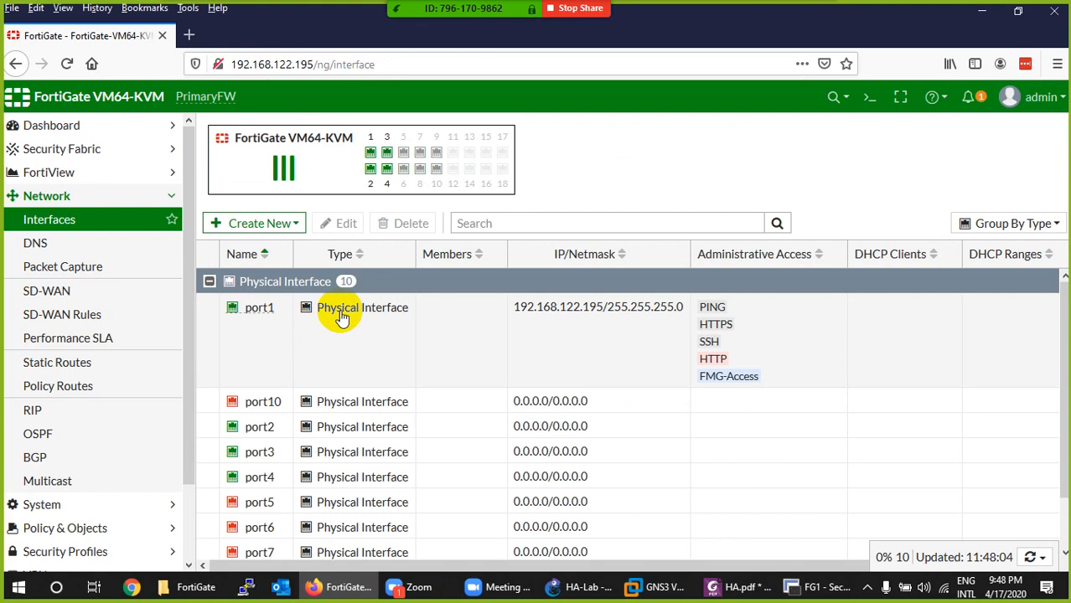
pyautogui.doubleClick(340, 313)
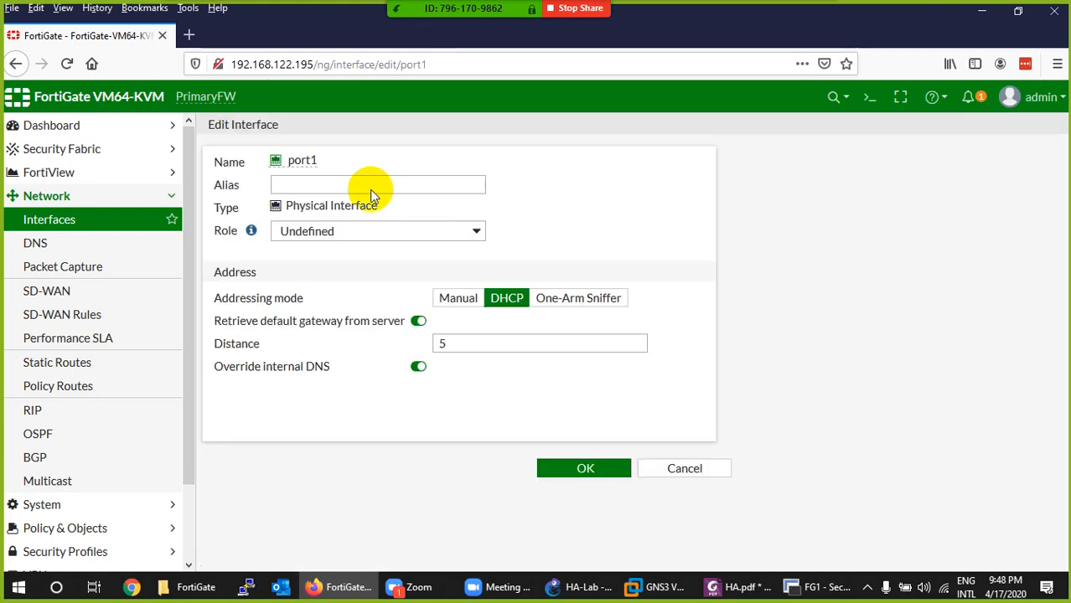
pyautogui.click(362, 182)
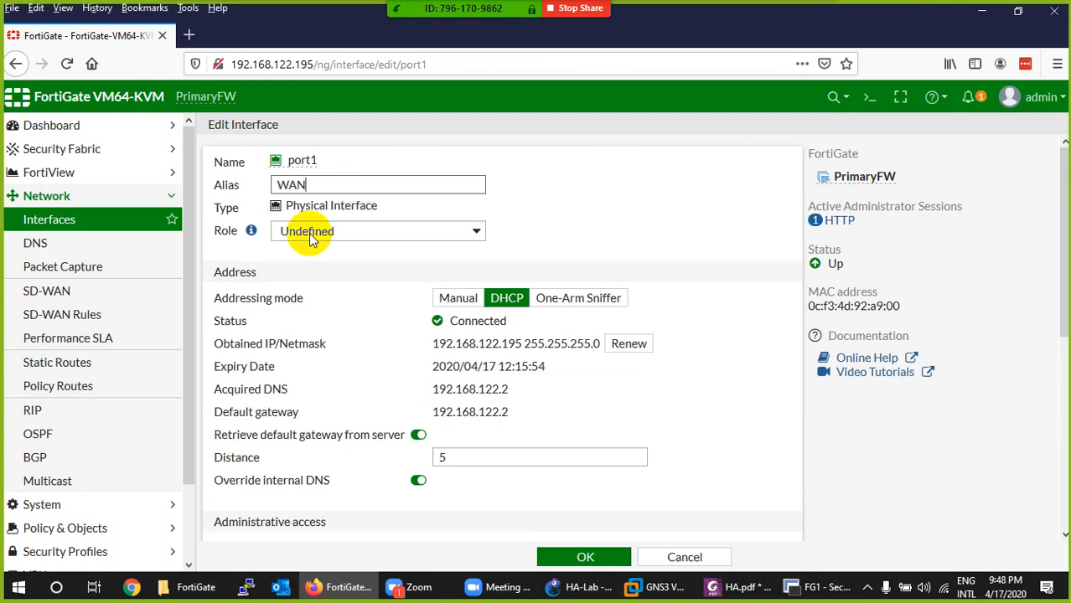
pyautogui.click(459, 303)
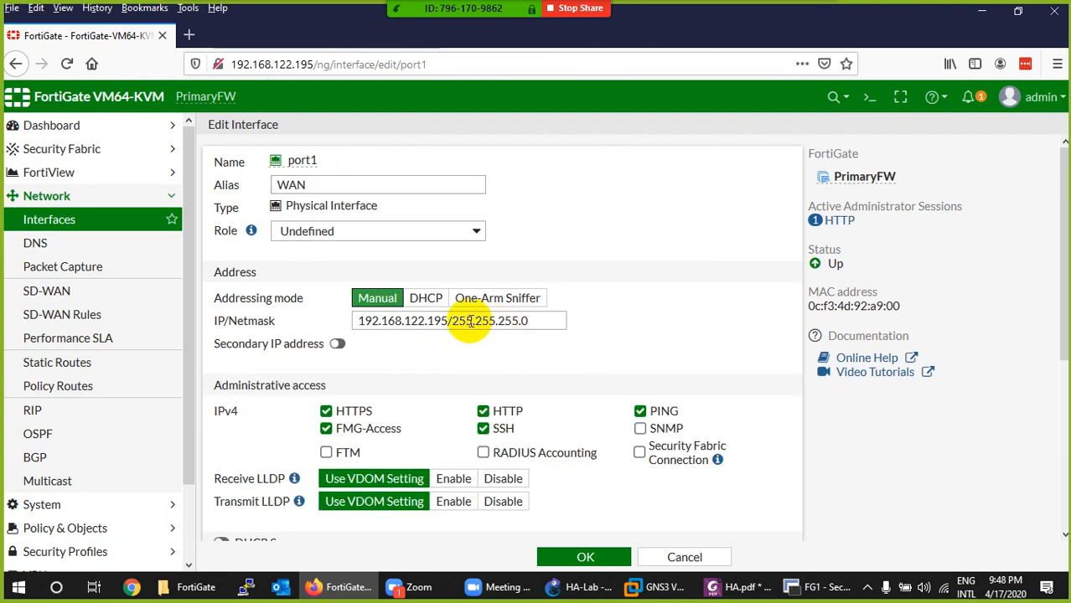
pyautogui.click(448, 320)
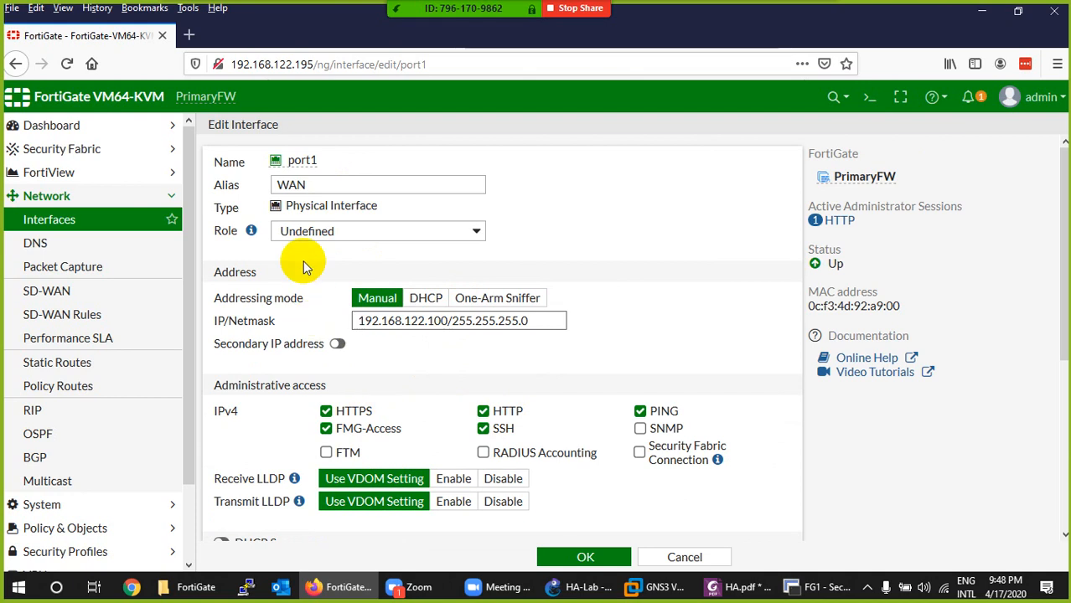
pyautogui.click(589, 559)
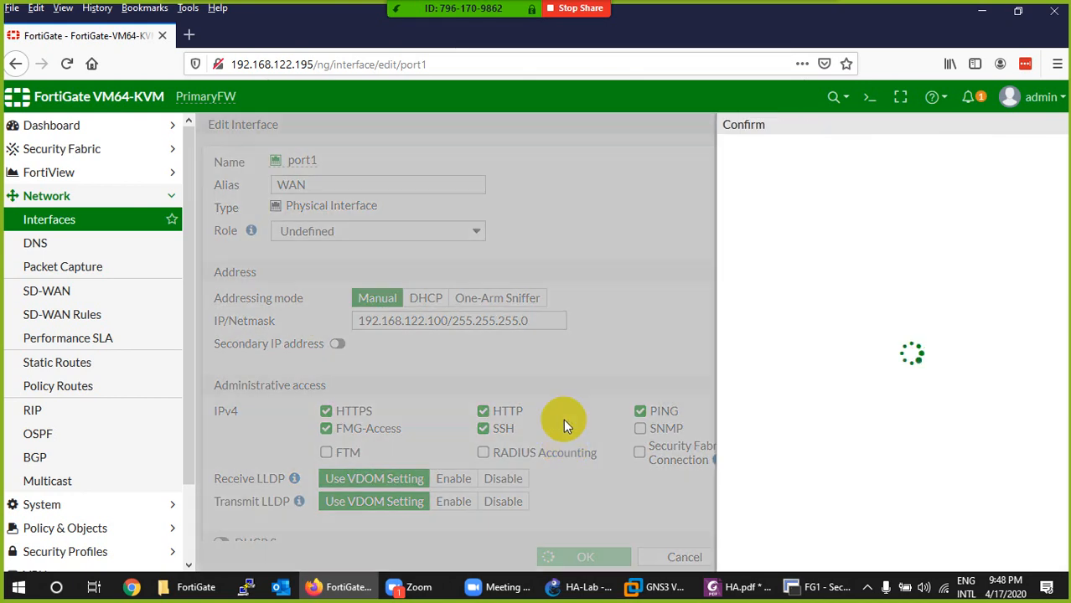
pyautogui.click(832, 231)
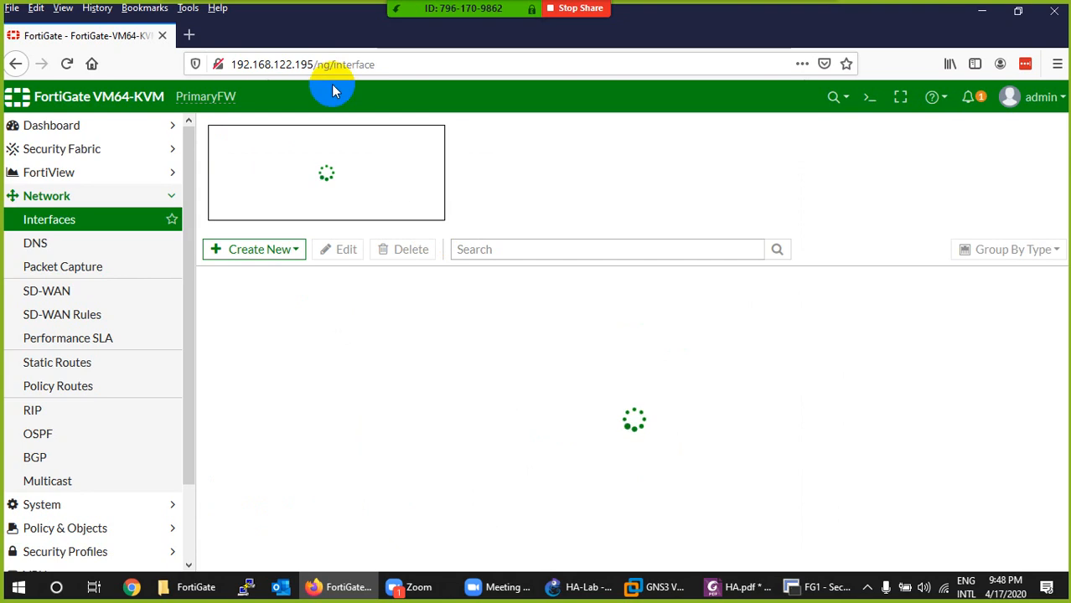
# - Reopen the firewall's interface page in the browser at the new address 192.168.122.100
pyautogui.click(315, 64)
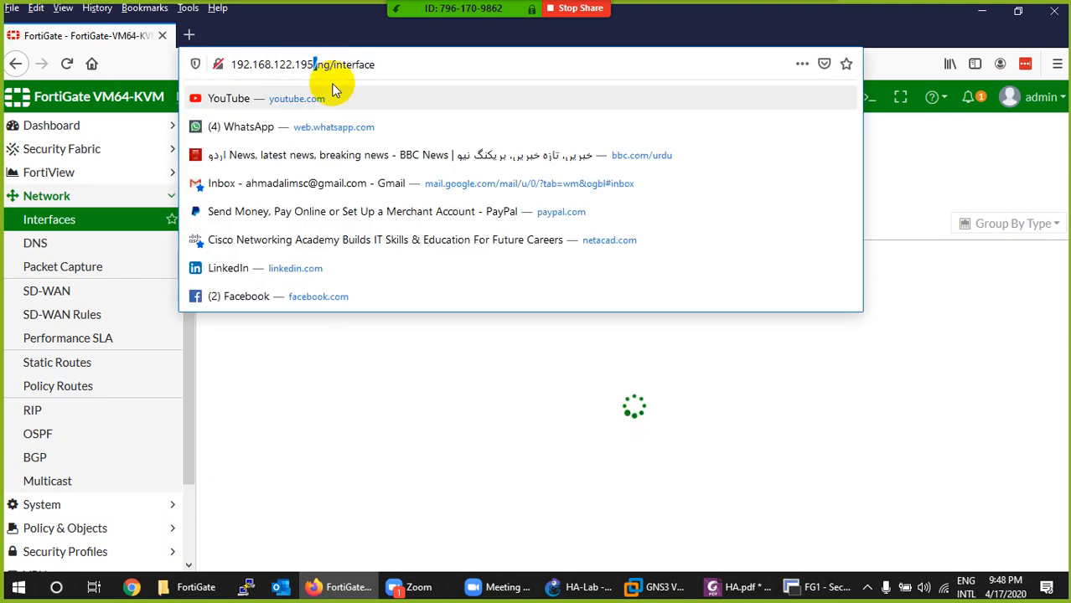
pyautogui.press('BackSpace')
pyautogui.press('BackSpace')
pyautogui.press('BackSpace')
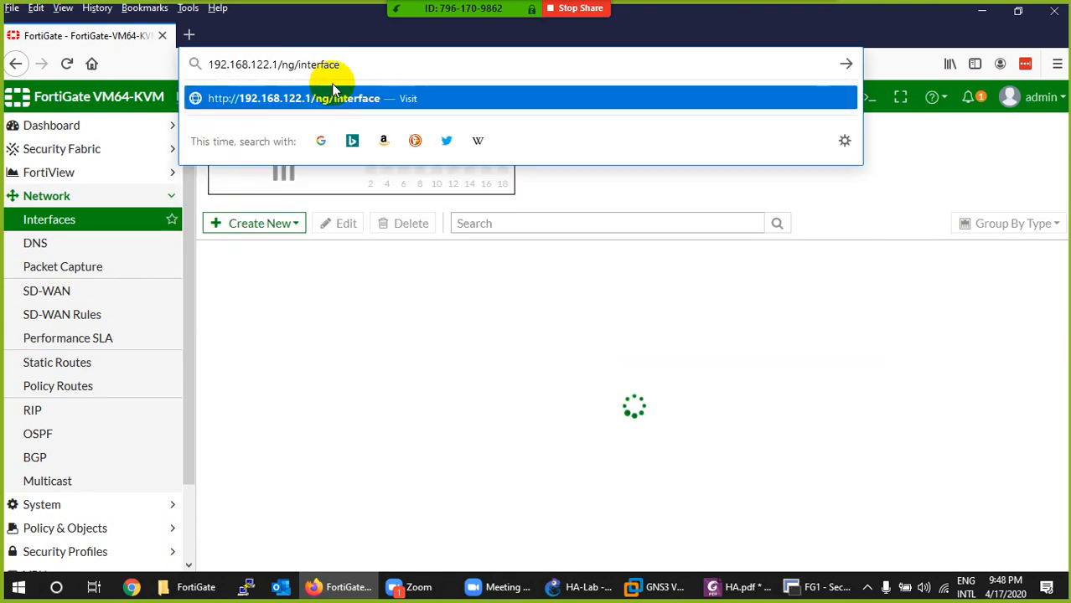
pyautogui.write('100')
pyautogui.press('Return')
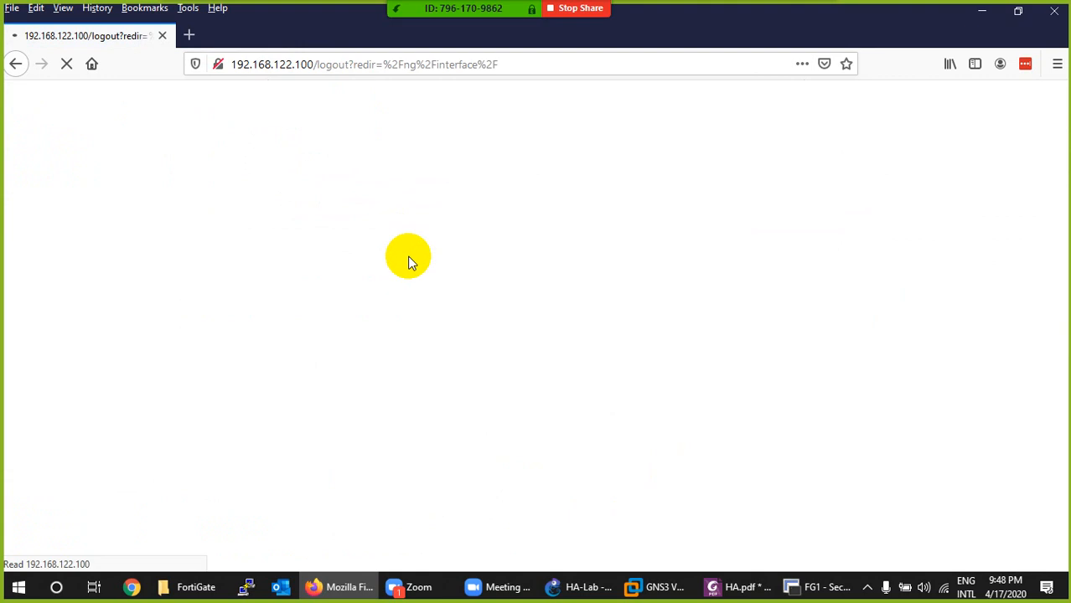
# - Log in as admin with the account password, and decline saving the login in both Firefox and LastPass
pyautogui.write('admin')
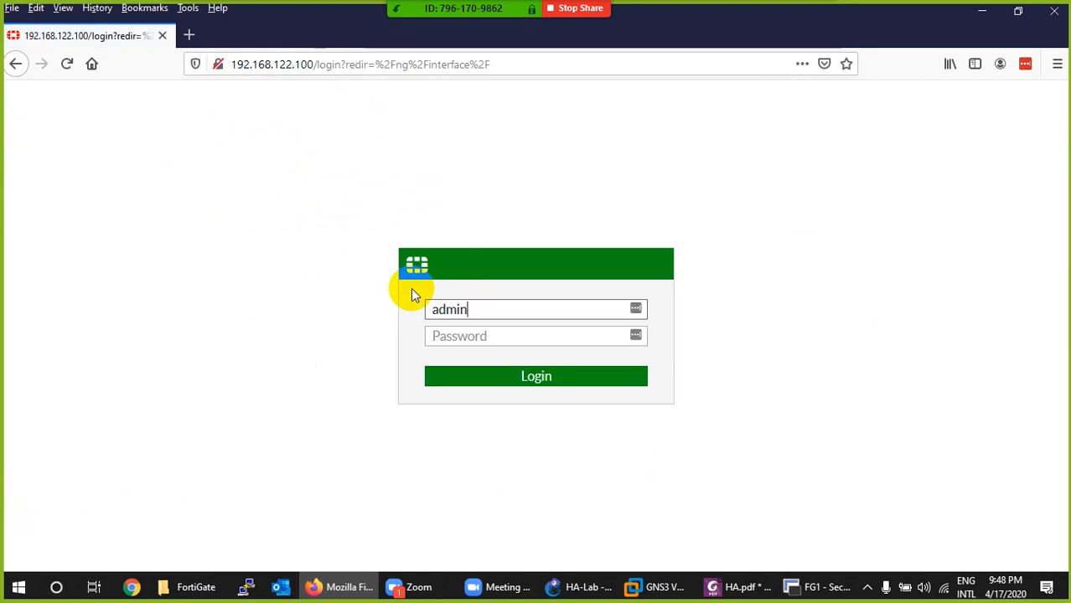
pyautogui.press('Tab')
pyautogui.write('adm')
pyautogui.press('Return')
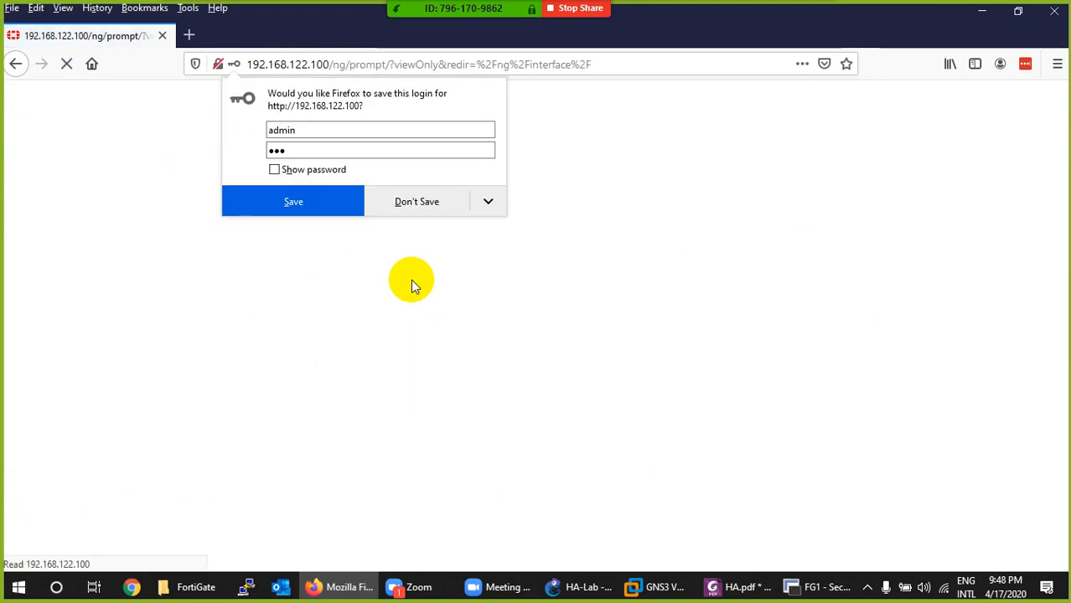
pyautogui.click(412, 209)
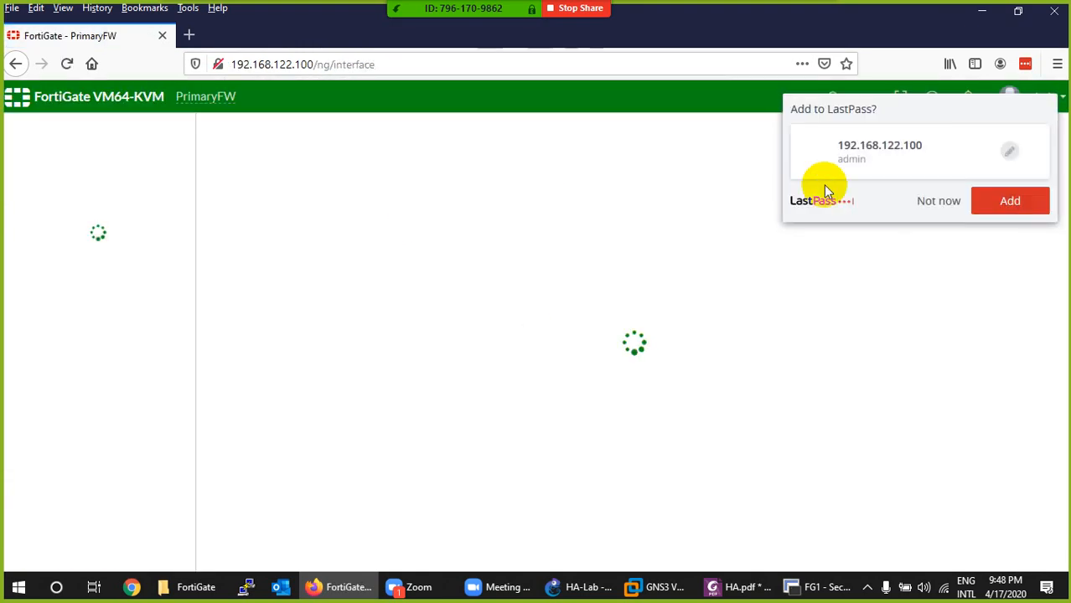
pyautogui.click(932, 203)
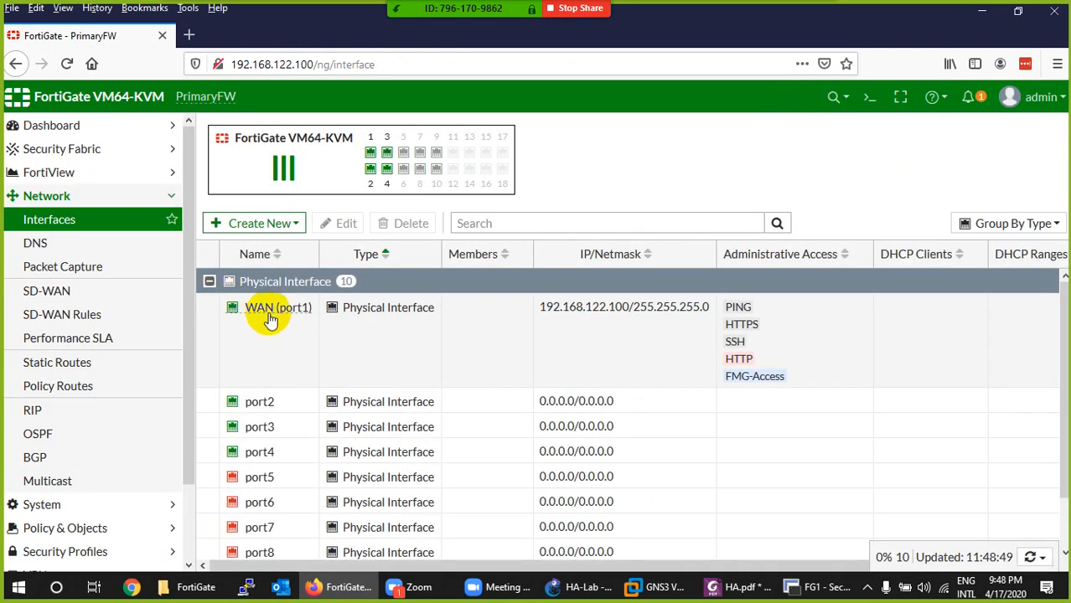
# - Select port2 in the interface list and check its planned LAN addressing in the GNS3 topology
pyautogui.moveTo(286, 321)
pyautogui.scroll(-1, 281, 327)
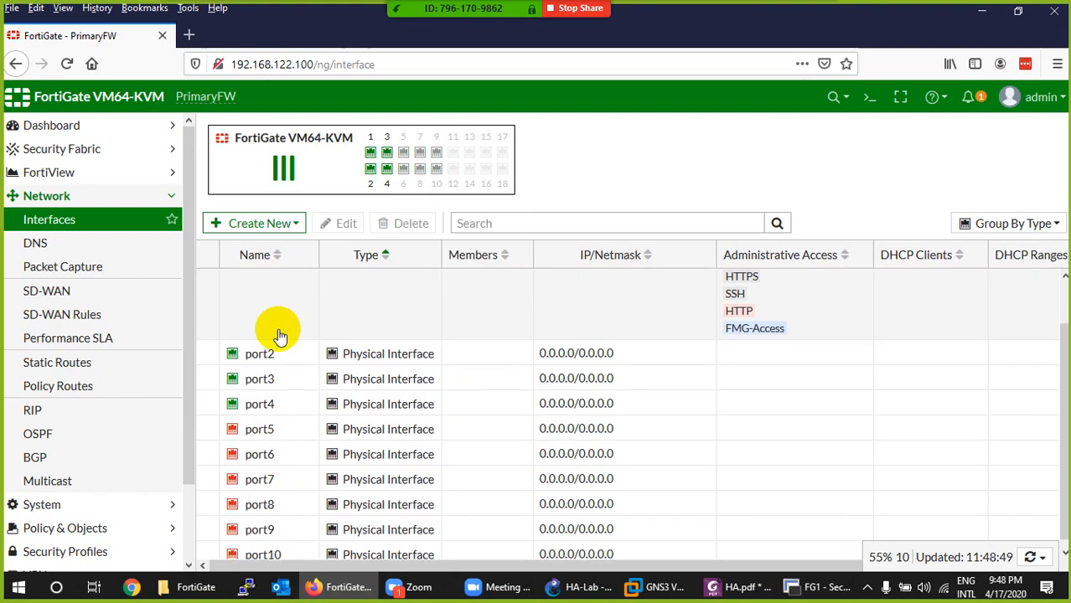
pyautogui.click(258, 347)
pyautogui.click(559, 584)
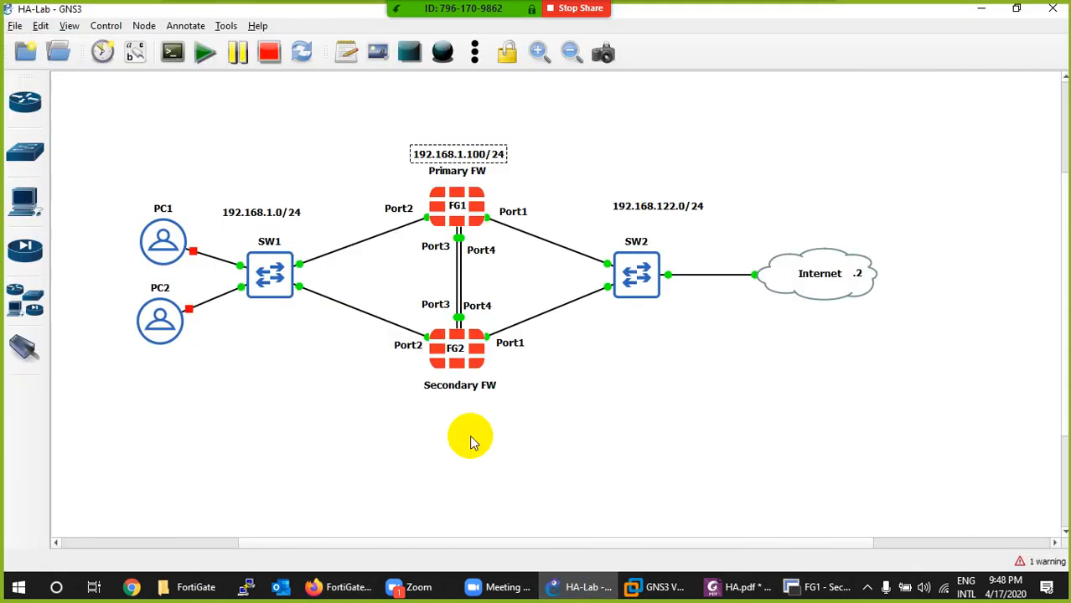
pyautogui.click(560, 588)
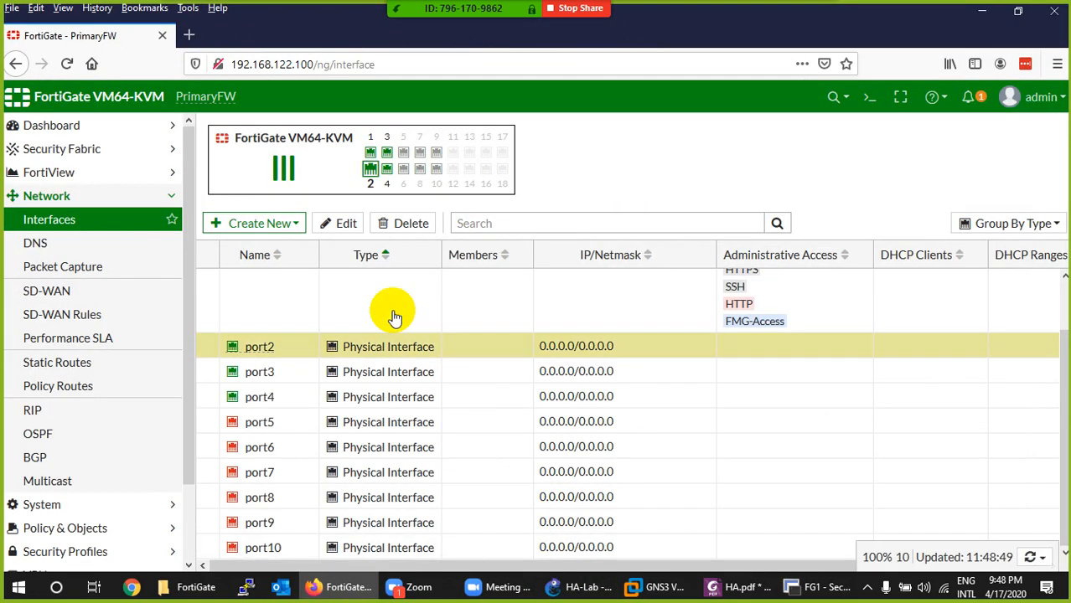
# - Give port2 the alias LAN, the LAN role and the manual address 192.168.1.100/24
pyautogui.doubleClick(264, 350)
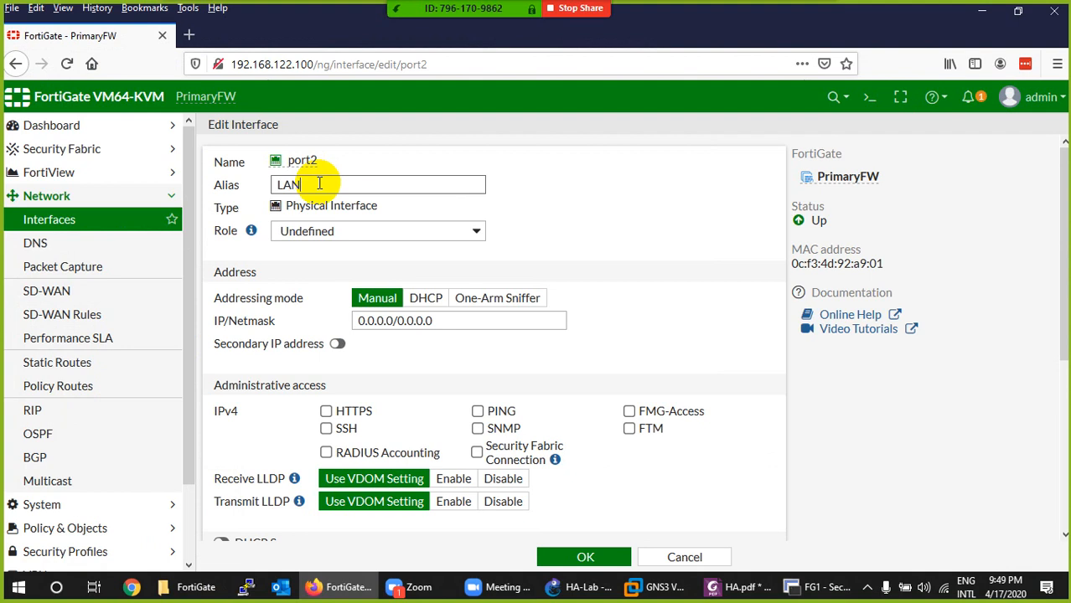
pyautogui.click(310, 231)
pyautogui.click(289, 249)
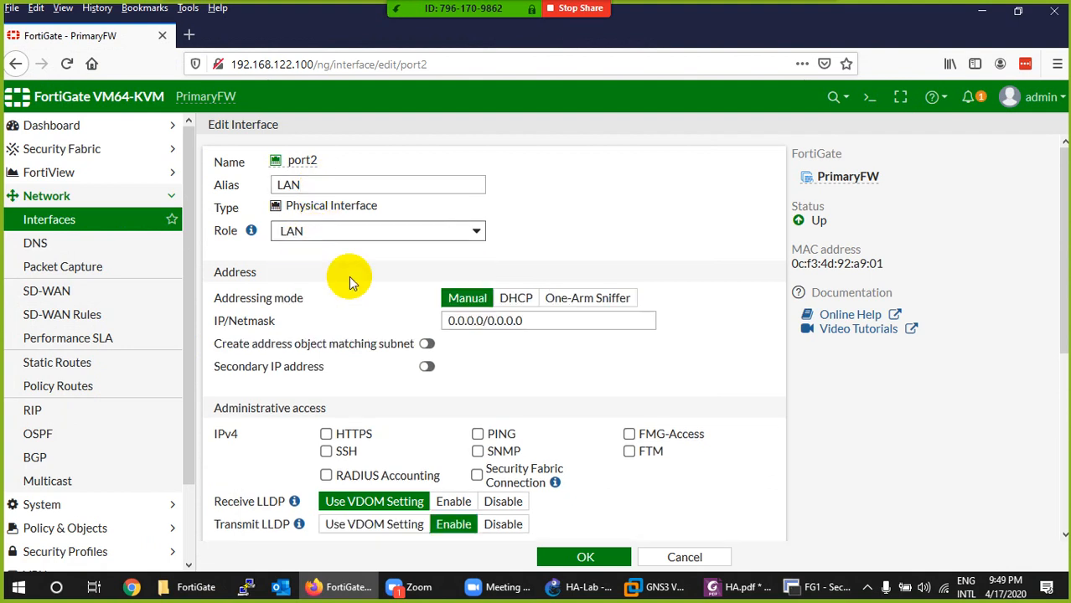
pyautogui.moveTo(536, 329); pyautogui.dragTo(440, 323)
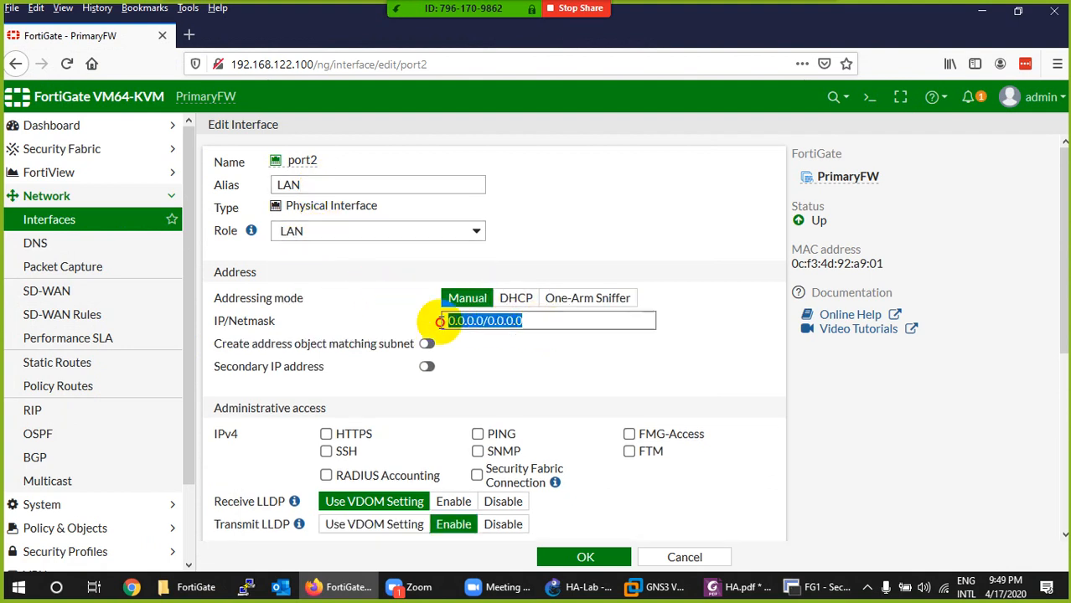
pyautogui.write('192.16')
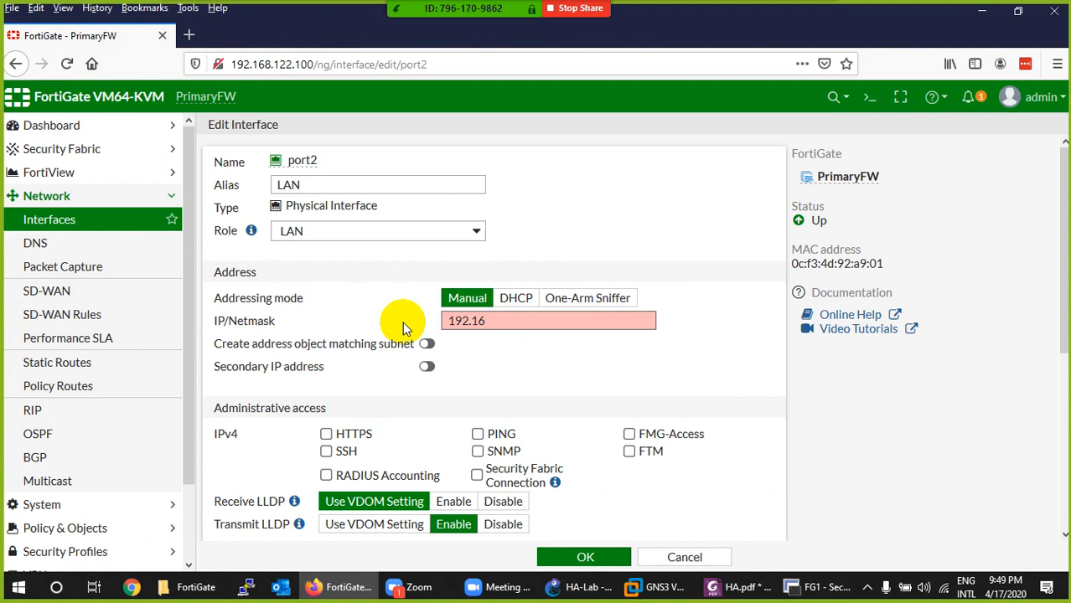
pyautogui.write('8.1.100/24')
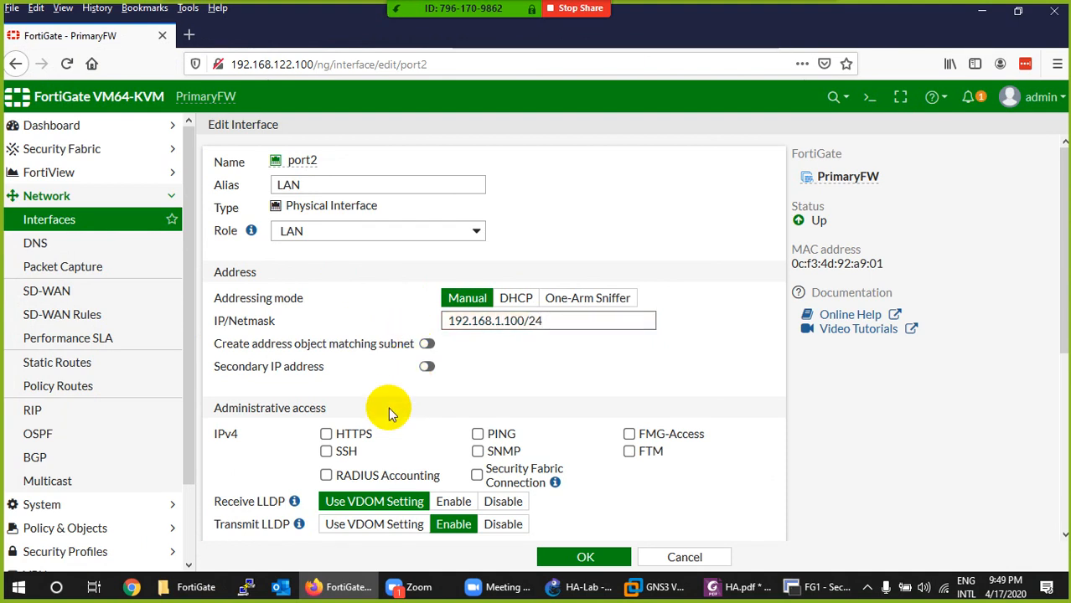
# - Allow PING on port2, enable its DHCP server with only the 192.168.1.1-192.168.1.99 range, and save the interface
pyautogui.click(477, 433)
pyautogui.scroll(-5, 436, 440)
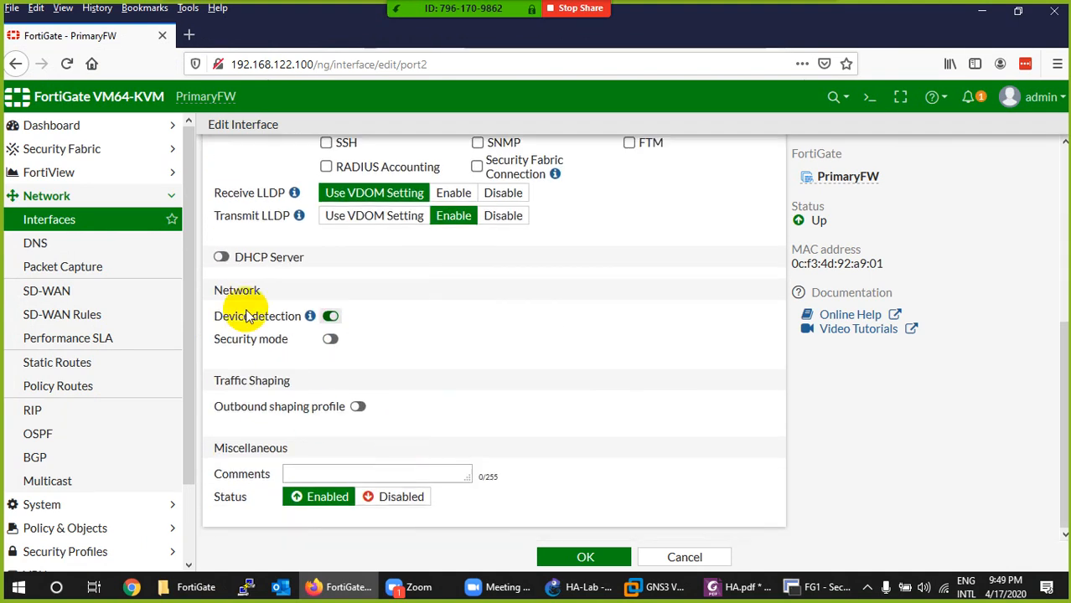
pyautogui.click(223, 258)
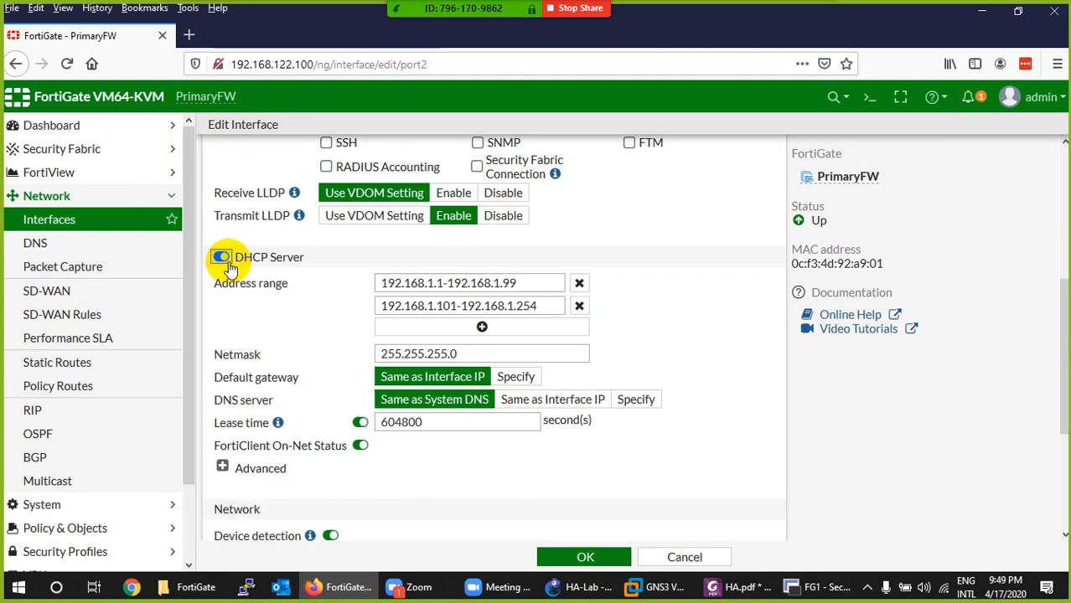
pyautogui.click(579, 305)
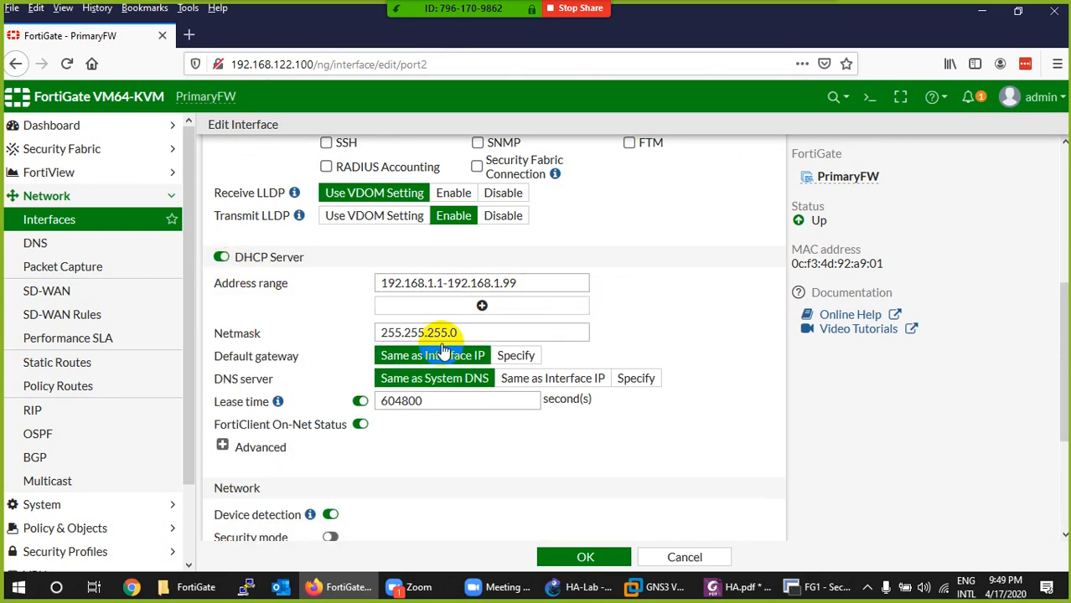
pyautogui.scroll(-3, 419, 361)
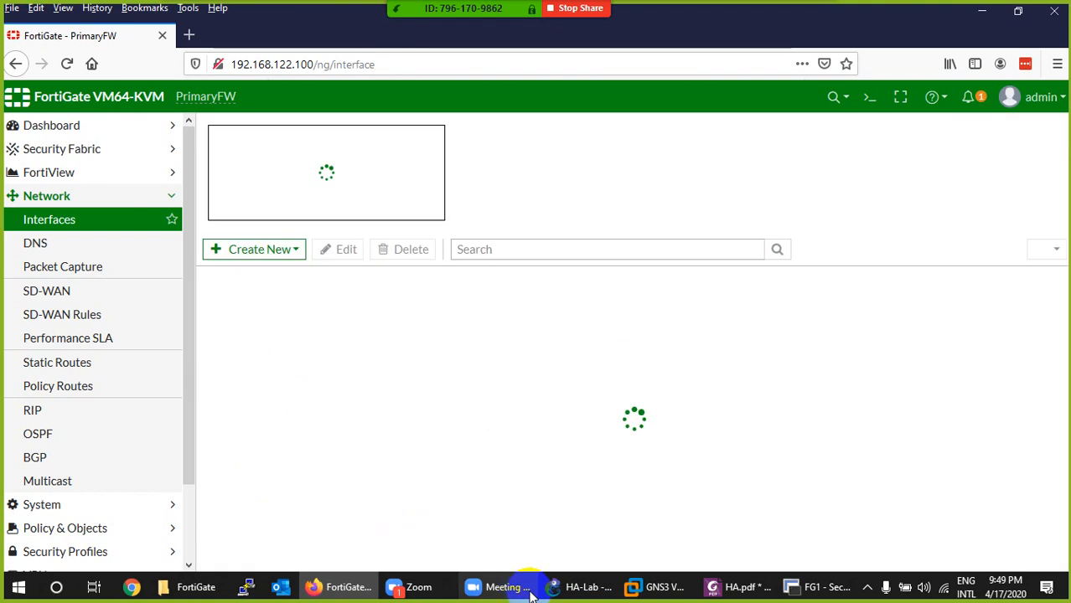
pyautogui.click(589, 587)
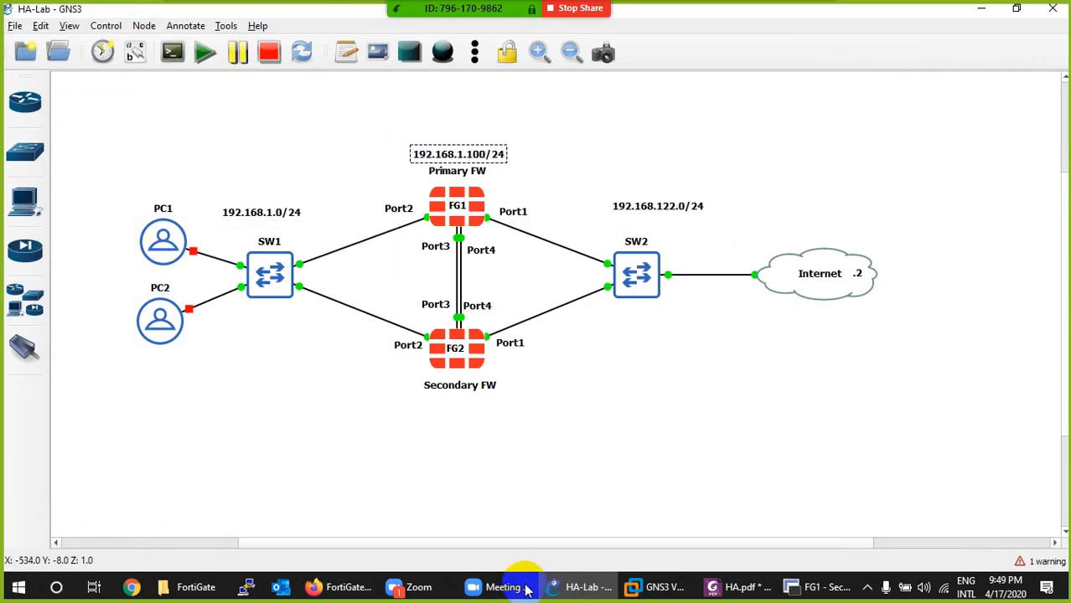
pyautogui.click(578, 586)
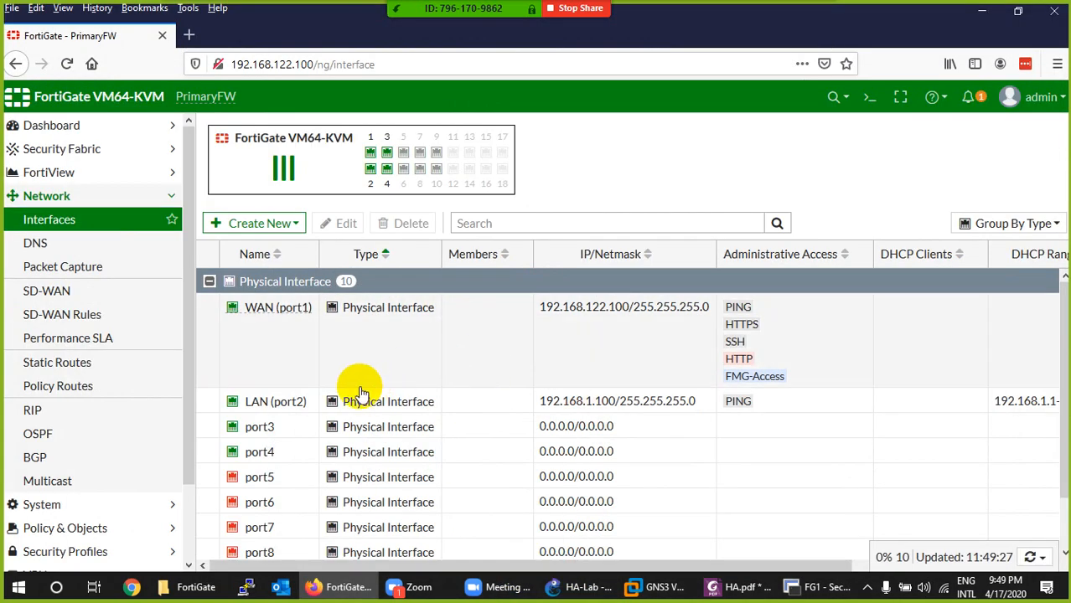
# - Give the port3 interface the alias HA3 and save it
pyautogui.scroll(-2, 281, 388)
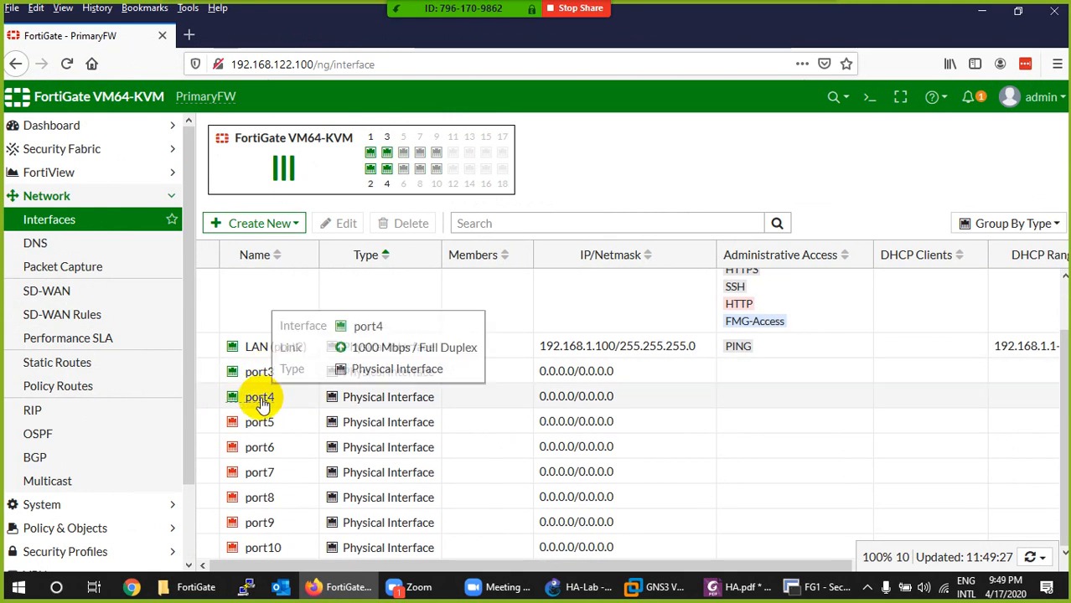
pyautogui.click(258, 377)
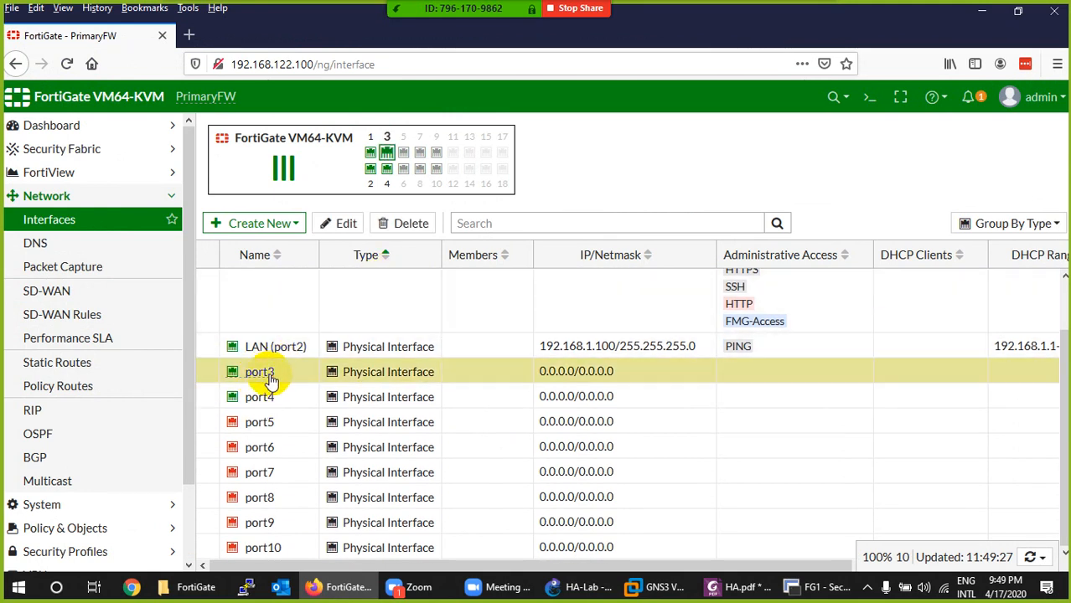
pyautogui.doubleClick(264, 378)
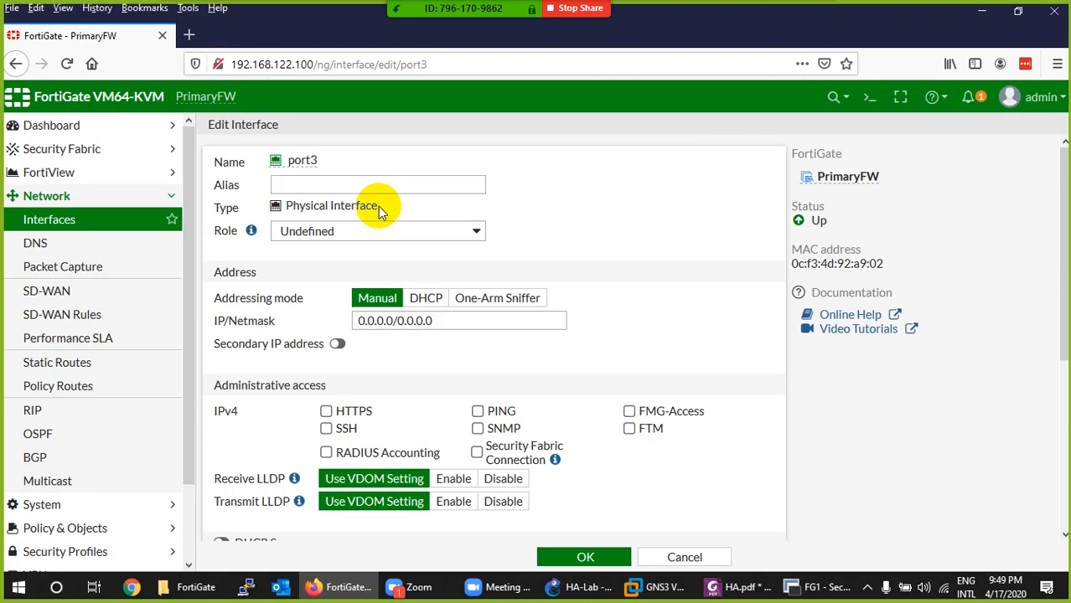
pyautogui.click(359, 186)
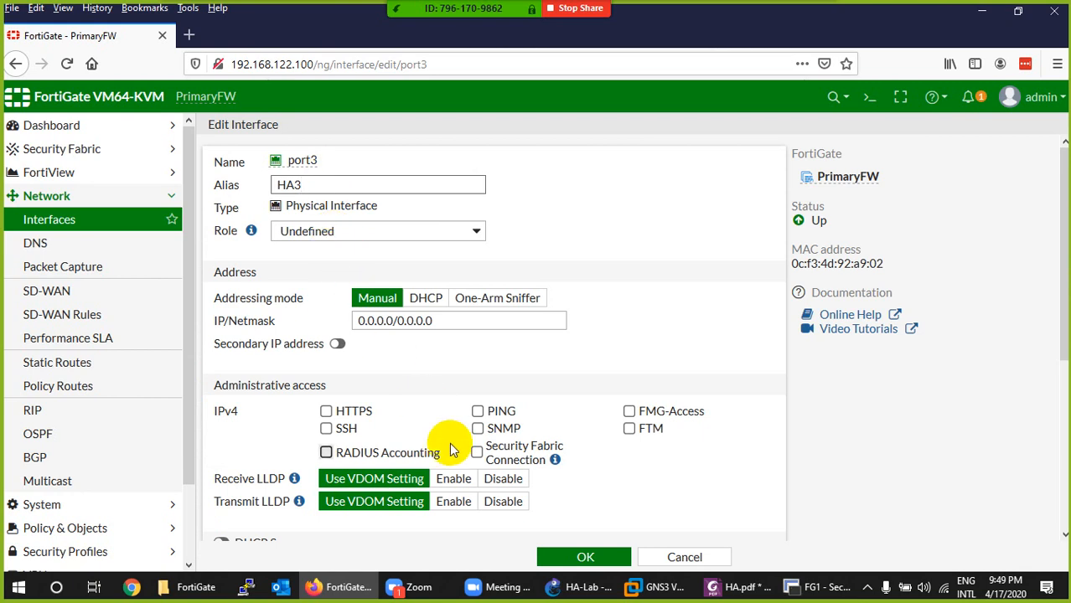
pyautogui.click(587, 556)
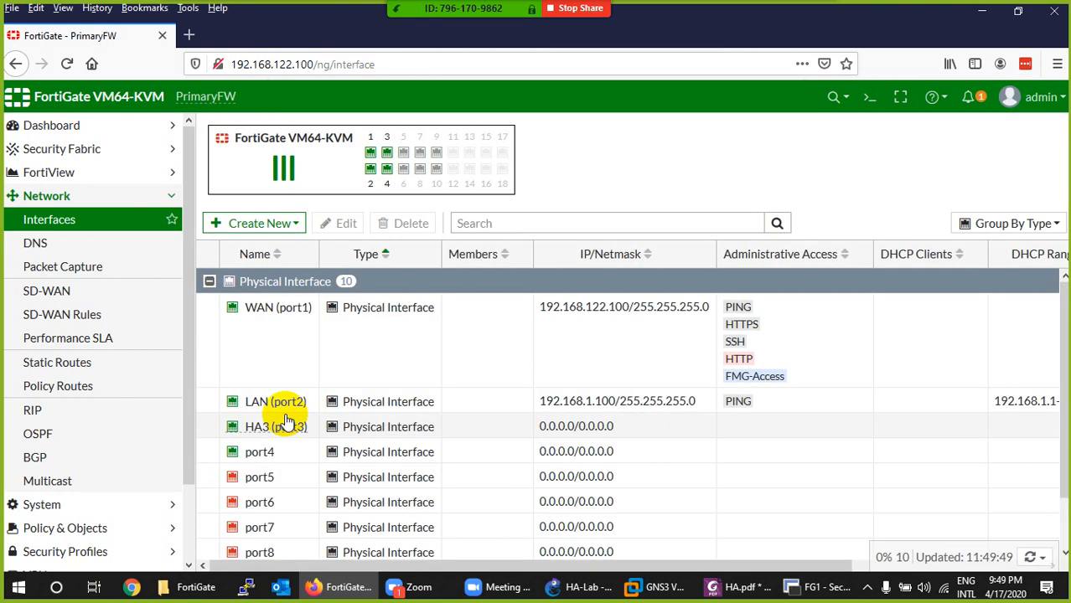
# - Give the port4 interface the alias HA4, save it and review the interface list
pyautogui.doubleClick(258, 451)
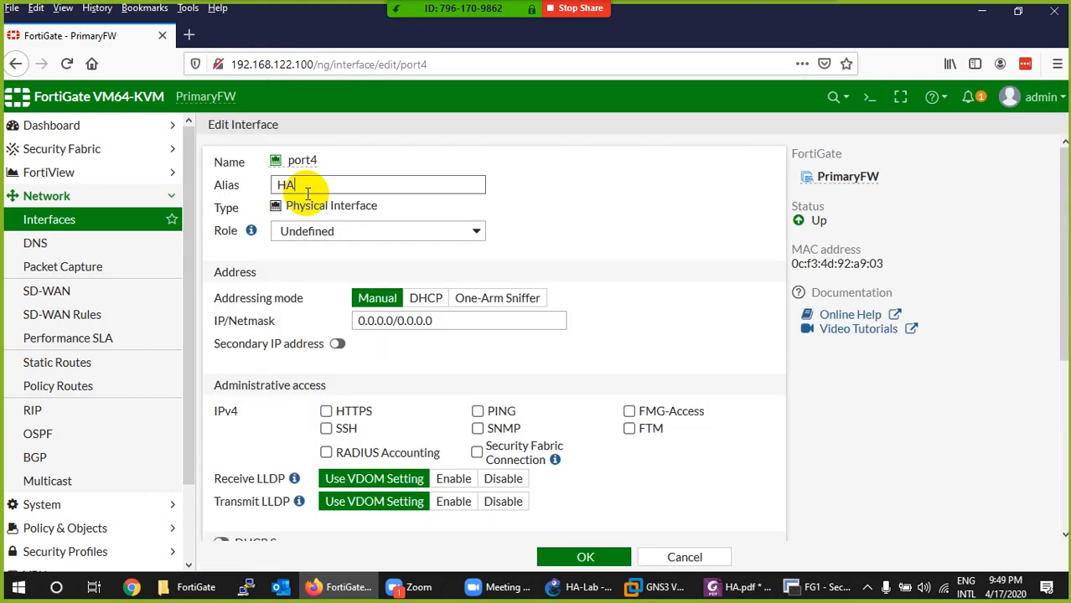
pyautogui.click(587, 557)
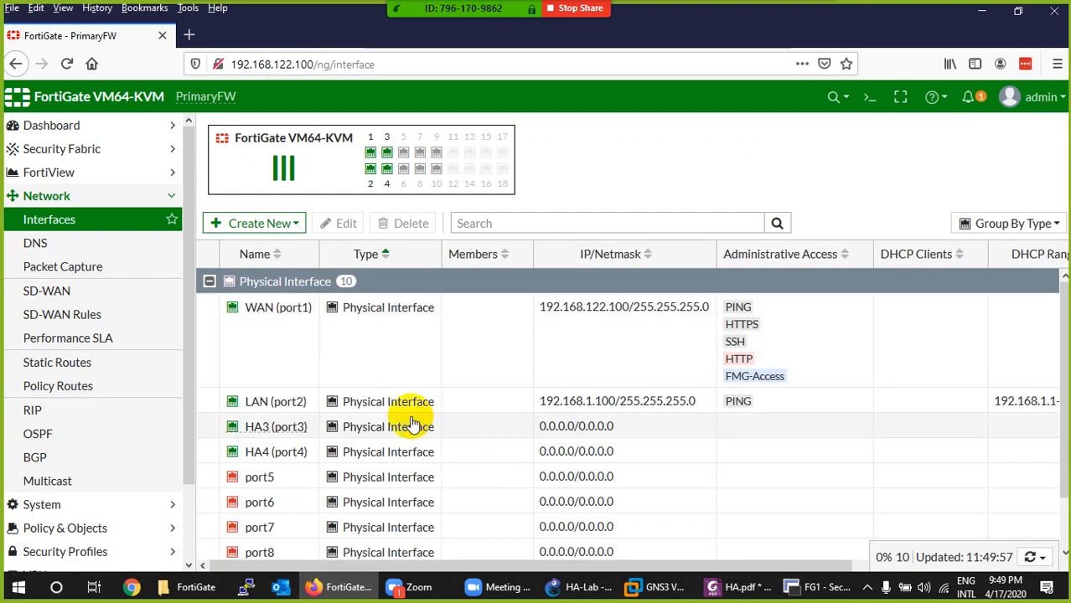
pyautogui.scroll(-2, 389, 401)
pyautogui.scroll(2, 387, 393)
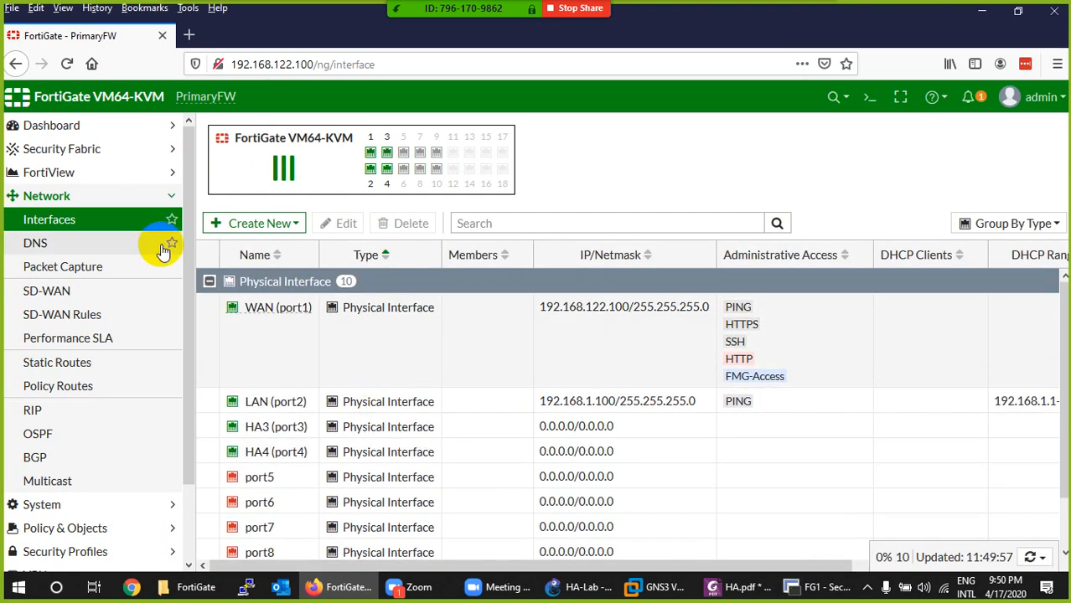
# - Specify custom DNS servers for the firewall with 8.8.8.8 as the primary server, and apply the change
pyautogui.click(36, 244)
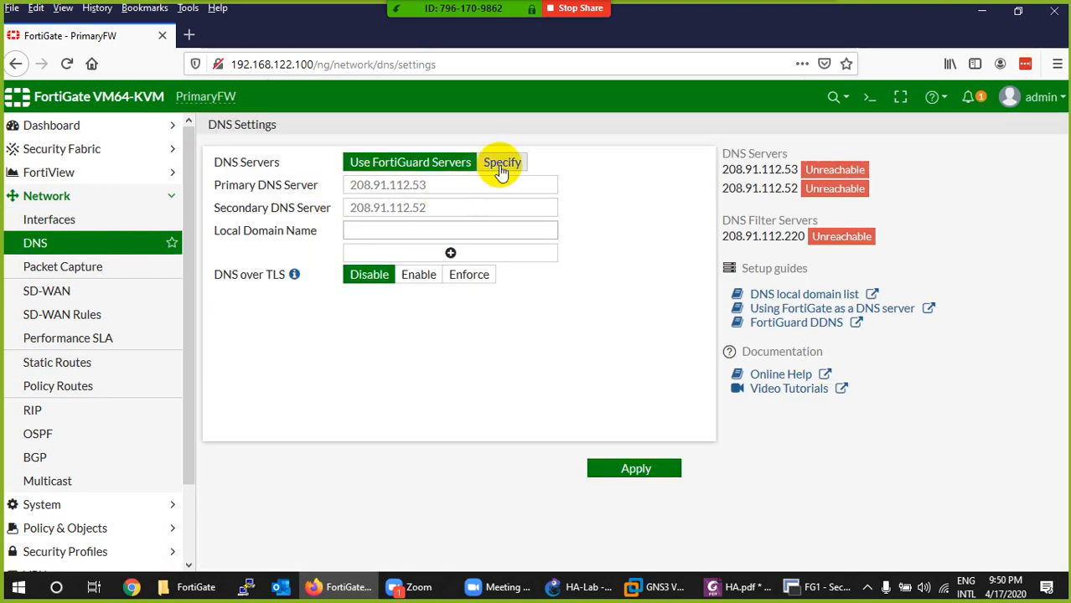
pyautogui.click(502, 162)
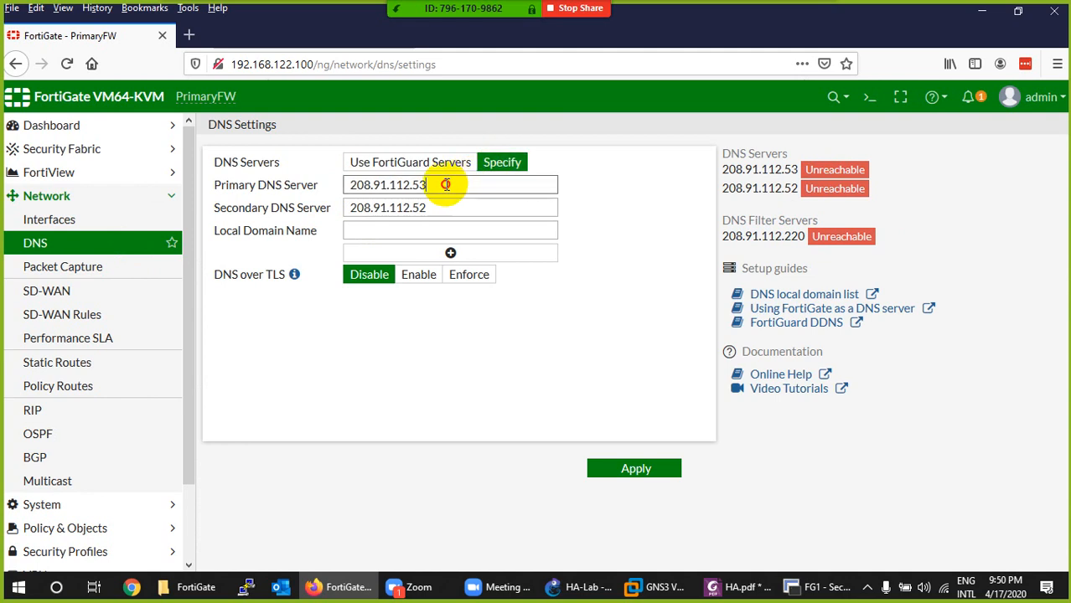
pyautogui.moveTo(445, 184); pyautogui.dragTo(282, 191)
pyautogui.write('8.8.')
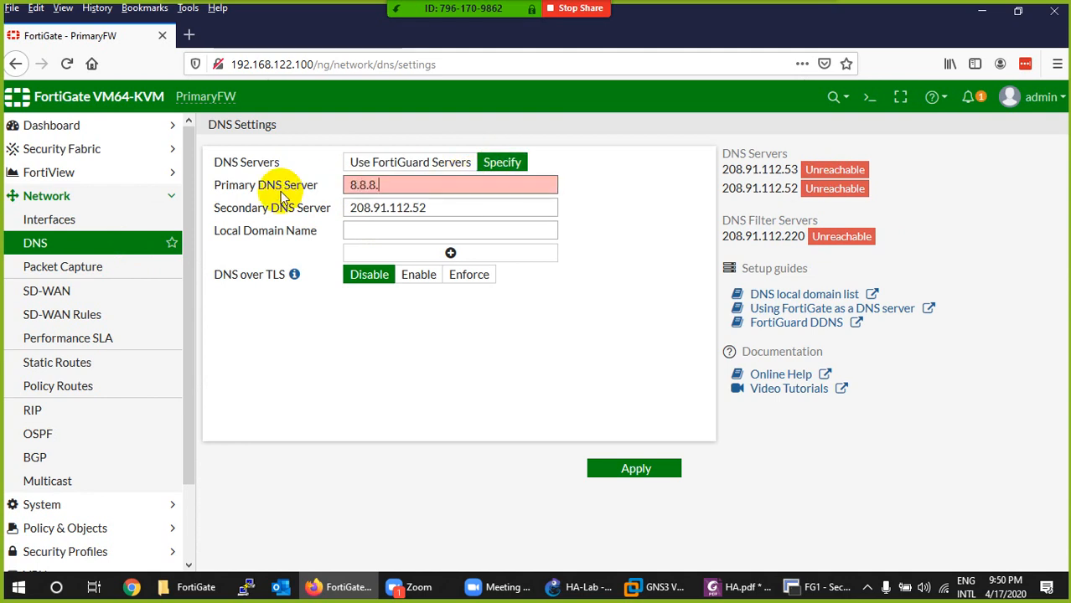
pyautogui.write('8.8')
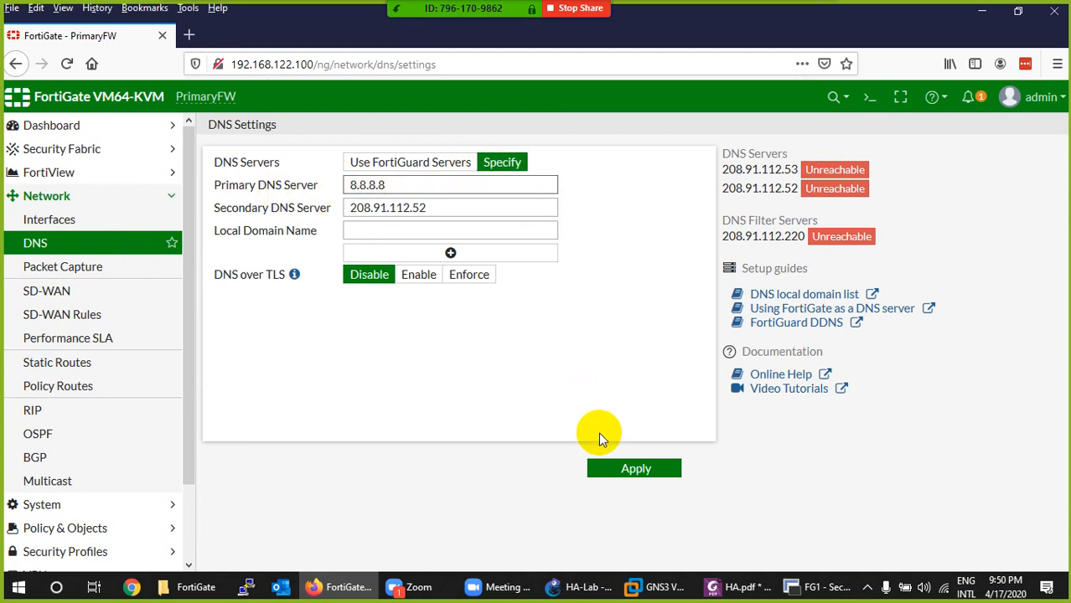
pyautogui.click(619, 469)
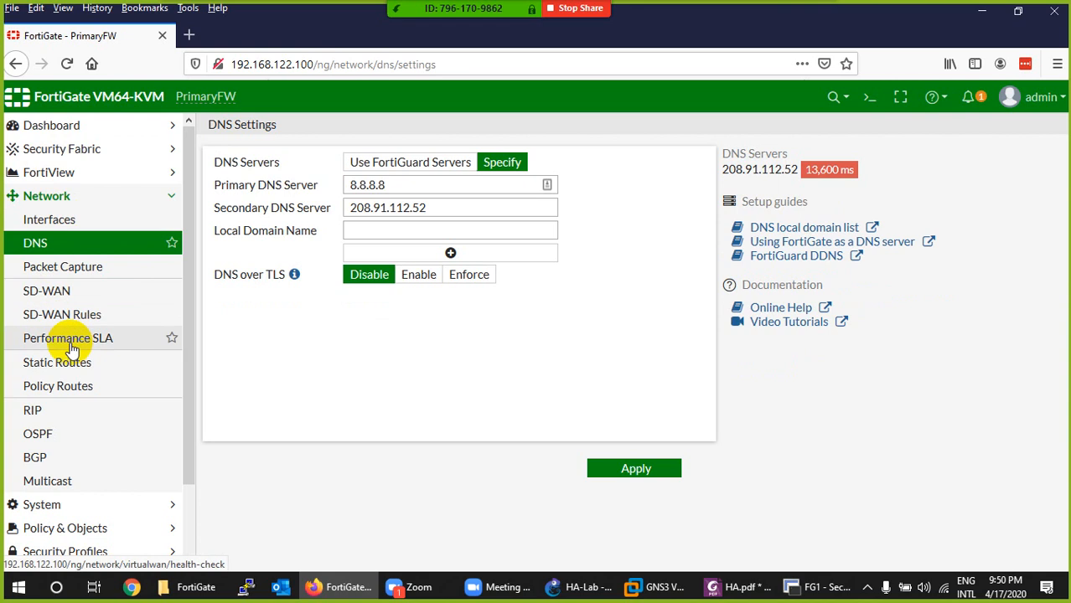
# - Open the firewall's system settings and bring up the view settings
pyautogui.scroll(-1, 56, 345)
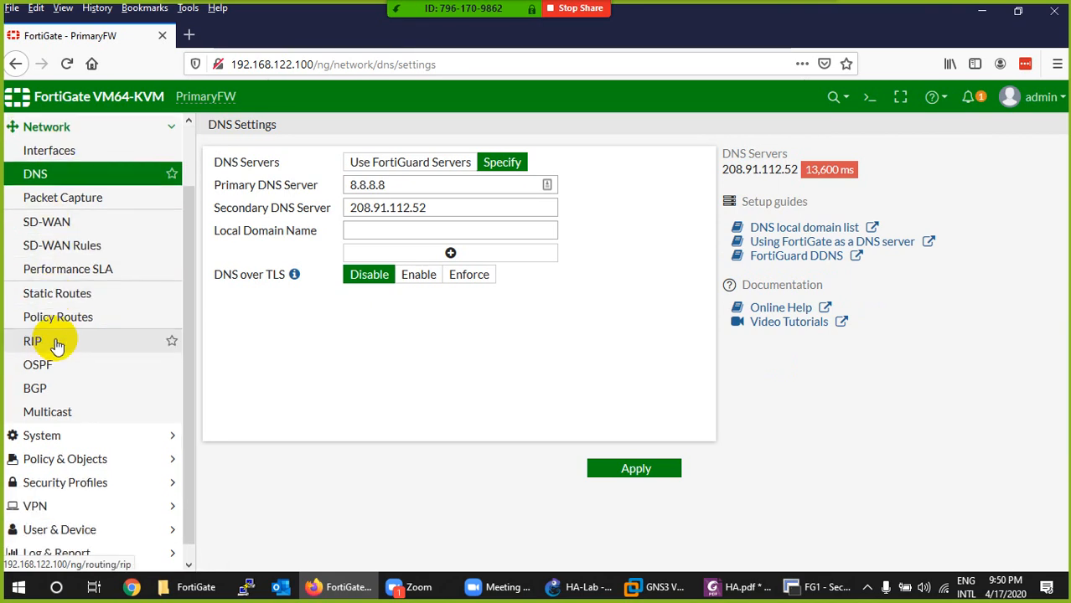
pyautogui.scroll(-1, 56, 345)
pyautogui.click(52, 419)
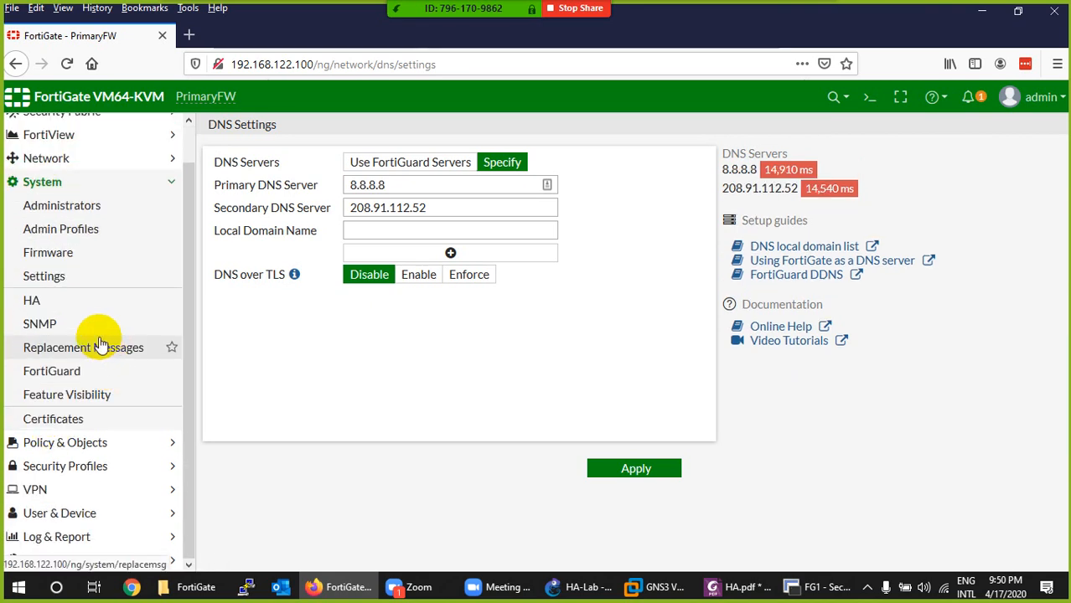
pyautogui.click(51, 280)
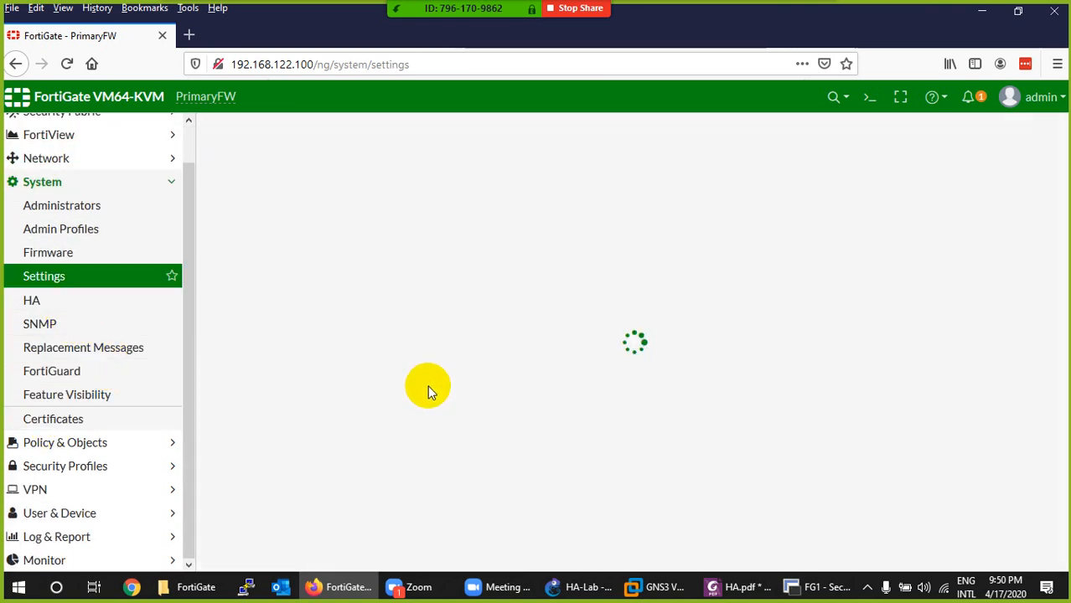
pyautogui.scroll(-3, 425, 390)
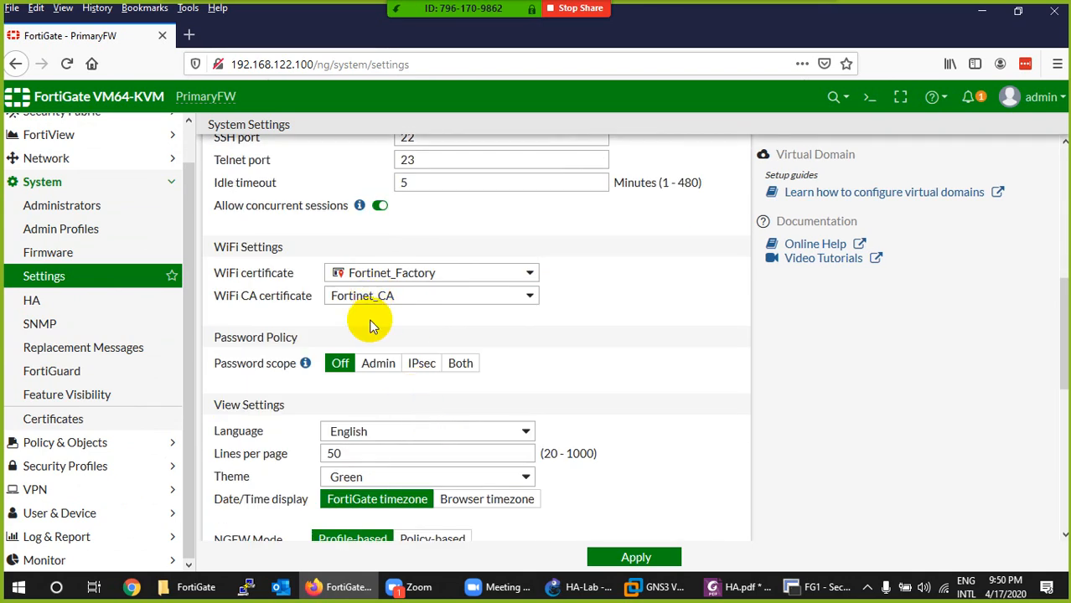
pyautogui.scroll(-2, 373, 326)
# - Try the Blue and Melongene themes for the web interface
pyautogui.click(377, 307)
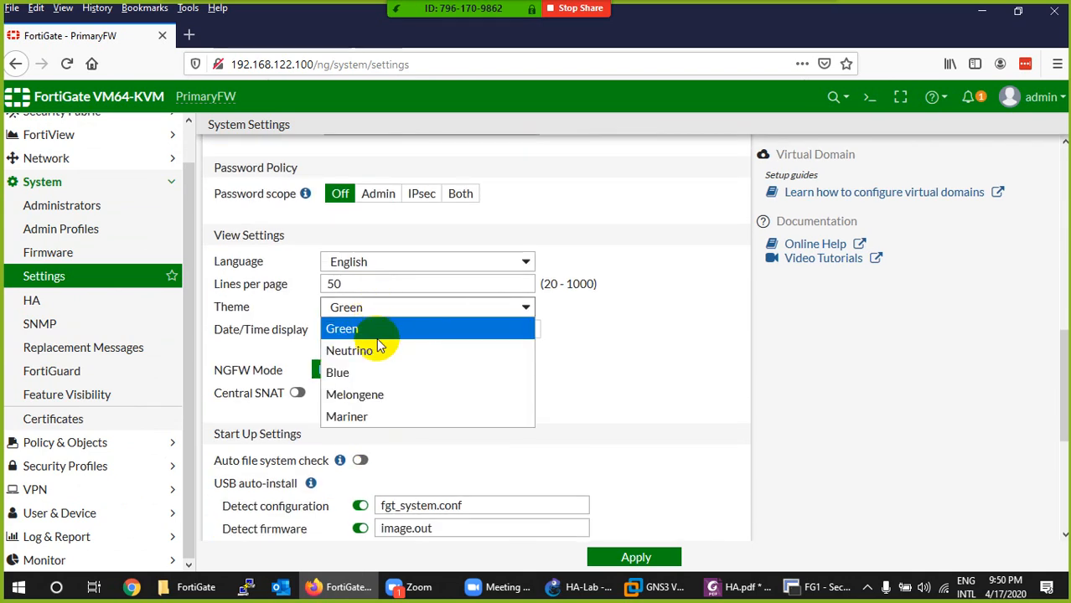
pyautogui.click(358, 372)
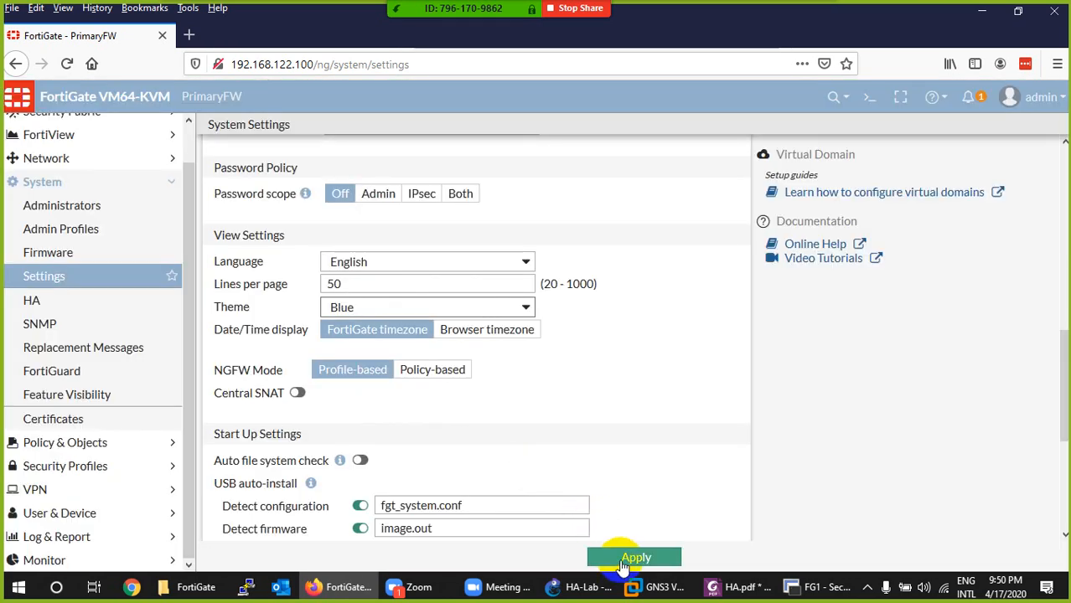
pyautogui.click(392, 309)
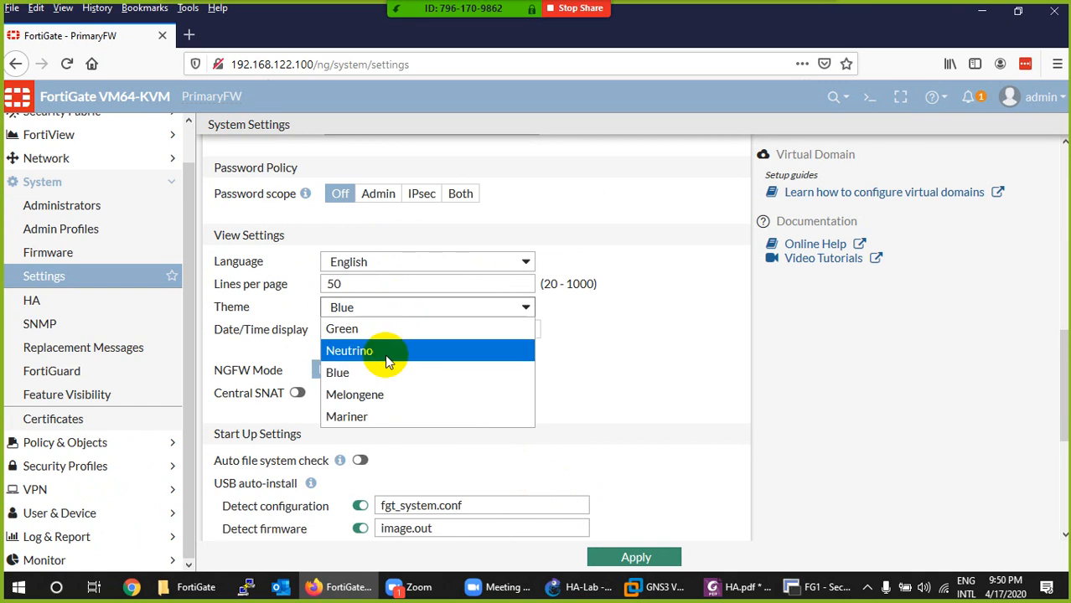
pyautogui.click(374, 398)
# - Set the web interface theme to Mariner and apply the system settings
pyautogui.click(396, 308)
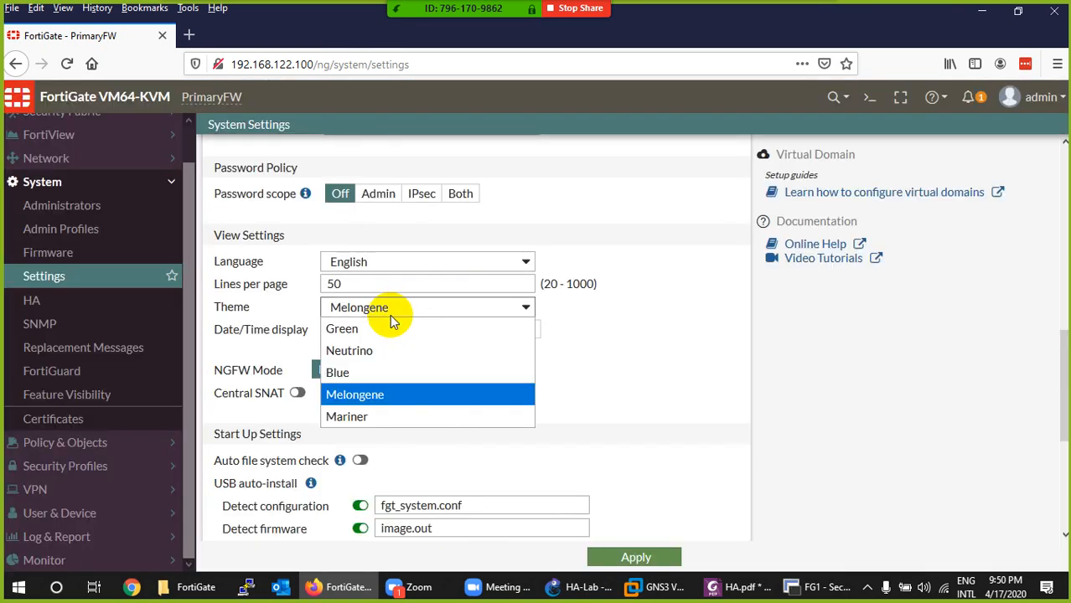
pyautogui.click(368, 417)
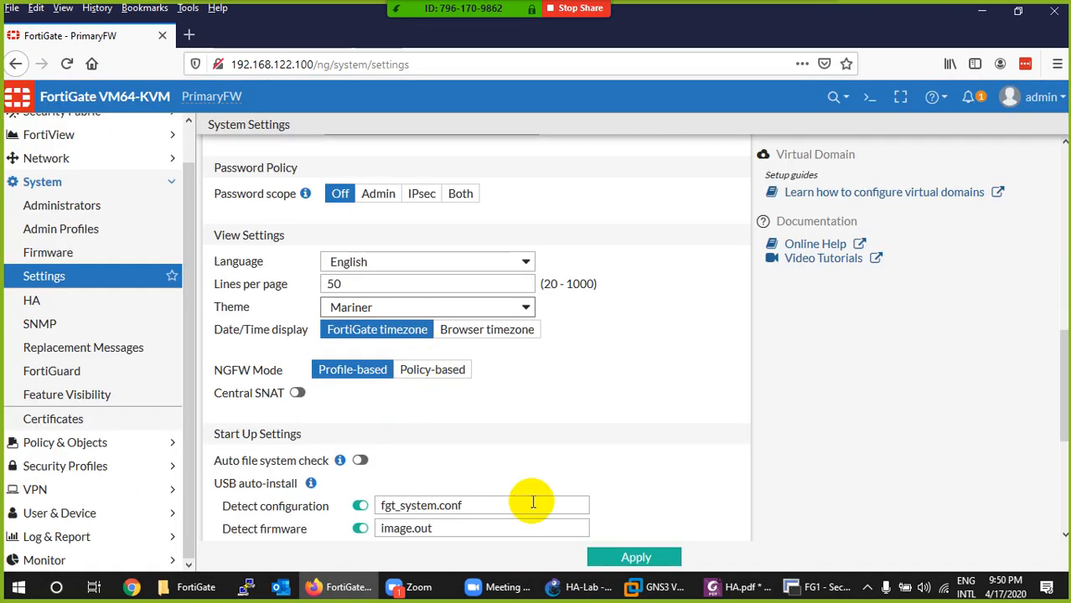
pyautogui.click(631, 557)
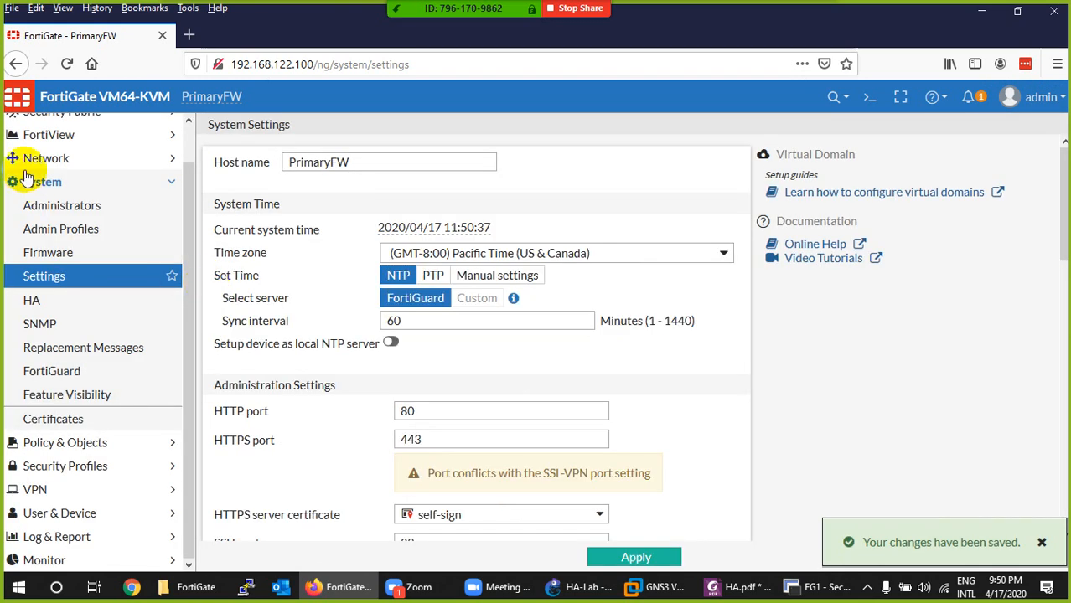
# - Create a default static route for 0.0.0.0/0.0.0.0 with gateway 192.168.122.2 through the WAN (port1) interface
pyautogui.click(44, 158)
pyautogui.click(35, 205)
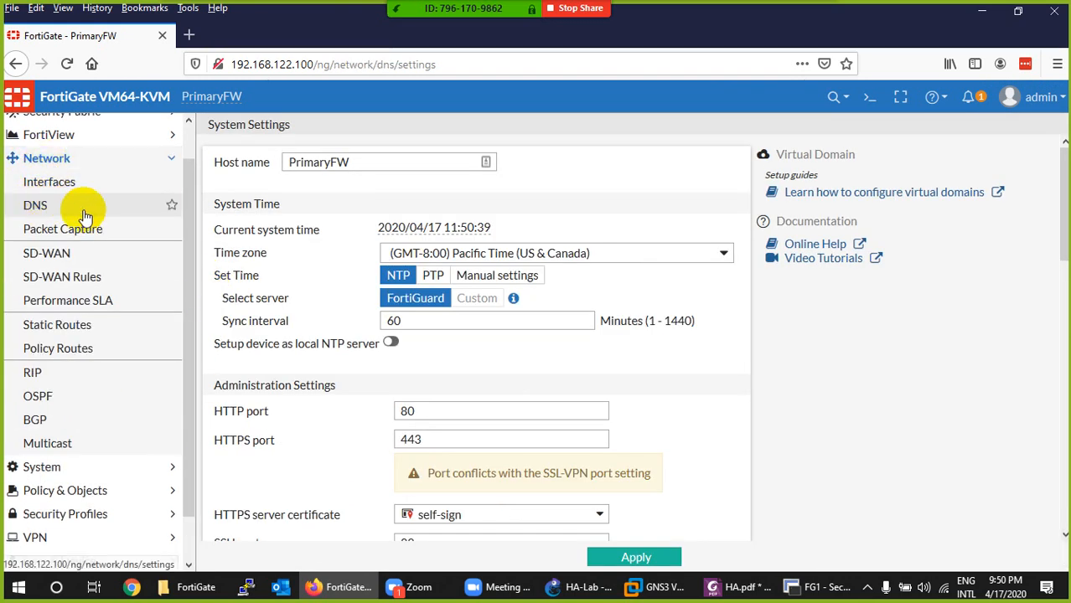
pyautogui.click(52, 325)
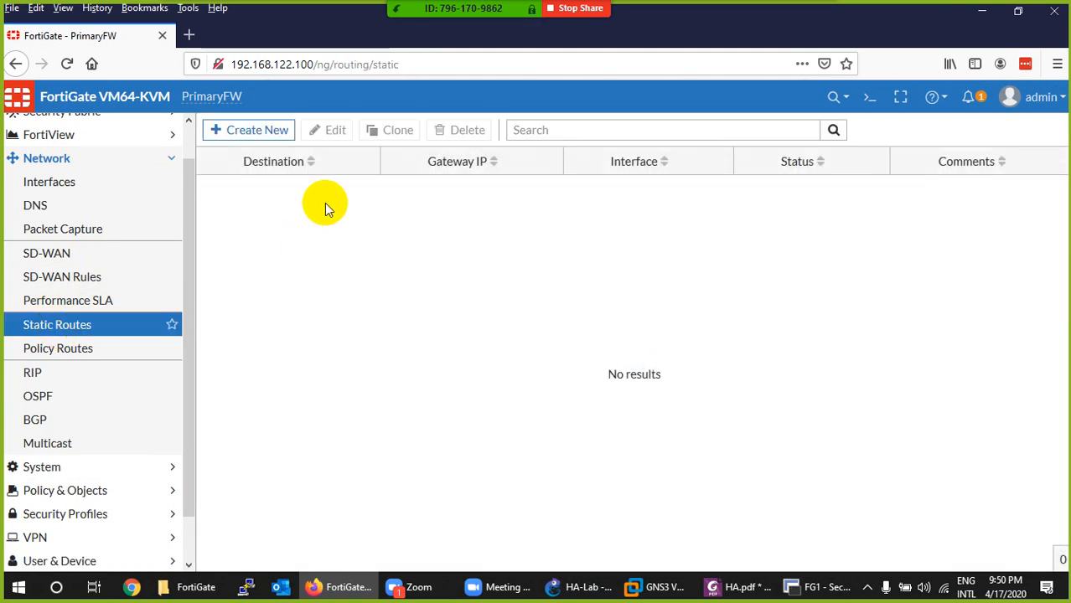
pyautogui.click(270, 137)
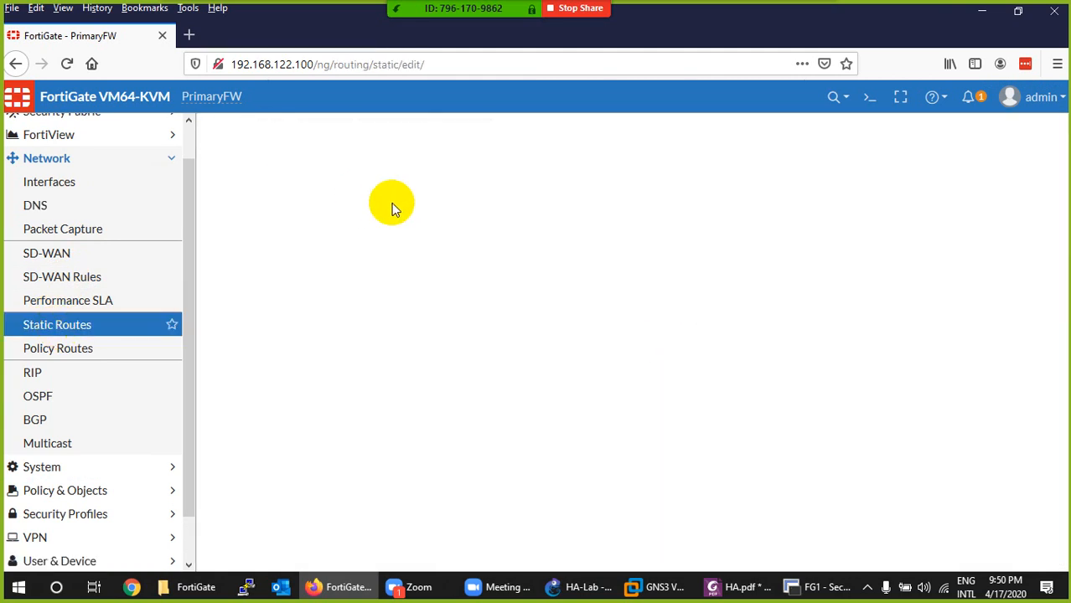
pyautogui.click(426, 208)
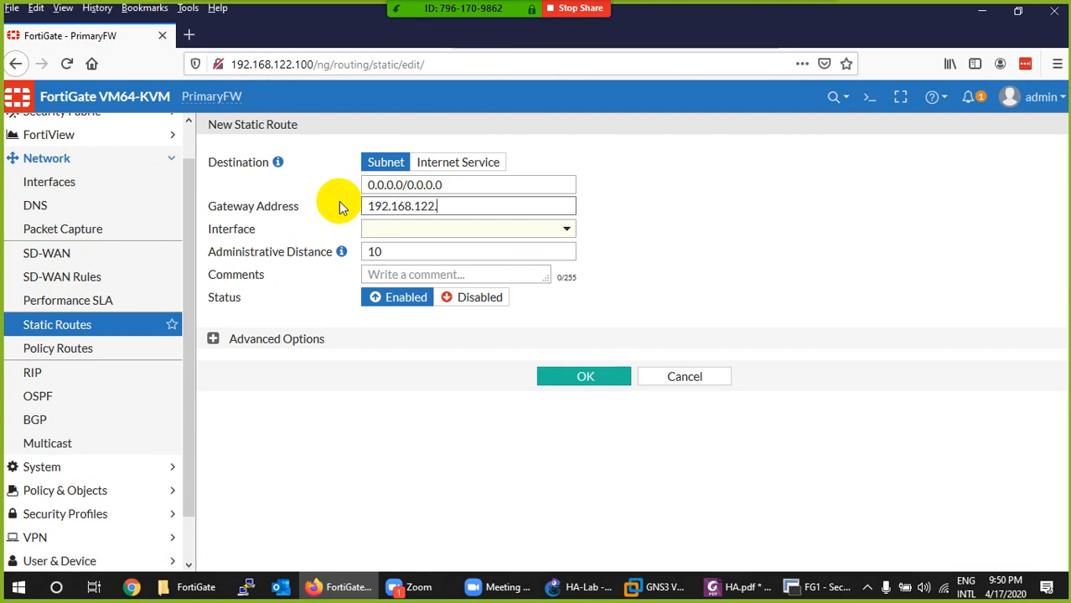
pyautogui.click(578, 586)
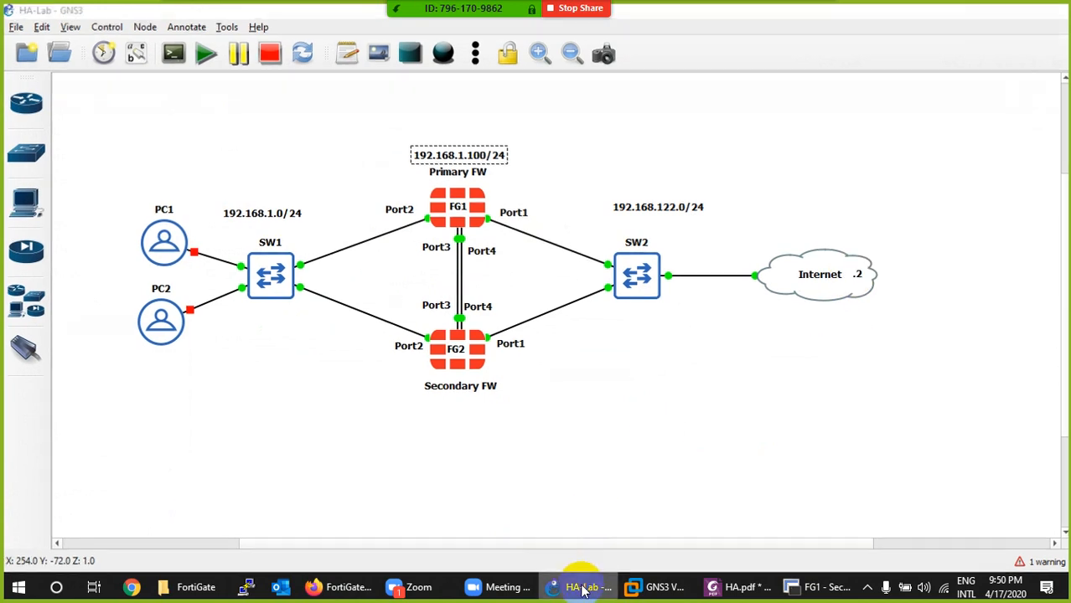
pyautogui.click(578, 587)
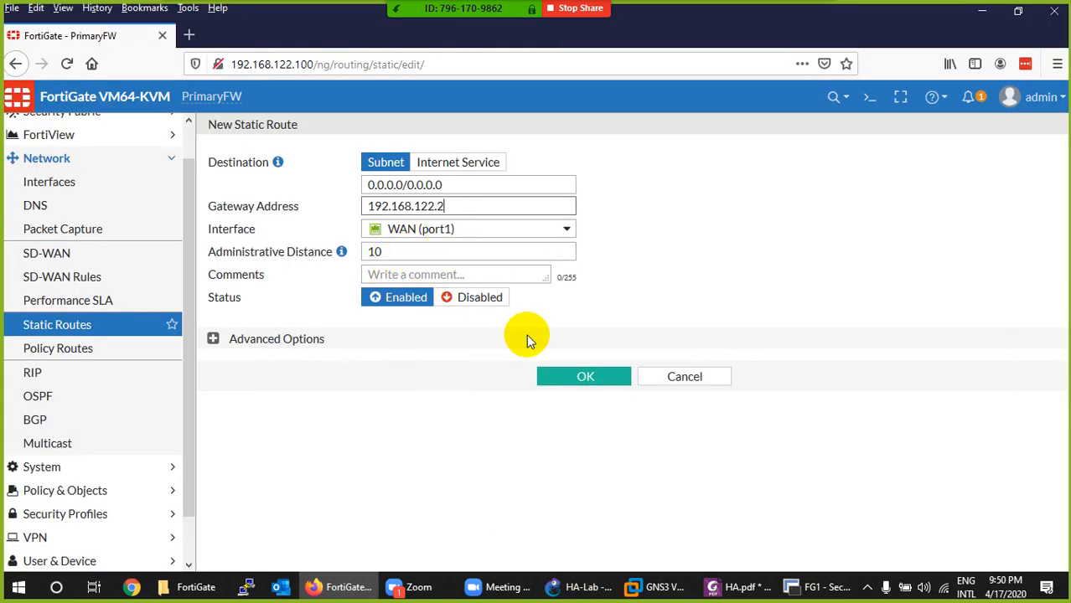
pyautogui.click(555, 379)
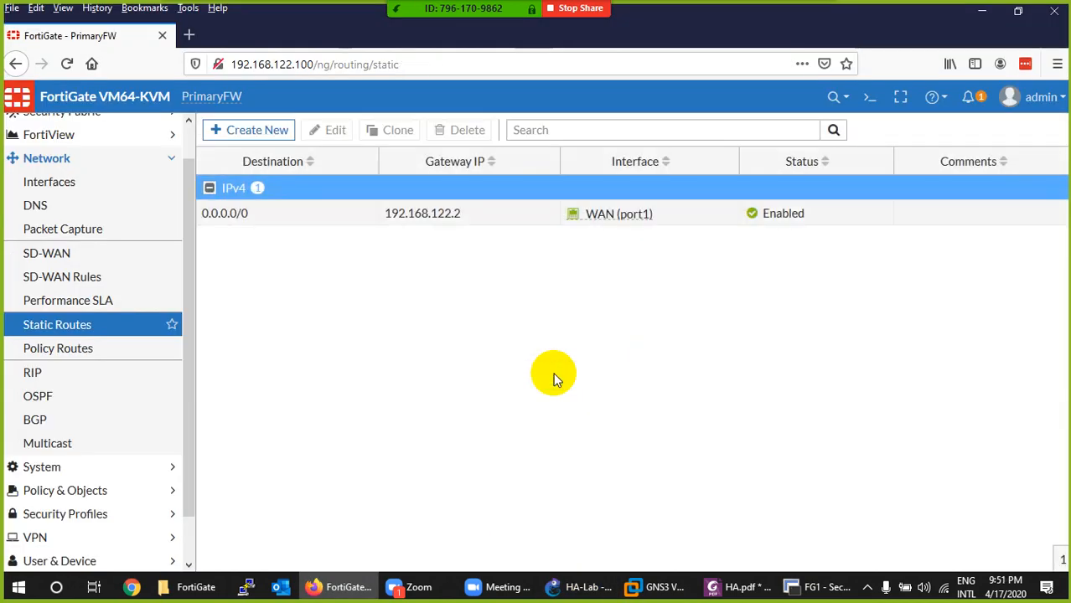
# - Start a new IPv4 policy named Allow-LAN2WAN with LAN (port2) as incoming and WAN (port1) as outgoing interface
pyautogui.scroll(-1, 71, 415)
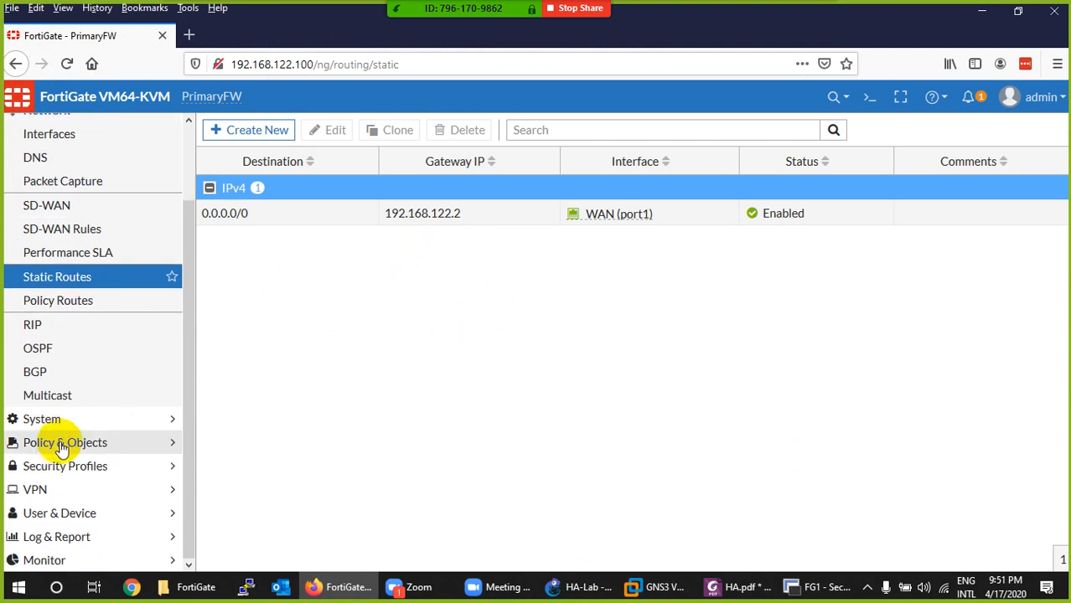
pyautogui.click(61, 444)
pyautogui.click(42, 180)
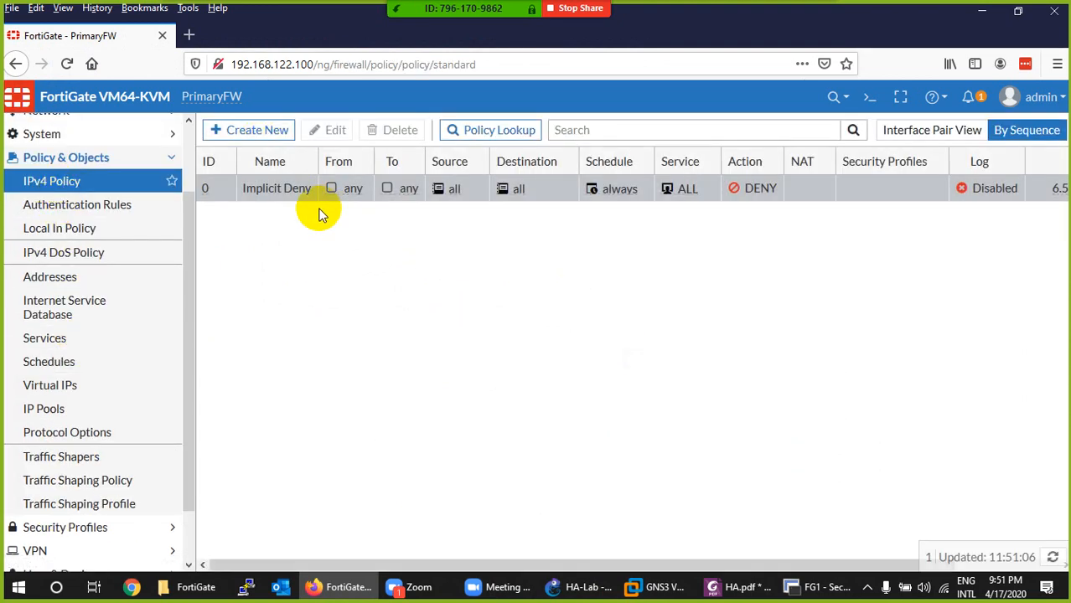
pyautogui.click(253, 131)
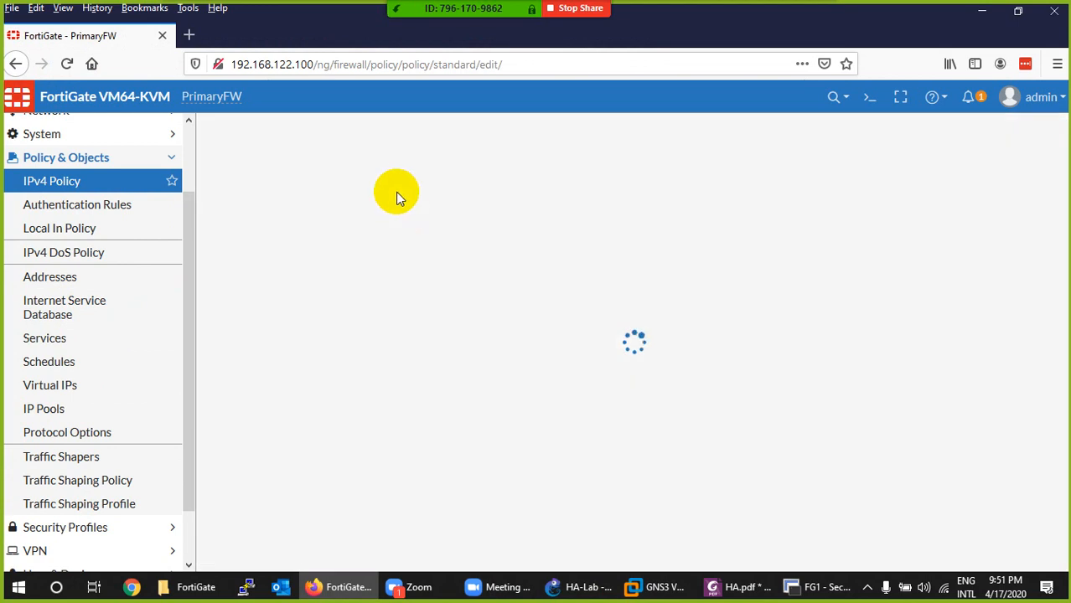
pyautogui.click(407, 176)
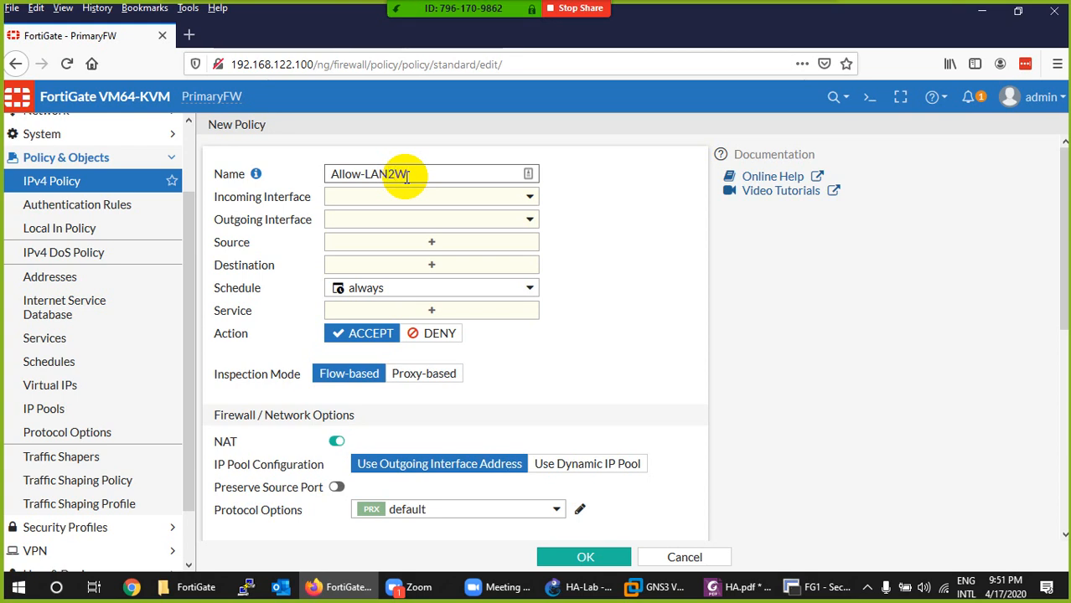
pyautogui.click(404, 197)
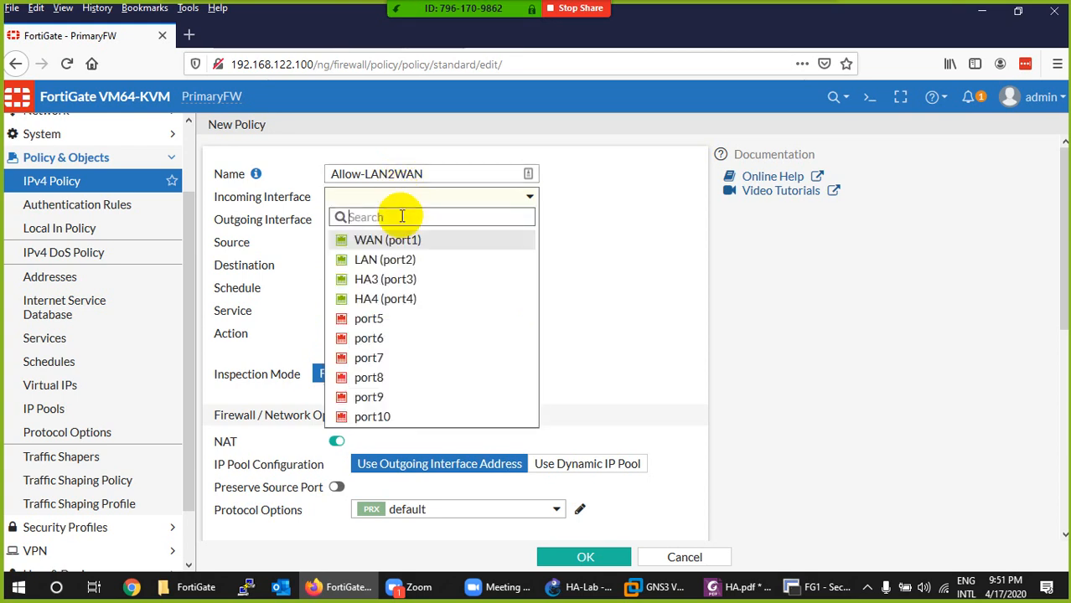
pyautogui.click(373, 261)
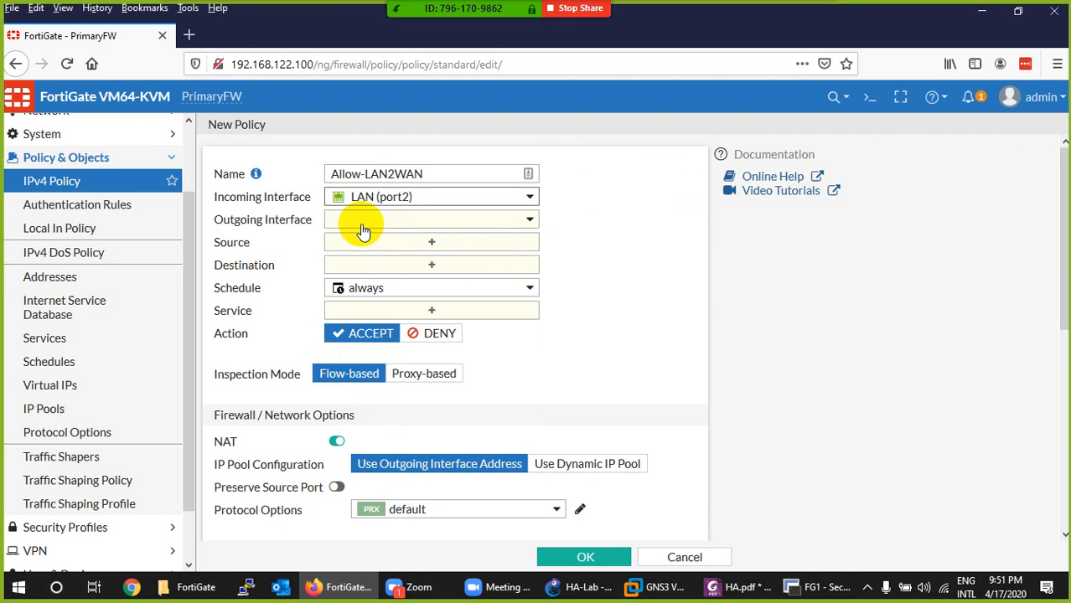
pyautogui.click(361, 222)
pyautogui.click(366, 264)
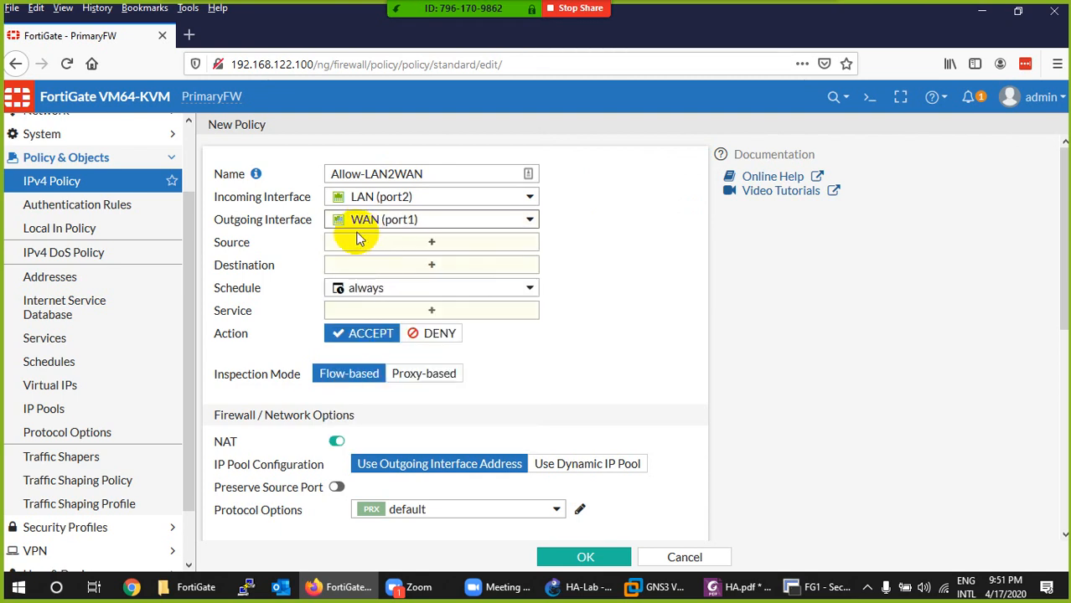
# - Set the policy's source and destination to all and its service to ALL, and save the policy
pyautogui.click(358, 242)
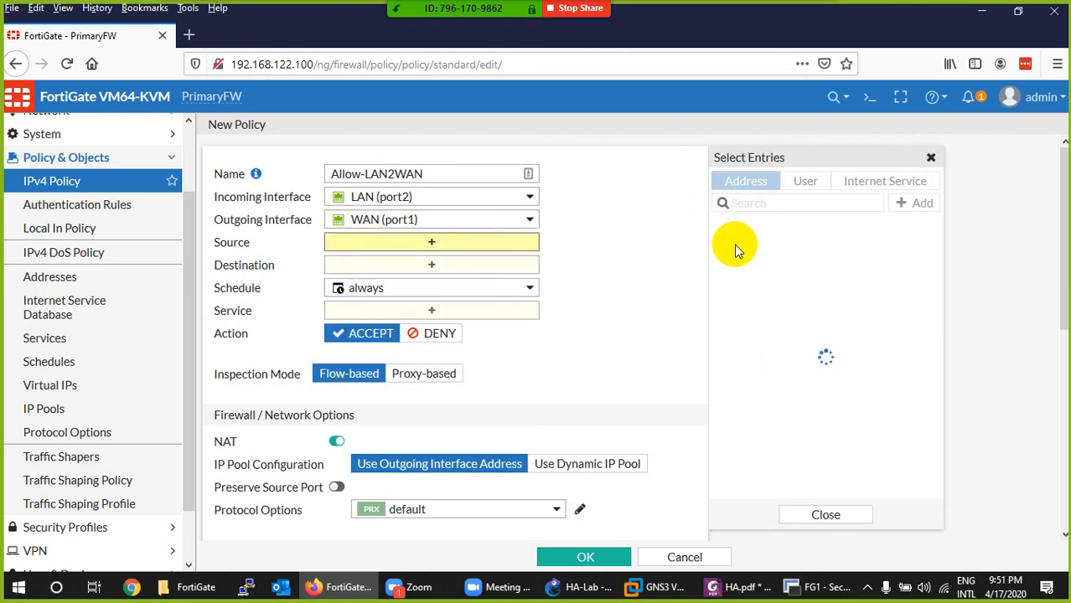
pyautogui.click(741, 247)
pyautogui.click(343, 281)
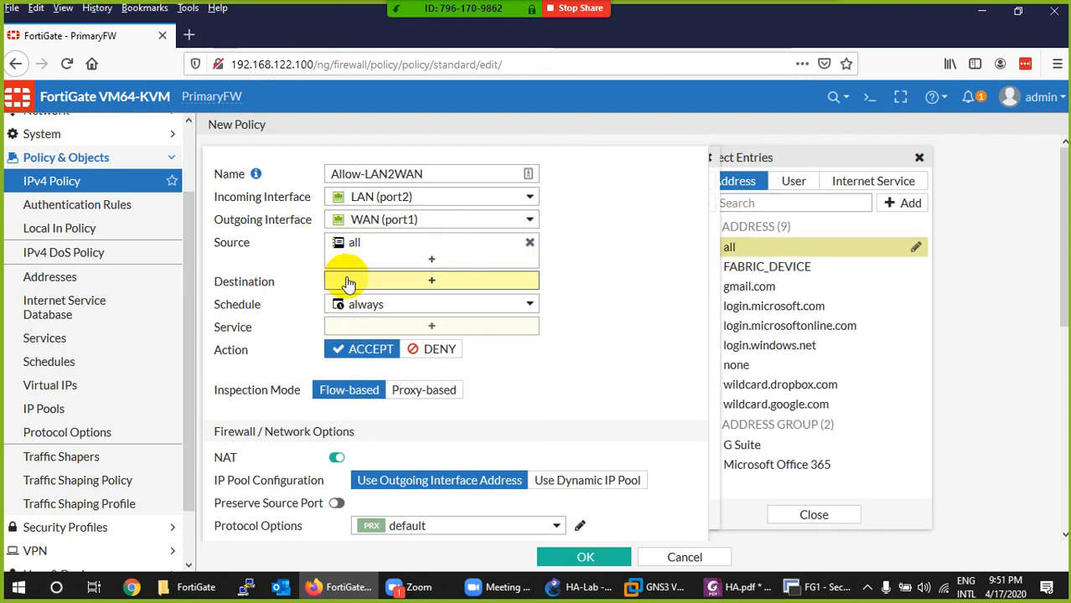
pyautogui.click(737, 247)
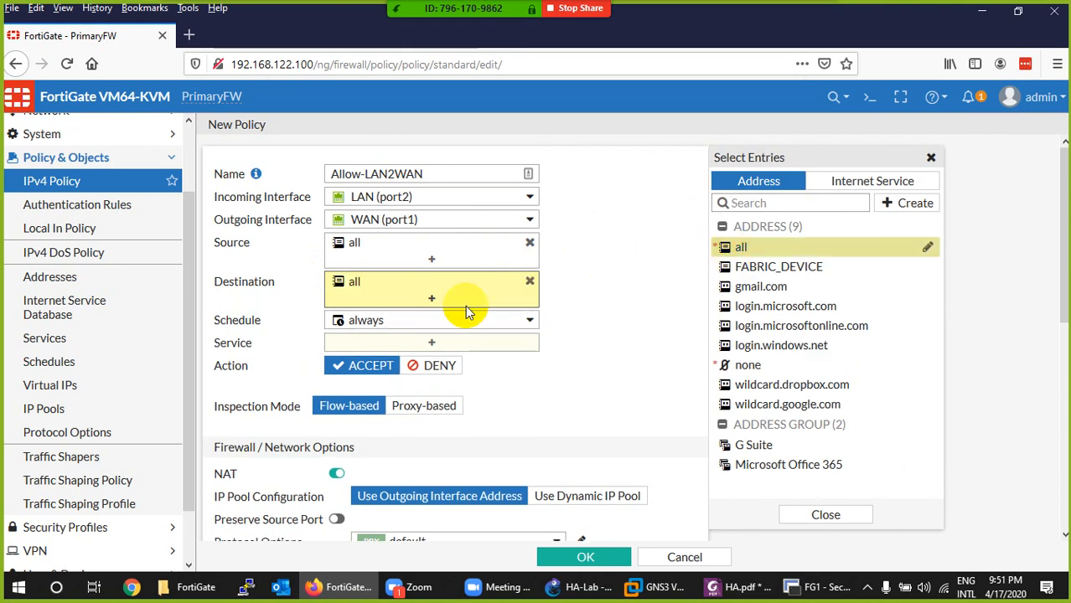
pyautogui.click(383, 343)
pyautogui.click(739, 243)
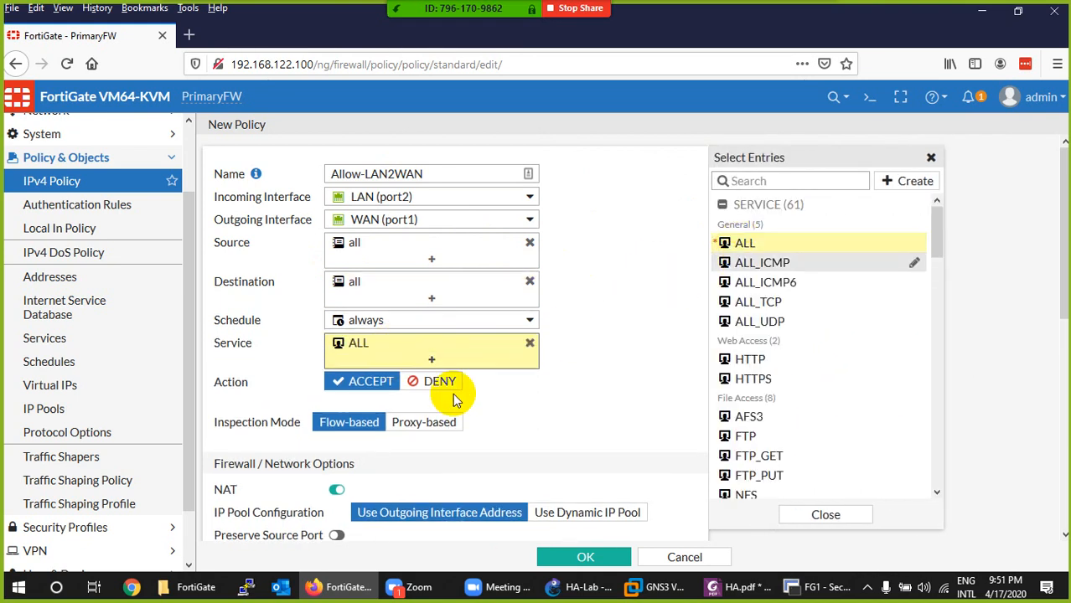
pyautogui.scroll(-2, 436, 415)
pyautogui.scroll(-1, 423, 352)
pyautogui.scroll(-2, 387, 388)
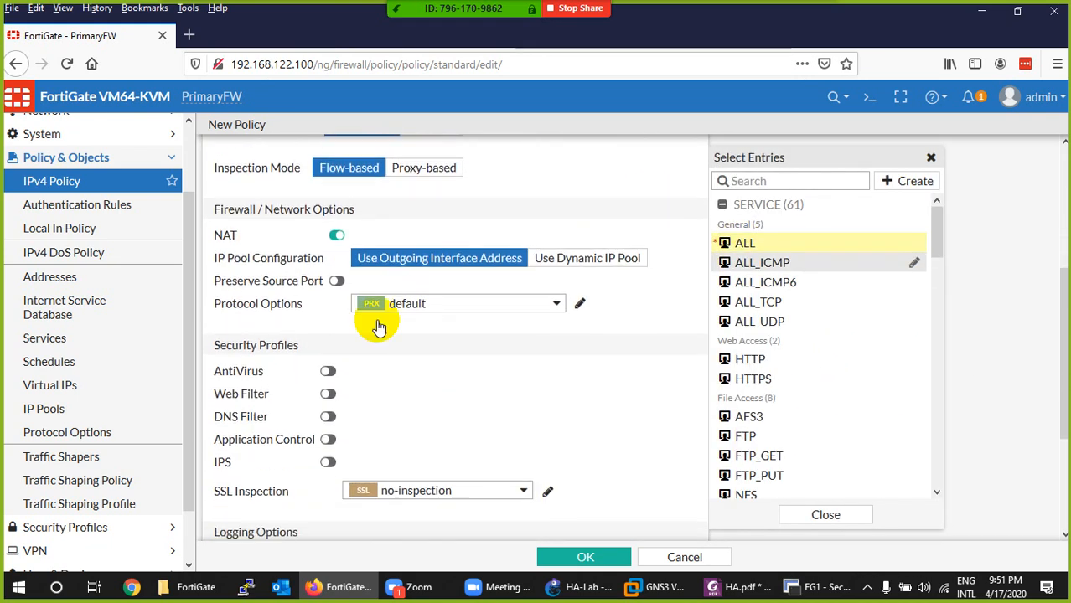
pyautogui.scroll(-3, 367, 312)
pyautogui.click(547, 390)
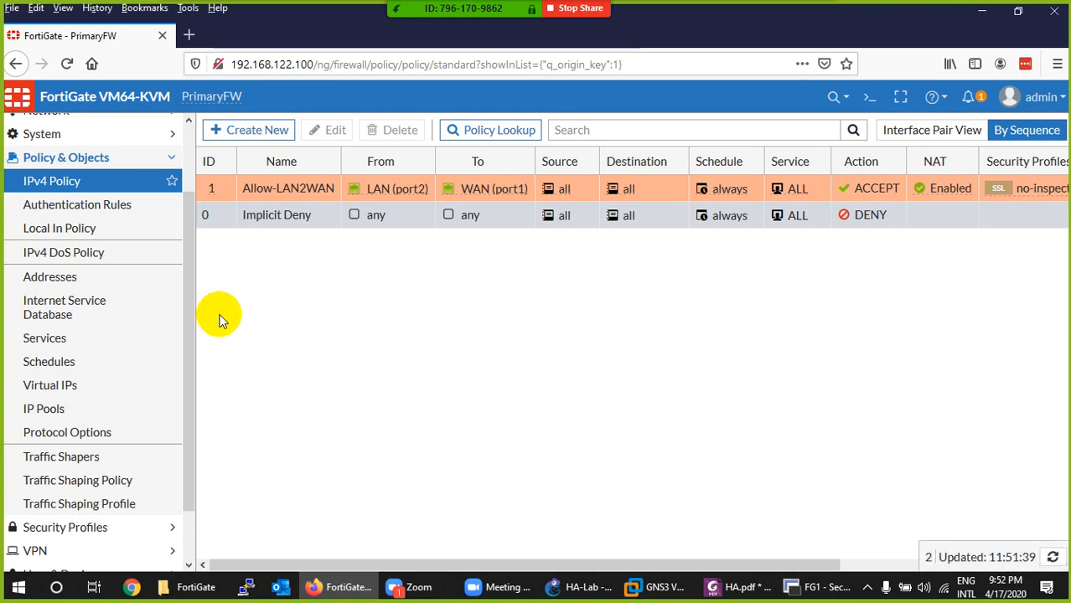
pyautogui.click(188, 97)
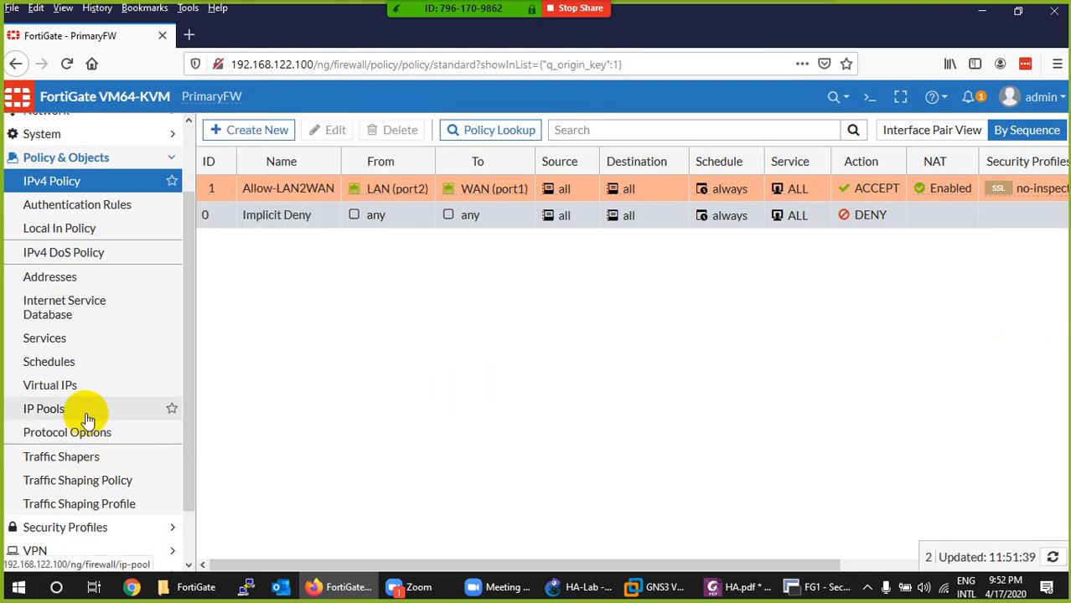
pyautogui.scroll(-2, 48, 407)
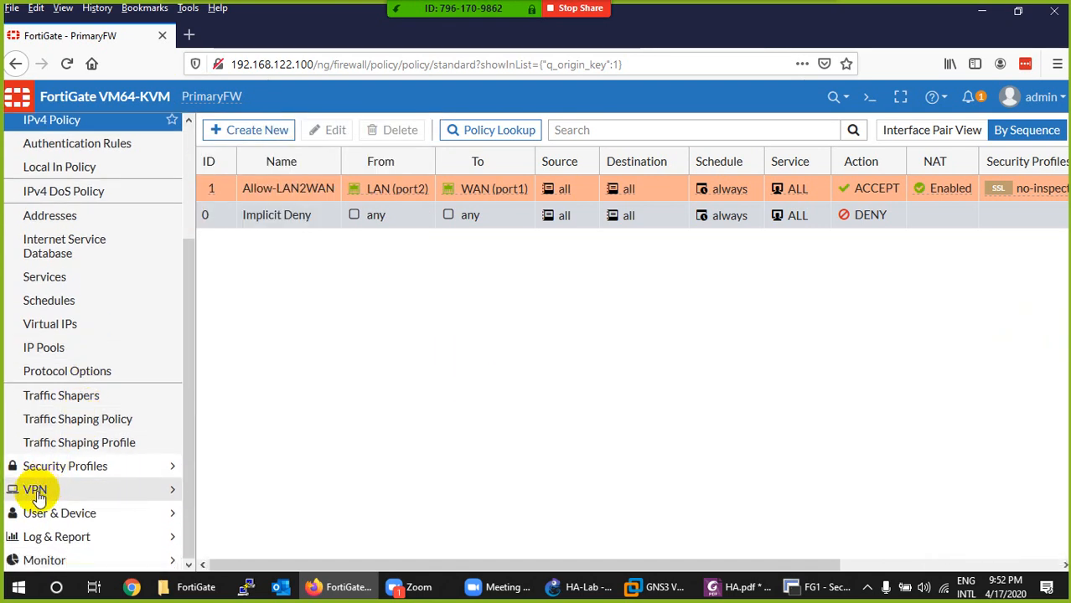
pyautogui.scroll(5, 38, 339)
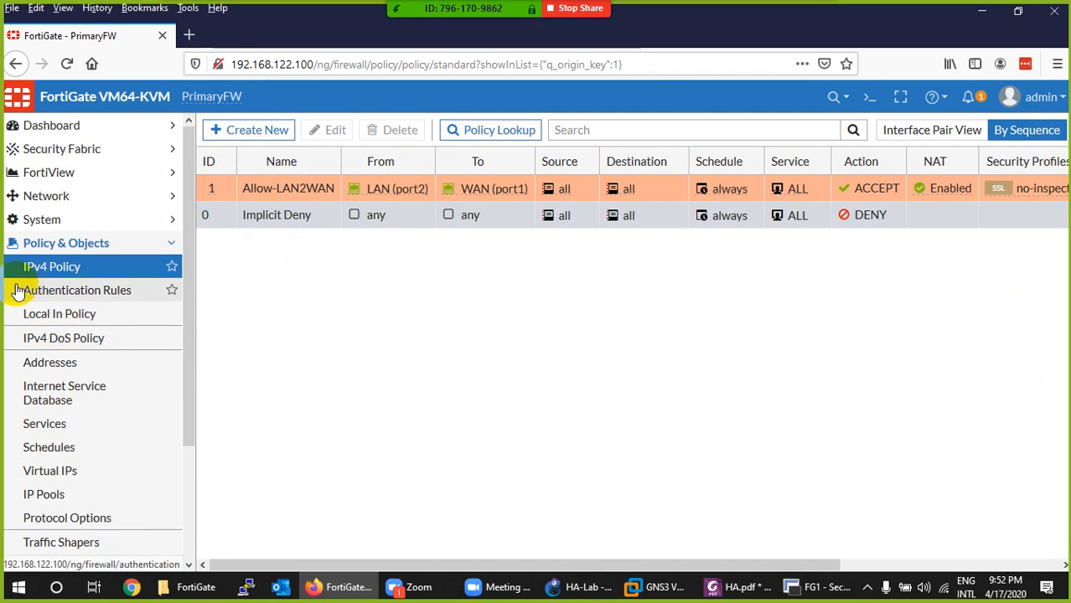
pyautogui.click(25, 270)
pyautogui.scroll(-3, 74, 394)
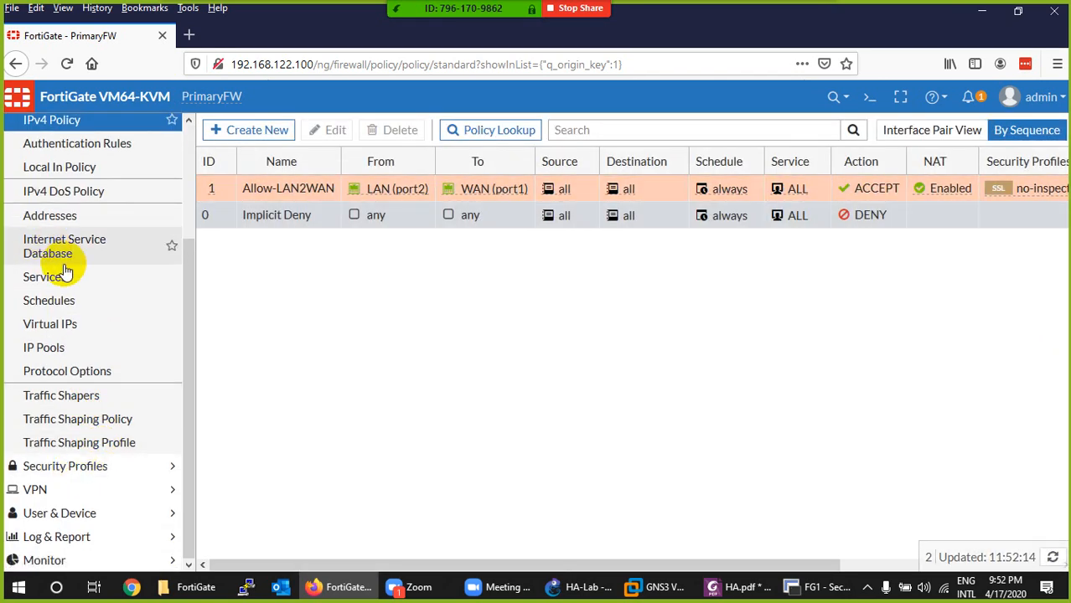
# - Set the firewall's high-availability mode to Active-Passive with a device priority of 100
pyautogui.scroll(3, 67, 260)
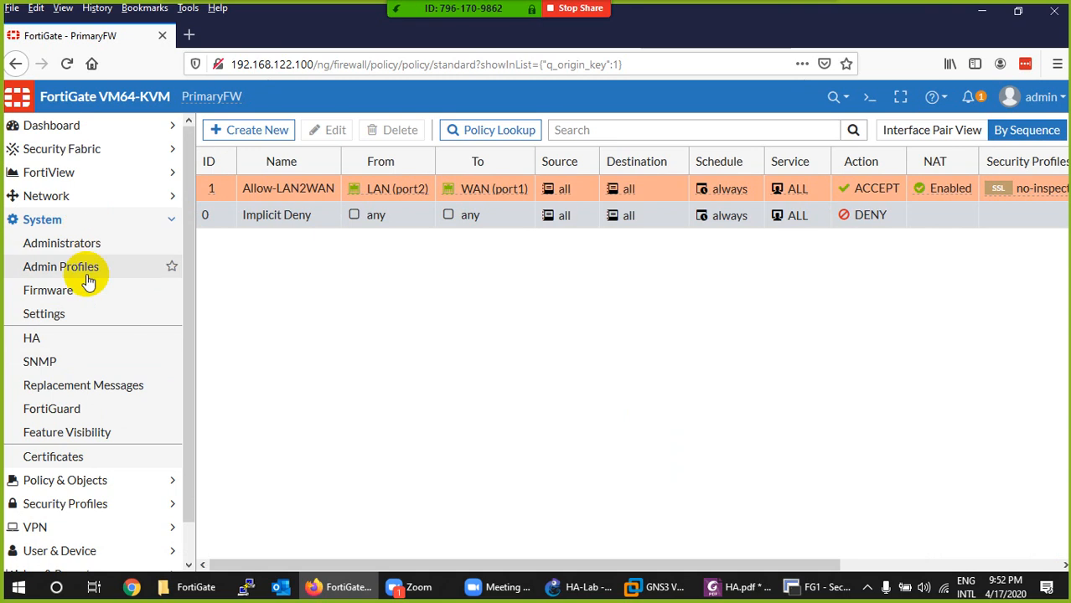
pyautogui.click(34, 343)
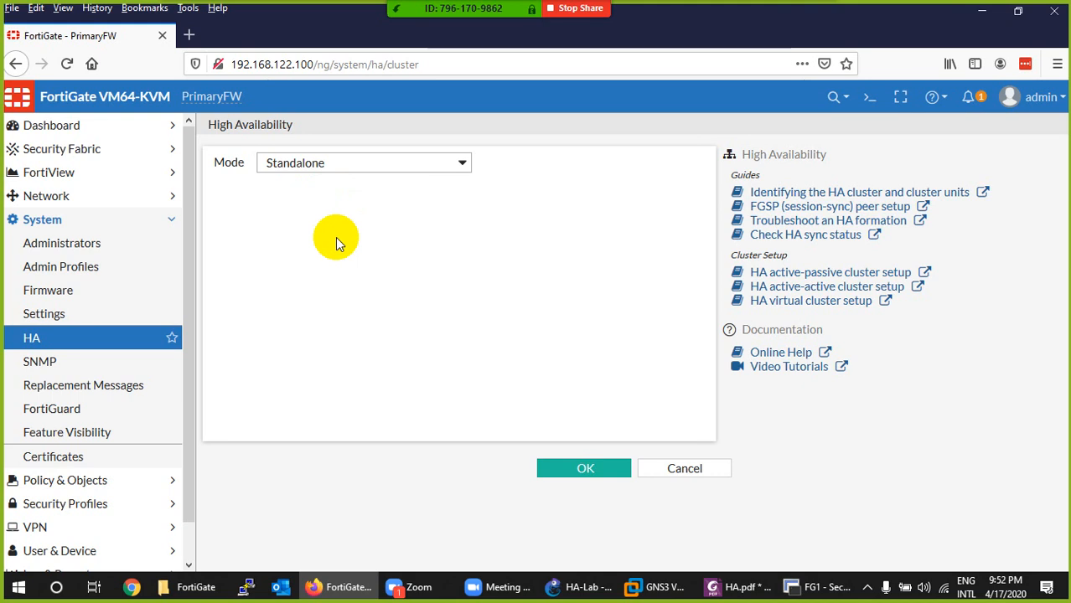
pyautogui.click(346, 163)
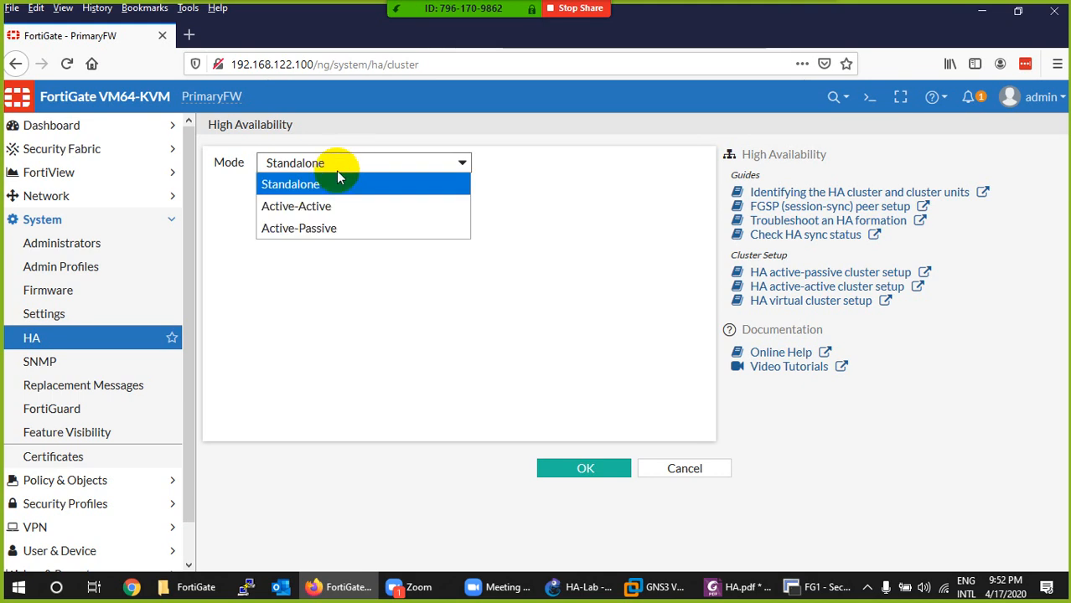
pyautogui.click(327, 230)
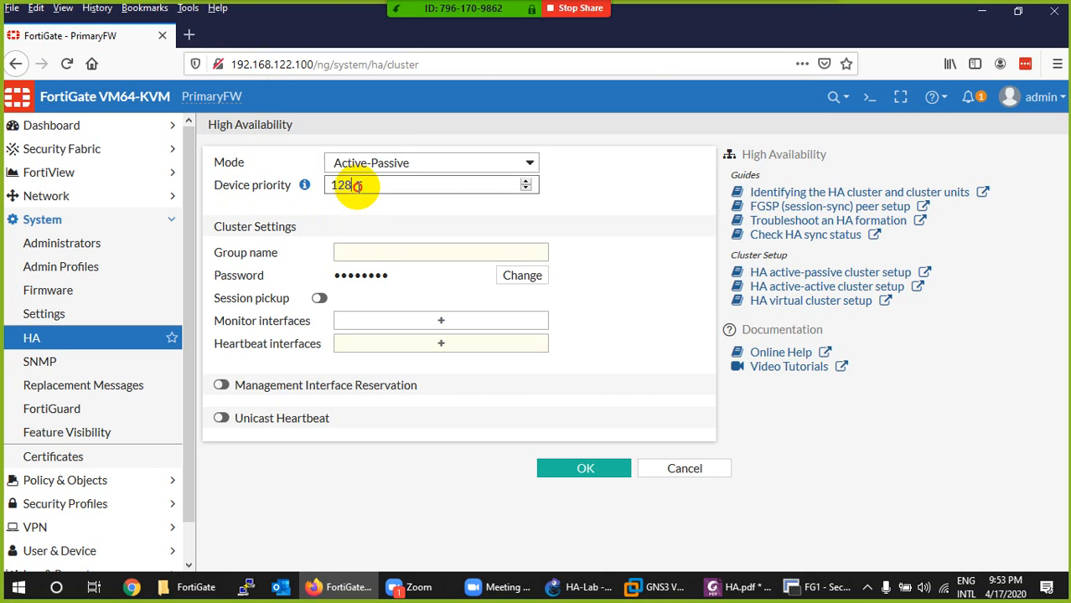
pyautogui.moveTo(354, 187); pyautogui.dragTo(330, 187)
pyautogui.write('100')
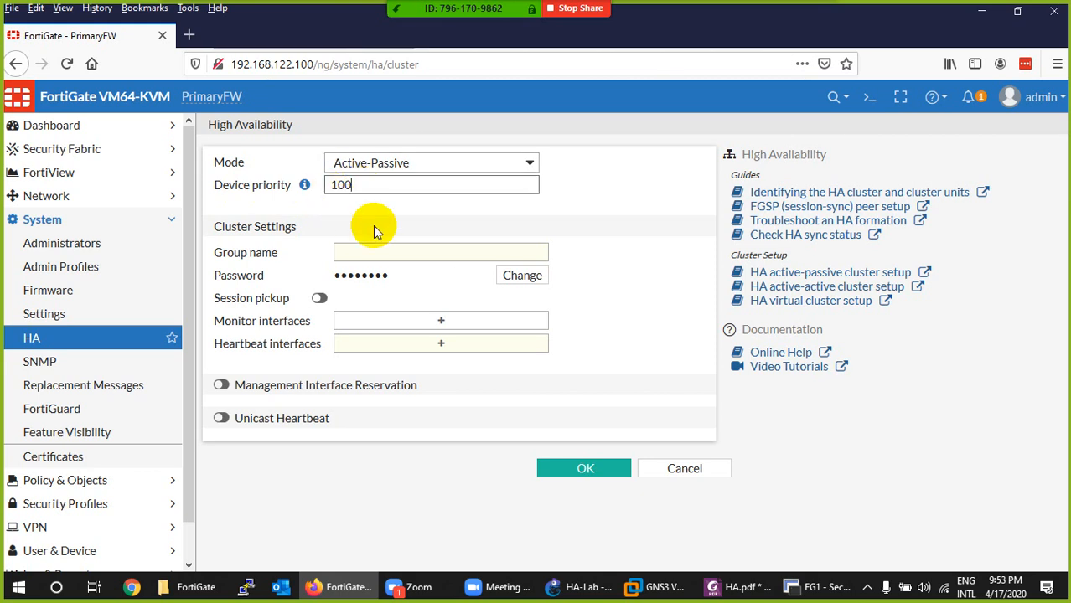
# - Name the HA cluster group HAG, enter the cluster password and reveal it for checking
pyautogui.click(346, 251)
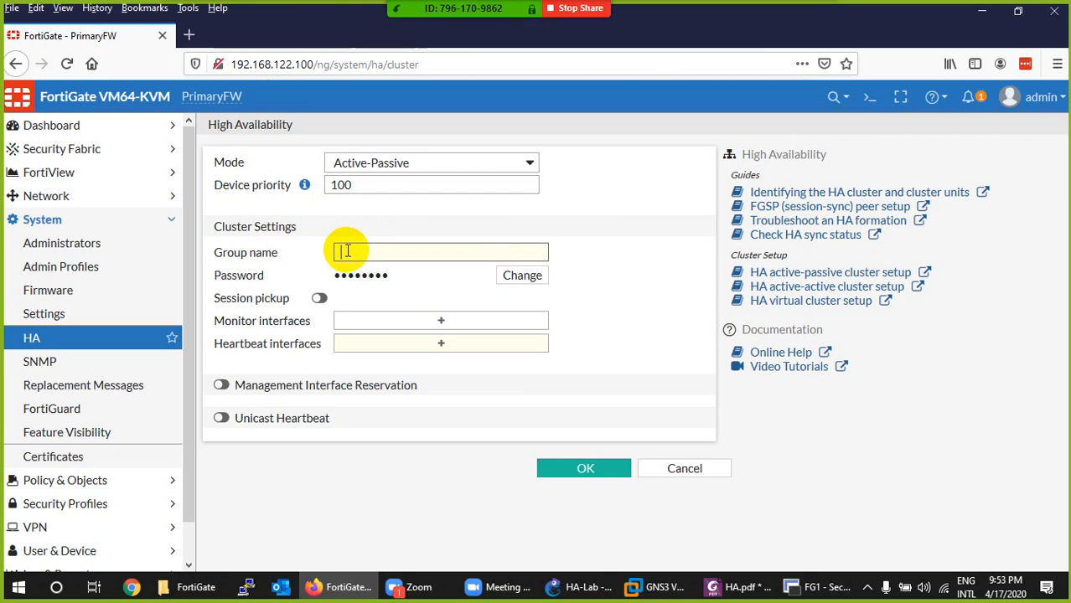
pyautogui.write('HAG')
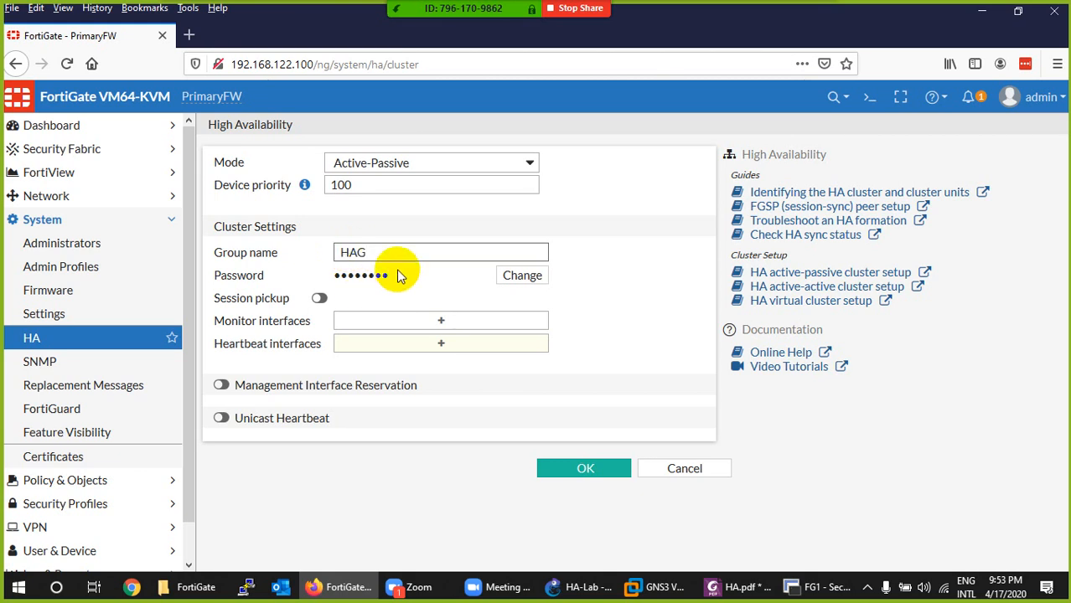
pyautogui.click(515, 275)
pyautogui.write('••')
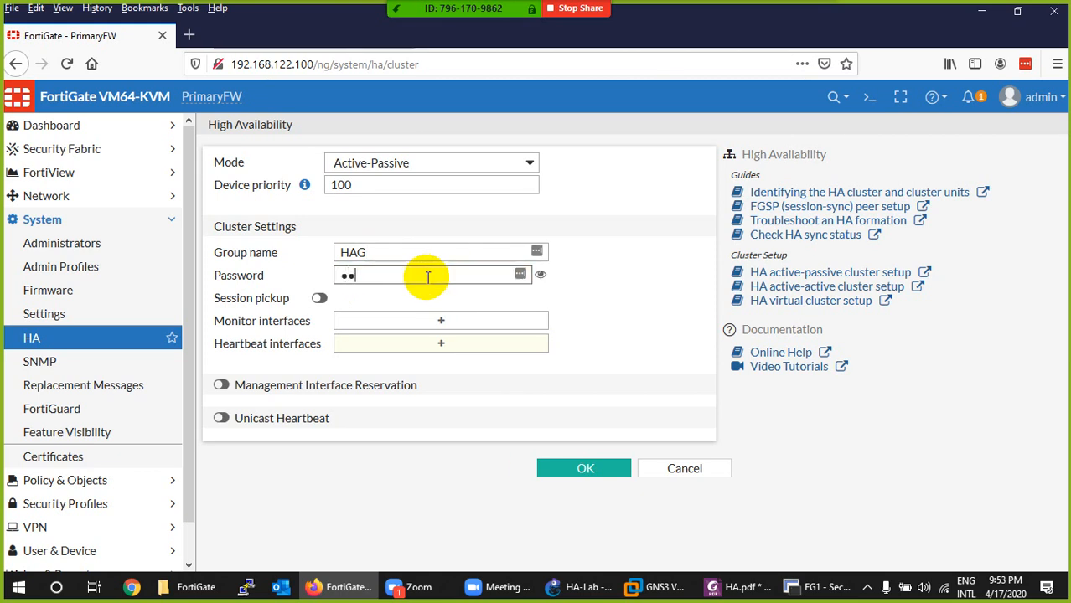
pyautogui.write('3456')
pyautogui.click(540, 274)
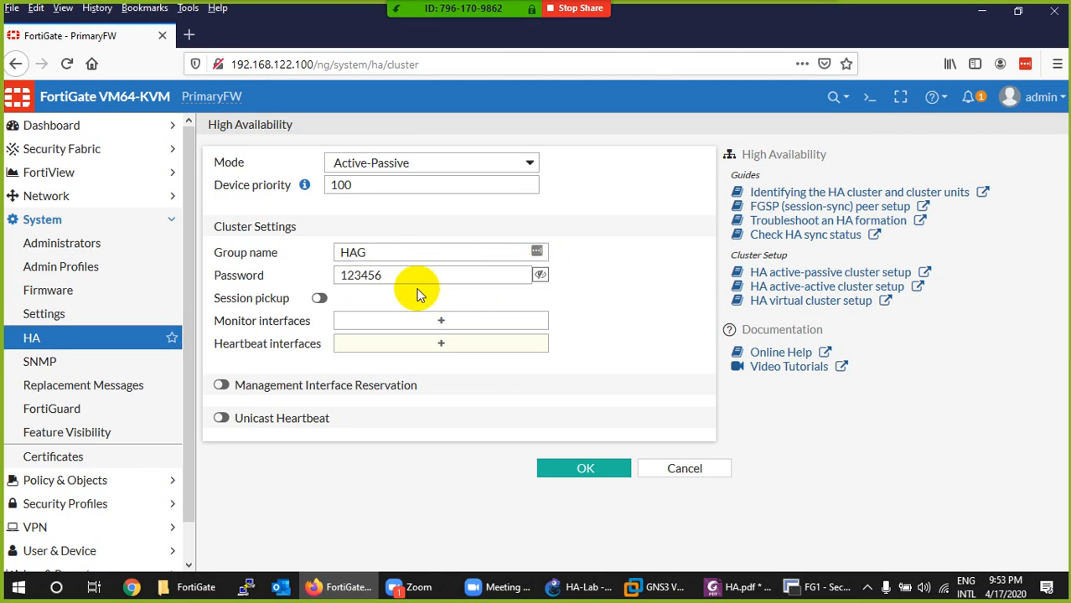
pyautogui.click(540, 276)
pyautogui.click(540, 276)
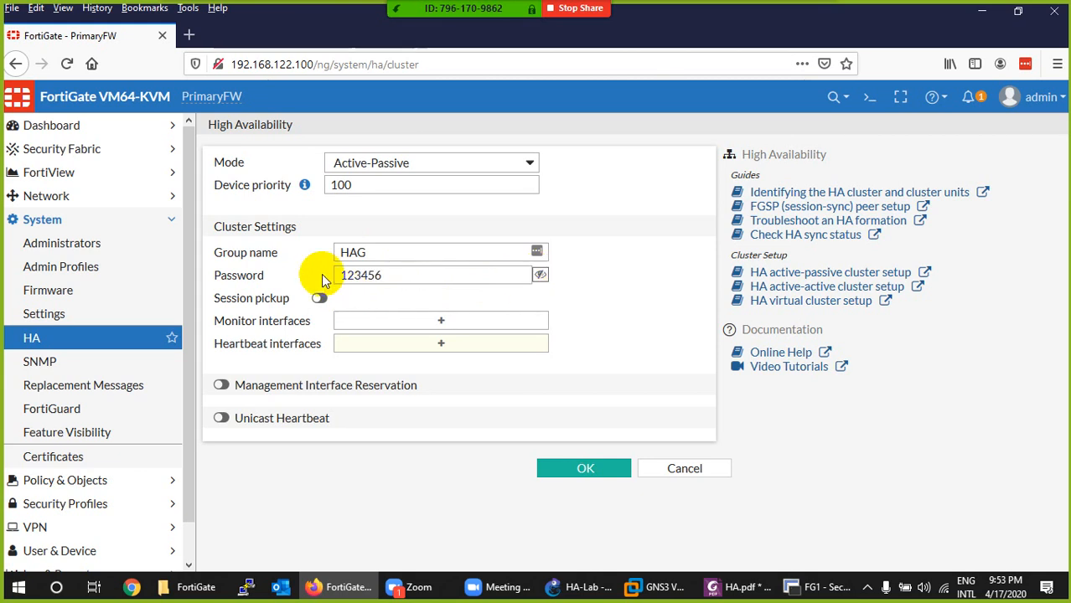
pyautogui.doubleClick(331, 184)
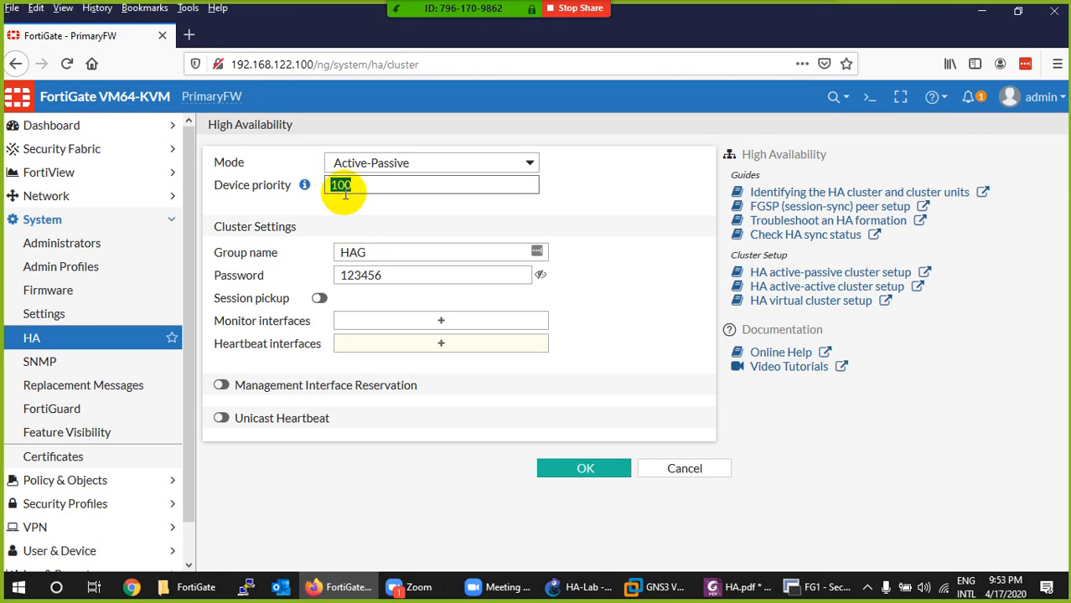
# - Enable session pickup for the HA cluster and add WAN (port1) as a monitored interface
pyautogui.click(211, 96)
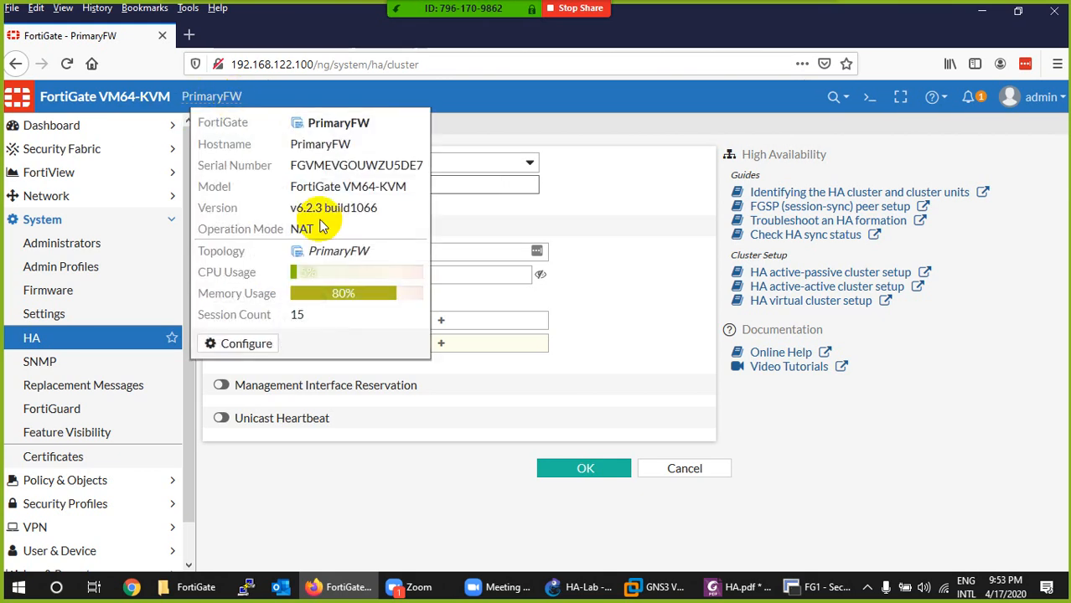
pyautogui.click(482, 294)
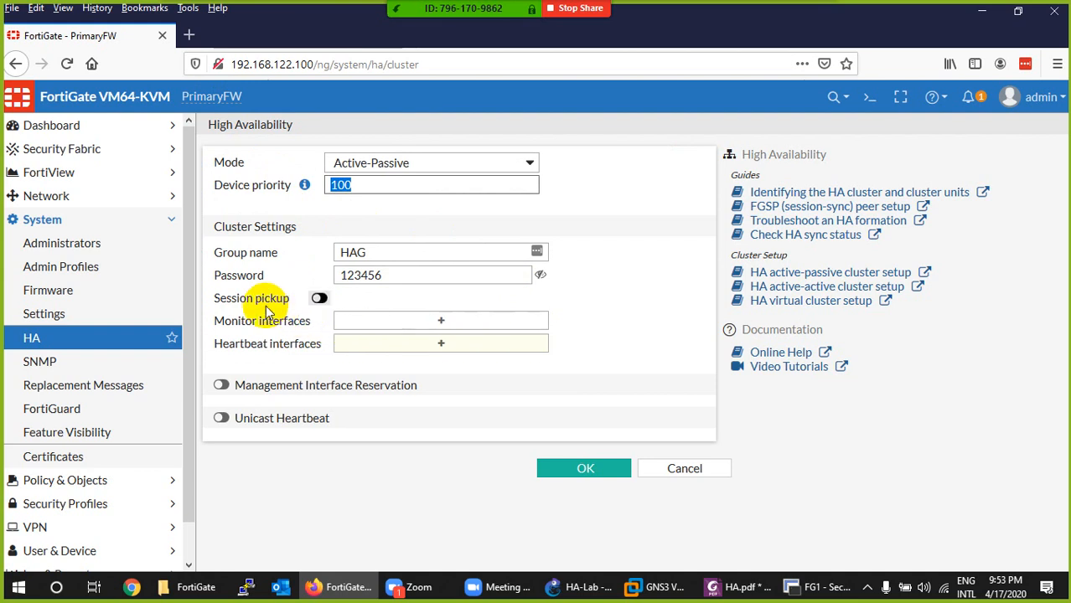
pyautogui.click(321, 301)
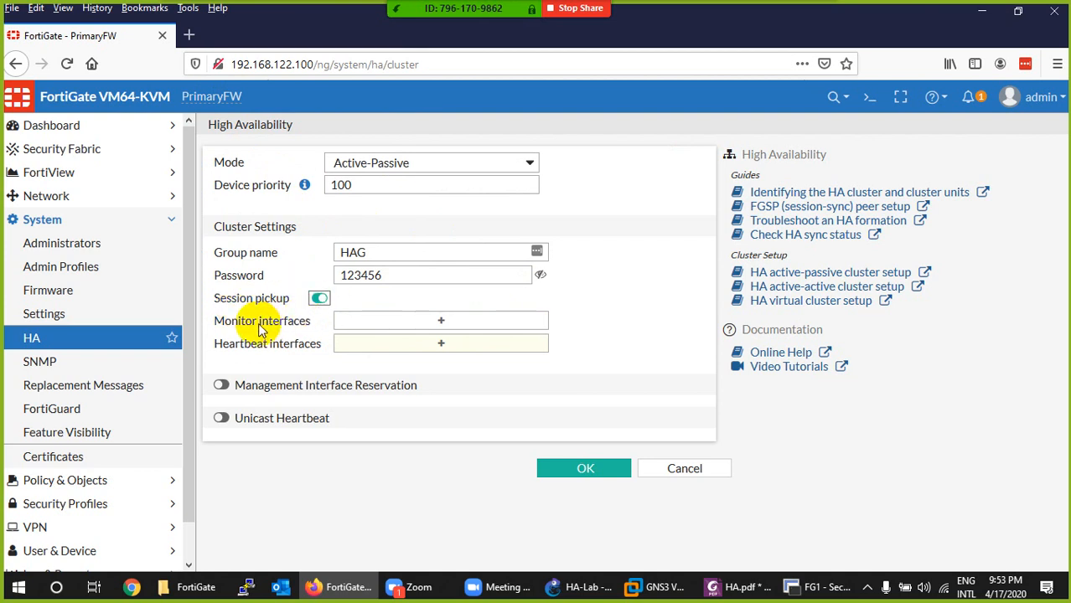
pyautogui.click(413, 323)
pyautogui.click(555, 587)
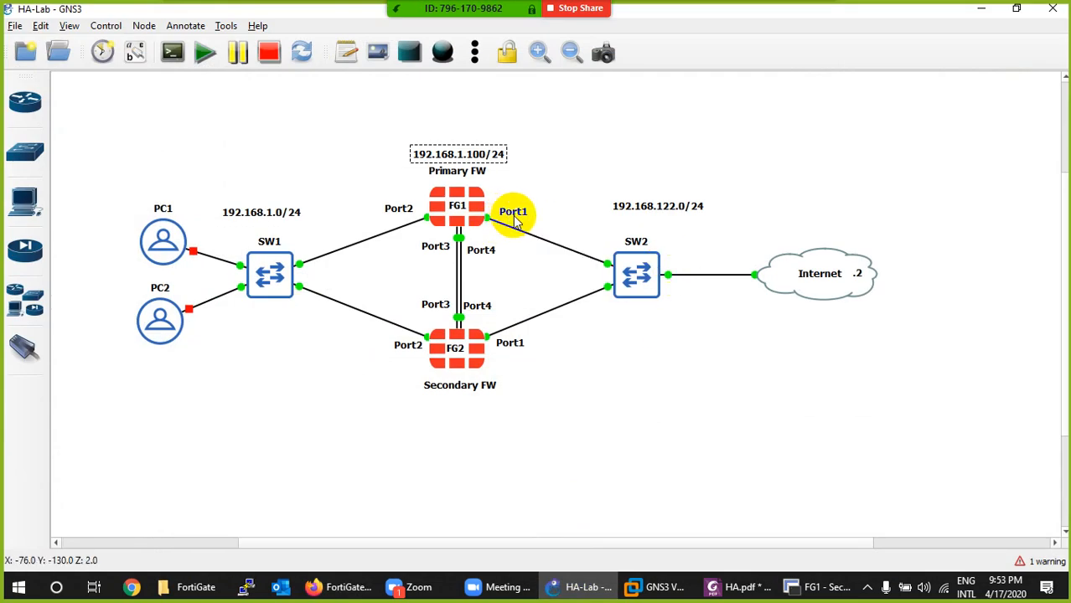
pyautogui.click(577, 592)
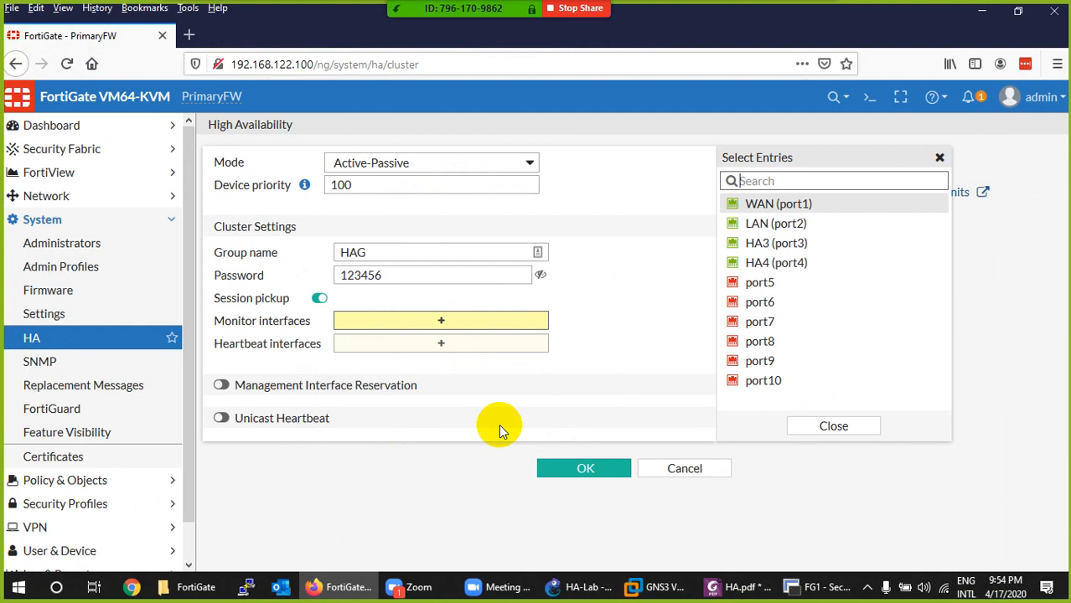
pyautogui.click(759, 208)
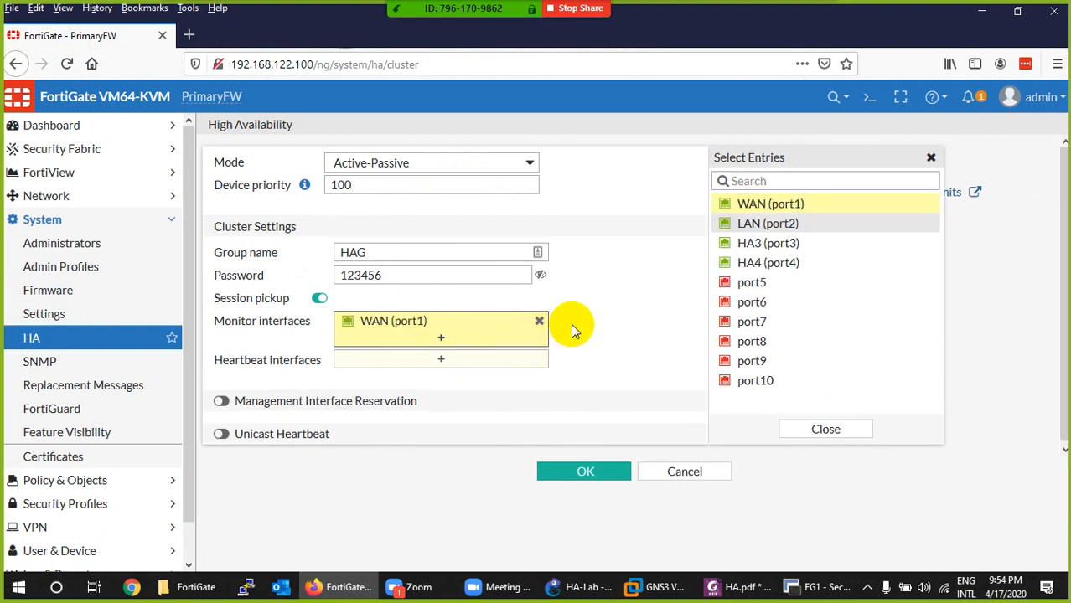
# - Add HA3 (port3) and HA4 (port4) as the cluster's heartbeat interfaces
pyautogui.moveTo(408, 331)
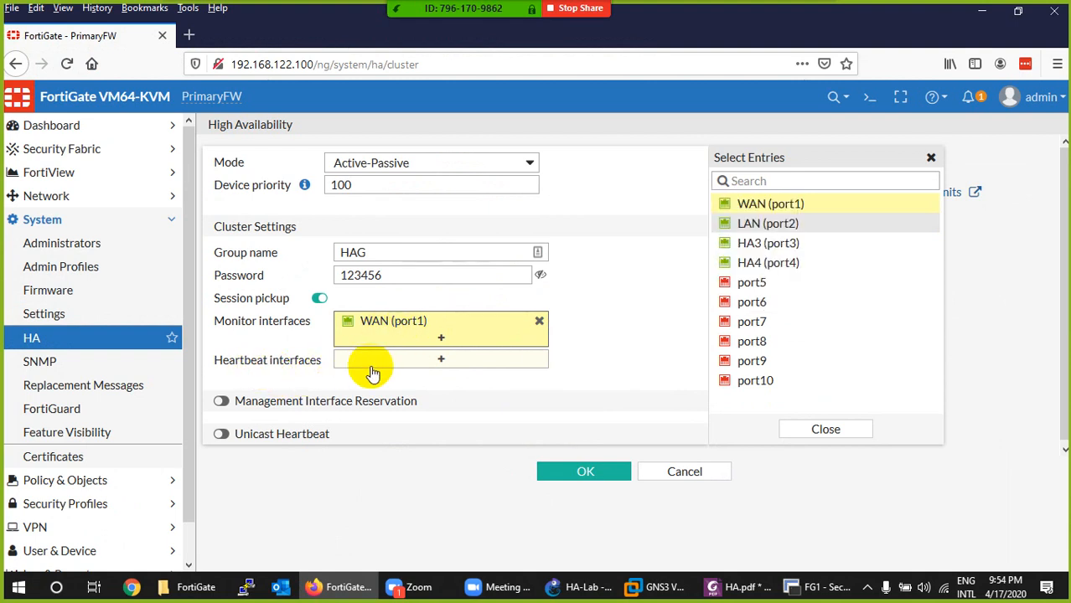
pyautogui.click(395, 359)
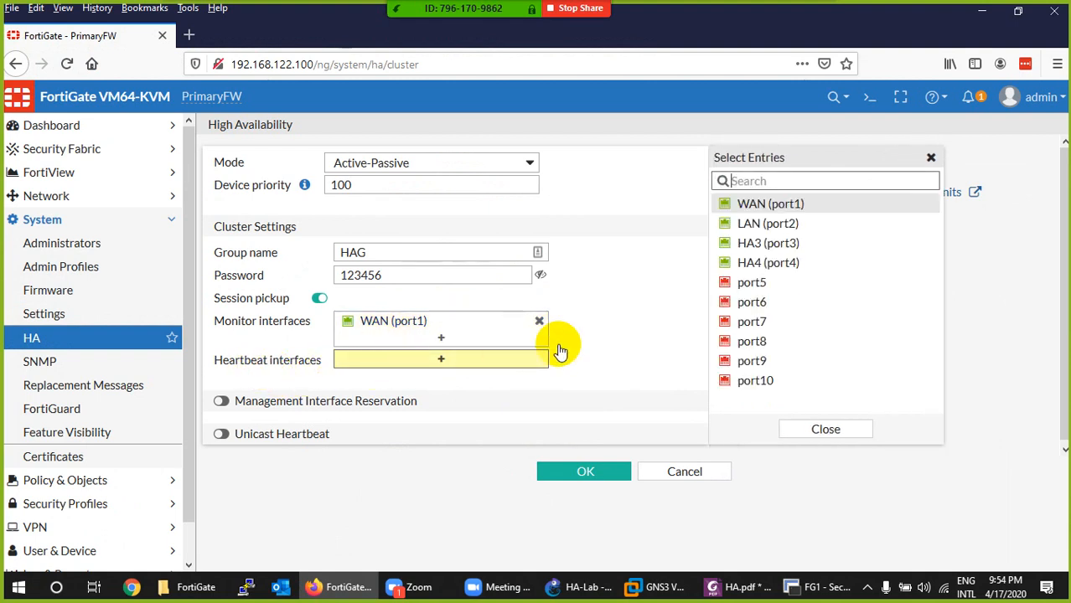
pyautogui.click(579, 587)
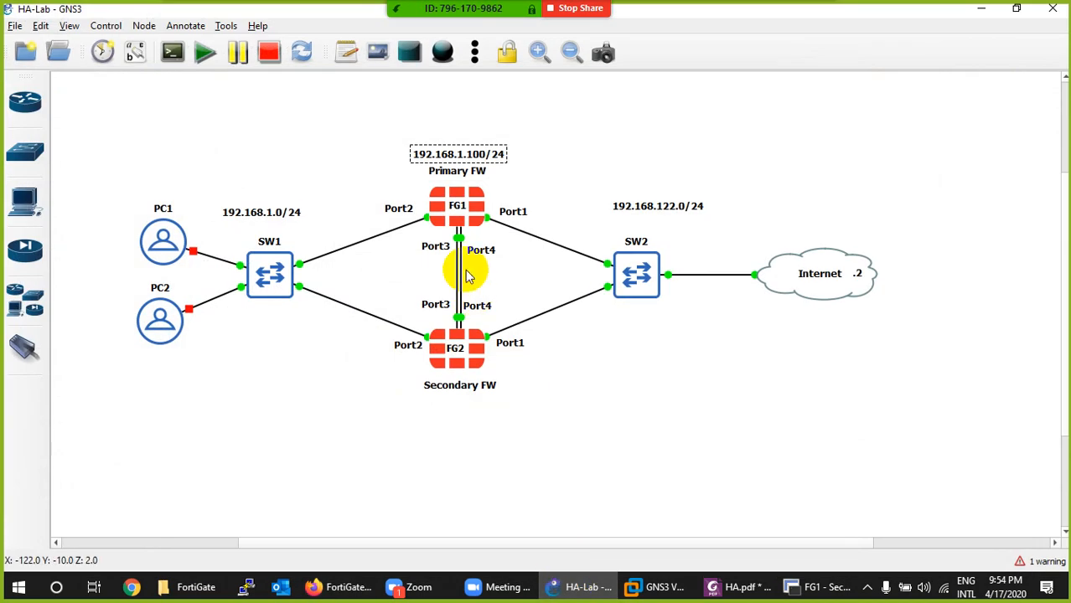
pyautogui.click(581, 587)
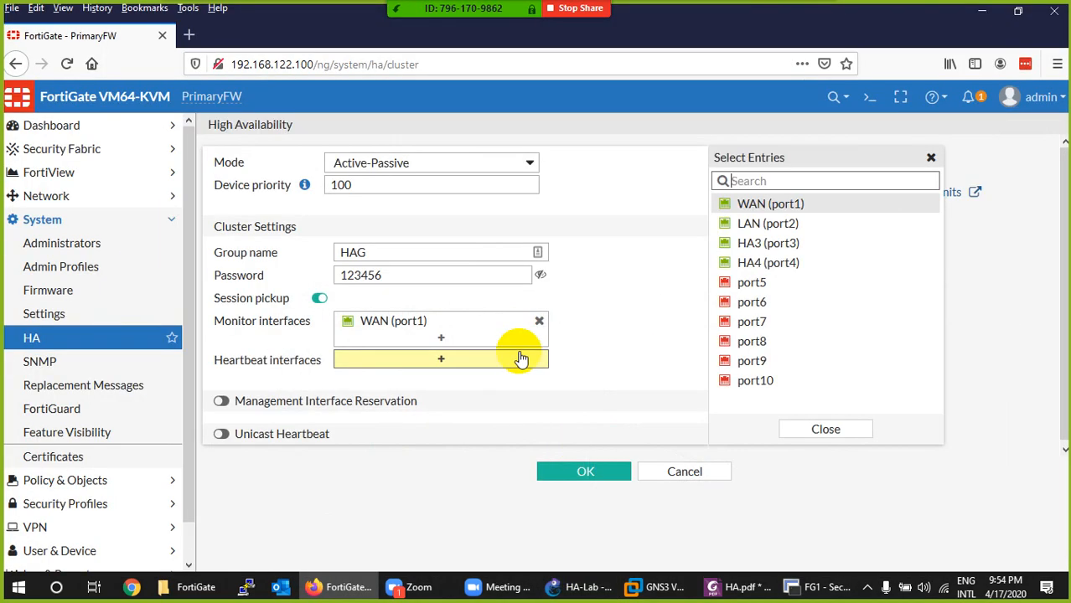
pyautogui.click(757, 243)
pyautogui.click(756, 265)
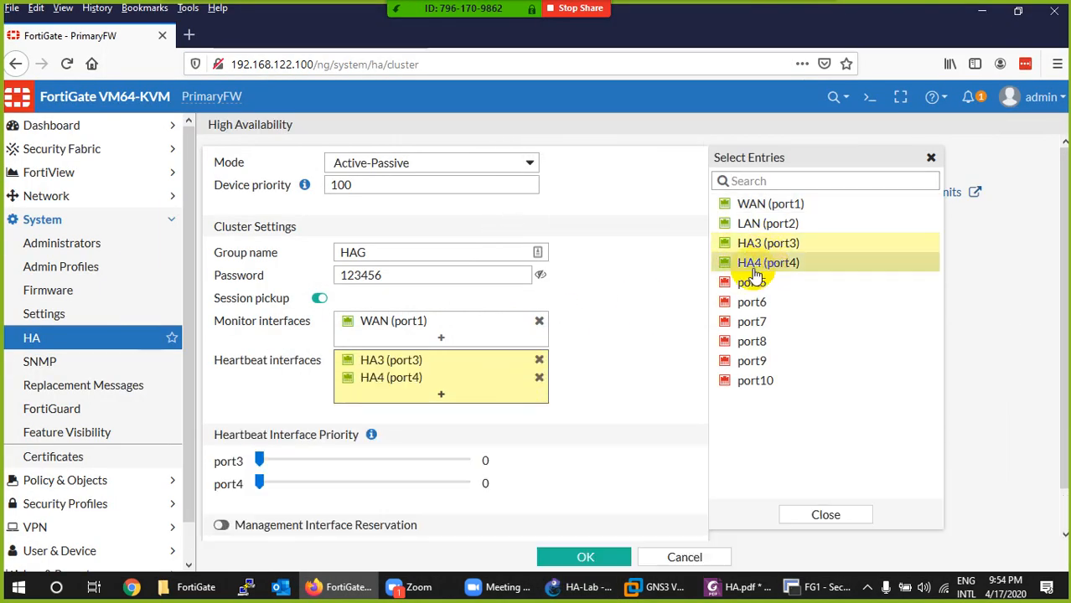
# - Set the heartbeat interface priority to 512 for port3 and 257 for port4
pyautogui.scroll(-1, 409, 423)
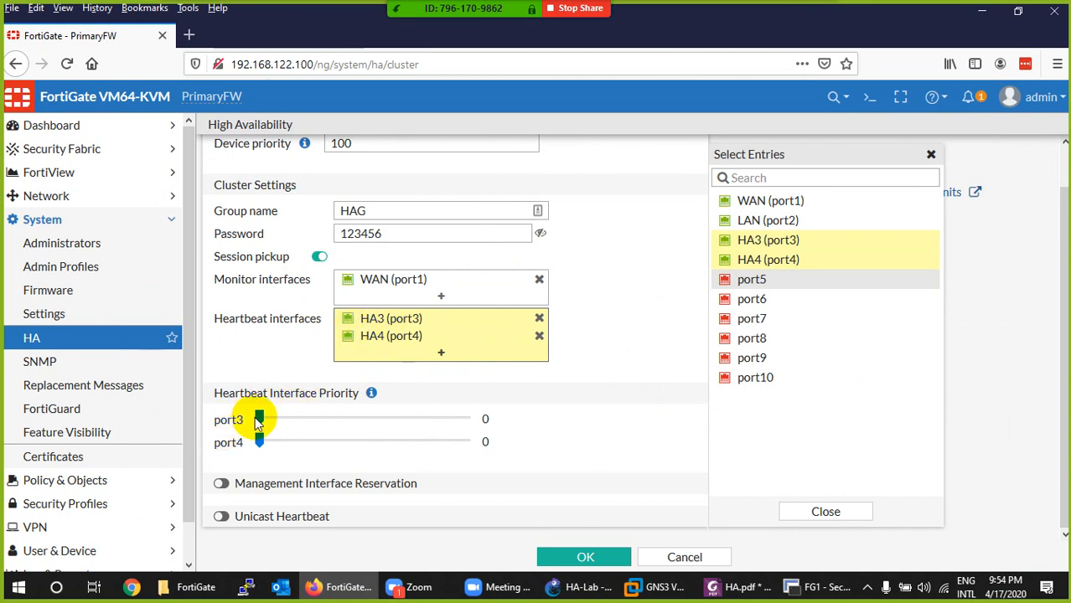
pyautogui.moveTo(259, 419); pyautogui.dragTo(487, 415)
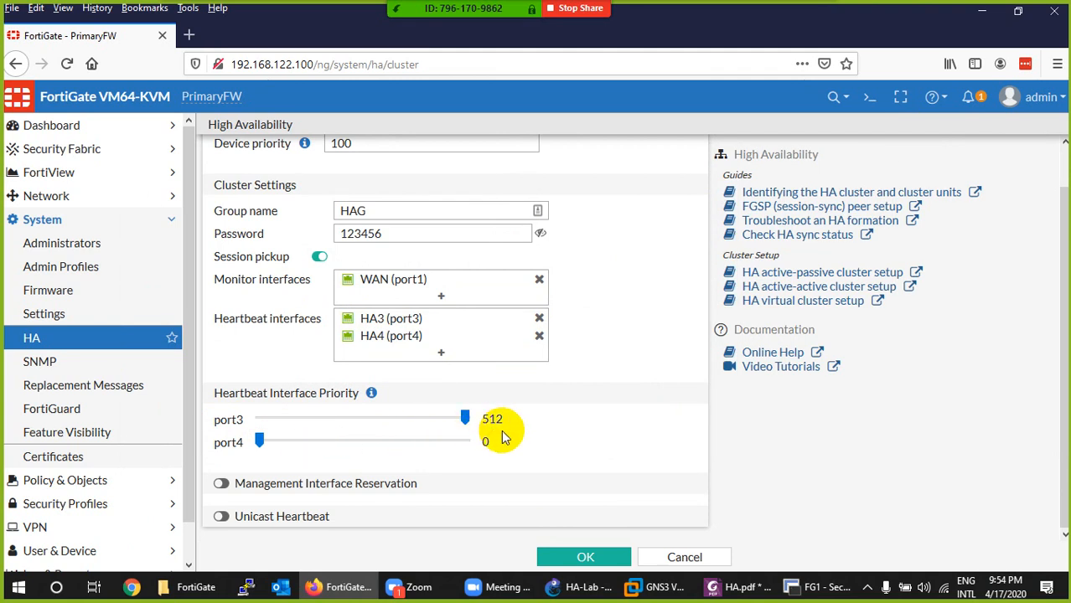
pyautogui.moveTo(259, 441); pyautogui.dragTo(360, 441)
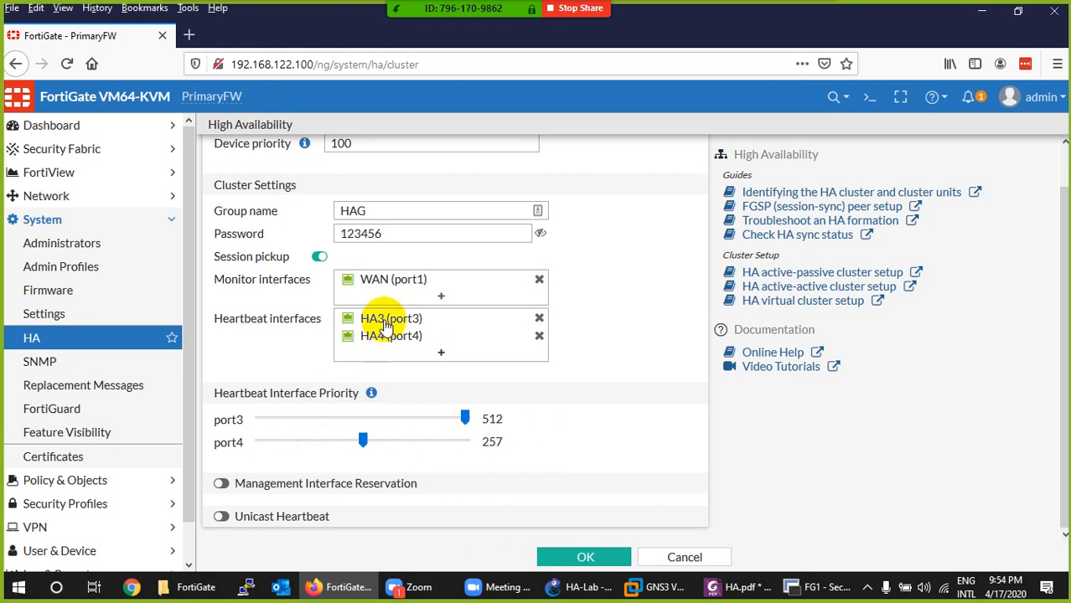
pyautogui.moveTo(387, 326)
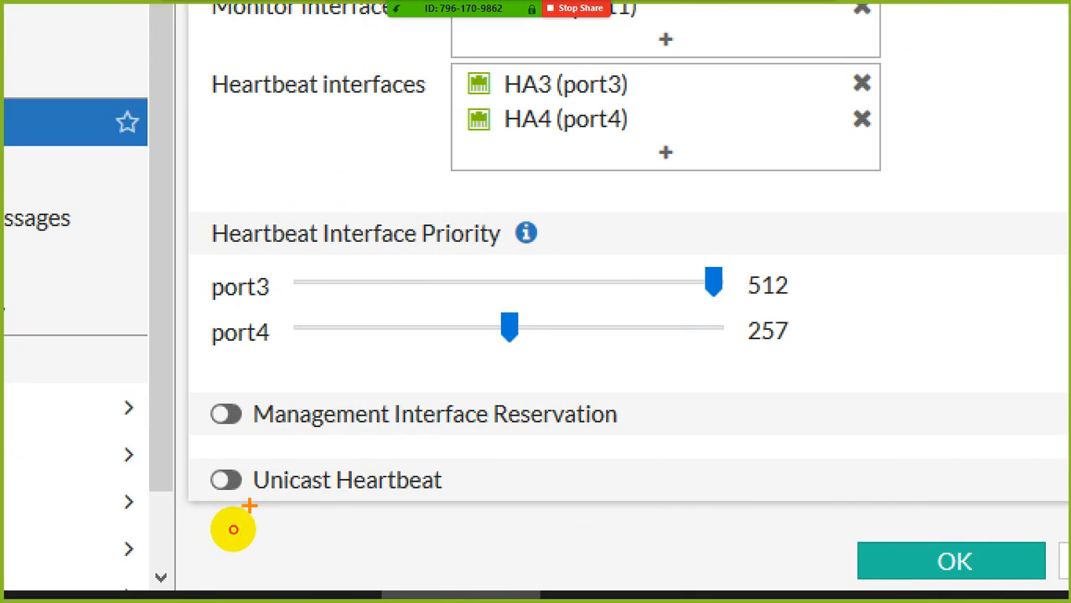
pyautogui.moveTo(233, 530)
pyautogui.mouseDown()
pyautogui.moveTo(340, 529)
pyautogui.moveTo(331, 508)
pyautogui.moveTo(222, 502)
pyautogui.mouseUp()
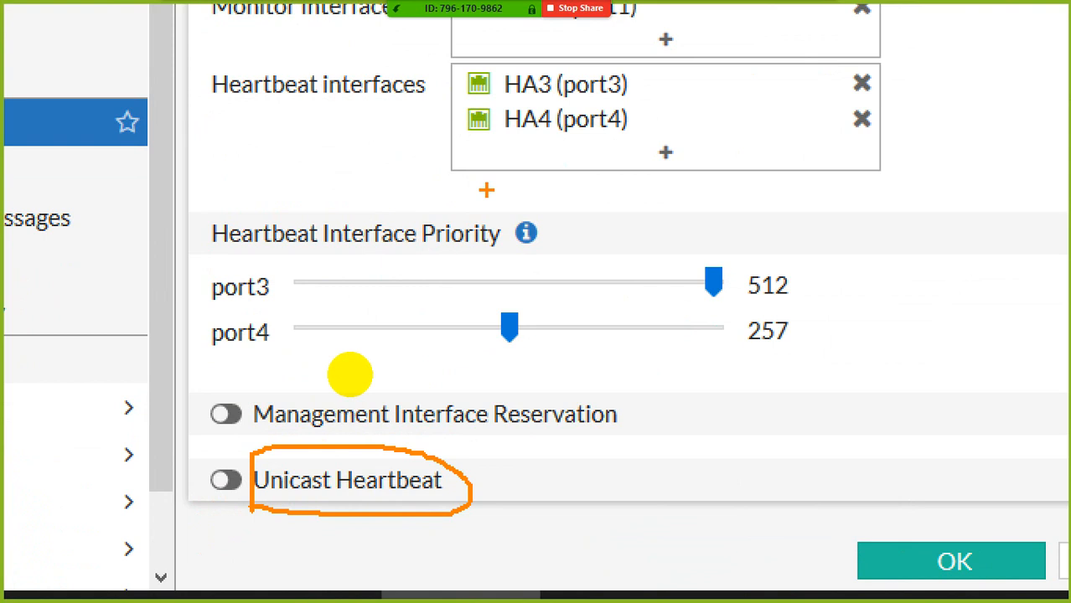
pyautogui.moveTo(435, 178); pyautogui.dragTo(632, 177)
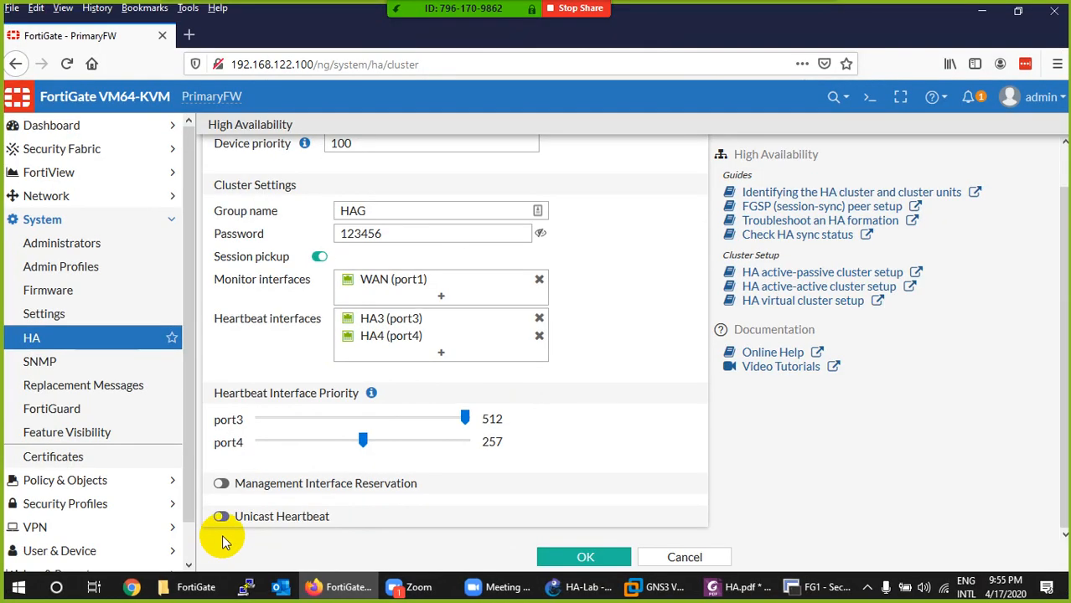
pyautogui.click(225, 480)
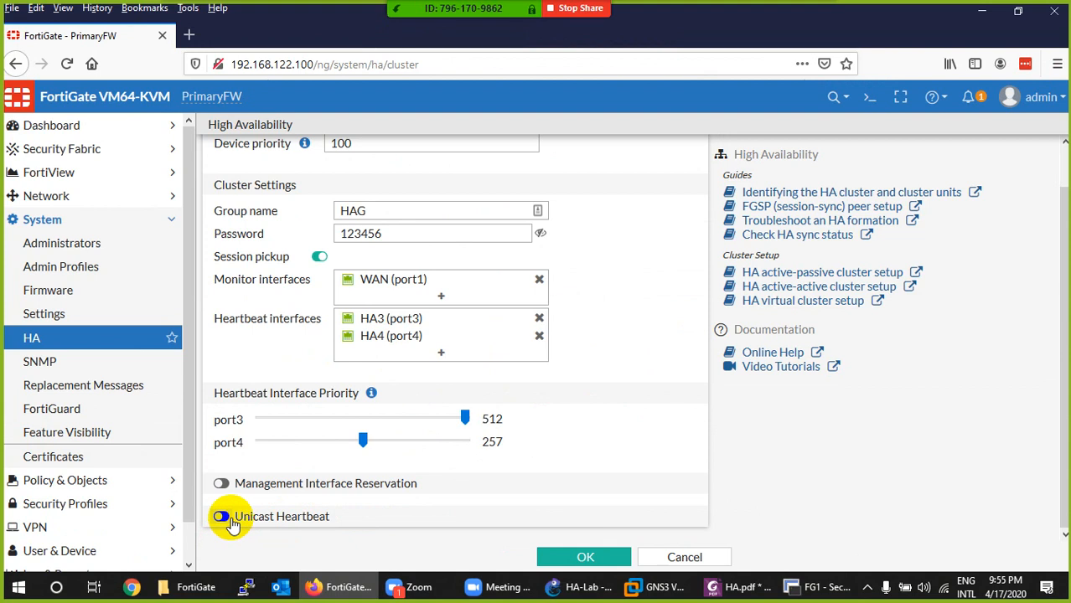
# - Enable Unicast Heartbeat and open its peer IP address for editing
pyautogui.click(225, 518)
pyautogui.scroll(-1, 310, 490)
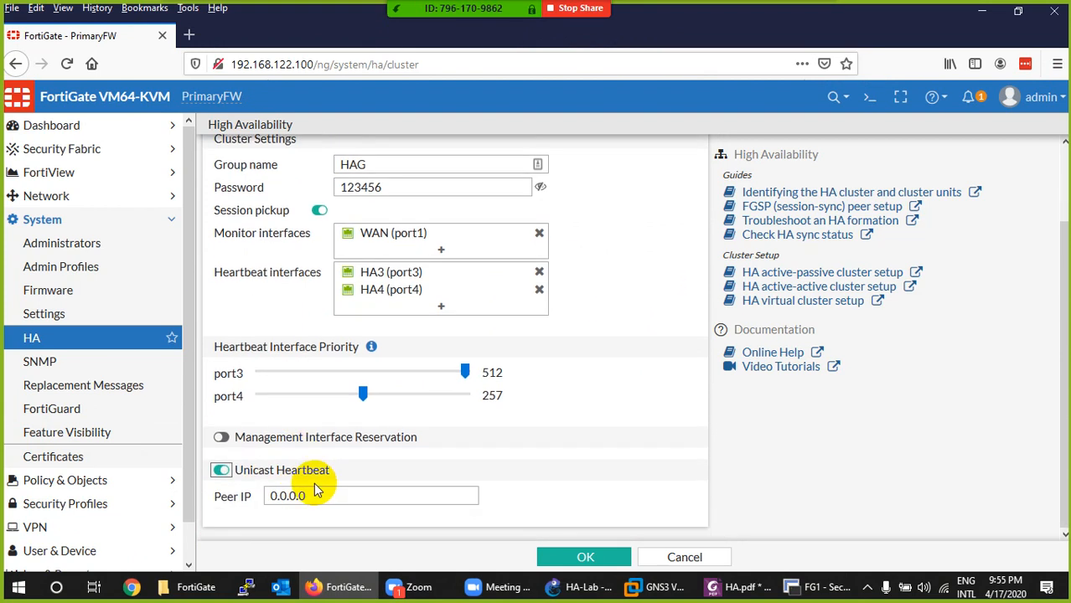
pyautogui.click(300, 496)
pyautogui.moveTo(300, 496); pyautogui.dragTo(251, 494)
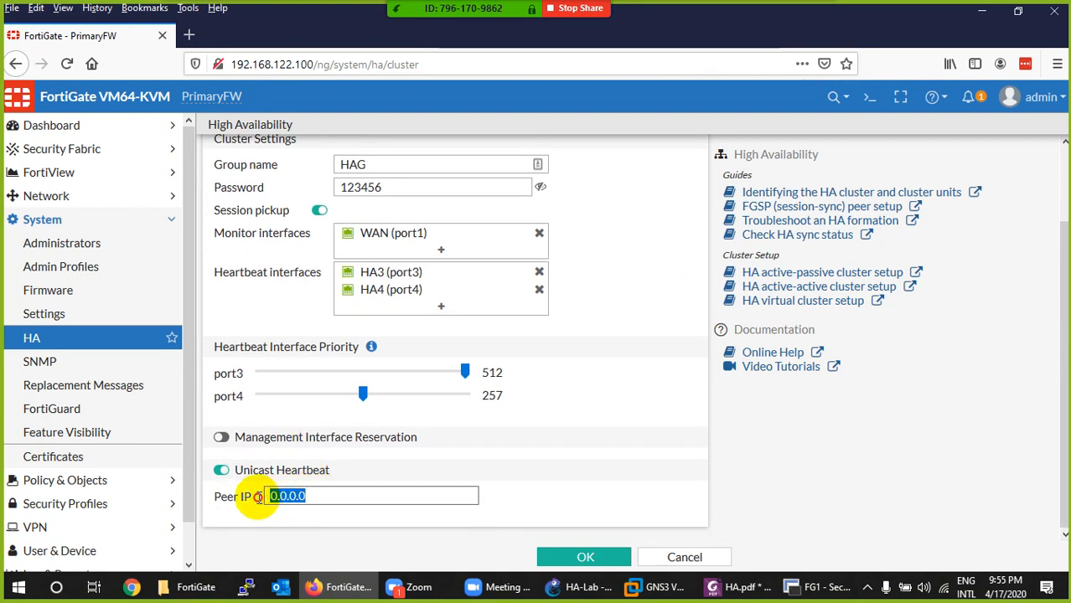
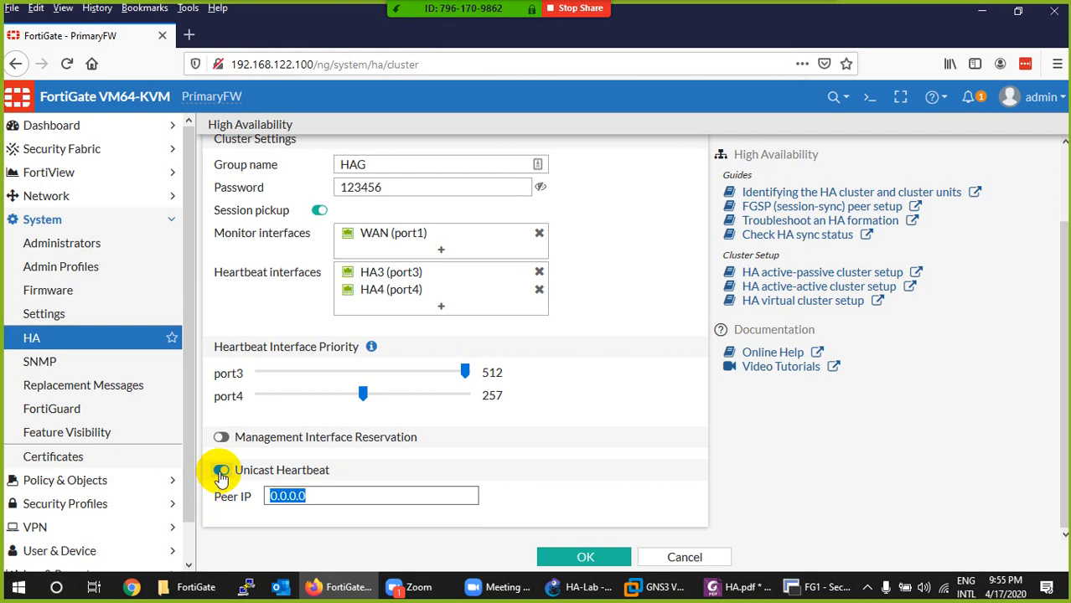
# - Disable Unicast Heartbeat in PrimaryFW's High Availability settings
pyautogui.click(220, 472)
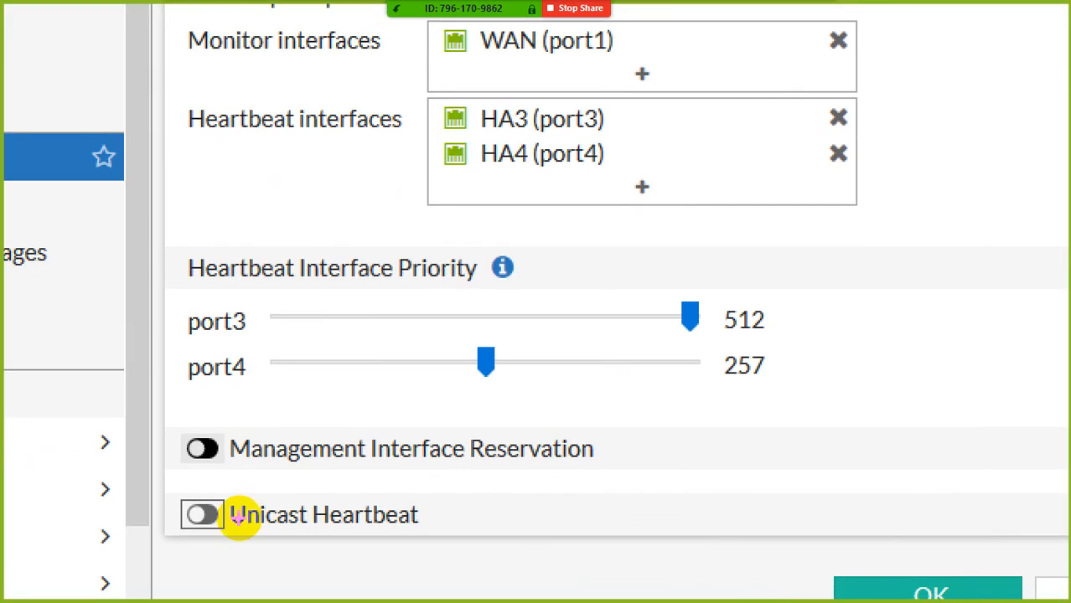
pyautogui.moveTo(527, 480); pyautogui.dragTo(578, 471)
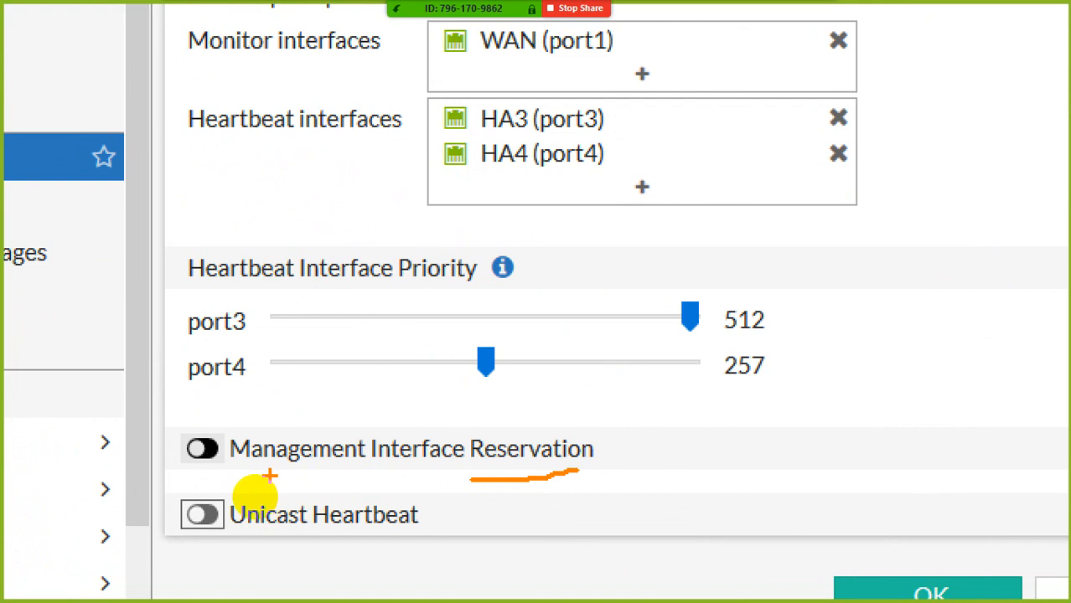
pyautogui.moveTo(231, 475); pyautogui.dragTo(423, 478)
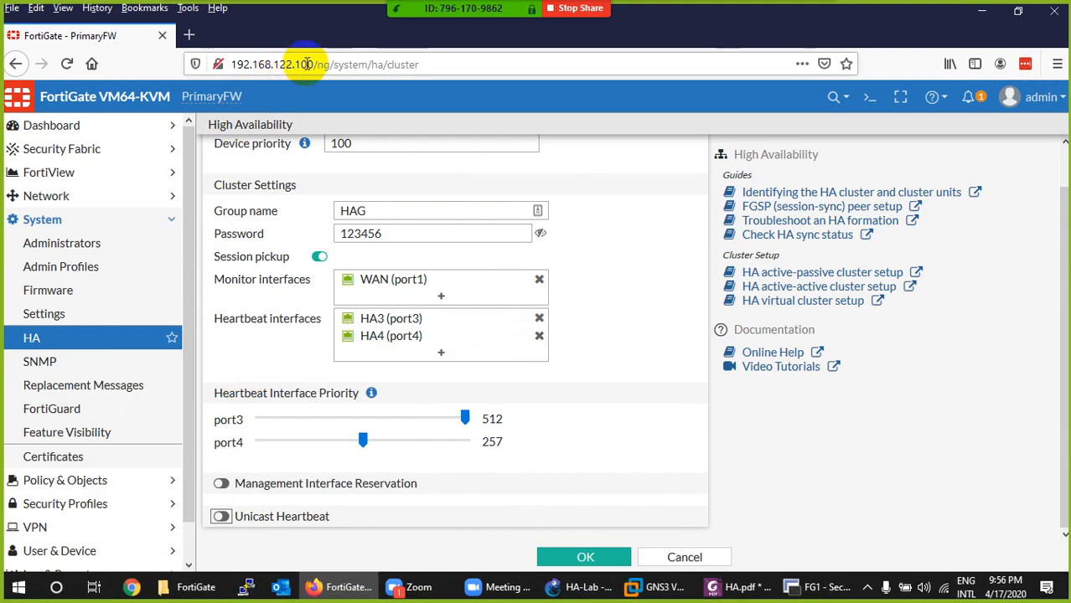
# - Enable Management Interface Reservation in PrimaryFW's High Availability settings
pyautogui.moveTo(310, 64); pyautogui.dragTo(222, 65)
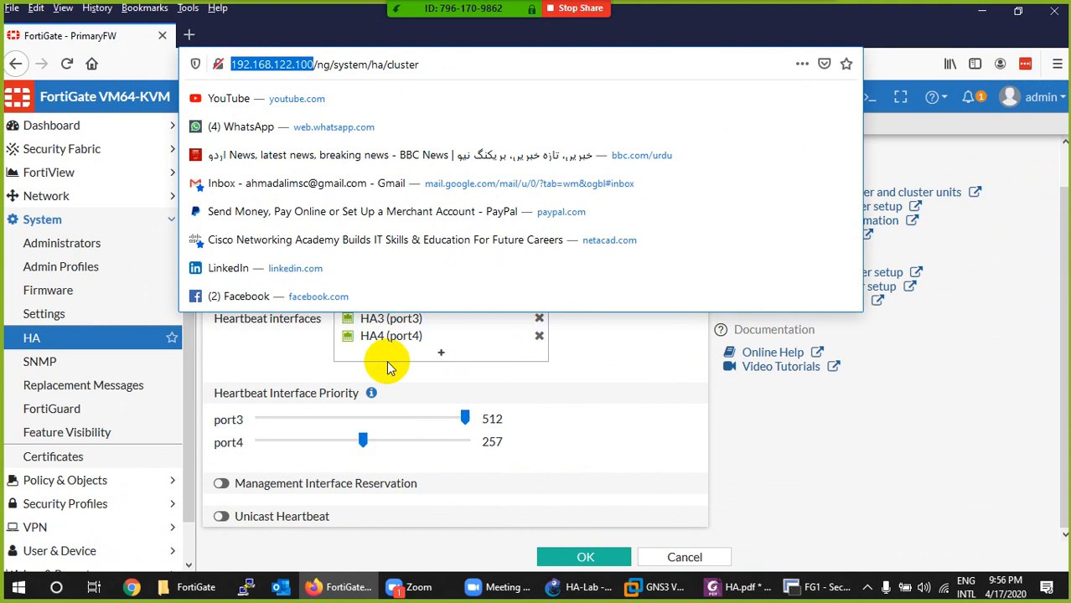
pyautogui.click(337, 492)
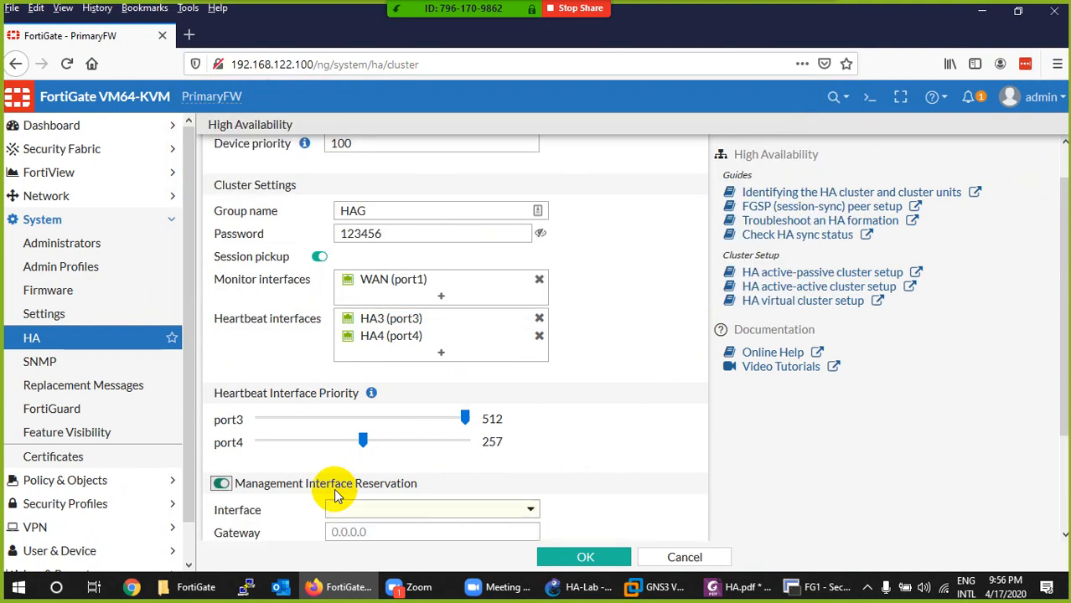
# - Switch to SecureCRT and bring up the FG2 console session
pyautogui.click(581, 587)
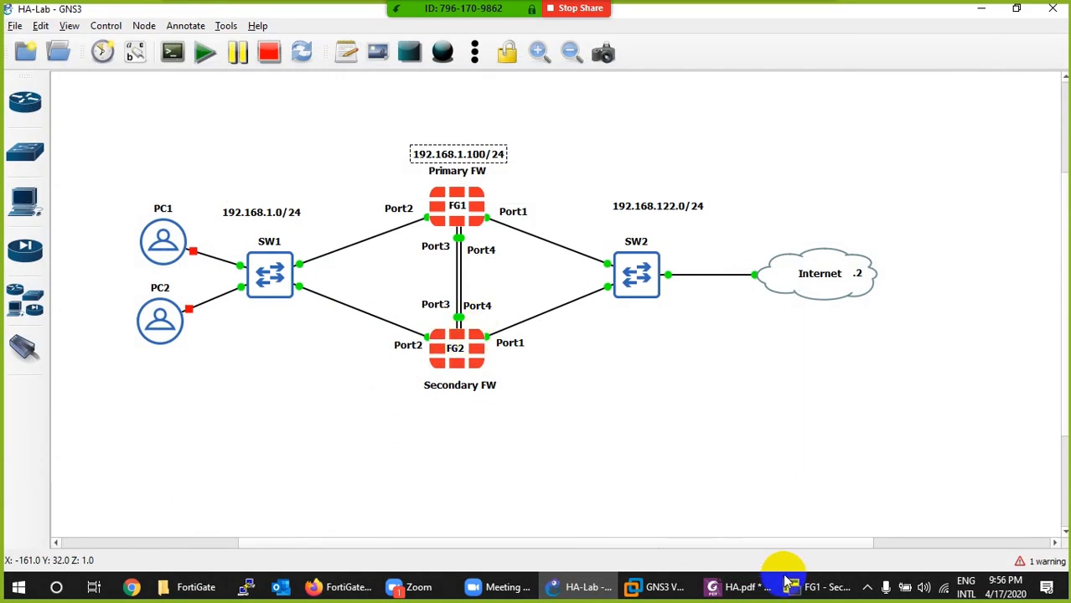
pyautogui.click(812, 590)
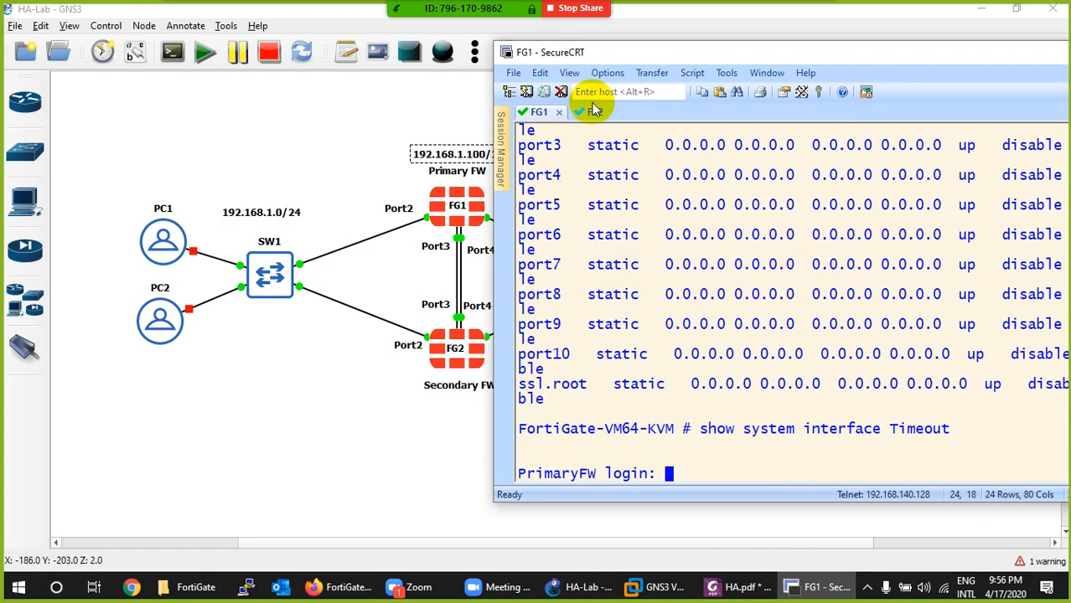
pyautogui.click(577, 111)
# - Try to log in to the FG2 console as admin with the account password
pyautogui.write('admin')
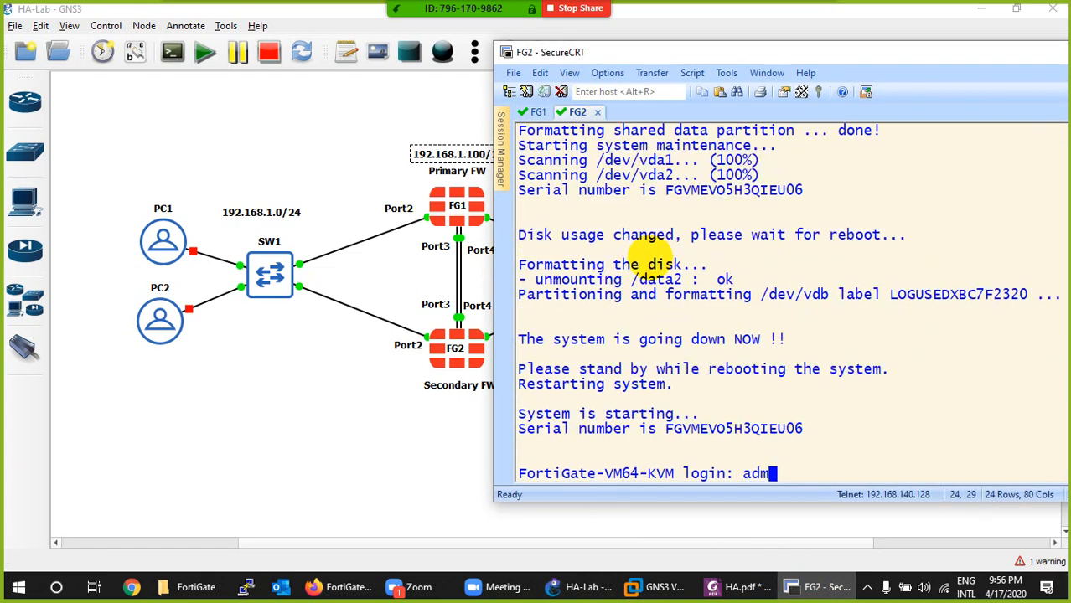
pyautogui.press('Return')
pyautogui.write('***')
pyautogui.press('Return')
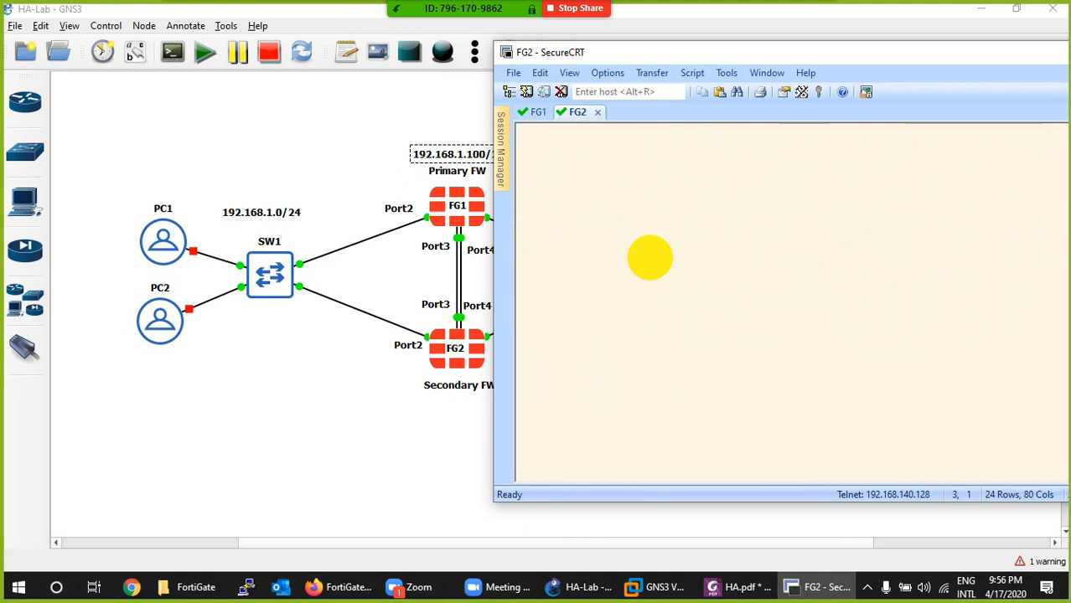
# - Log in to the FG2 console as admin with a blank password, and set and confirm a new account password
pyautogui.write('admin')
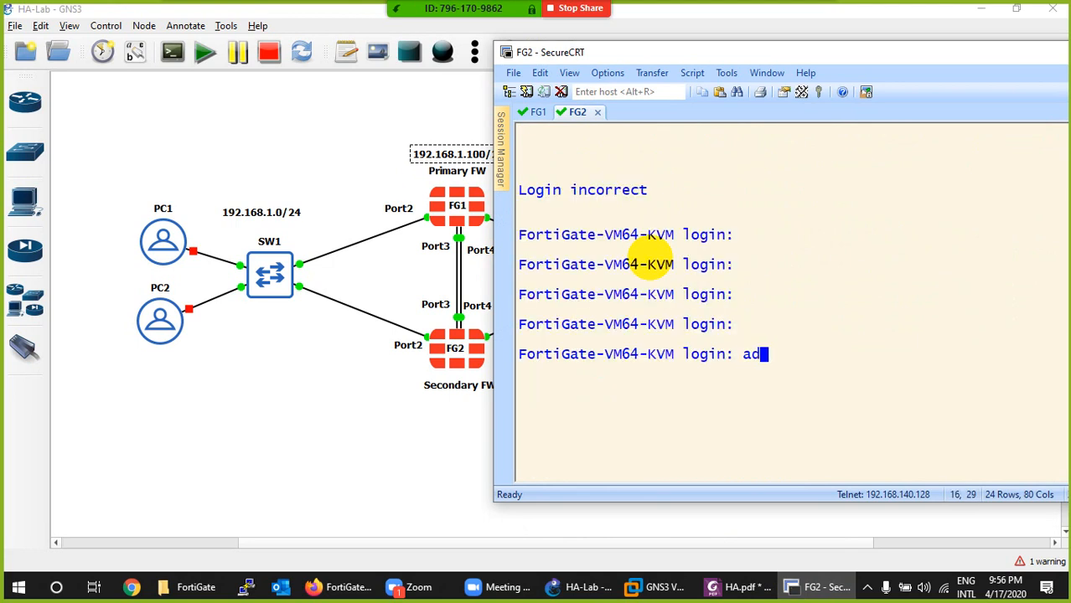
pyautogui.press('Return')
pyautogui.press('Return')
pyautogui.write('**')
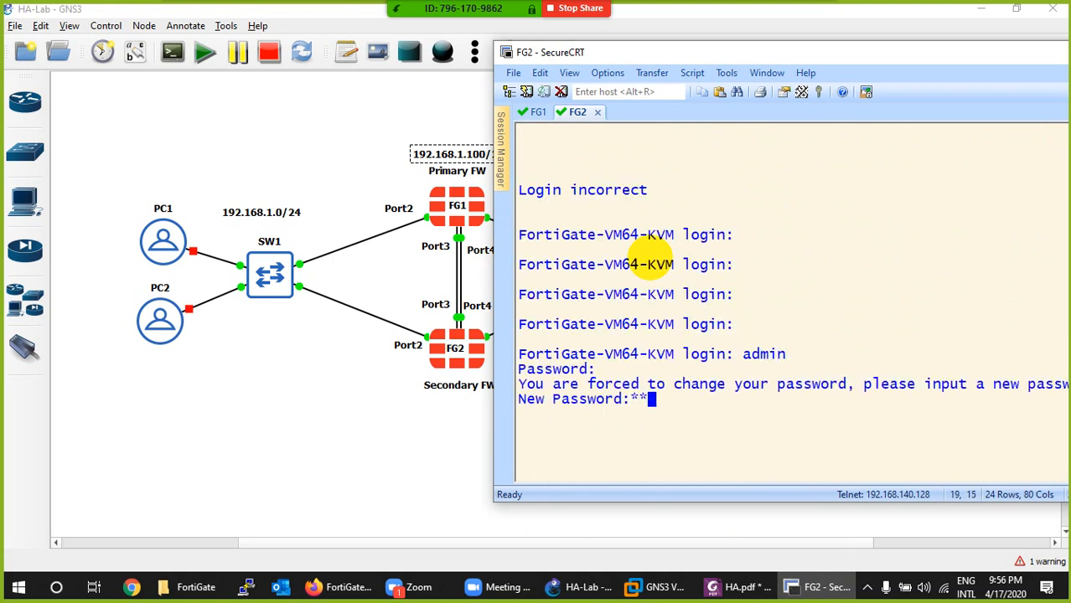
pyautogui.write('*')
pyautogui.press('Return')
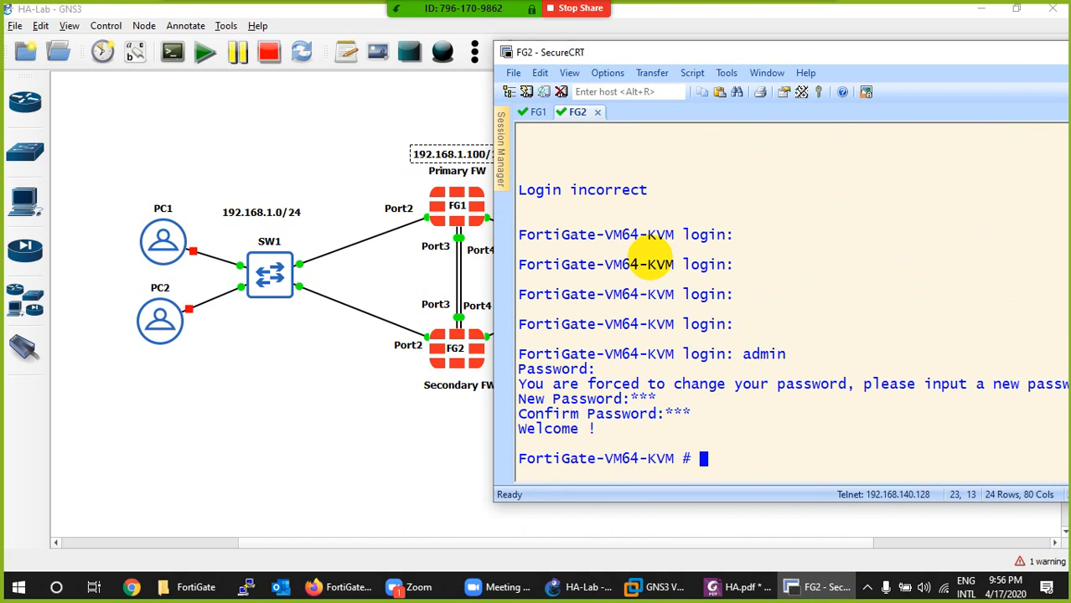
# - Clear the FG2 console and list its interfaces and their IP addresses using show system interface with the help query
pyautogui.hotkey('ctrl', 'l')
pyautogui.press('Return')
pyautogui.write('sow sy')
pyautogui.press('Tab')
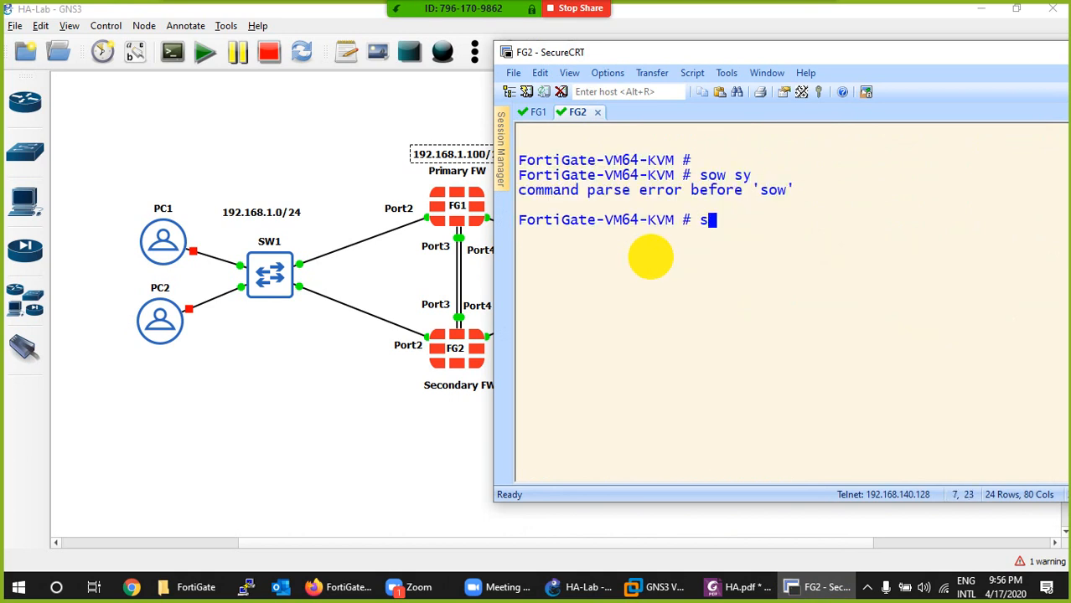
pyautogui.write('show system interface')
pyautogui.press('?')
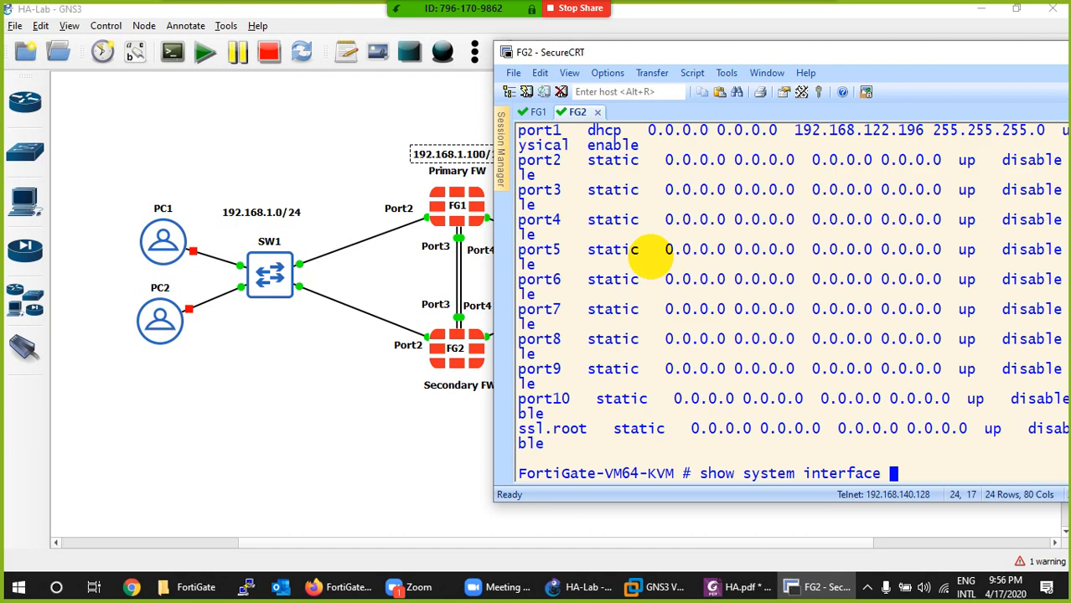
# - Copy FG2's port1 address 192.168.122.196 from the console and open it in a new Firefox tab
pyautogui.moveTo(922, 131); pyautogui.dragTo(795, 129)
pyautogui.hotkey('ctrl', 'c')
pyautogui.click(817, 587)
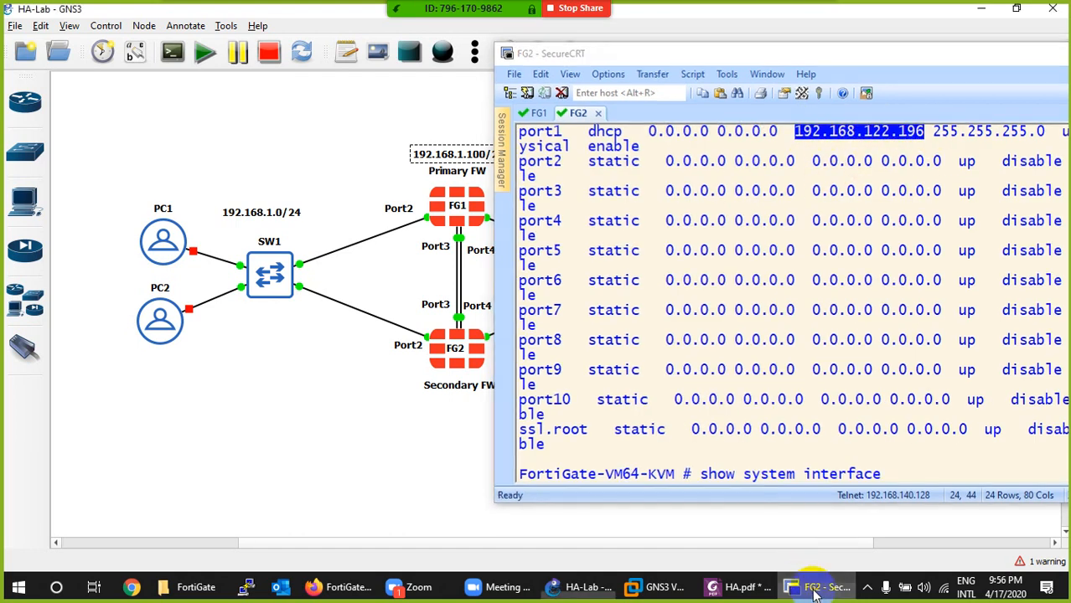
pyautogui.click(323, 585)
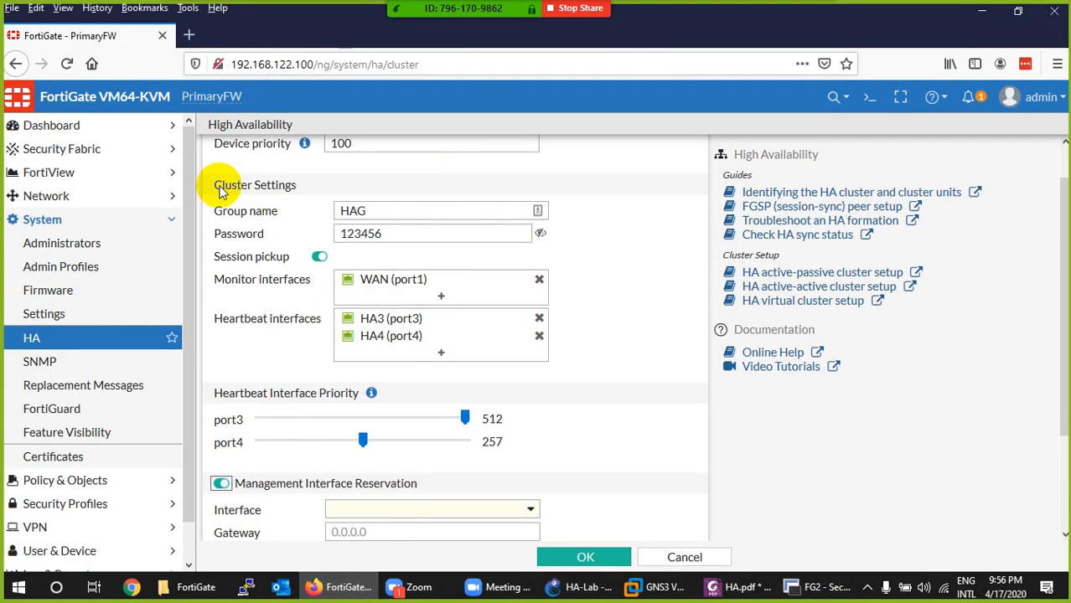
pyautogui.click(190, 35)
pyautogui.hotkey('ctrl', 'v')
pyautogui.press('Return')
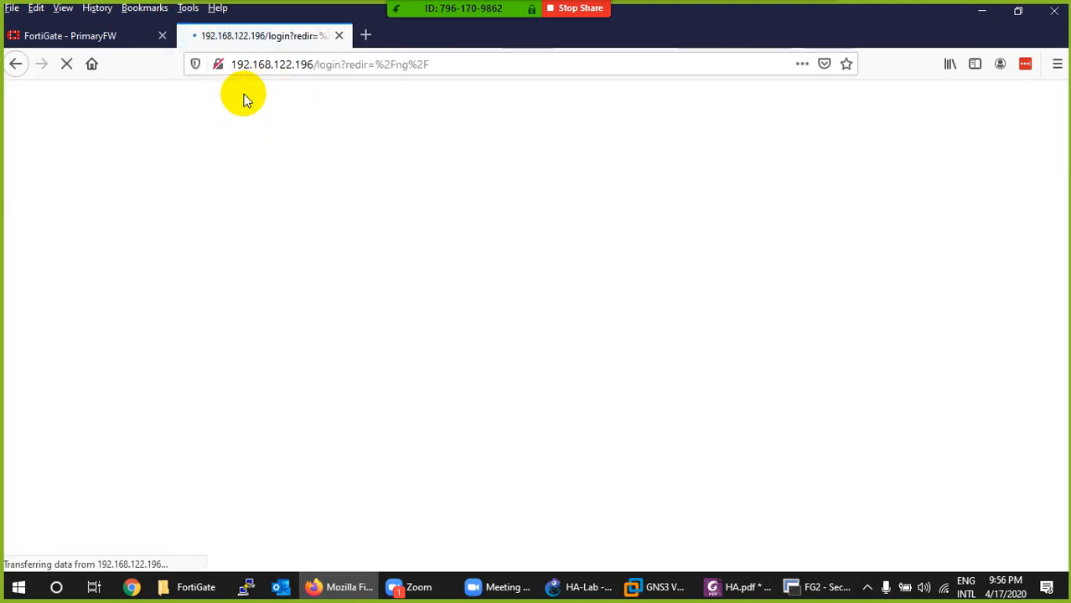
# - Log in to FG2's web interface as admin with the account password, declining to save the login in Firefox or LastPass
pyautogui.write('admin')
pyautogui.press('Tab')
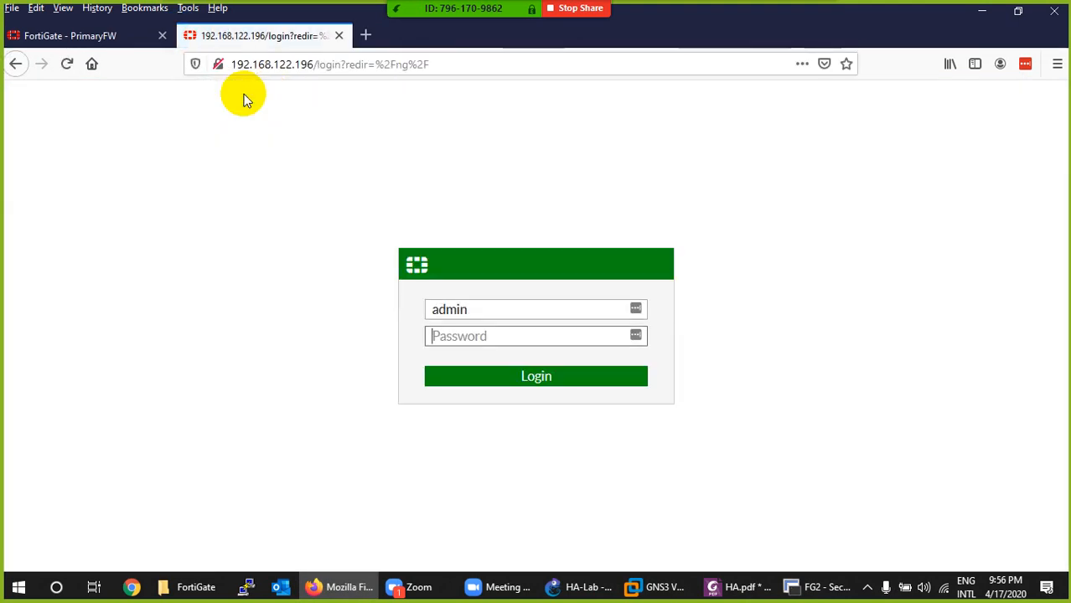
pyautogui.write('a')
pyautogui.press('Return')
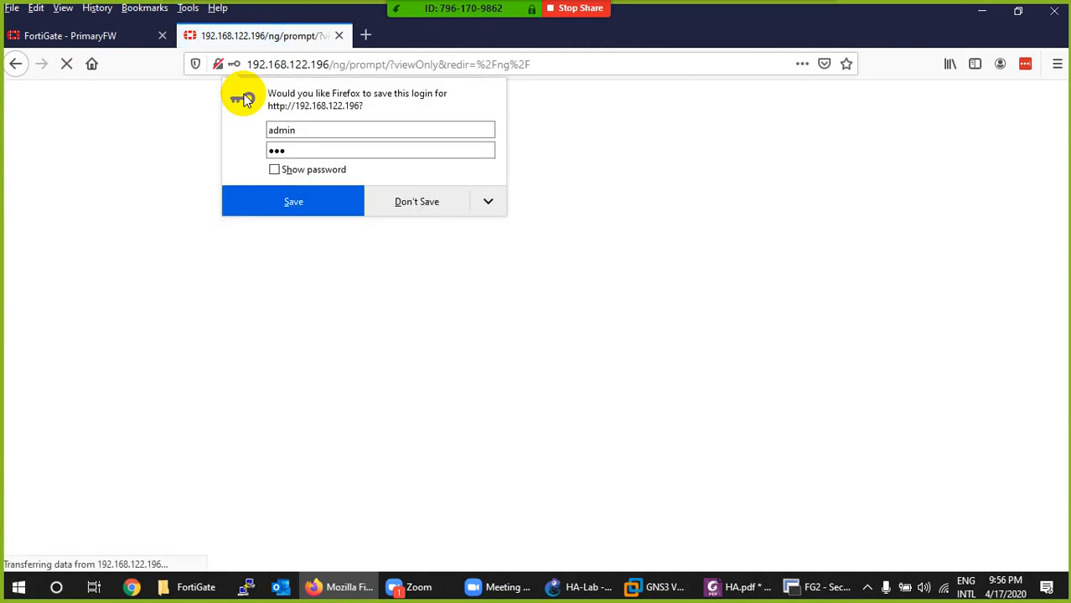
pyautogui.click(405, 204)
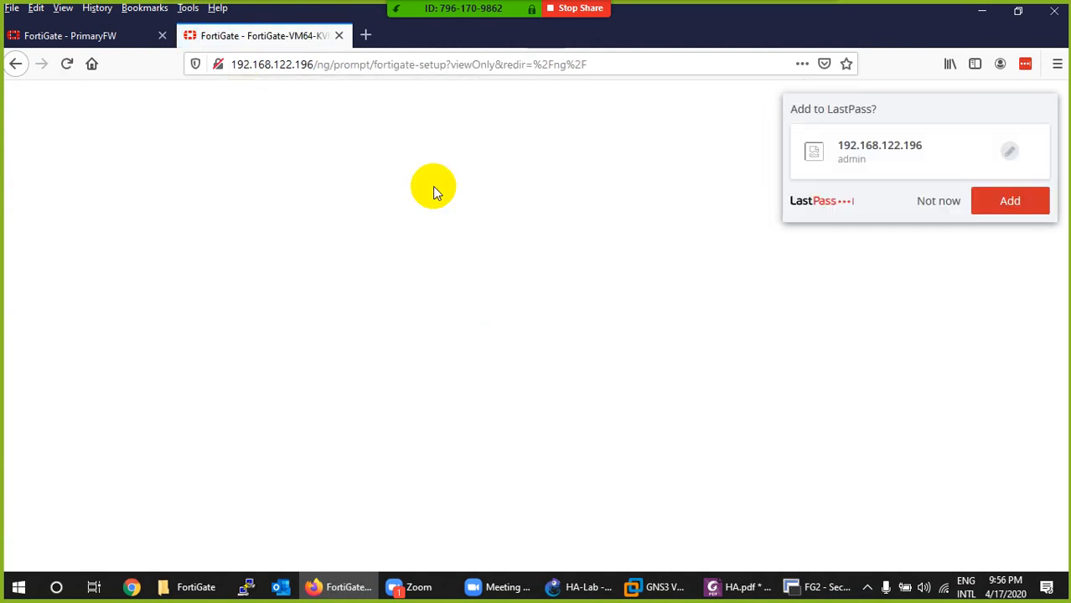
pyautogui.click(940, 201)
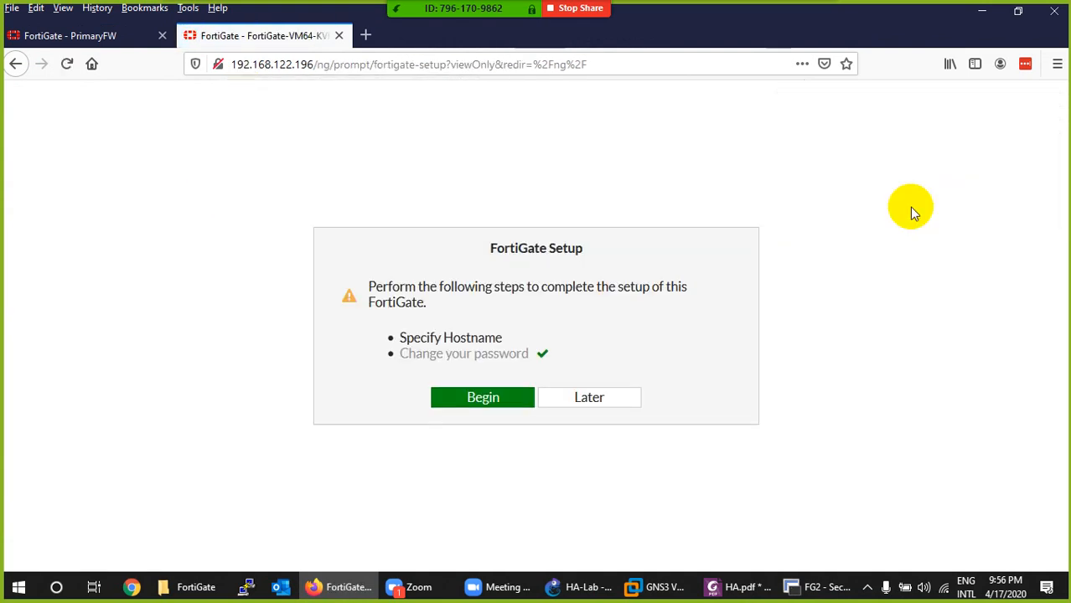
# - Compare the FG2 setup page with PrimaryFW's HA page, and review PrimaryFW's device priority, cluster settings, hostname and management interface reservation options
pyautogui.click(58, 38)
pyautogui.click(277, 36)
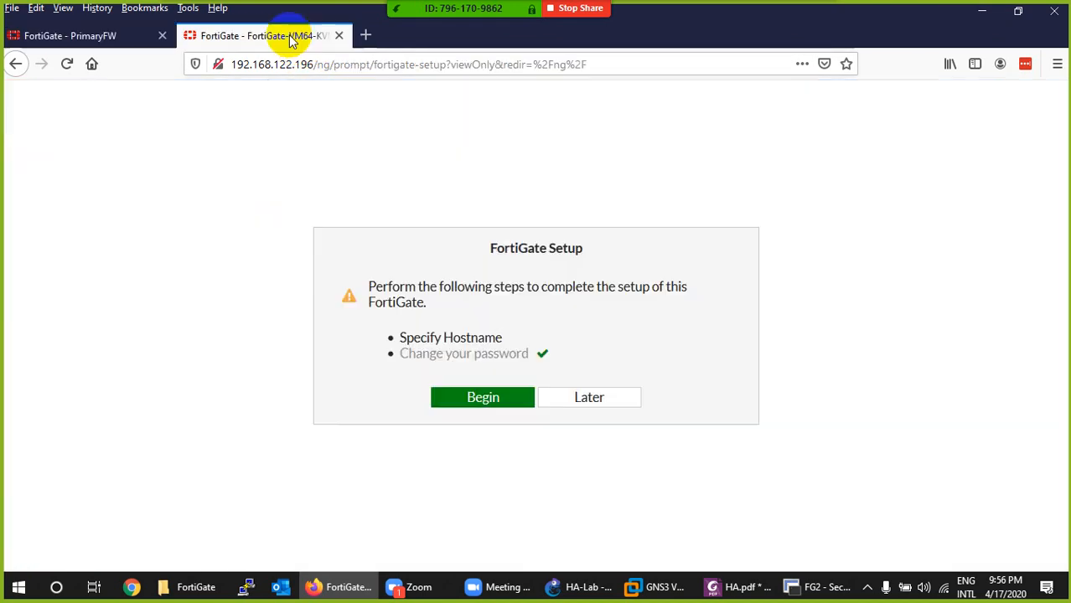
pyautogui.click(100, 36)
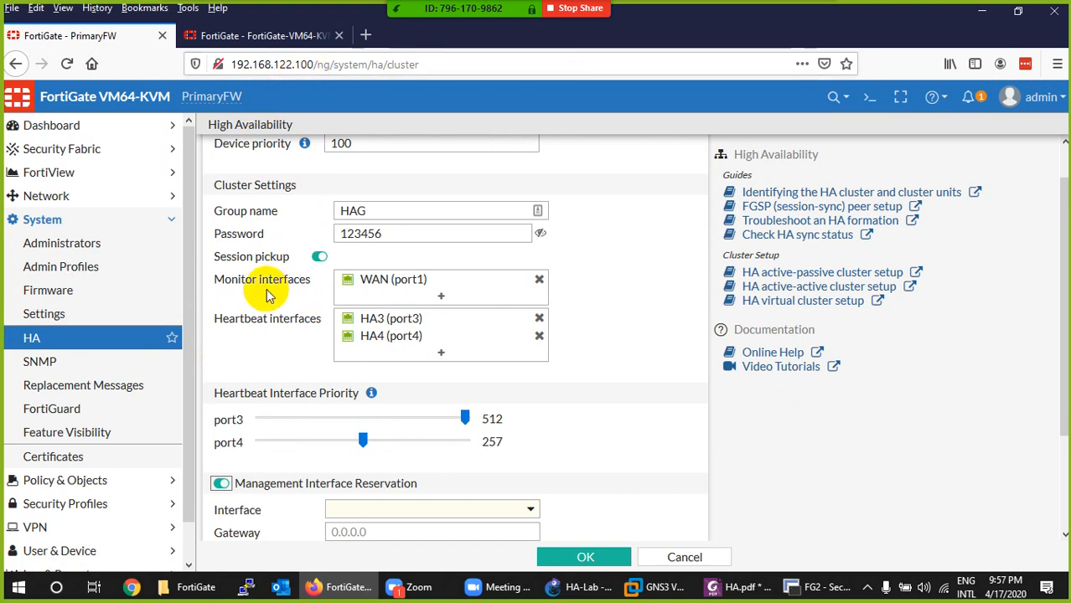
pyautogui.click(262, 38)
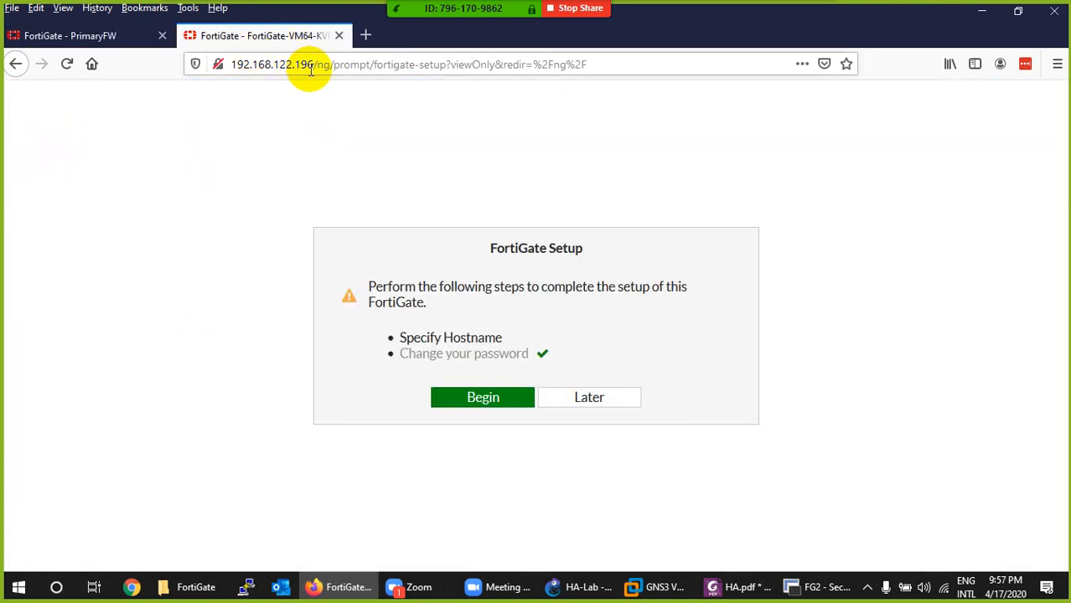
pyautogui.click(127, 42)
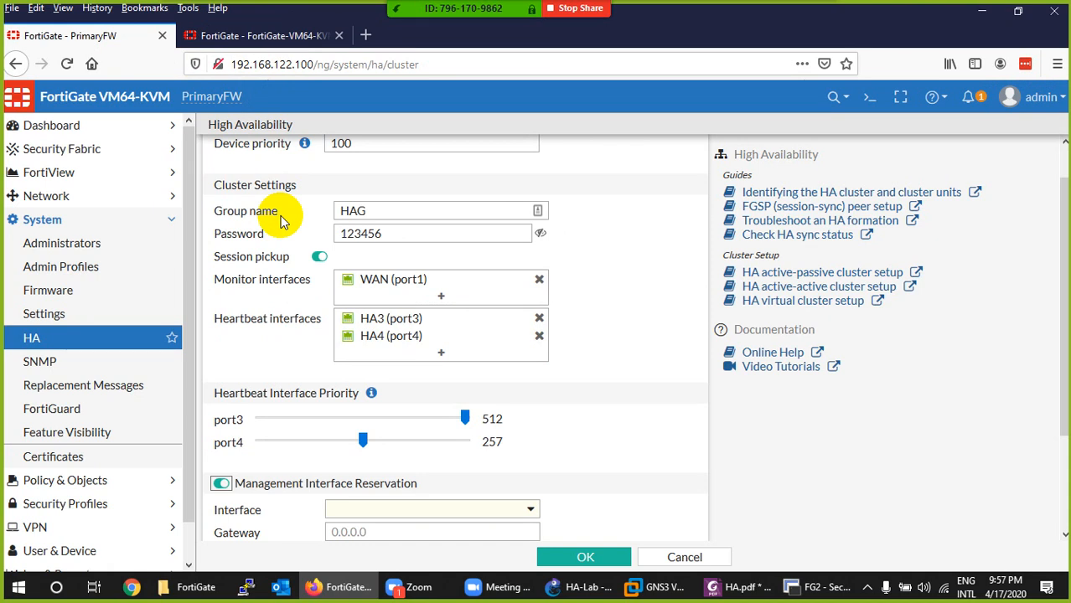
pyautogui.scroll(-3, 281, 220)
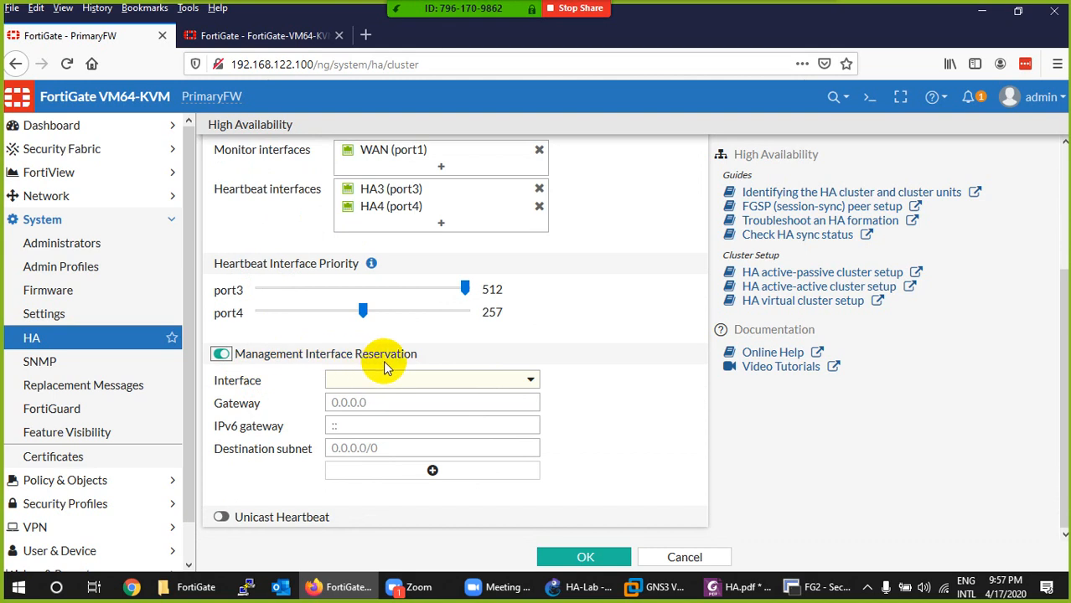
pyautogui.scroll(4, 383, 360)
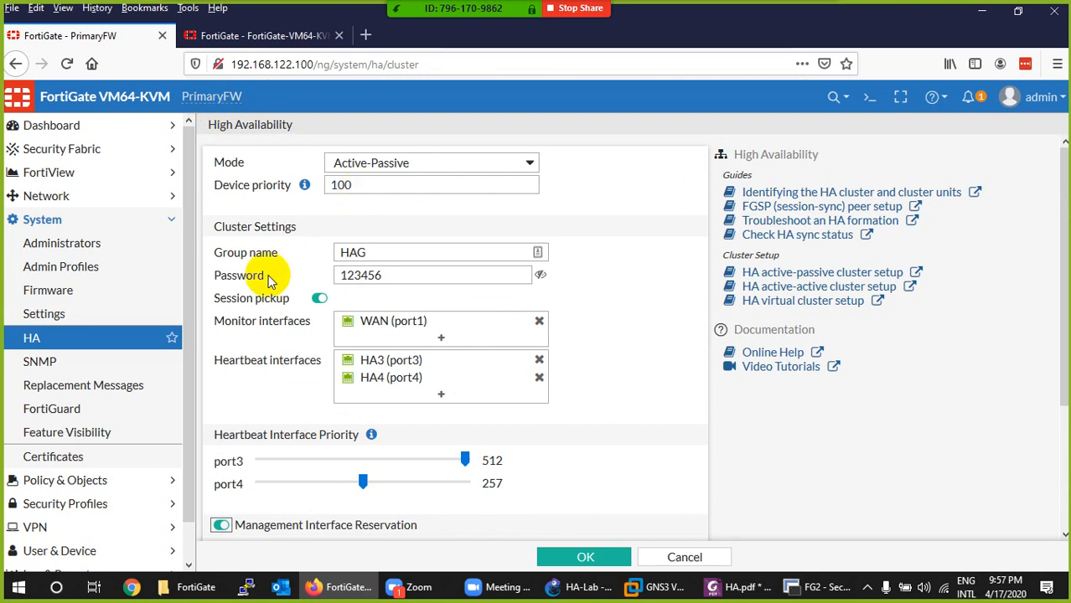
pyautogui.scroll(-3, 268, 281)
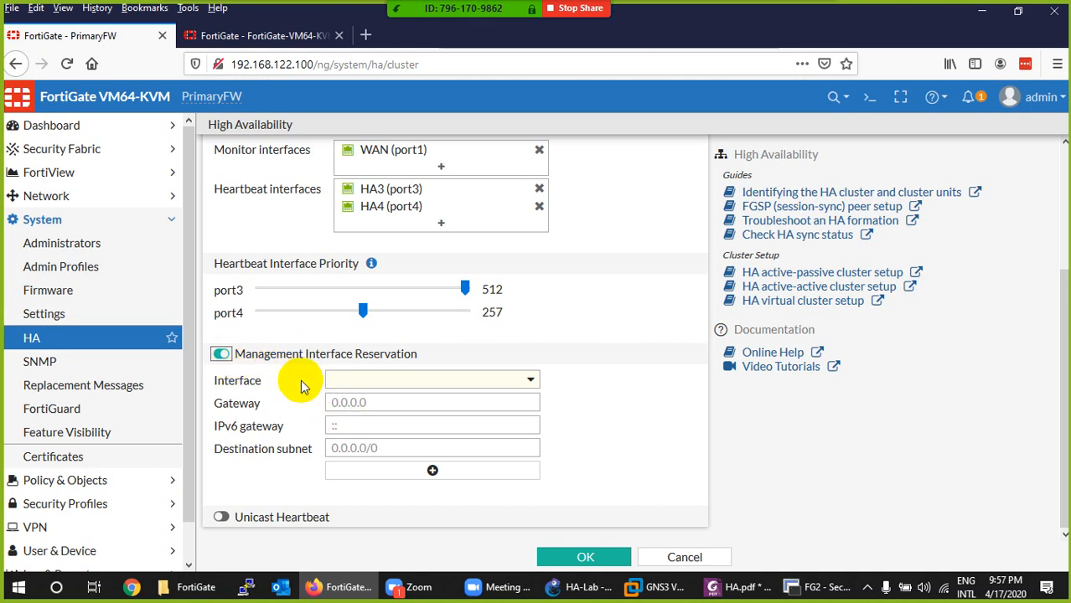
pyautogui.scroll(4, 328, 356)
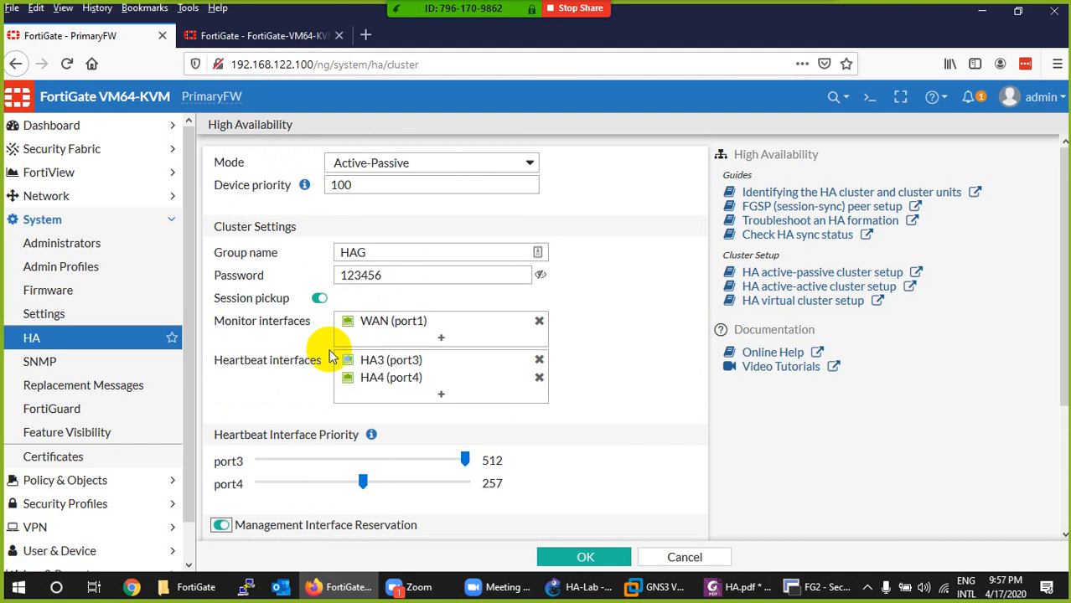
pyautogui.doubleClick(353, 185)
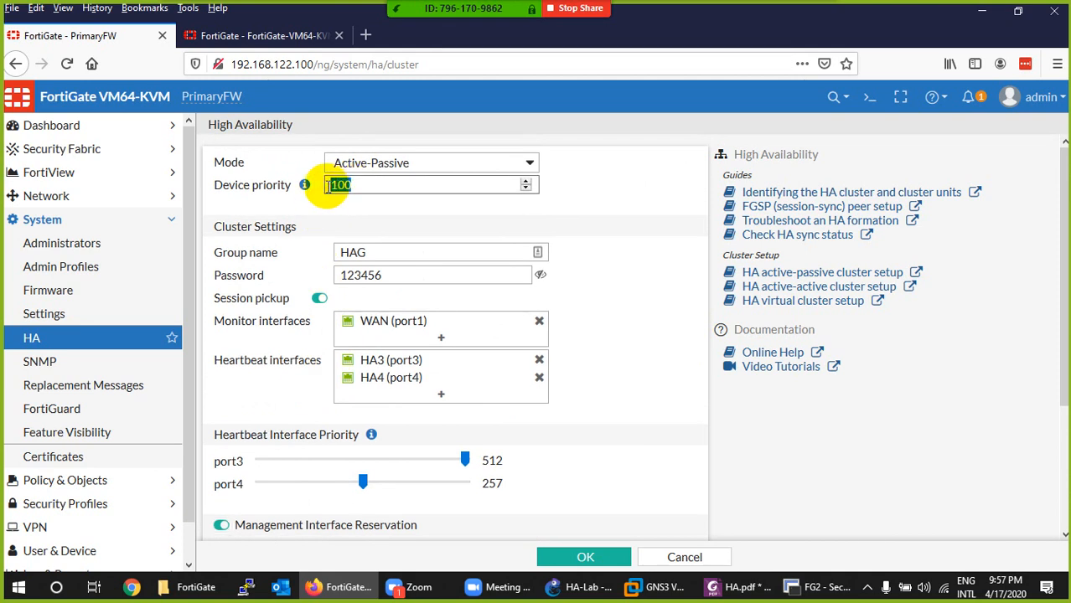
pyautogui.click(225, 96)
pyautogui.doubleClick(224, 96)
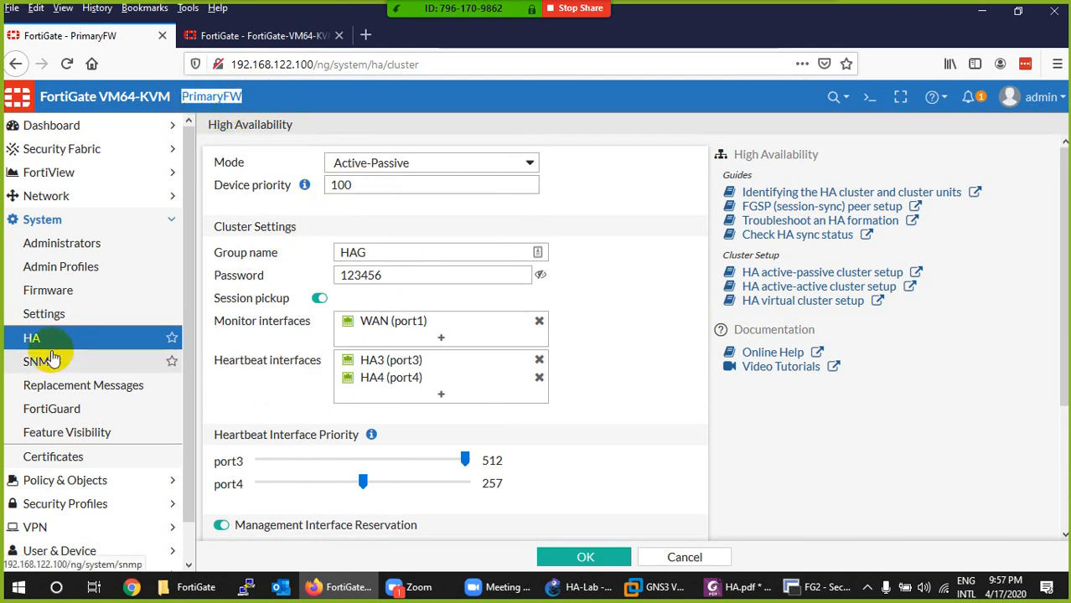
pyautogui.scroll(-2, 243, 394)
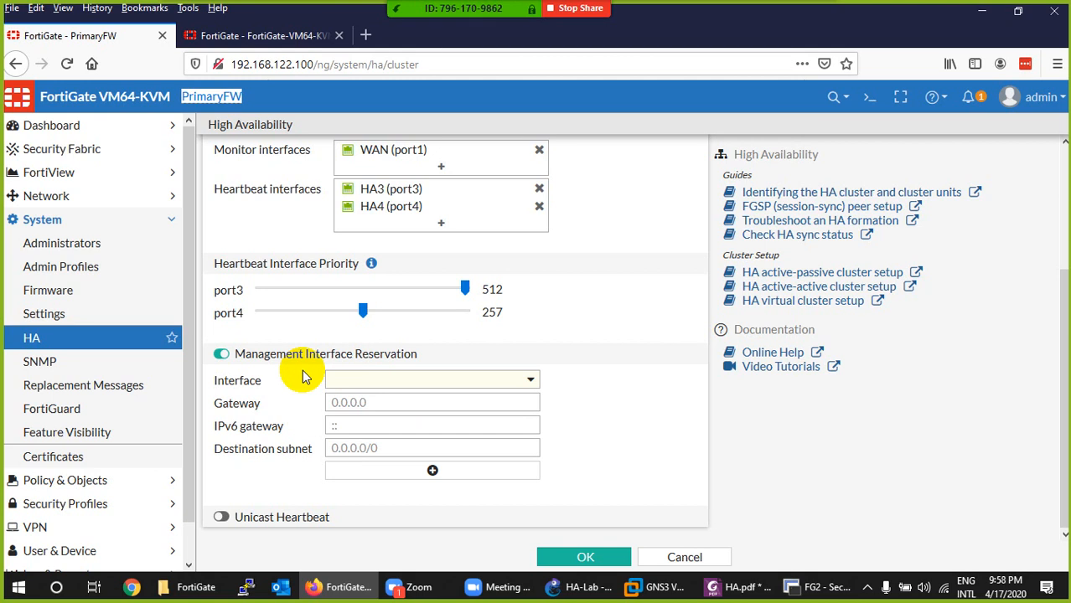
# - Disable Management Interface Reservation on PrimaryFW and return to the device priority setting
pyautogui.click(221, 354)
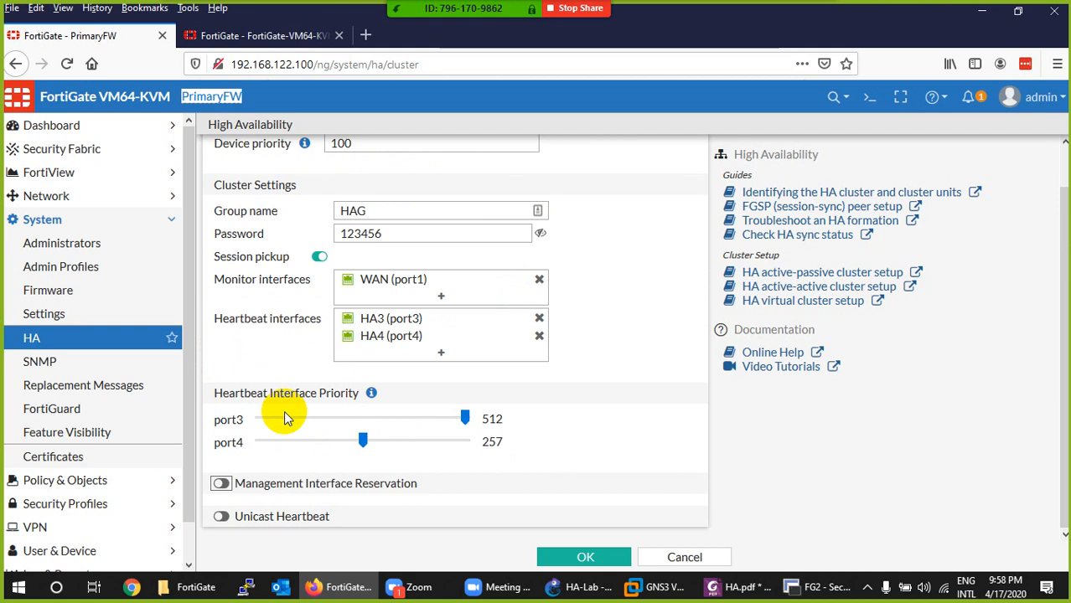
pyautogui.scroll(1, 277, 318)
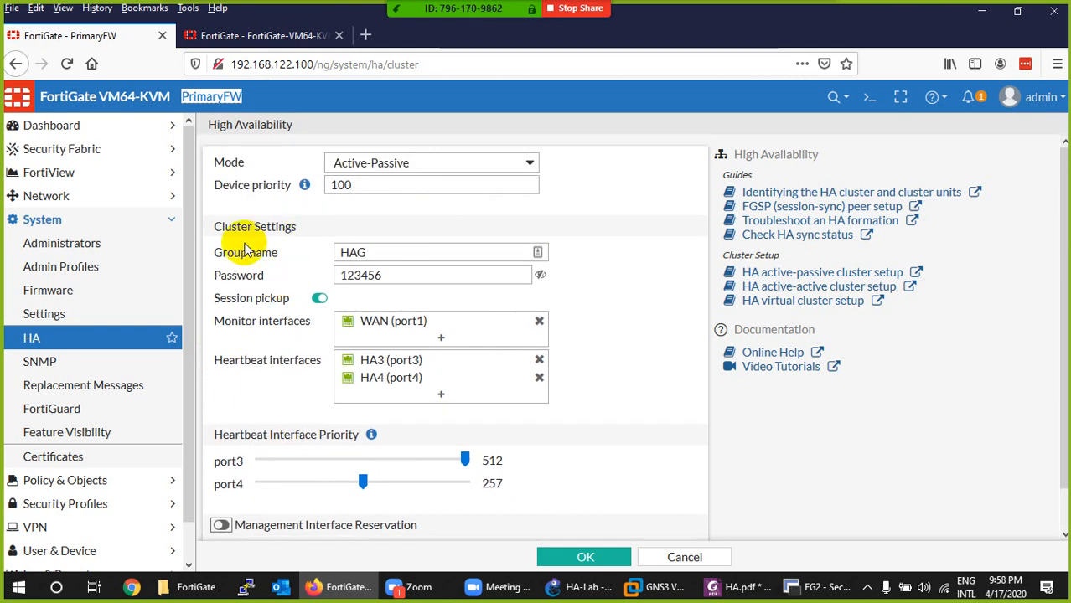
pyautogui.click(359, 185)
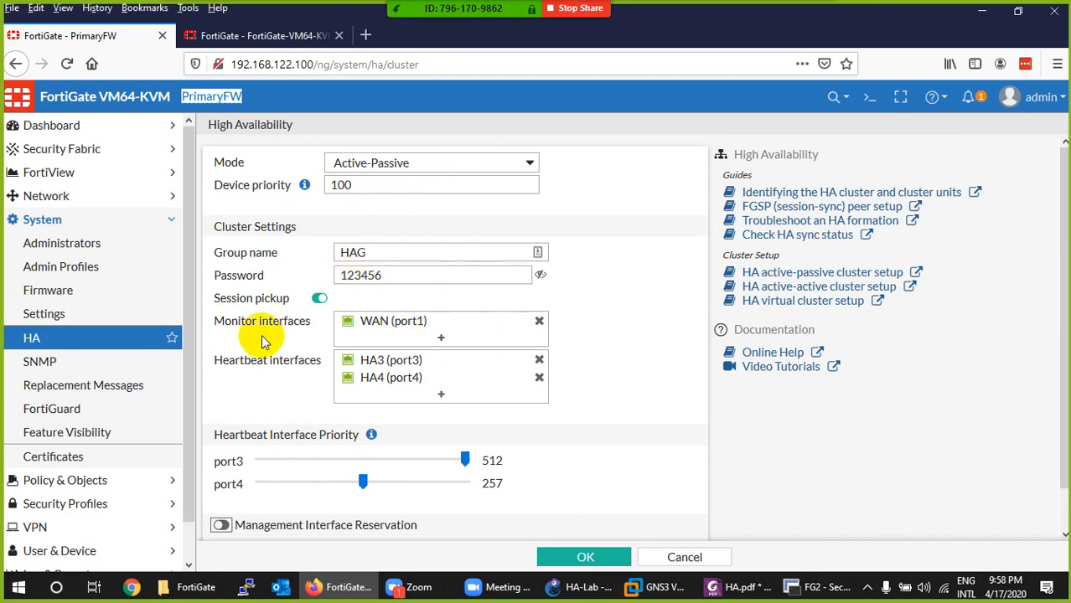
# - Save PrimaryFW's Active-Passive HA configuration with port1 monitored and port3 and port4 as heartbeat interfaces
pyautogui.scroll(-1, 361, 354)
pyautogui.scroll(-1, 360, 354)
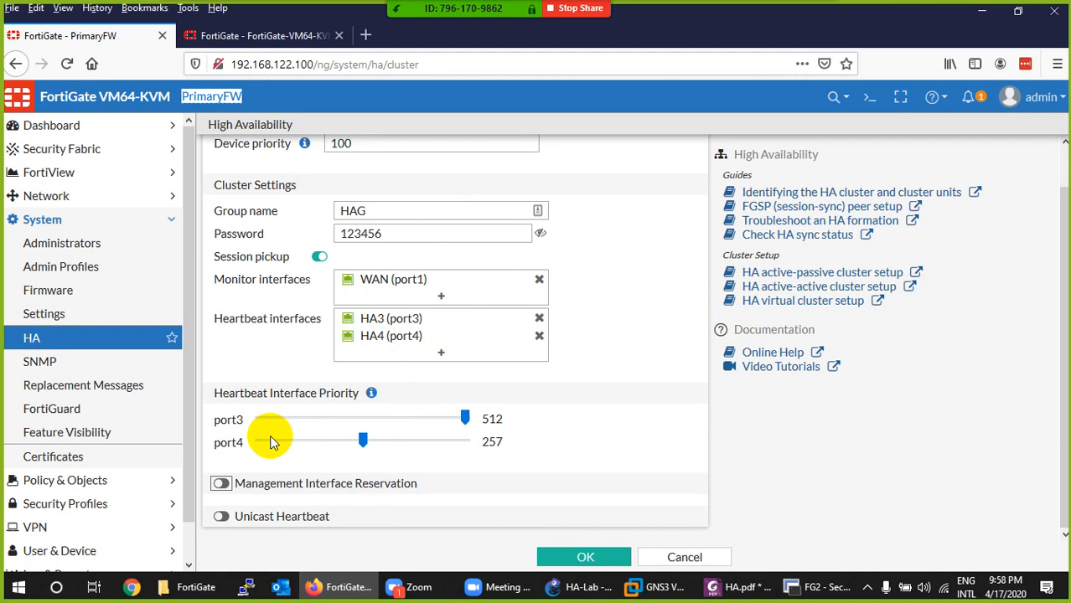
pyautogui.click(576, 556)
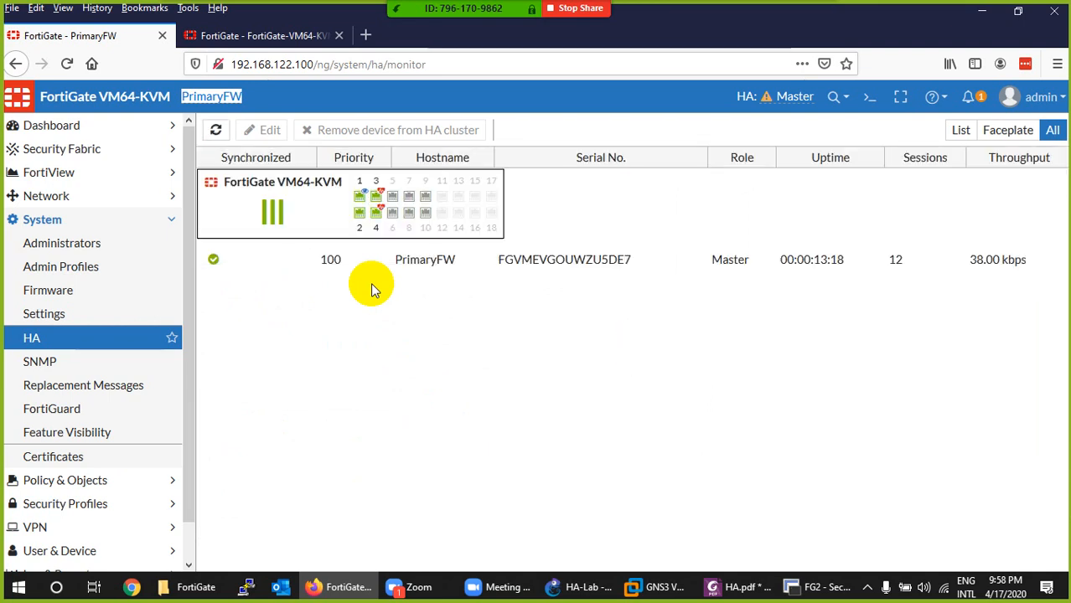
# - Examine PrimaryFW's HA monitor, checking the monitored and heartbeat port markers and comparing the Faceplate, List and All views
pyautogui.moveTo(363, 214)
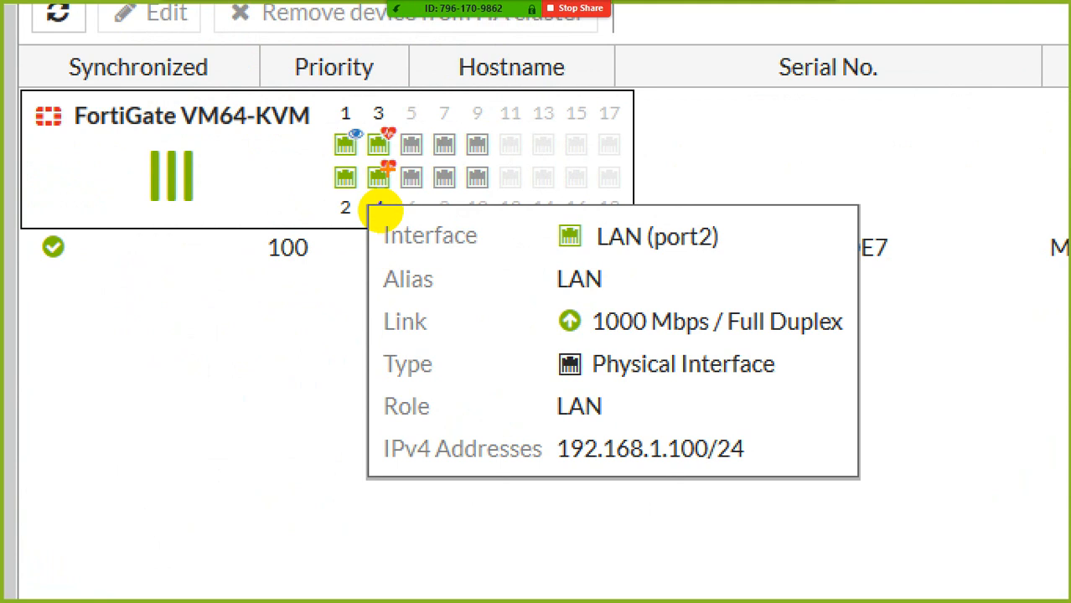
pyautogui.moveTo(408, 107)
pyautogui.mouseDown()
pyautogui.moveTo(383, 205)
pyautogui.moveTo(363, 161)
pyautogui.moveTo(410, 107)
pyautogui.mouseUp()
pyautogui.moveTo(342, 124)
pyautogui.mouseDown()
pyautogui.moveTo(368, 125)
pyautogui.moveTo(344, 146)
pyautogui.moveTo(342, 124)
pyautogui.mouseUp()
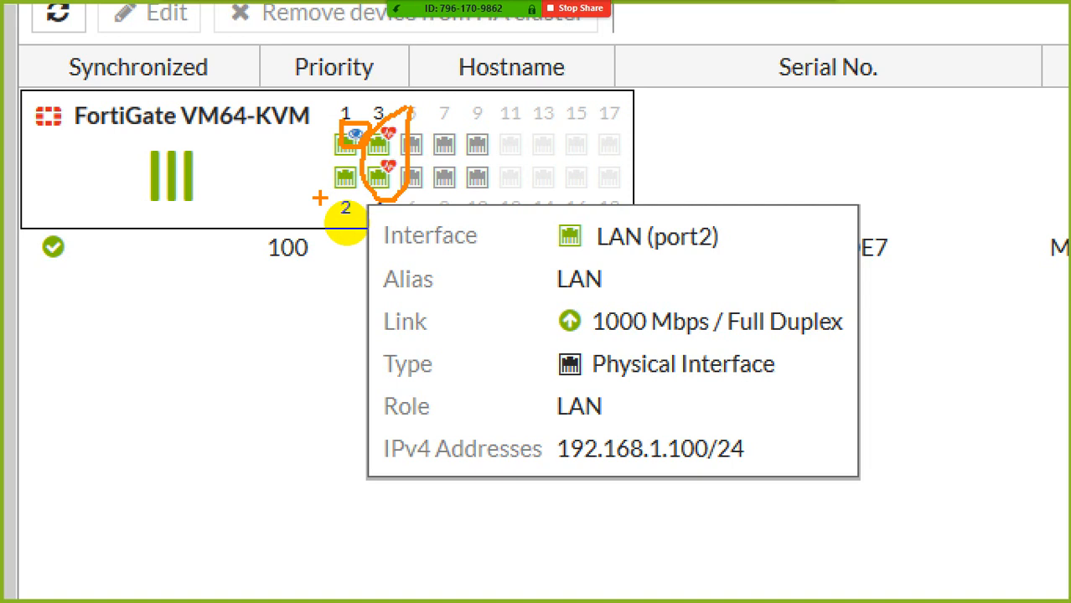
pyautogui.press('Escape')
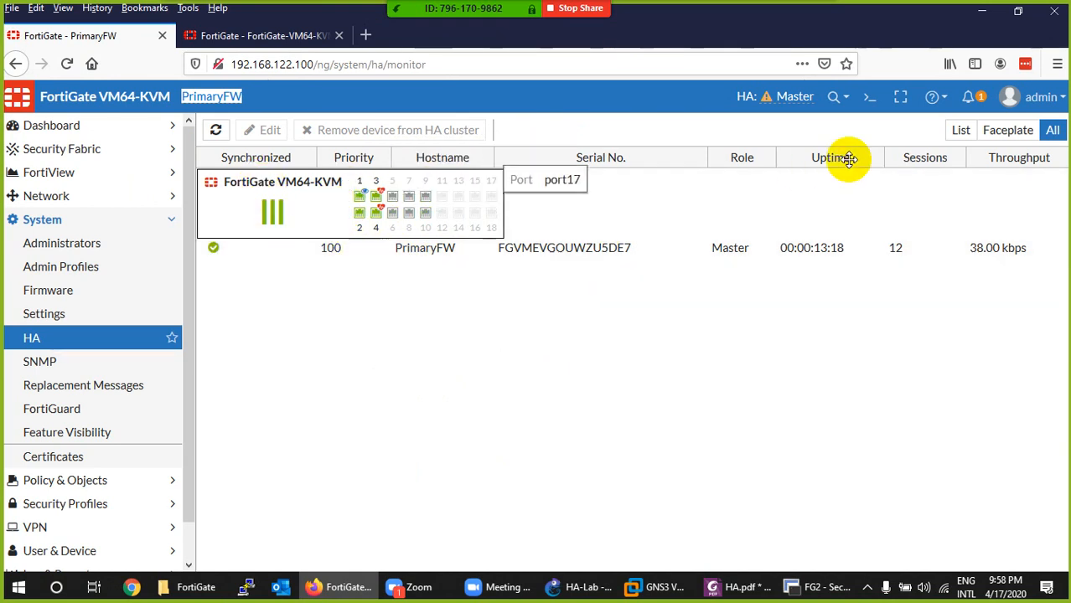
pyautogui.click(1004, 130)
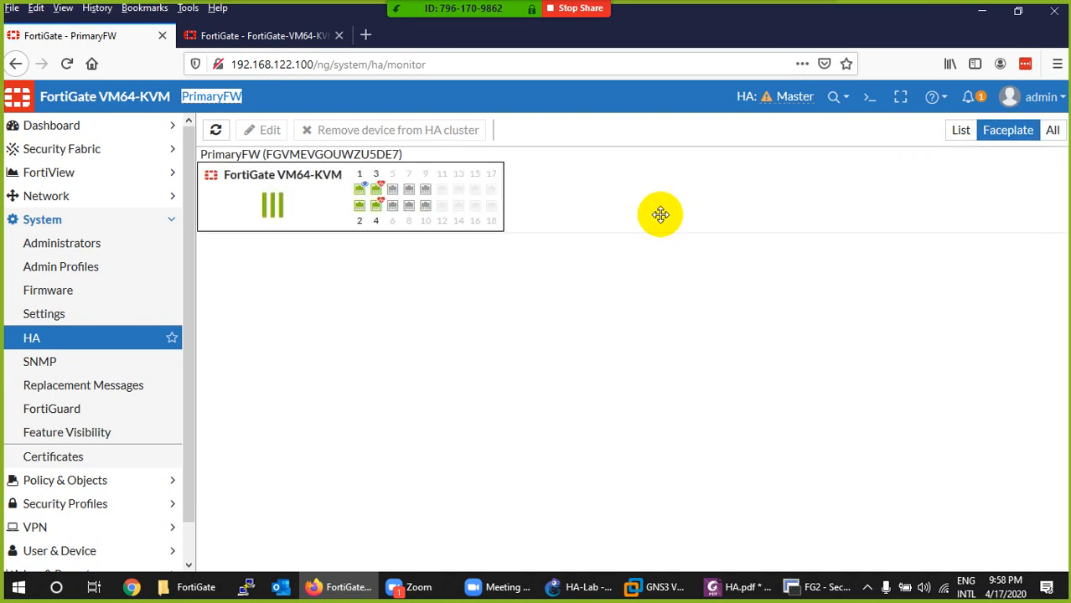
pyautogui.moveTo(347, 210)
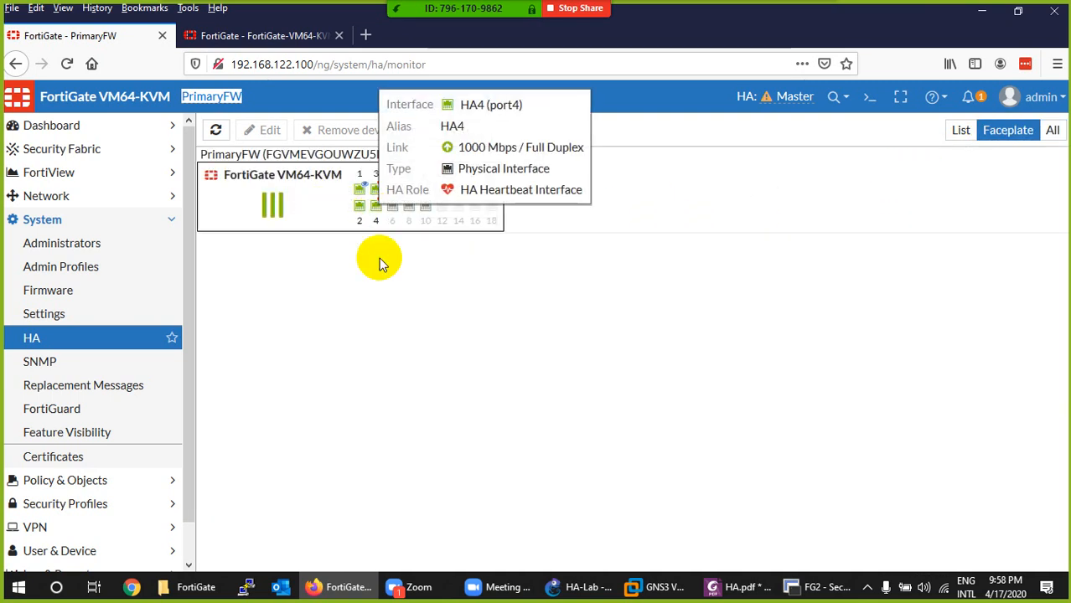
pyautogui.click(961, 132)
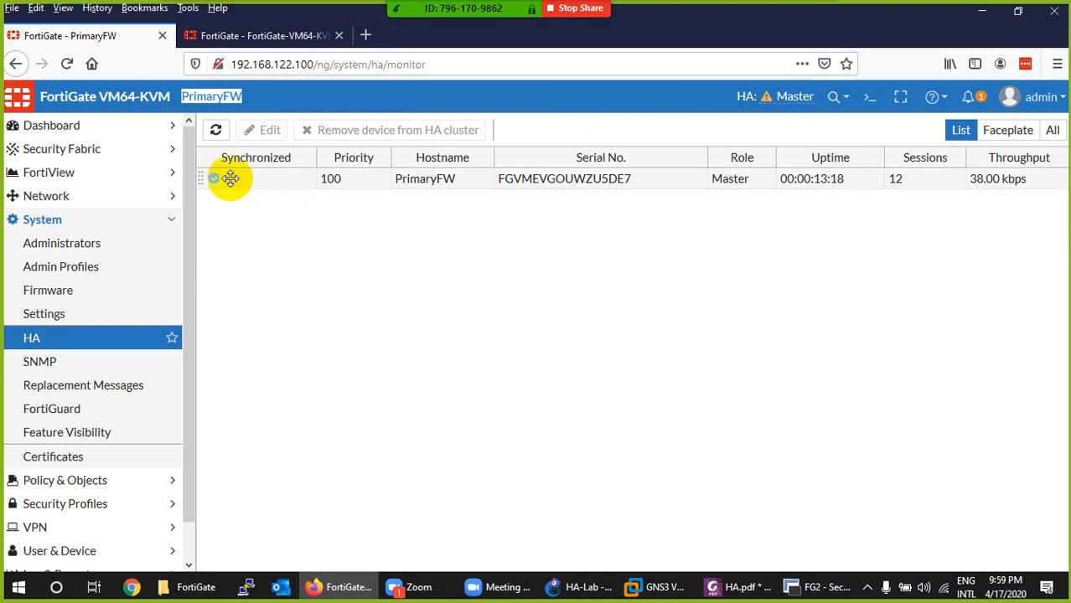
pyautogui.click(1052, 130)
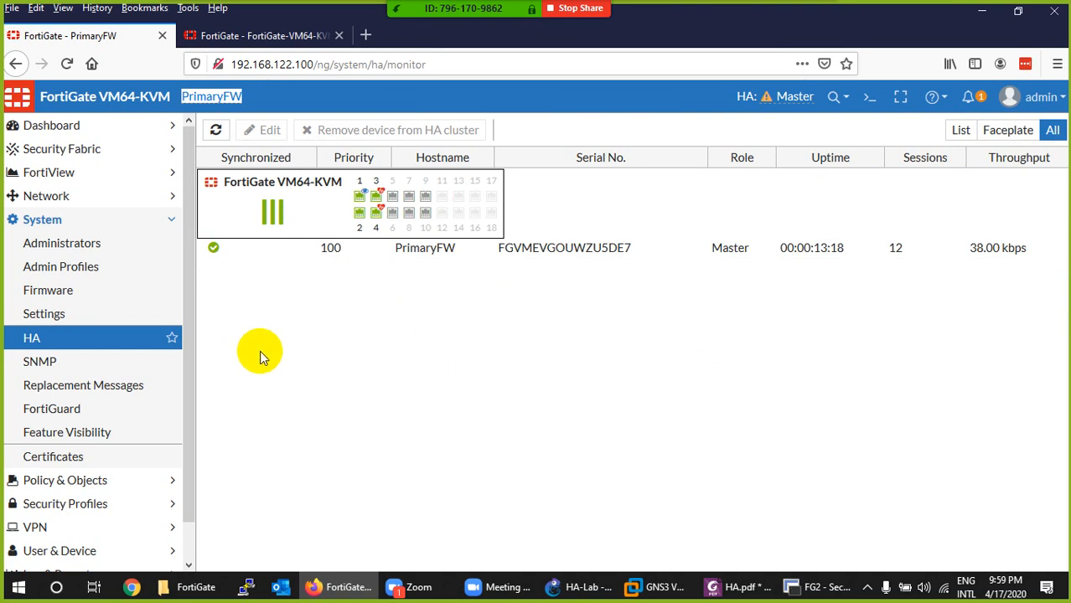
# - Run the FortiGate setup on FG2 and specify SecondaryFW as its hostname
pyautogui.click(270, 38)
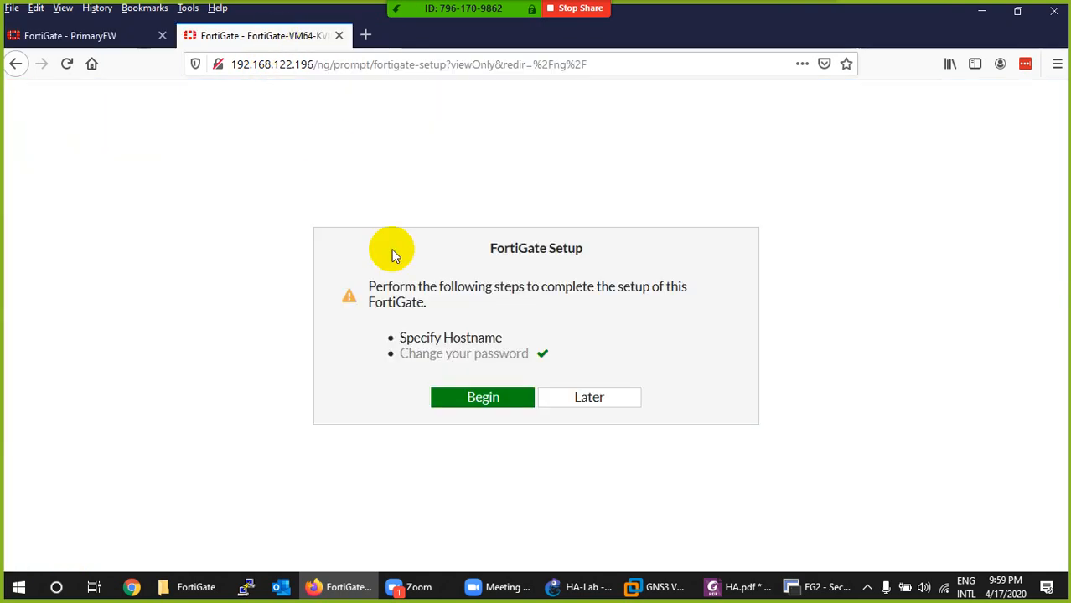
pyautogui.click(530, 403)
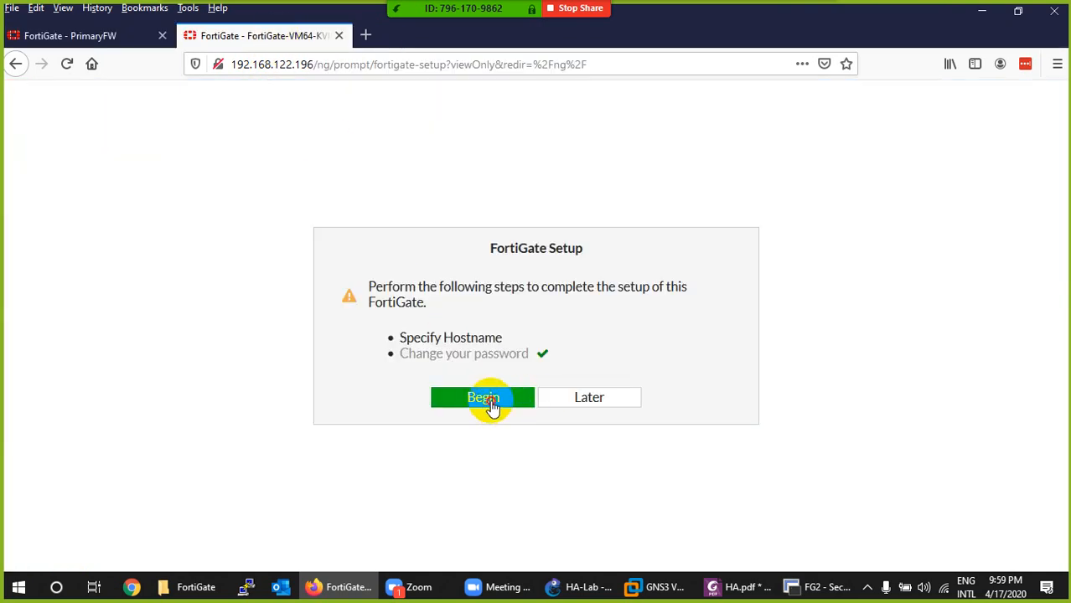
pyautogui.click(490, 401)
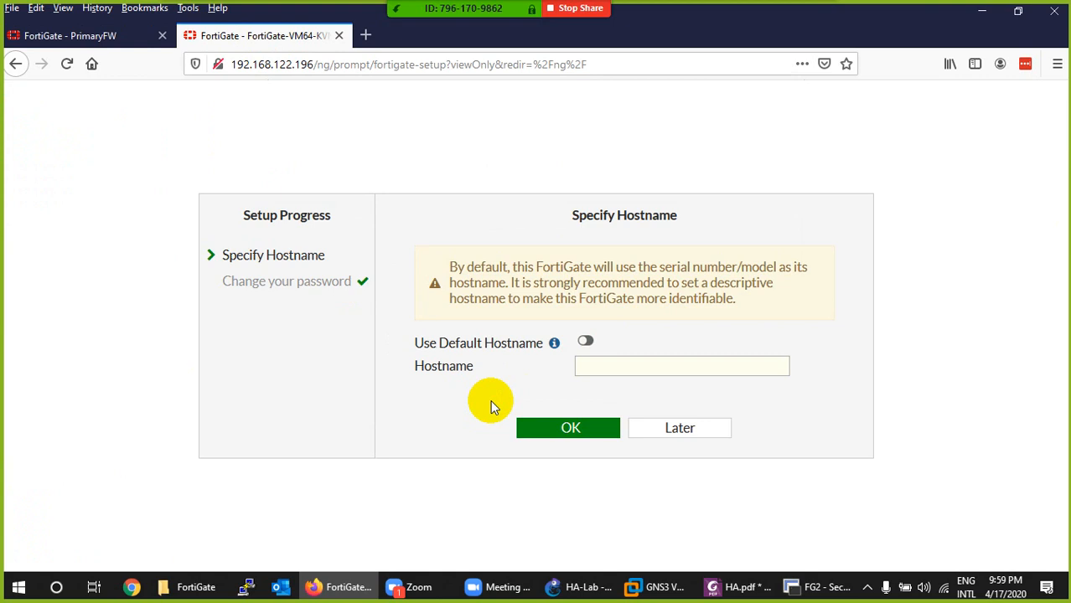
pyautogui.click(597, 365)
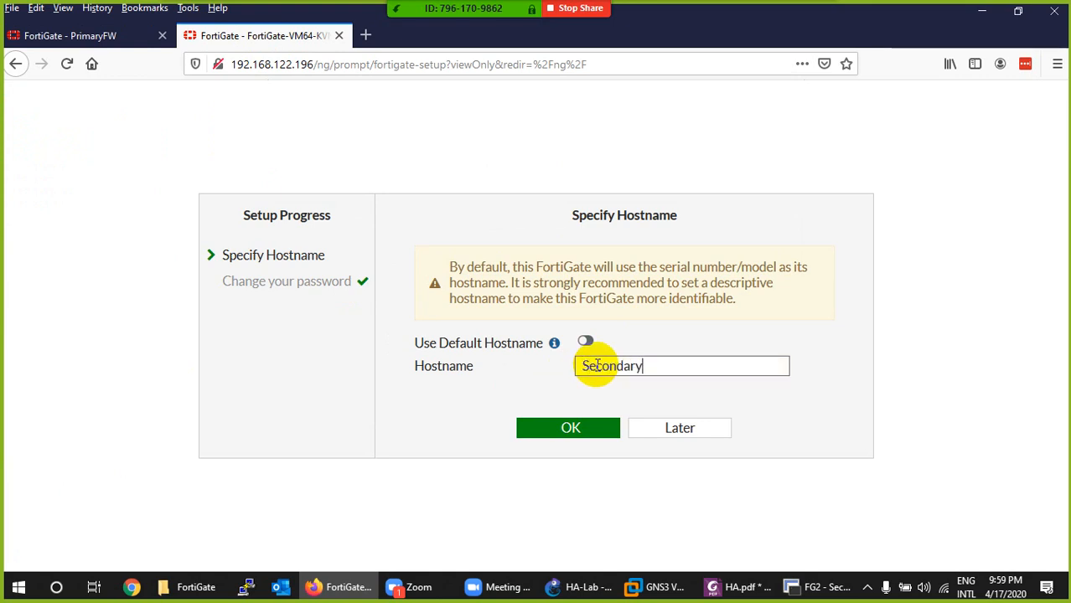
pyautogui.write('SecondaryFW')
pyautogui.click(568, 428)
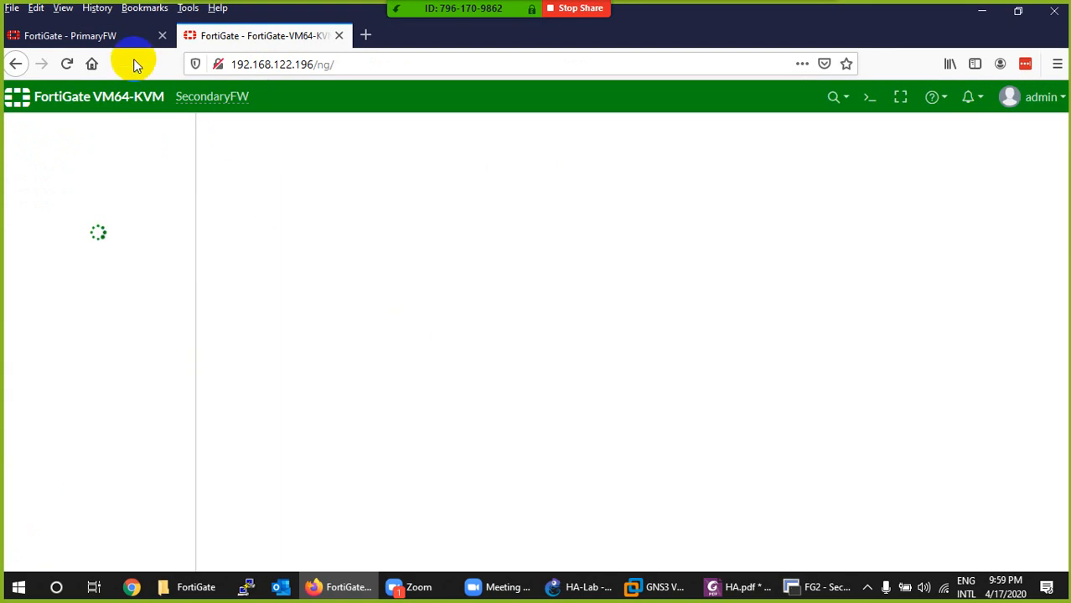
pyautogui.click(124, 38)
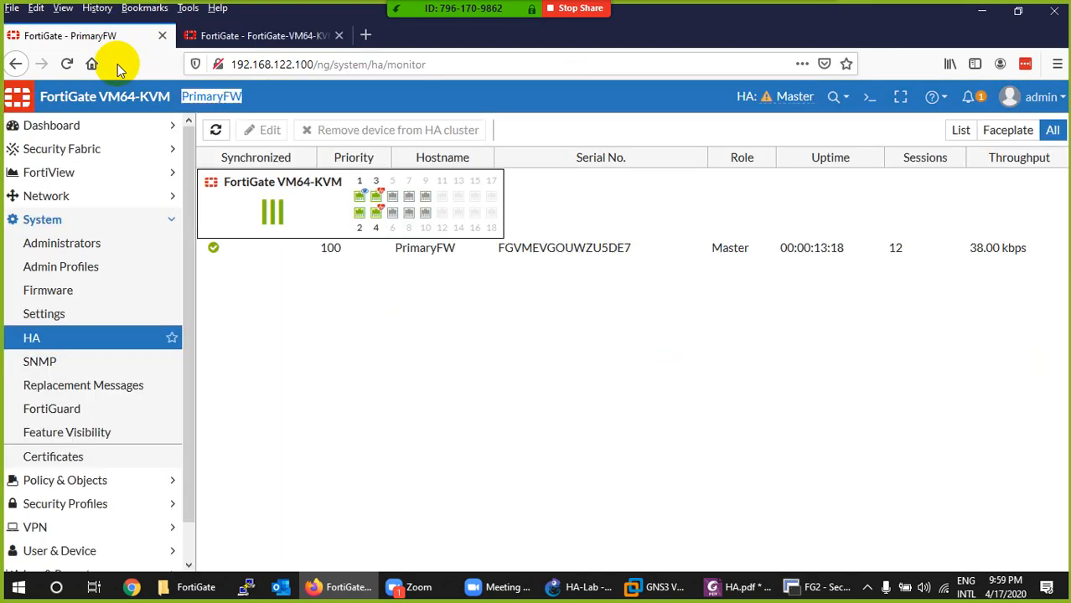
pyautogui.click(259, 35)
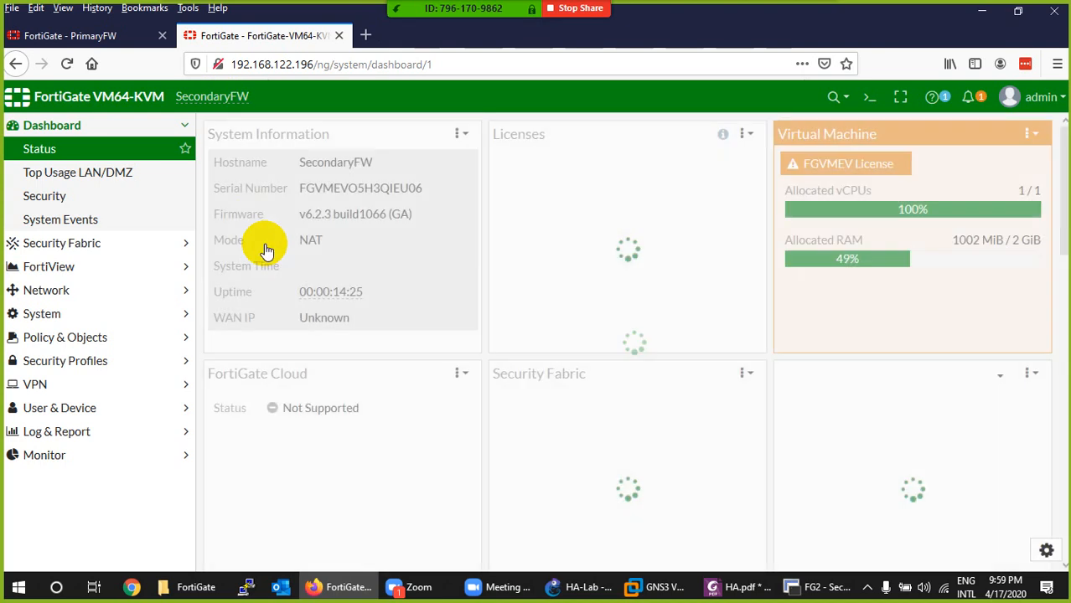
# - Give SecondaryFW's port1 the alias WAN, switch its addressing mode to Manual and save the interface
pyautogui.click(62, 288)
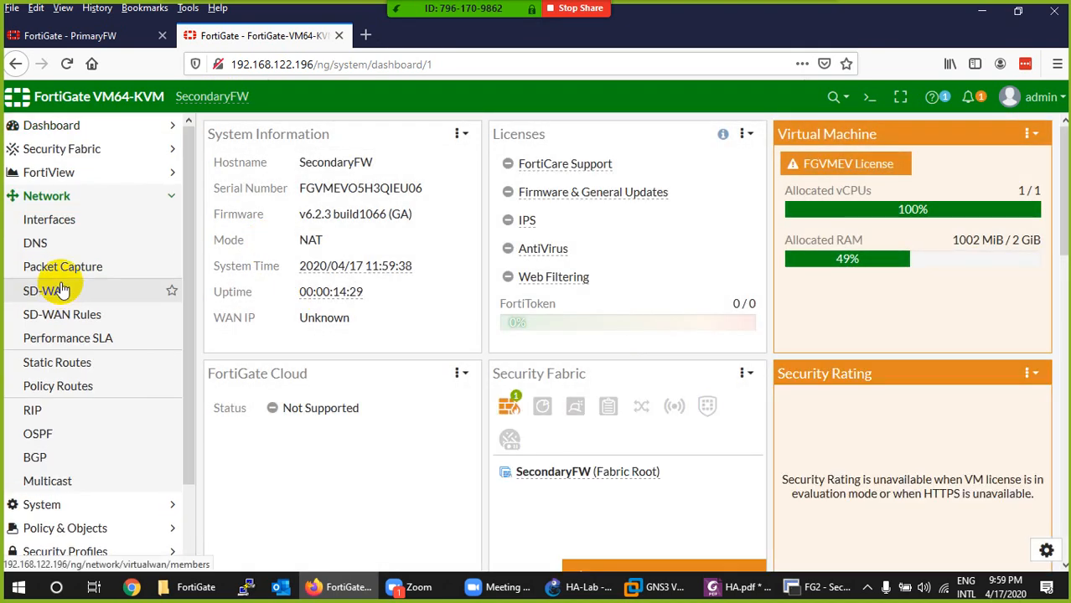
pyautogui.click(35, 219)
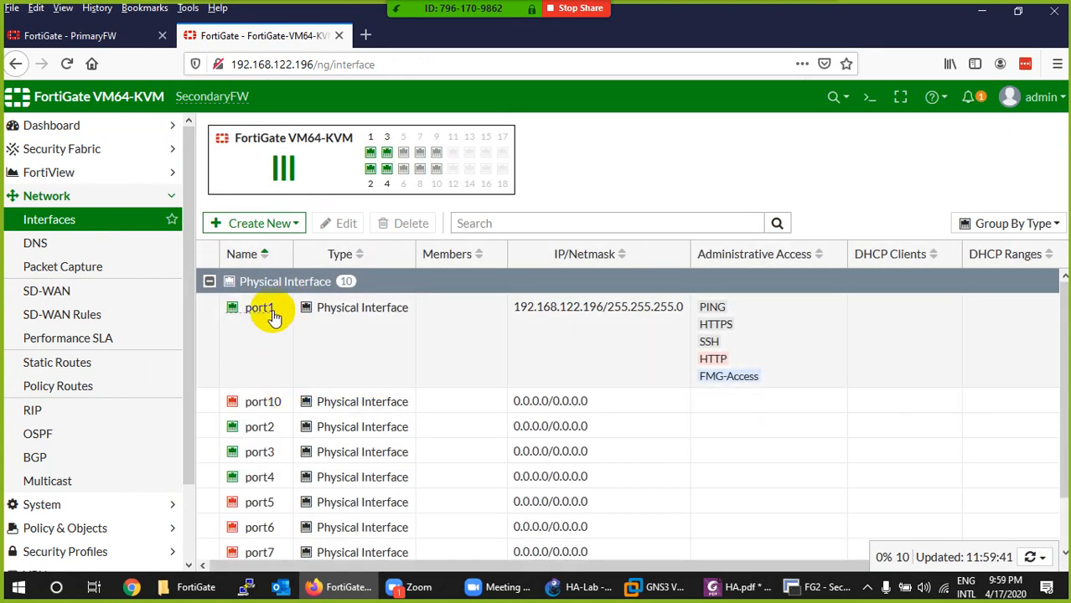
pyautogui.doubleClick(268, 307)
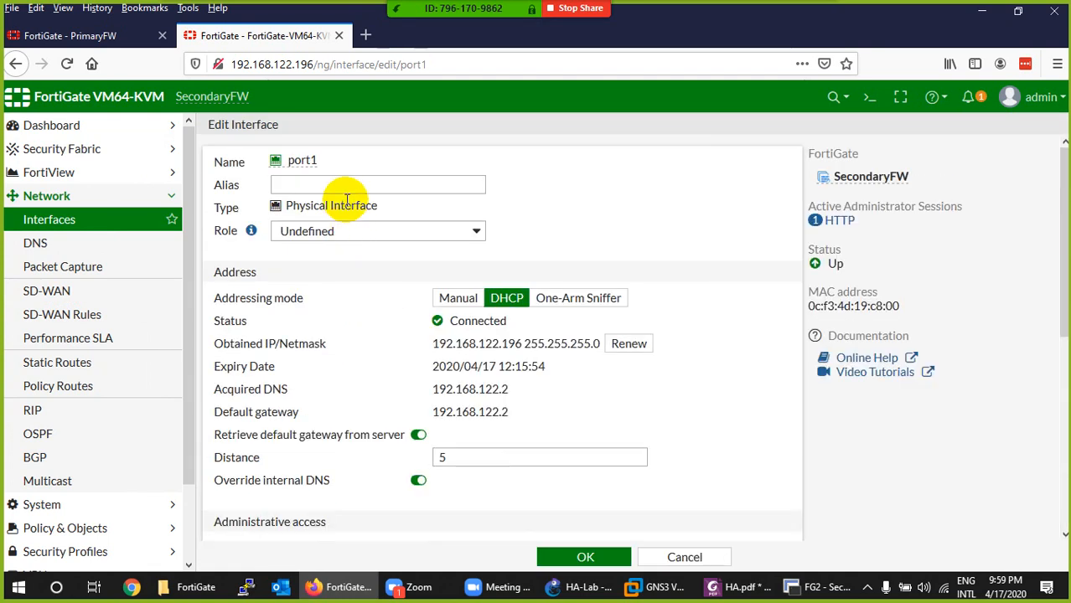
pyautogui.click(349, 185)
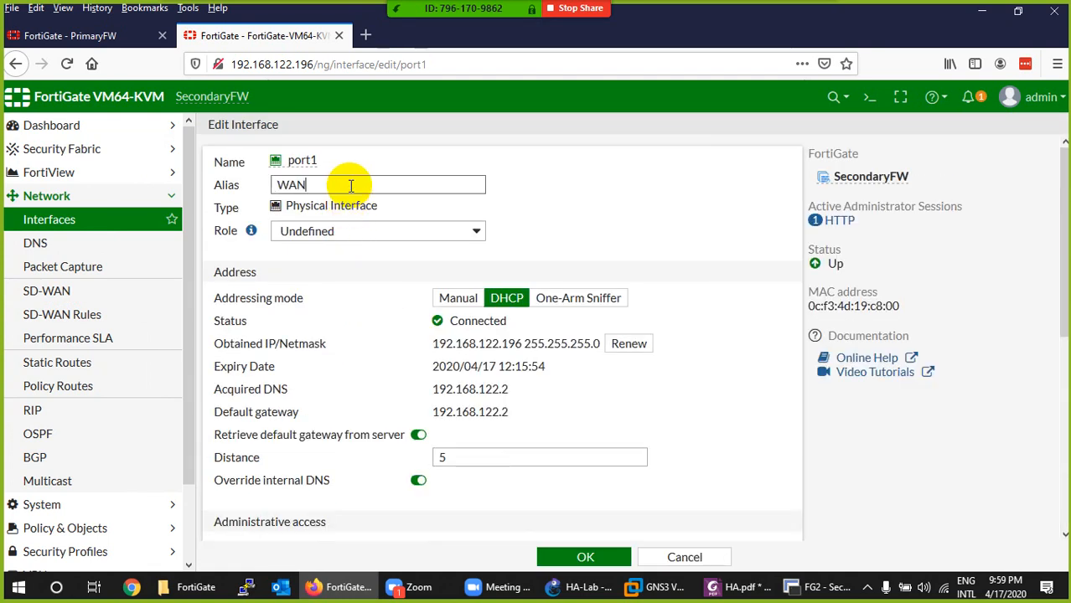
pyautogui.click(455, 302)
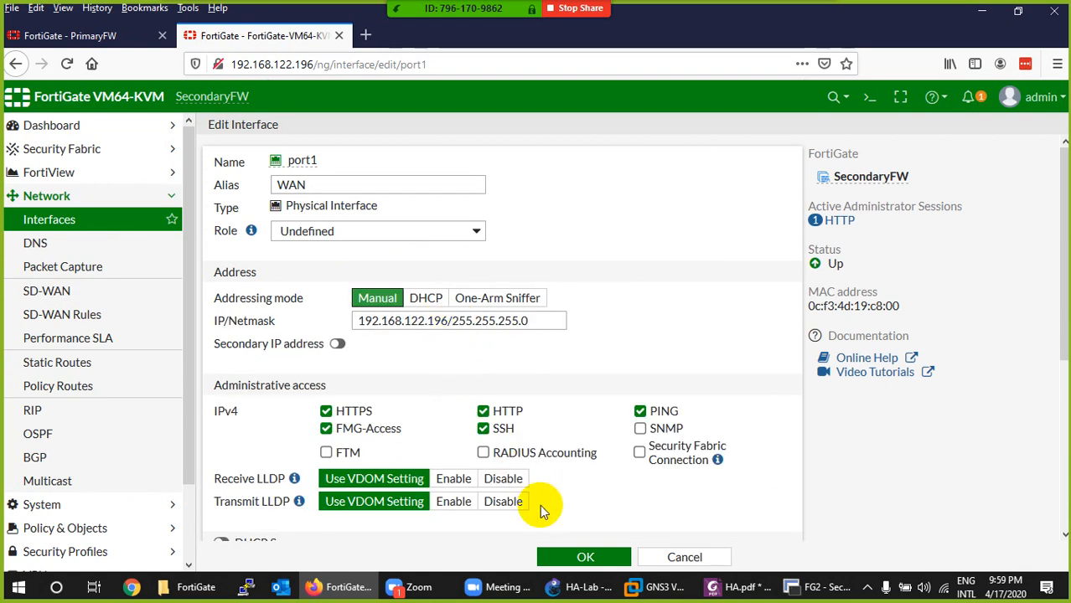
pyautogui.click(583, 557)
pyautogui.click(827, 228)
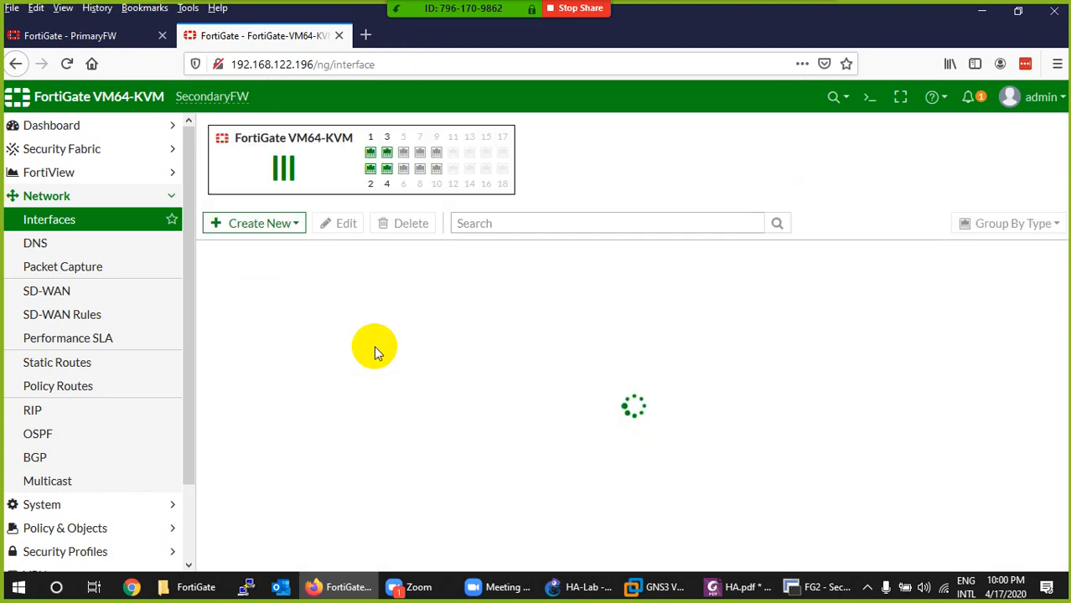
# - Set SecondaryFW's HA mode to Active-Passive with a device priority of 50
pyautogui.scroll(-1, 374, 355)
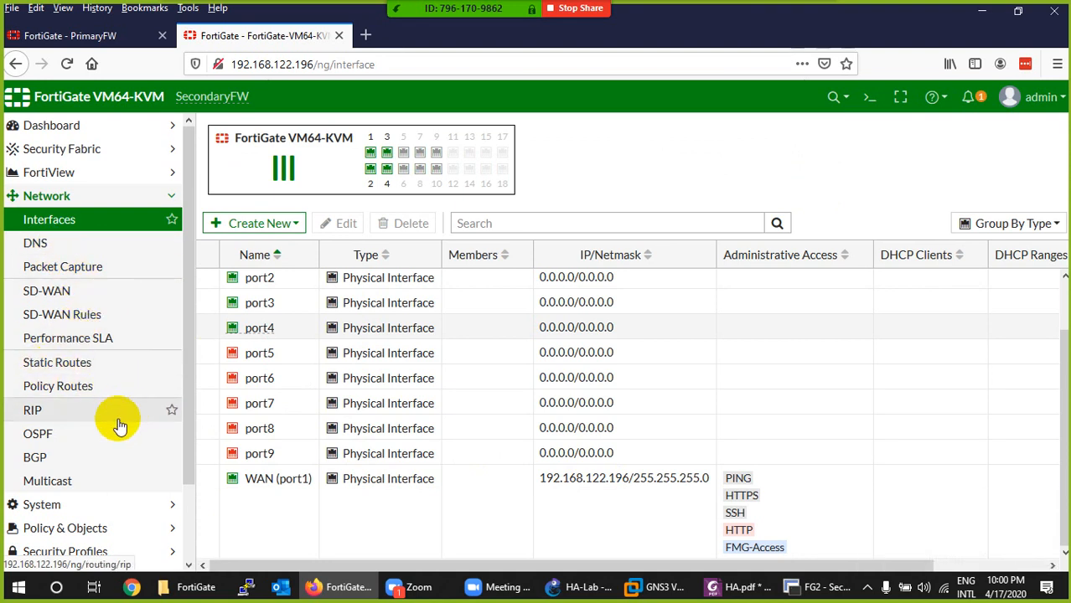
pyautogui.scroll(-2, 115, 428)
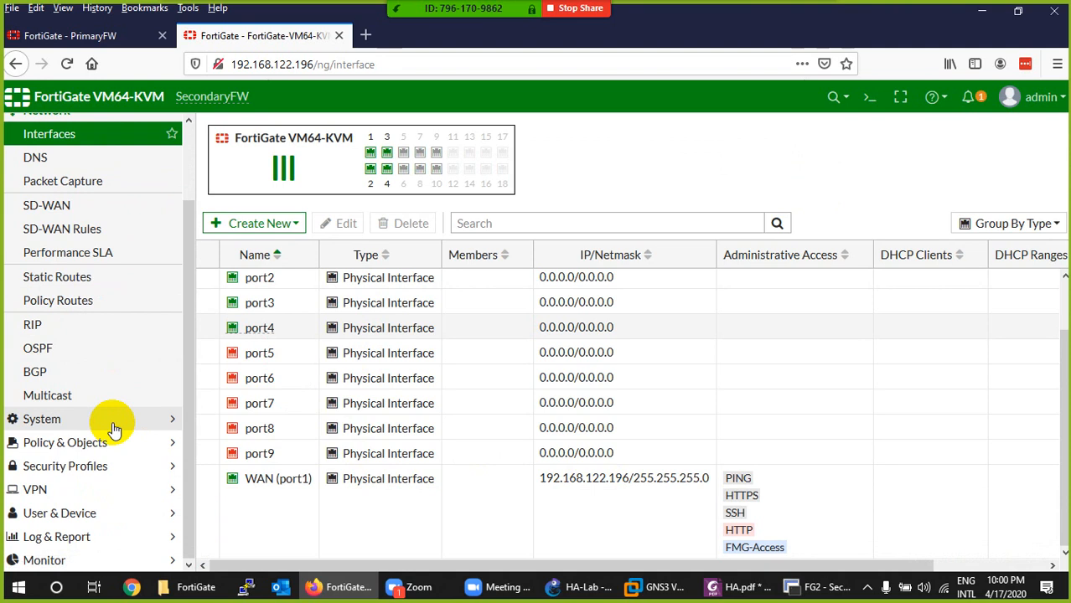
pyautogui.scroll(2, 115, 429)
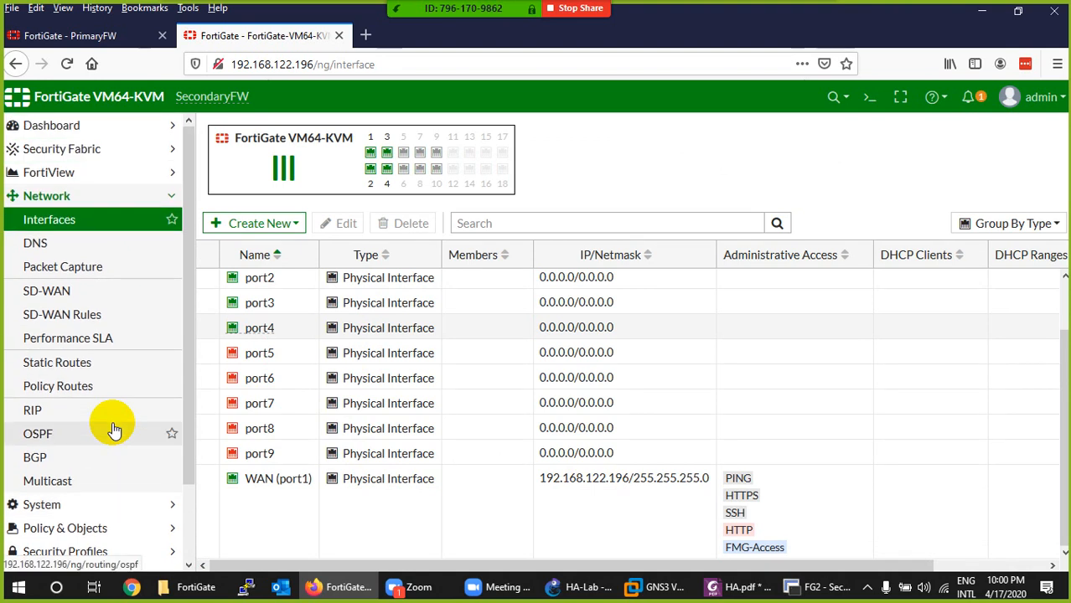
pyautogui.scroll(-1, 100, 407)
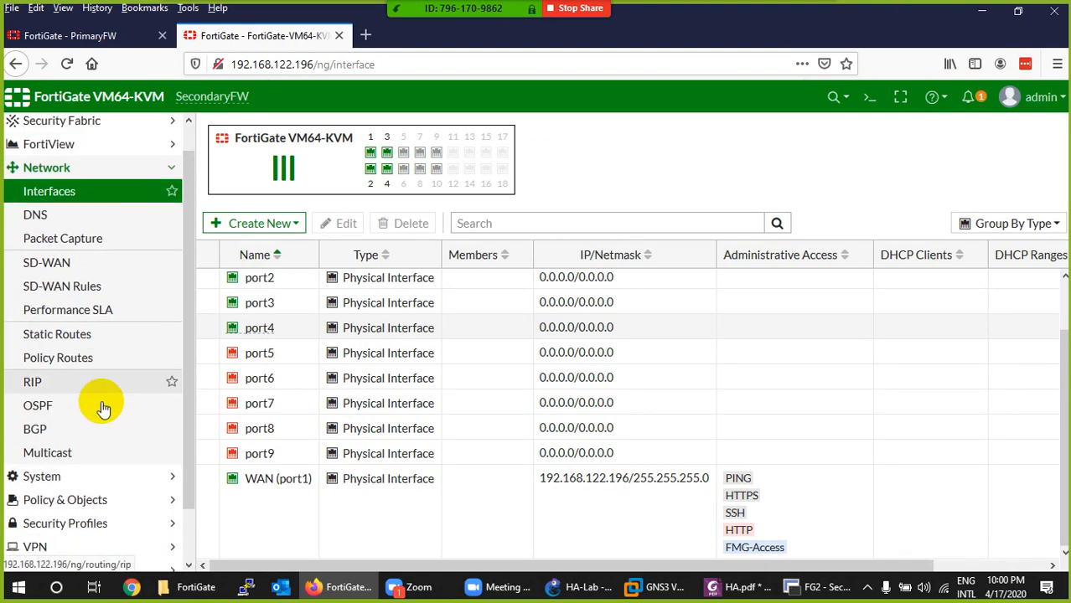
pyautogui.scroll(1, 91, 366)
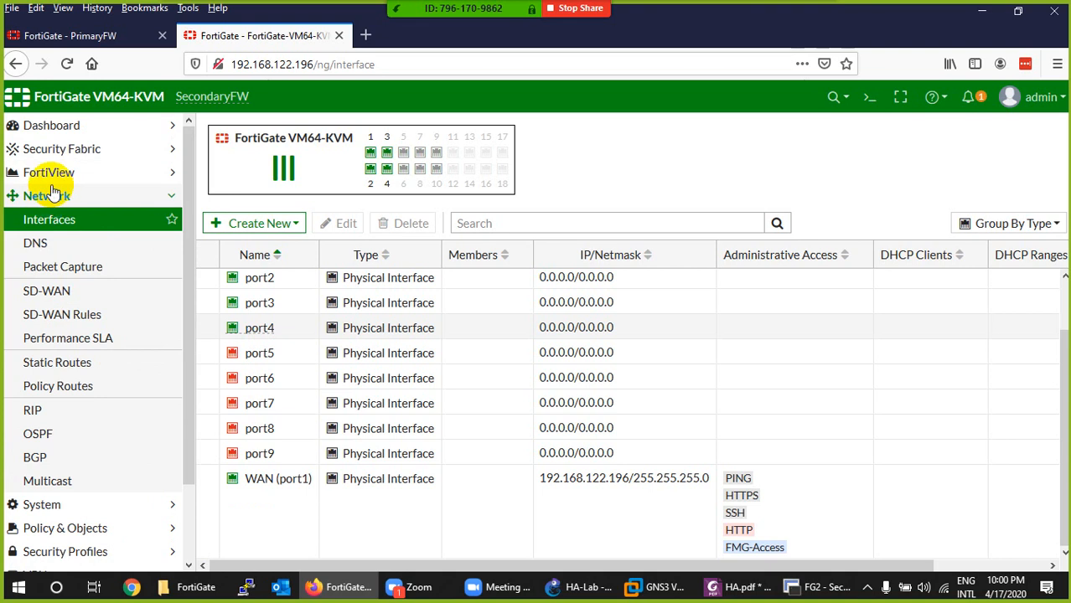
pyautogui.scroll(-2, 69, 394)
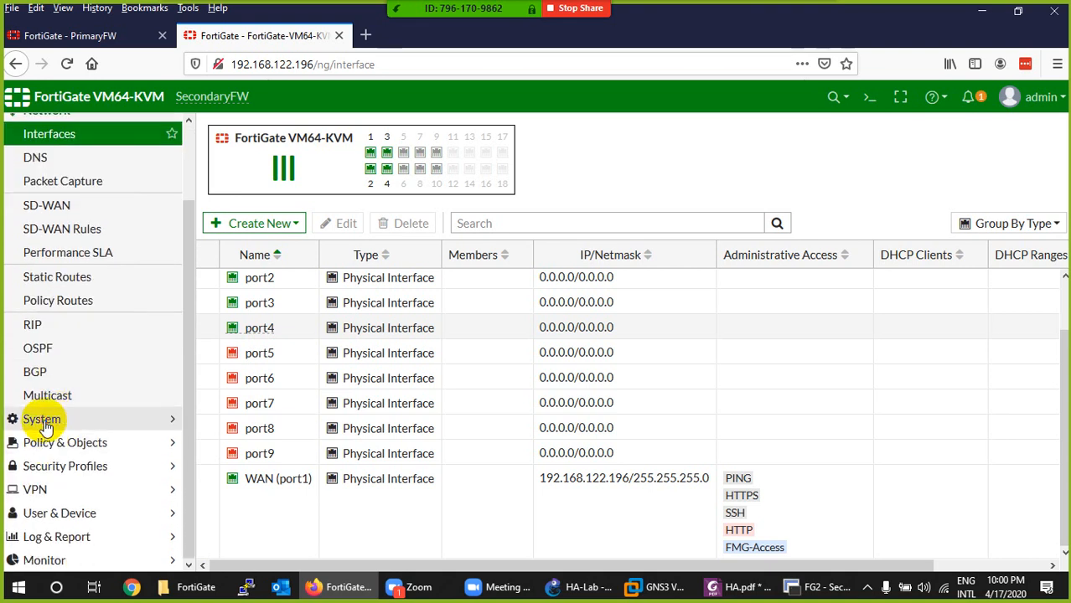
pyautogui.click(42, 420)
pyautogui.click(40, 301)
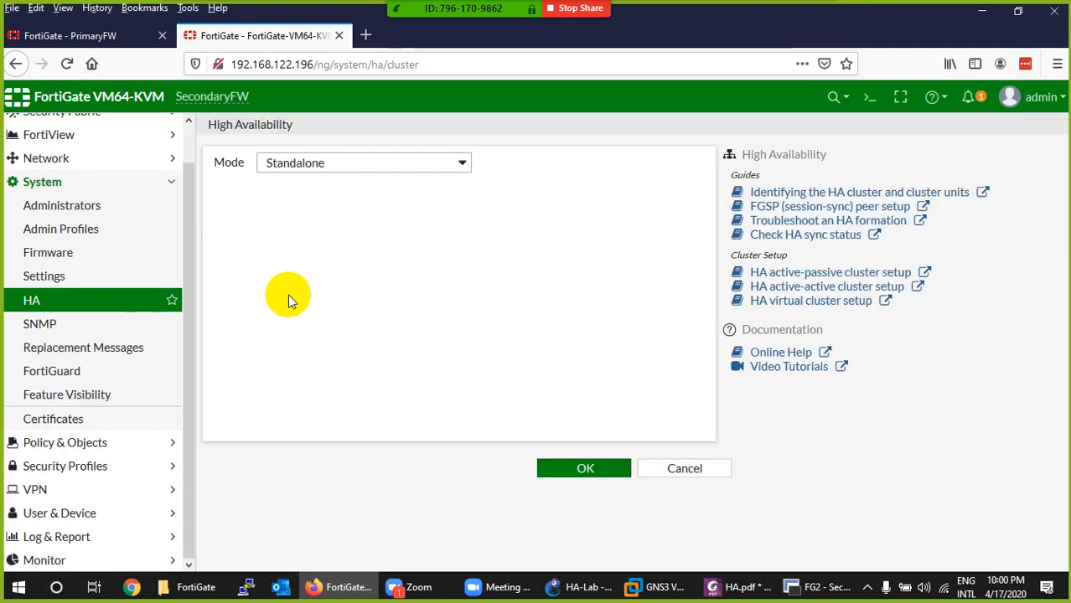
pyautogui.click(325, 165)
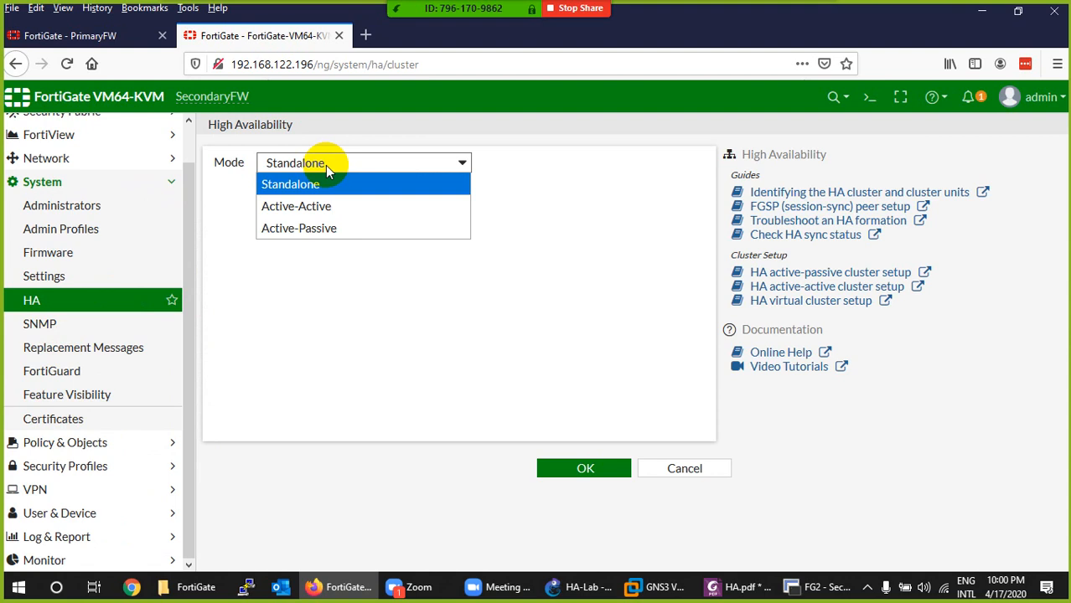
pyautogui.click(296, 227)
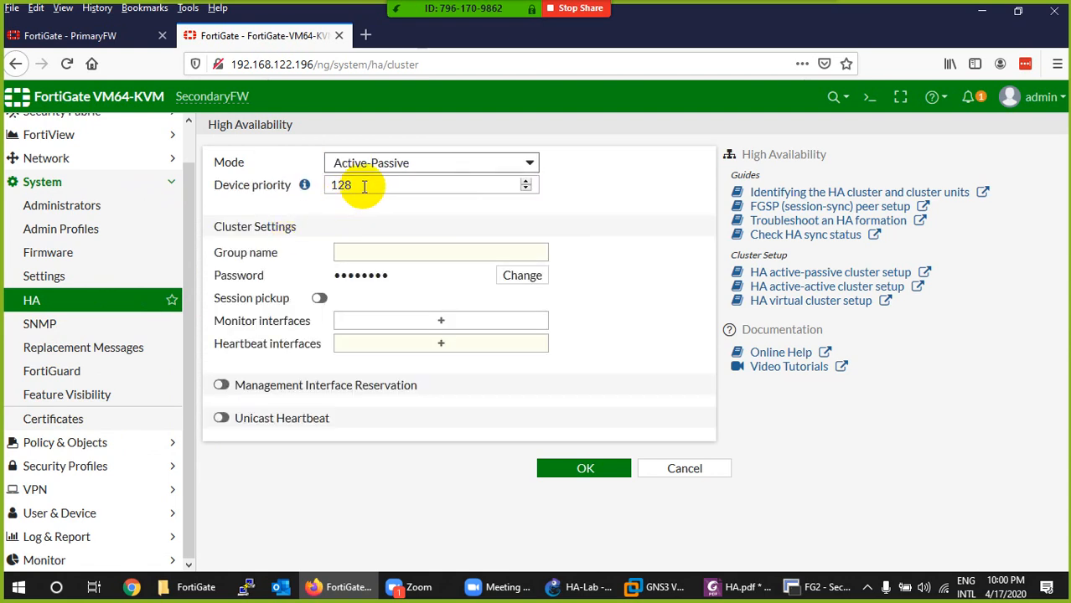
pyautogui.moveTo(359, 184); pyautogui.dragTo(321, 186)
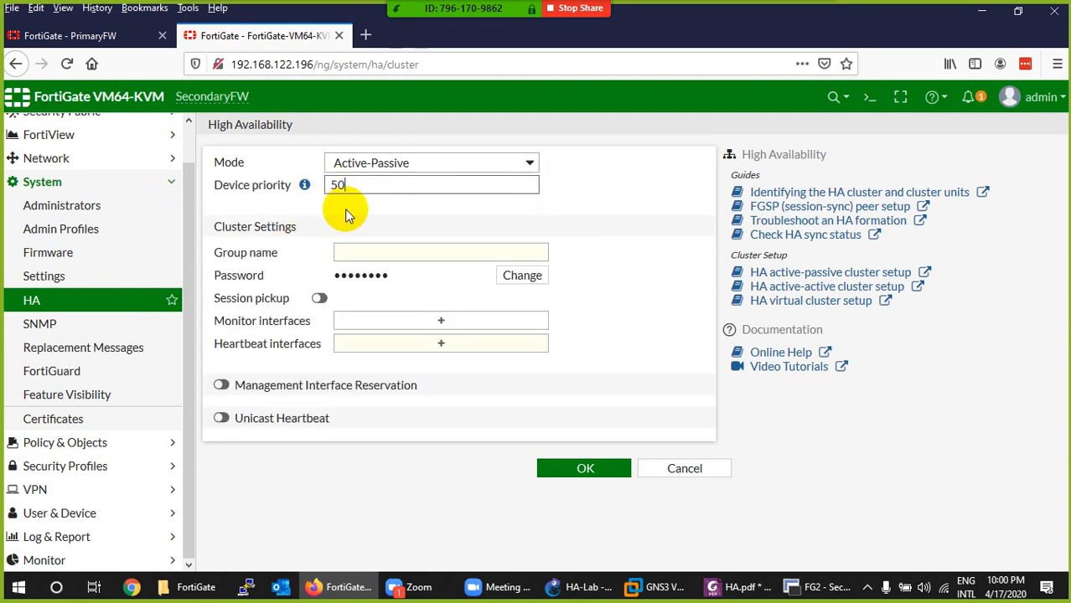
# - Enter HAG as SecondaryFW's HA cluster group name and fill in the cluster password
pyautogui.click(349, 249)
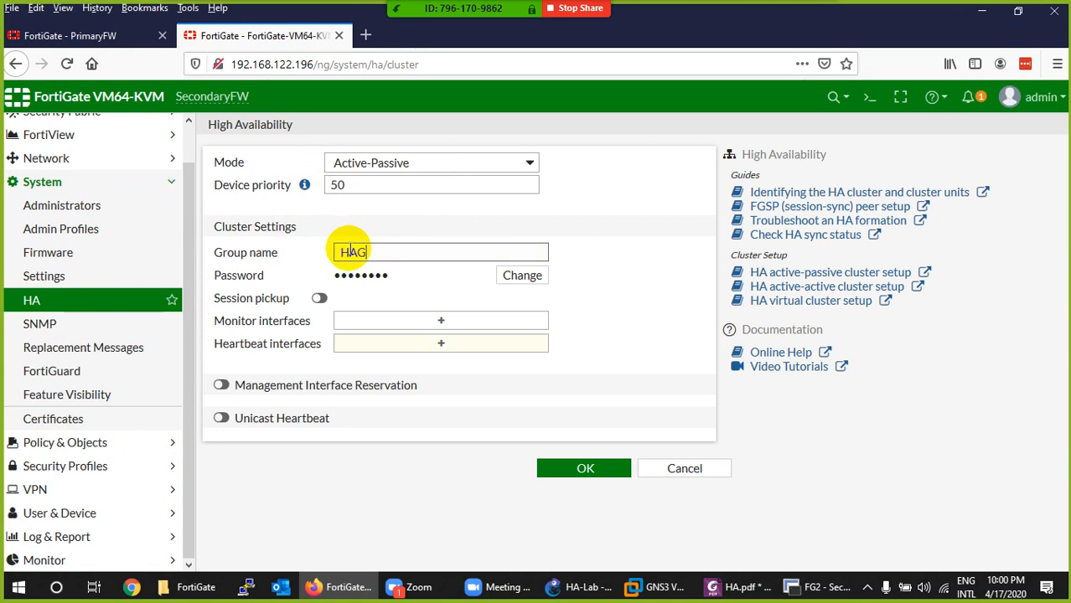
pyautogui.click(517, 274)
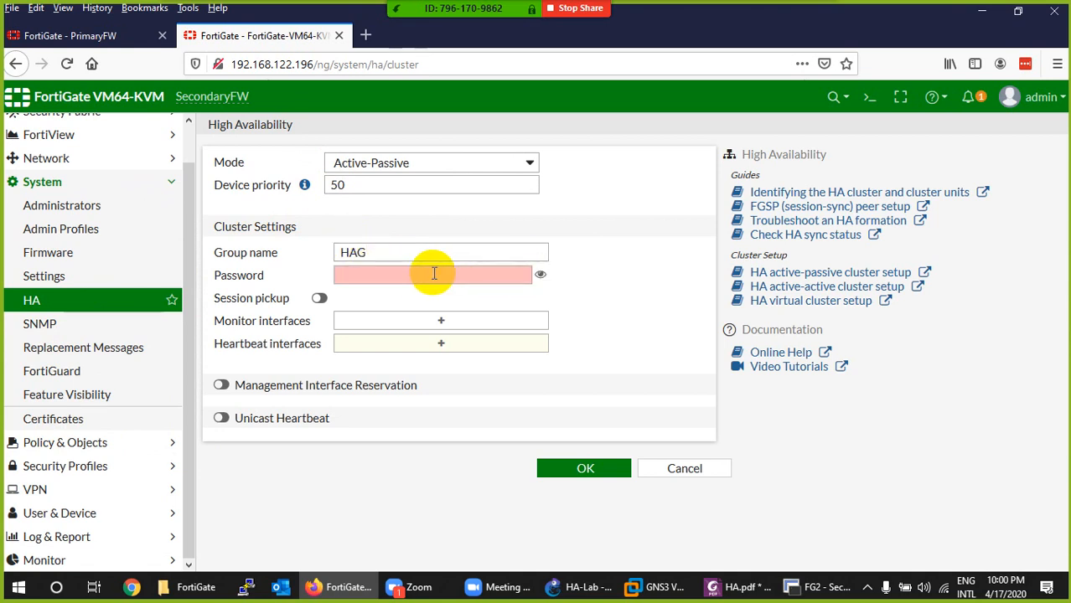
pyautogui.click(434, 274)
pyautogui.write('••')
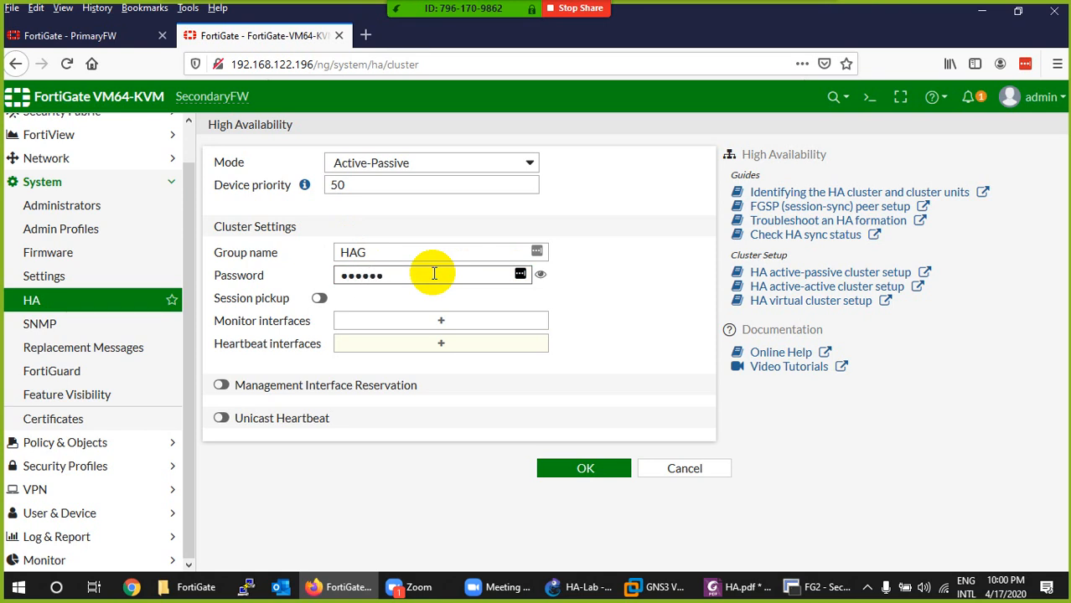
pyautogui.write('3456')
# - Complete and reveal SecondaryFW's HA cluster password, and enable session pickup
pyautogui.click(540, 275)
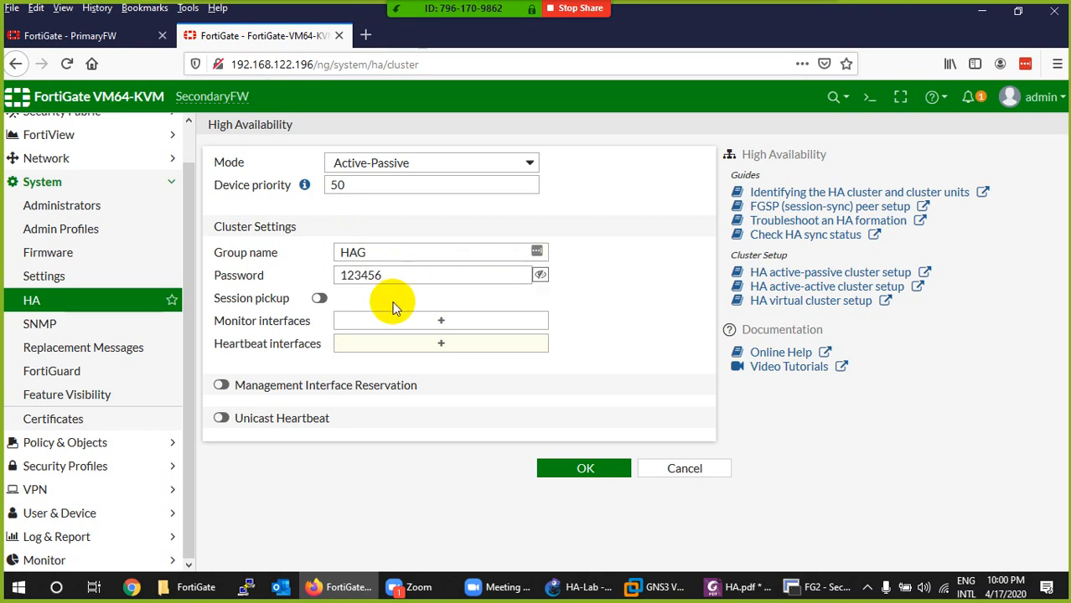
pyautogui.click(320, 298)
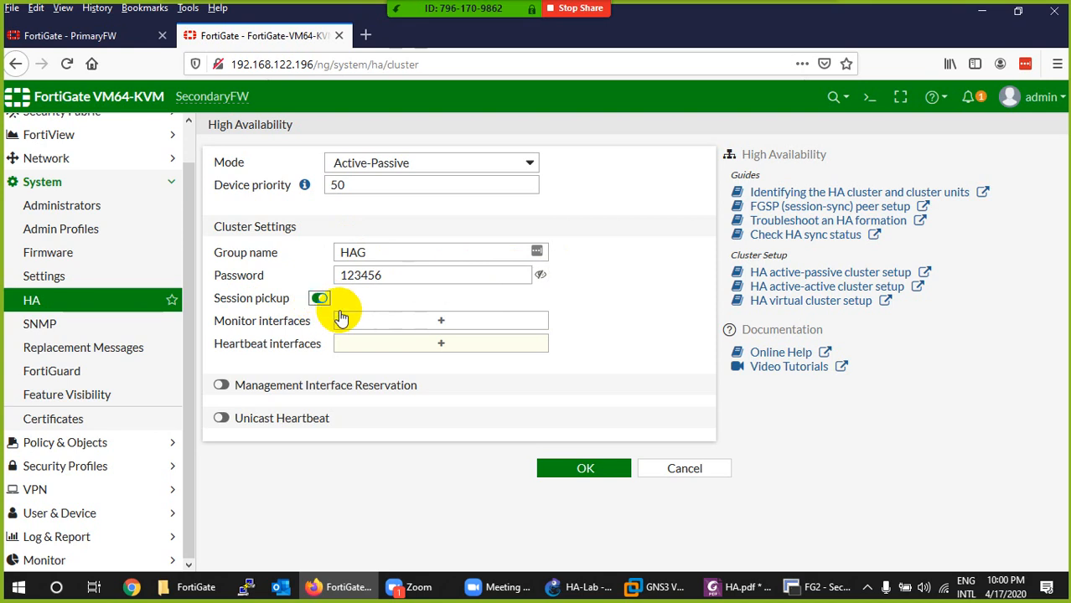
# - Add WAN (port1) as the monitor interface and port3 and port4 as heartbeat interfaces, and apply SecondaryFW's HA settings
pyautogui.click(425, 322)
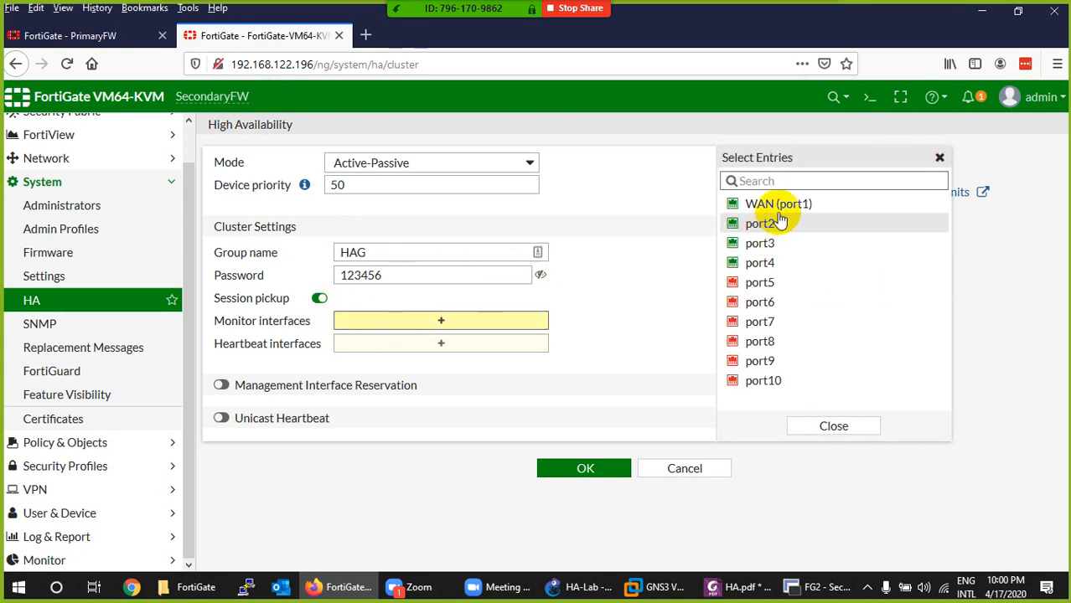
pyautogui.click(736, 205)
pyautogui.click(463, 359)
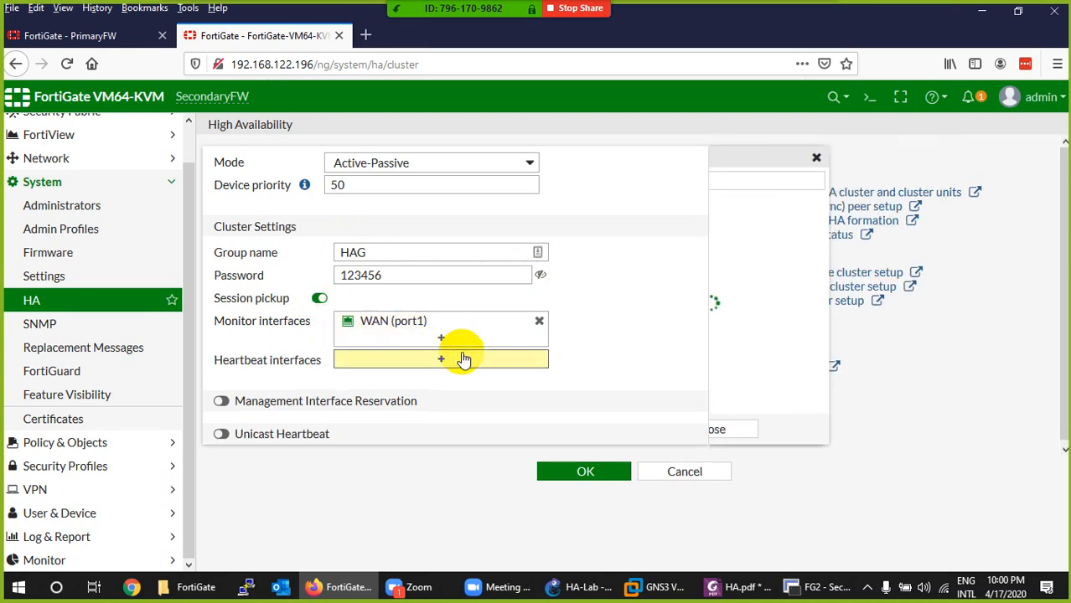
pyautogui.click(754, 243)
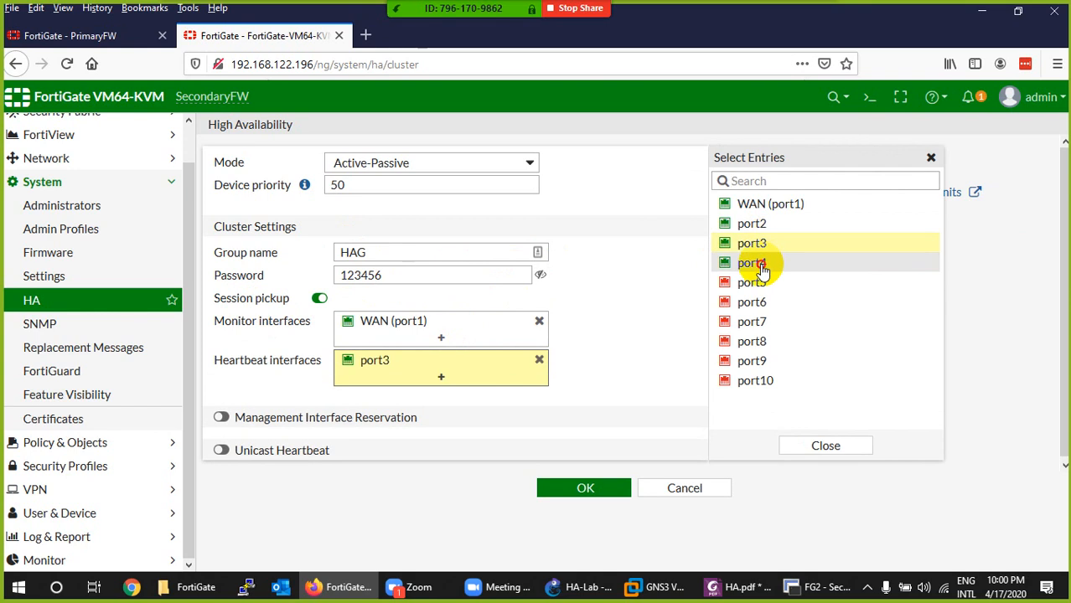
pyautogui.click(752, 264)
pyautogui.click(583, 587)
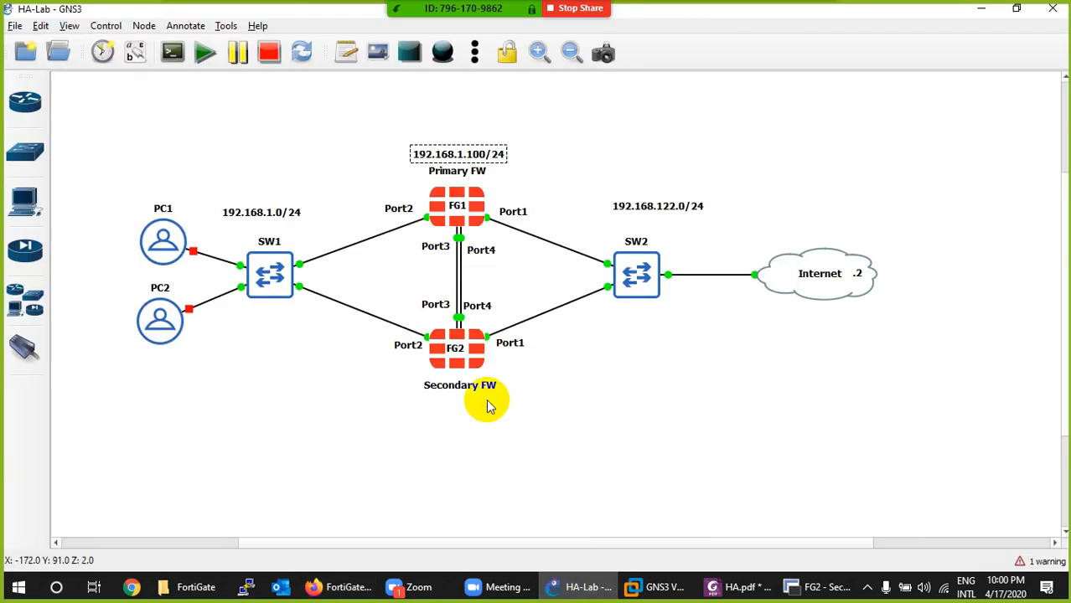
pyautogui.click(588, 591)
pyautogui.scroll(-1, 327, 451)
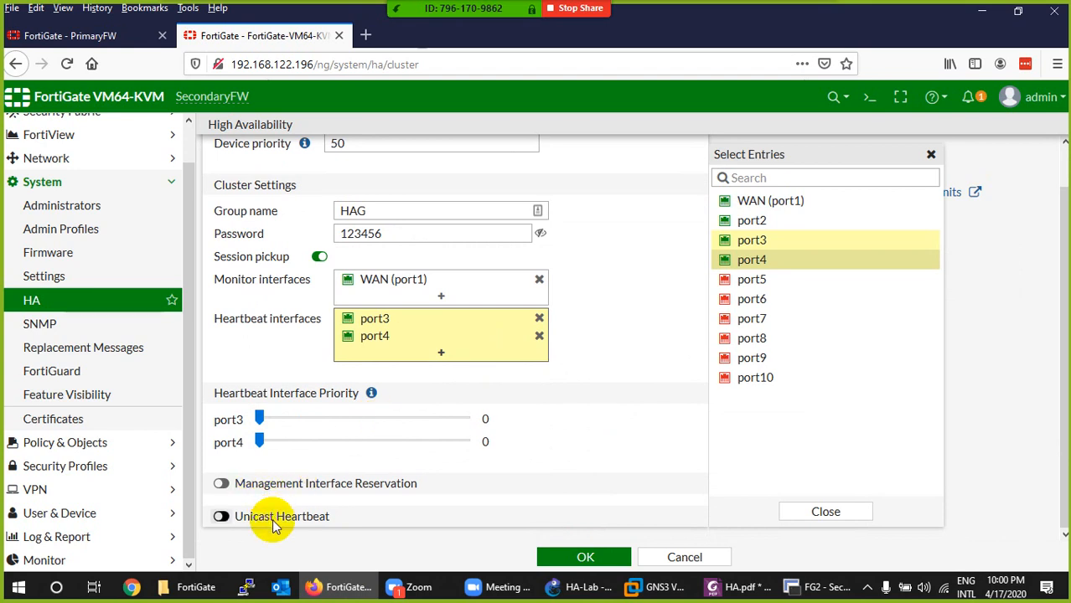
pyautogui.click(573, 557)
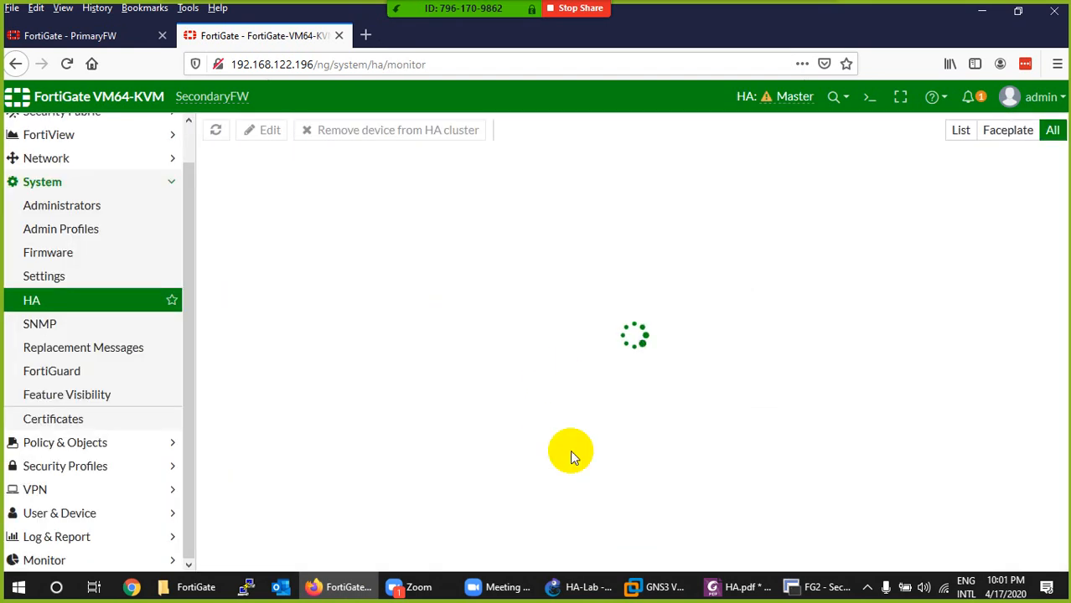
# - Switch to SecureCRT and log in to the FG1 console as admin with the account password
pyautogui.click(838, 587)
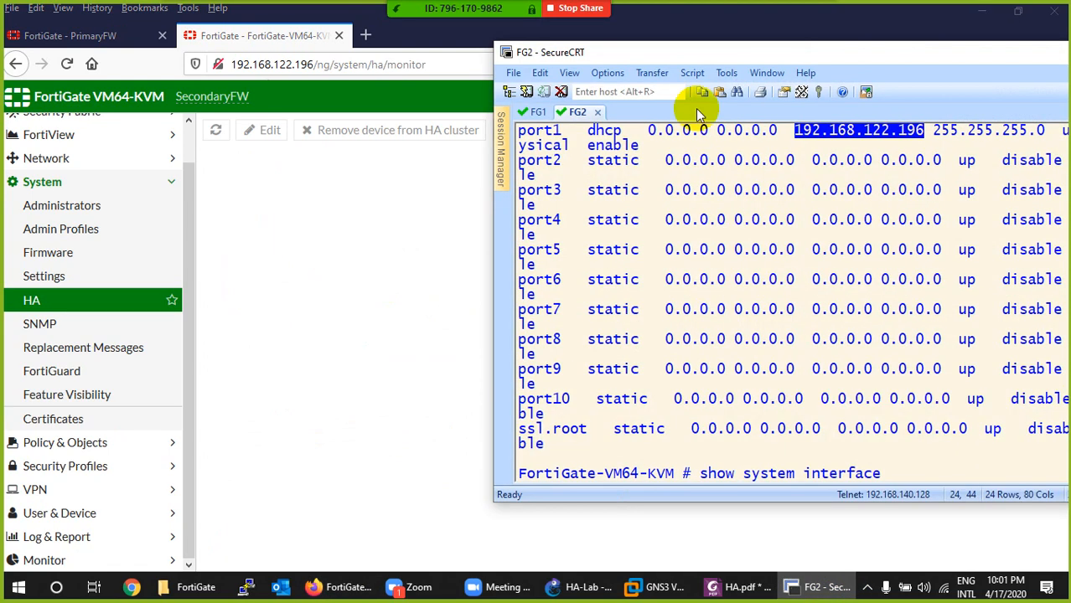
pyautogui.moveTo(725, 55); pyautogui.dragTo(507, 100)
pyautogui.click(312, 153)
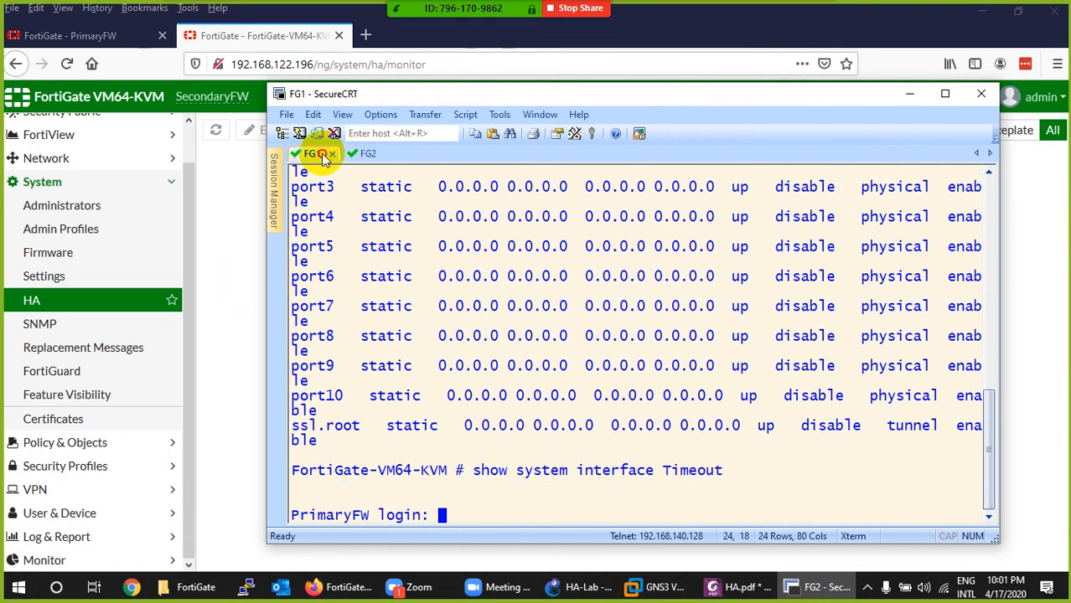
pyautogui.write('adm')
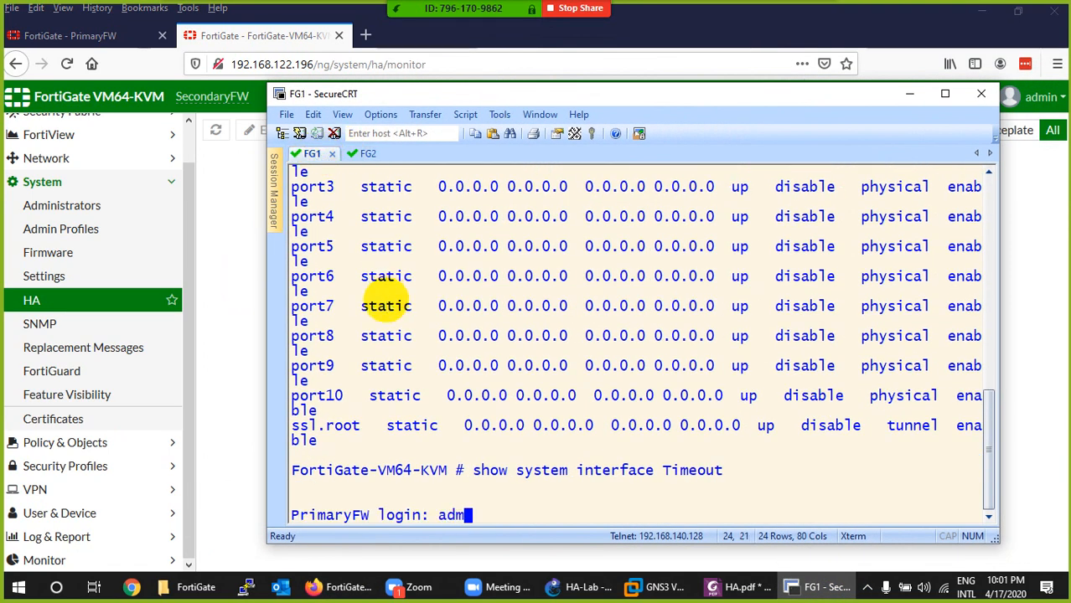
pyautogui.write('in')
pyautogui.press('Return')
pyautogui.write('***')
pyautogui.press('Return')
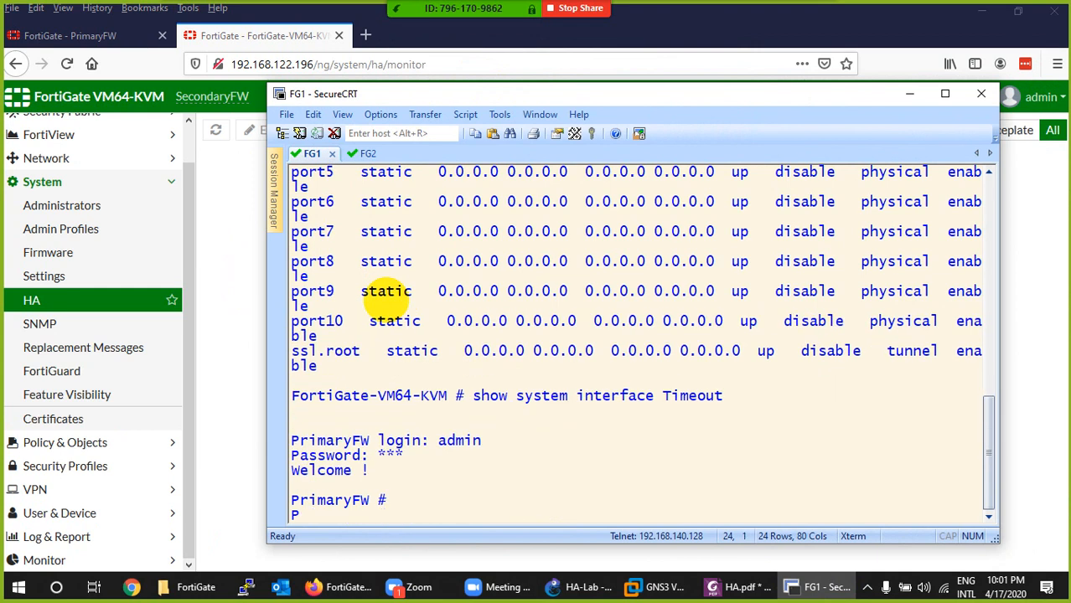
# - Clear the pending command on the FG2 console and try to log in as admin with the account password
pyautogui.click(369, 153)
pyautogui.press('BackSpace')
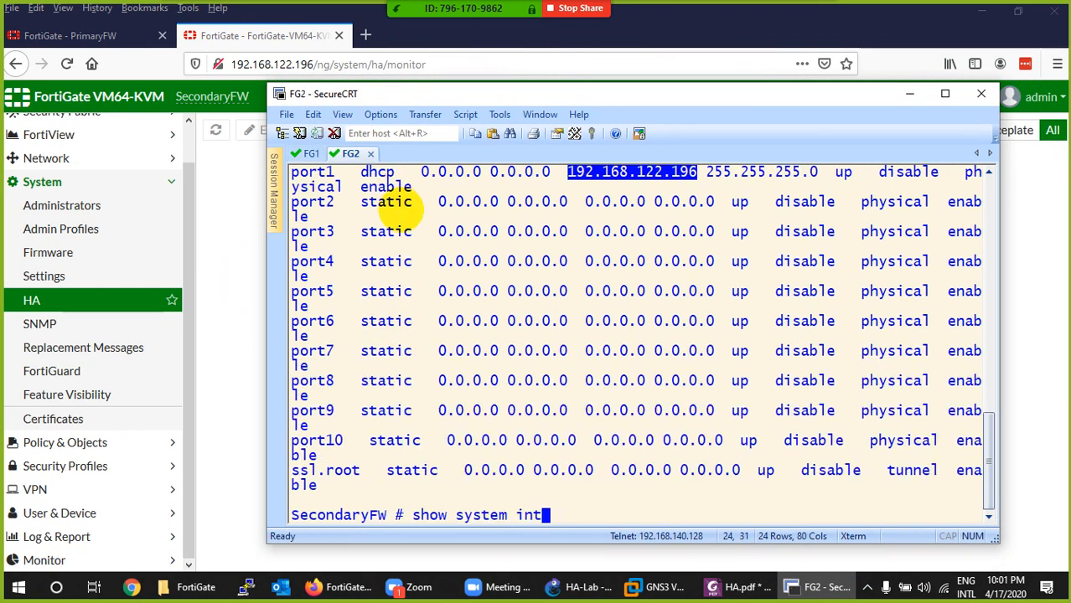
pyautogui.press('Return')
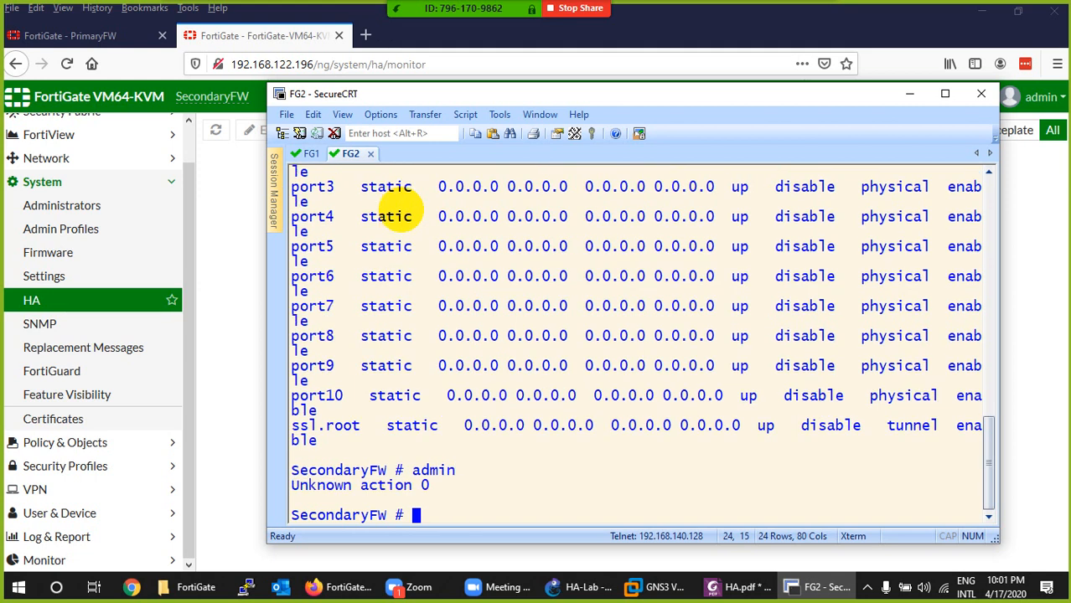
pyautogui.write('123')
pyautogui.press('Return')
pyautogui.write('adm')
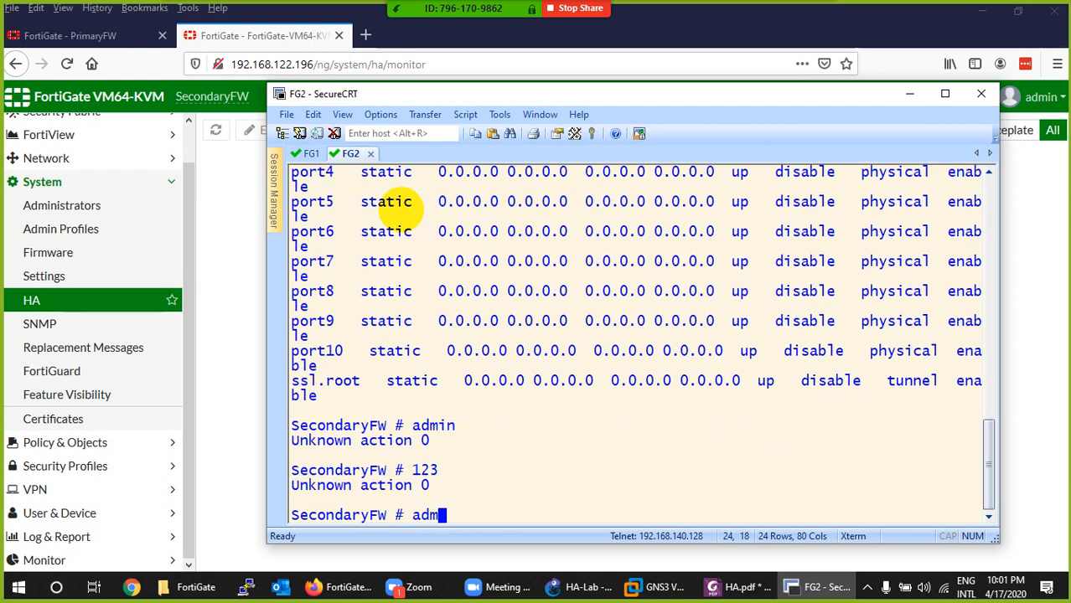
pyautogui.write('in')
pyautogui.press('Return')
pyautogui.write('123')
pyautogui.press('Return')
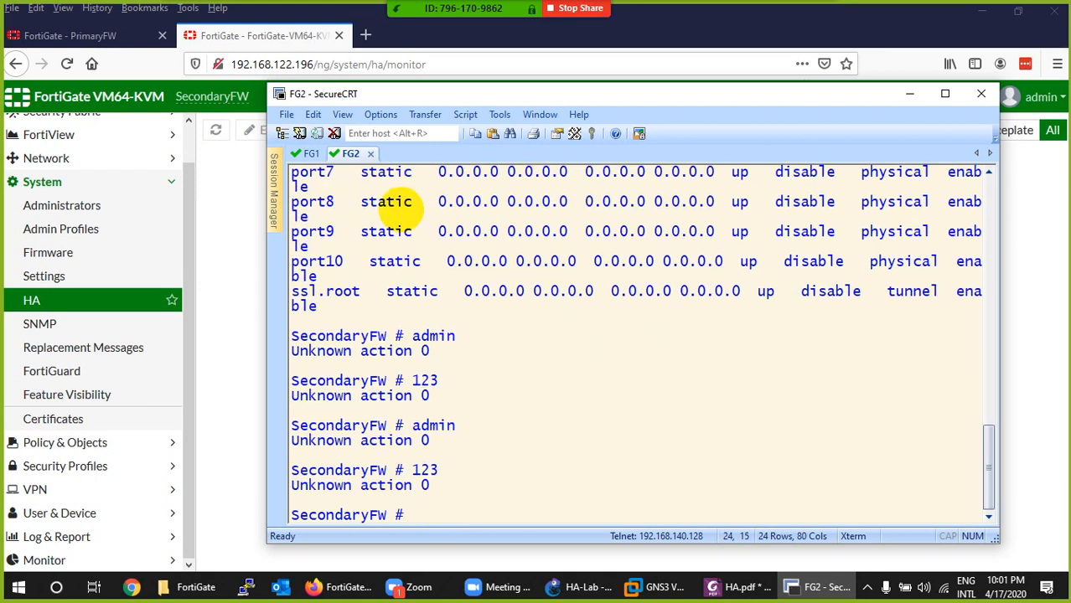
pyautogui.press('Return')
pyautogui.press('Return')
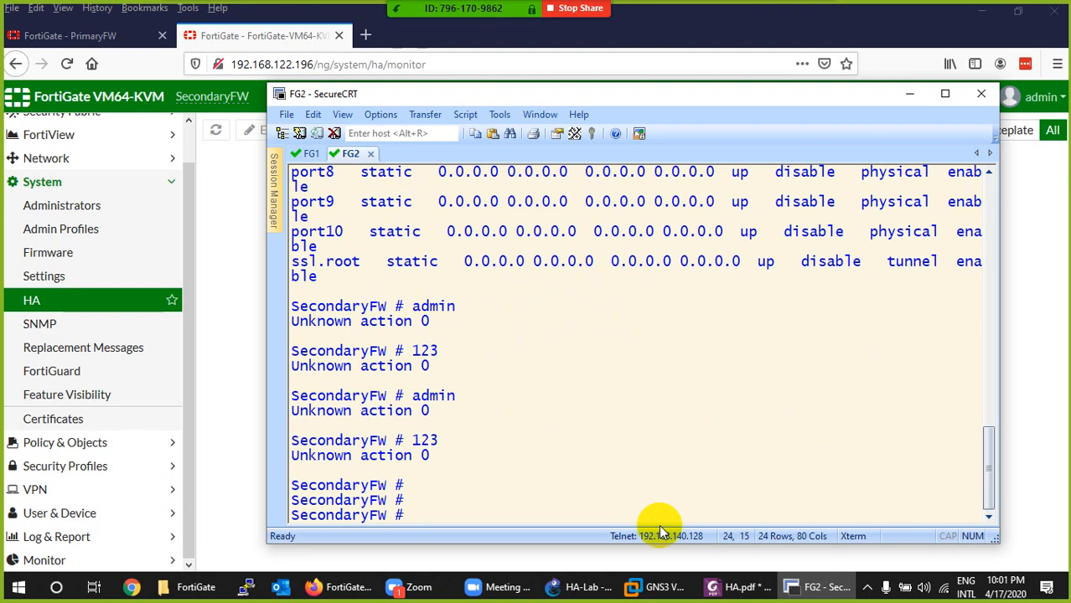
# - Compare the HA status pages of PrimaryFW and SecondaryFW in Firefox, and check FG2's SecureCRT console for synchronization messages
pyautogui.click(804, 590)
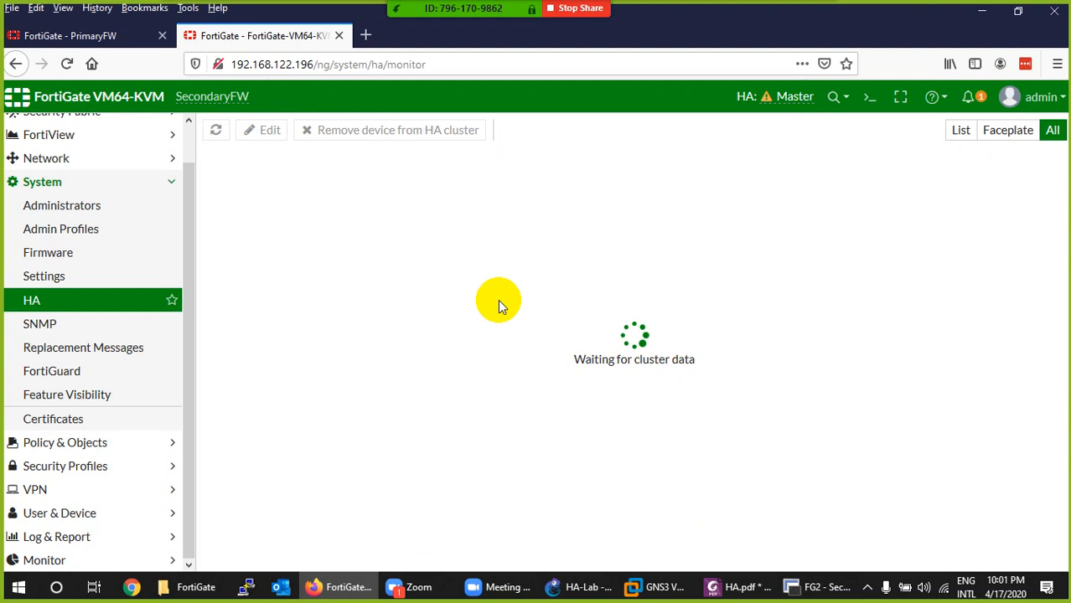
pyautogui.click(74, 38)
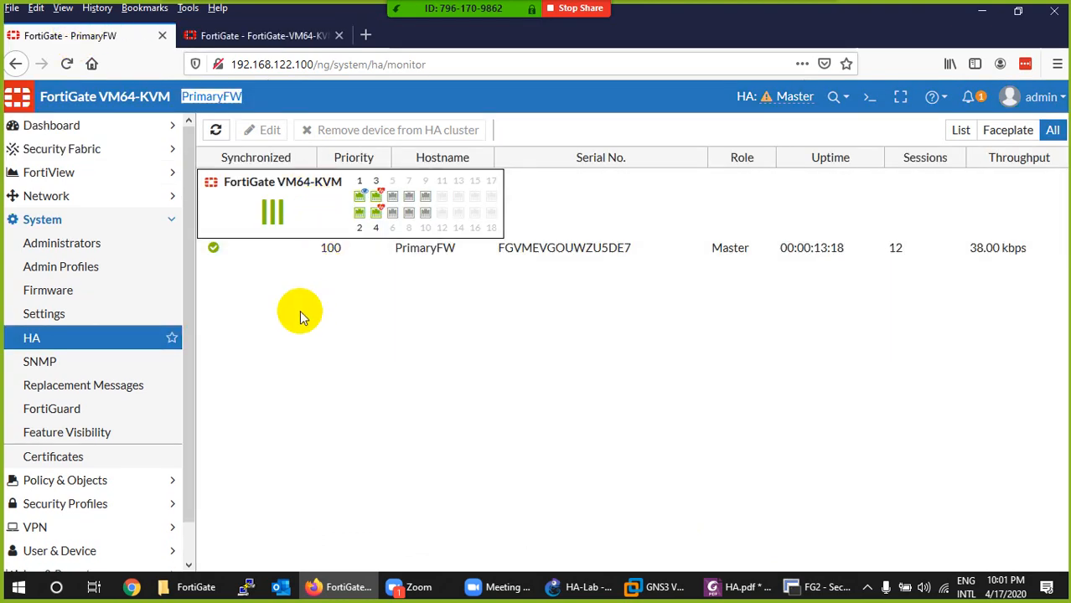
pyautogui.click(272, 37)
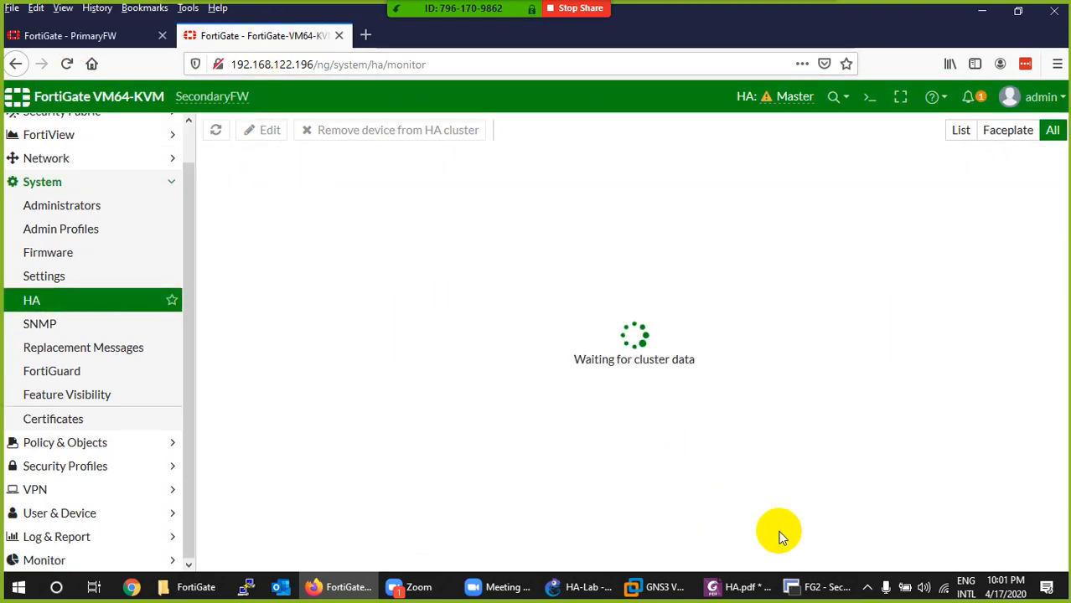
pyautogui.click(817, 586)
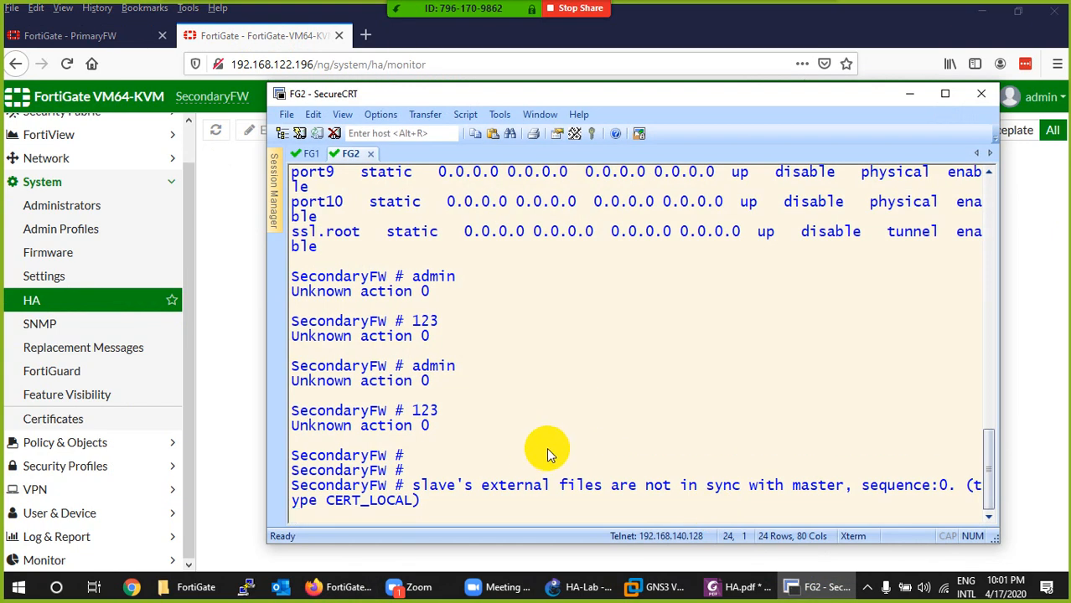
pyautogui.click(945, 93)
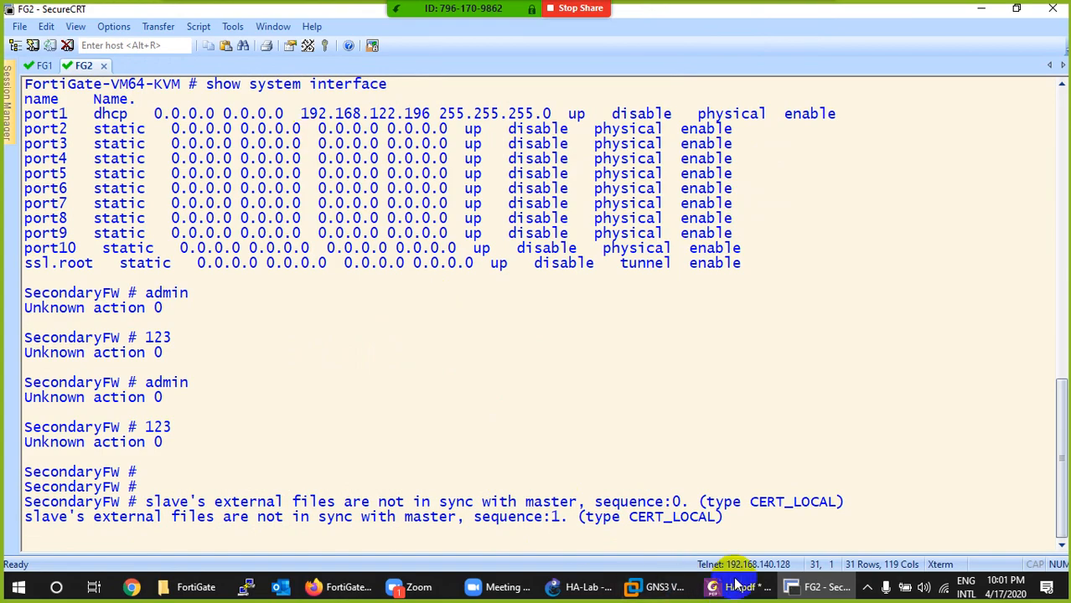
pyautogui.click(781, 584)
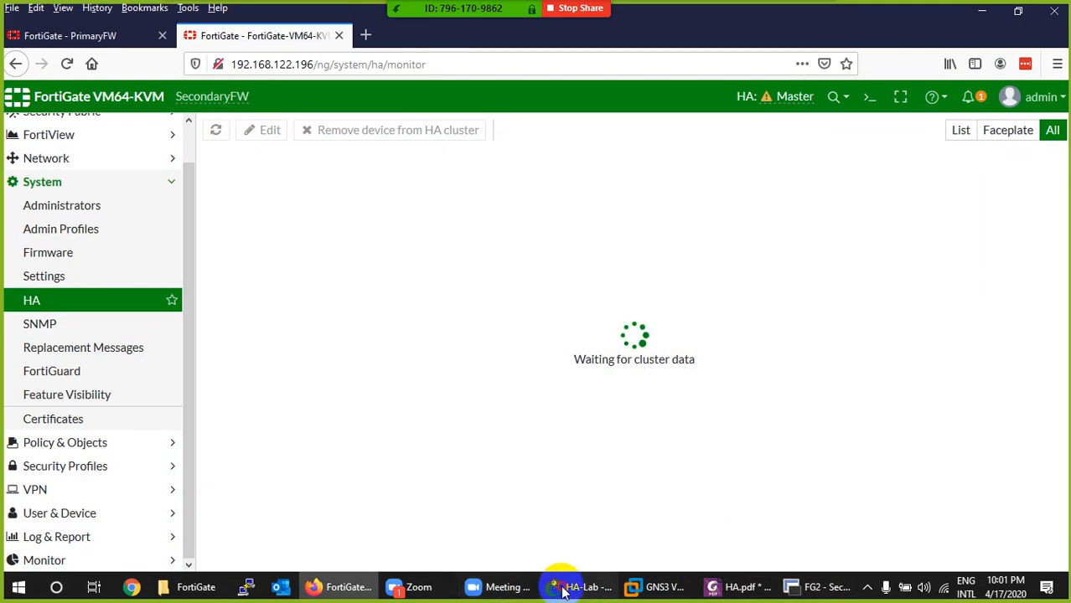
# - Switch to GNS3 and start a packet capture on the FG1 Port4 to FG2 Port4 link
pyautogui.click(563, 591)
pyautogui.rightClick(460, 262)
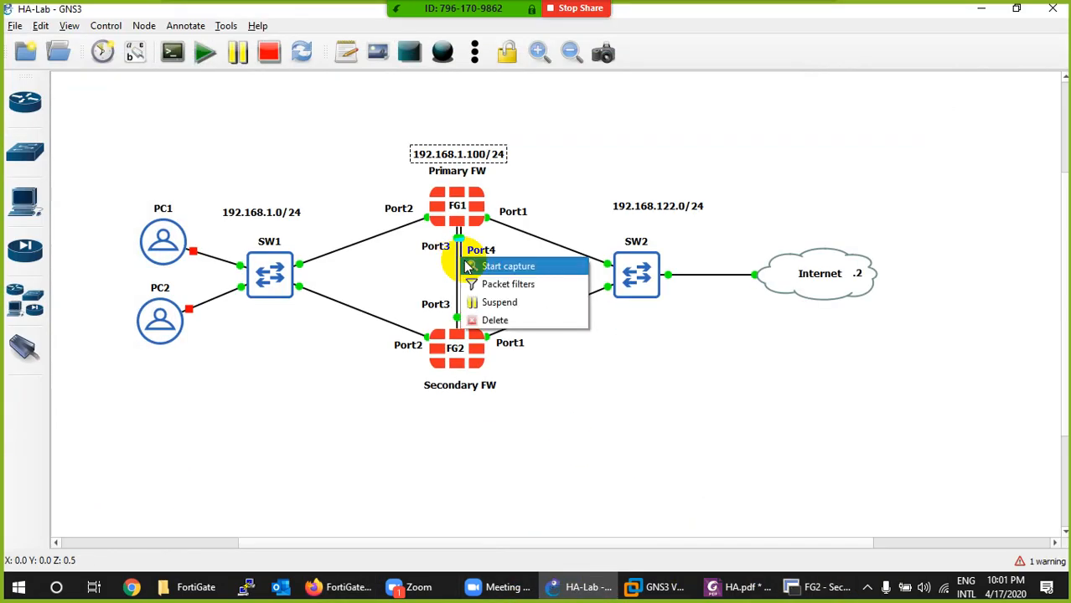
pyautogui.click(470, 264)
pyautogui.click(609, 317)
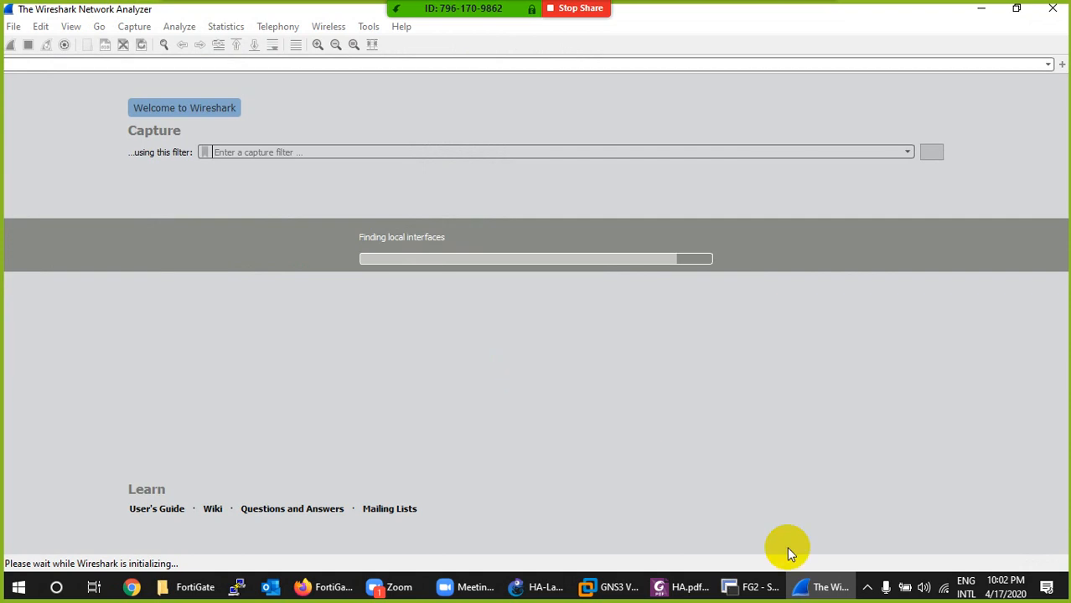
pyautogui.click(811, 589)
# - Return to SecureCRT and check the FG1 and FG2 consoles for HA synchronization progress
pyautogui.click(755, 589)
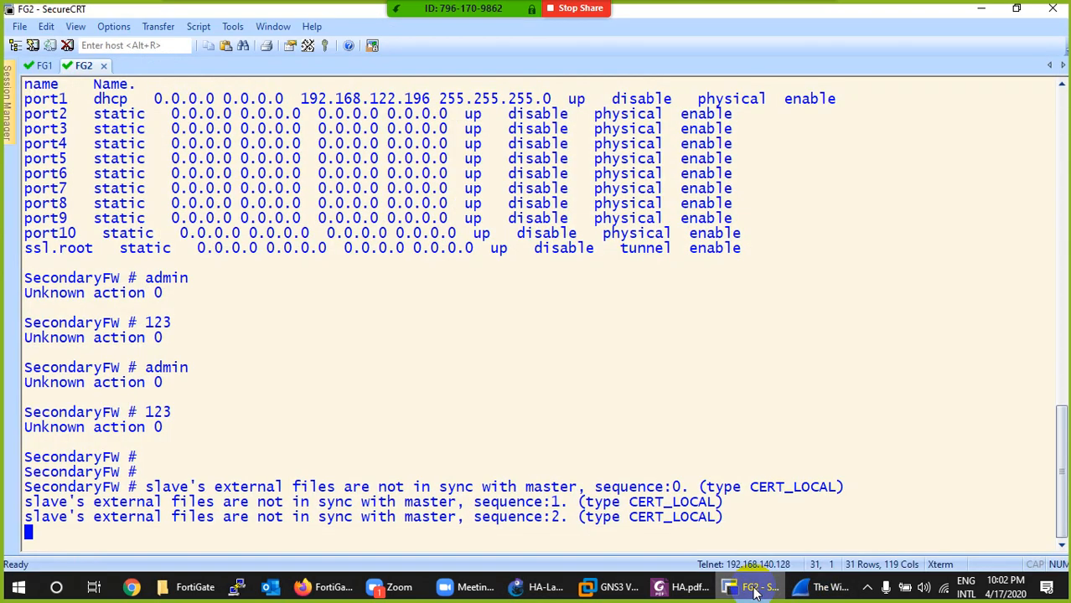
pyautogui.click(43, 65)
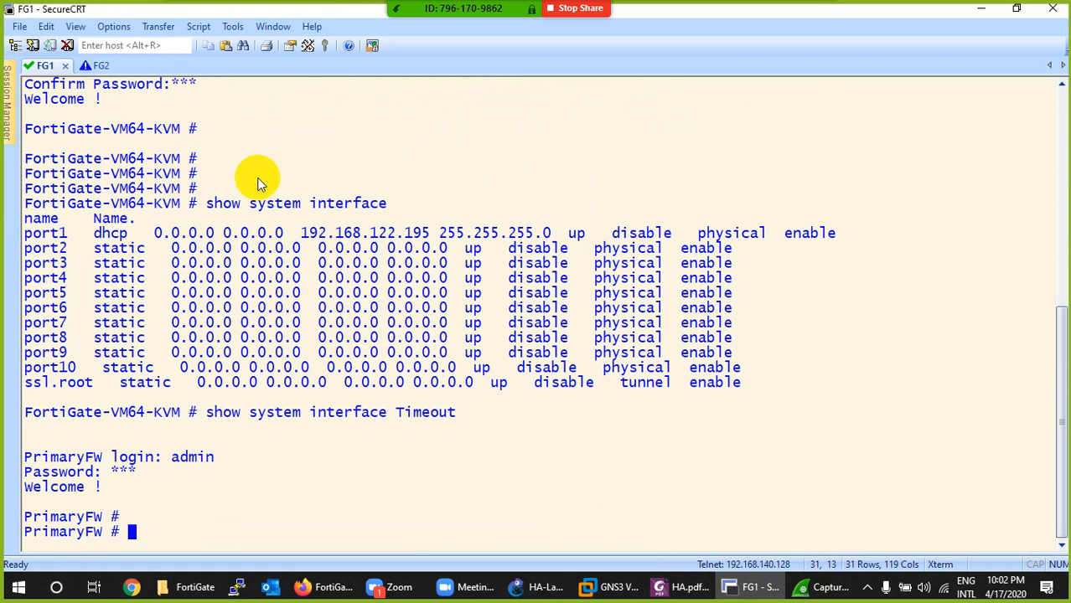
pyautogui.click(88, 65)
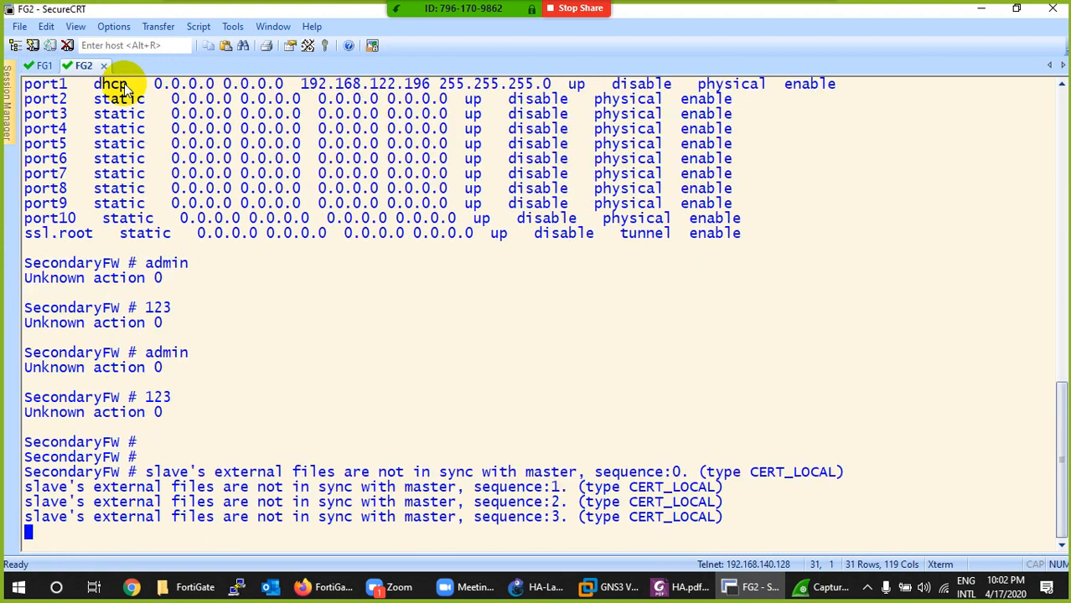
pyautogui.click(750, 586)
# - Examine the heartbeat packets in Wireshark, marking their protocol, info and destination fields, and compare with the captured link in the GNS3 topology
pyautogui.click(822, 585)
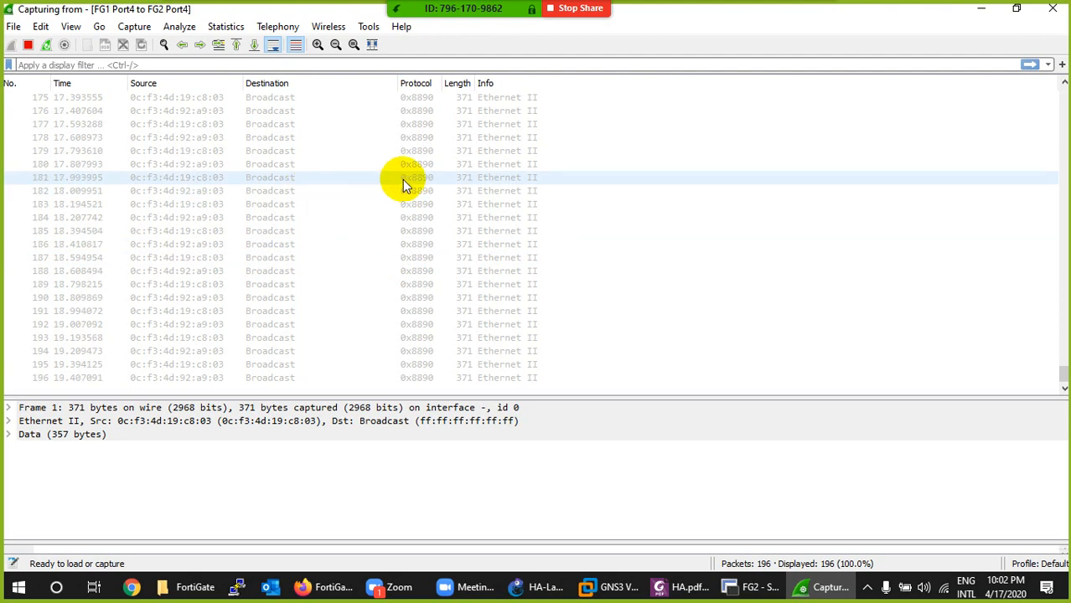
pyautogui.click(419, 158)
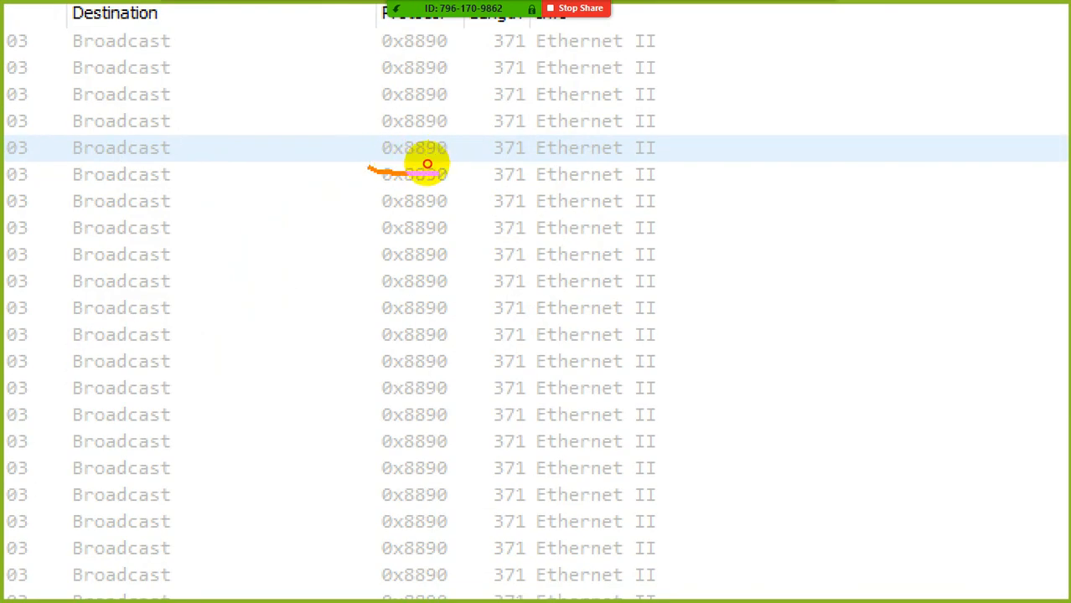
pyautogui.moveTo(458, 152)
pyautogui.mouseDown()
pyautogui.moveTo(374, 132)
pyautogui.moveTo(387, 178)
pyautogui.mouseUp()
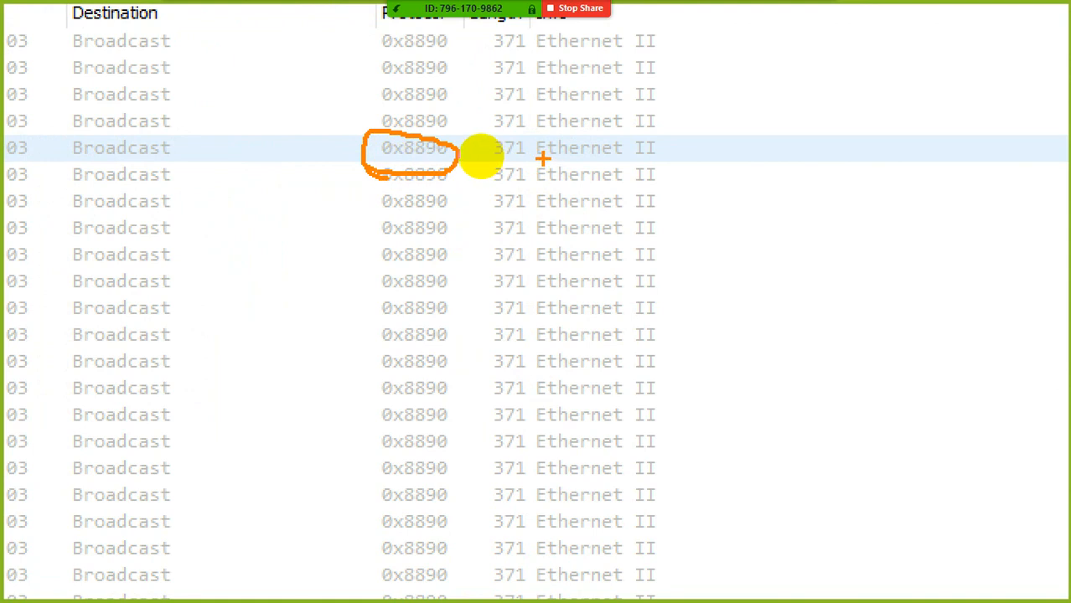
pyautogui.moveTo(542, 159); pyautogui.dragTo(653, 160)
pyautogui.moveTo(585, 149); pyautogui.dragTo(666, 153)
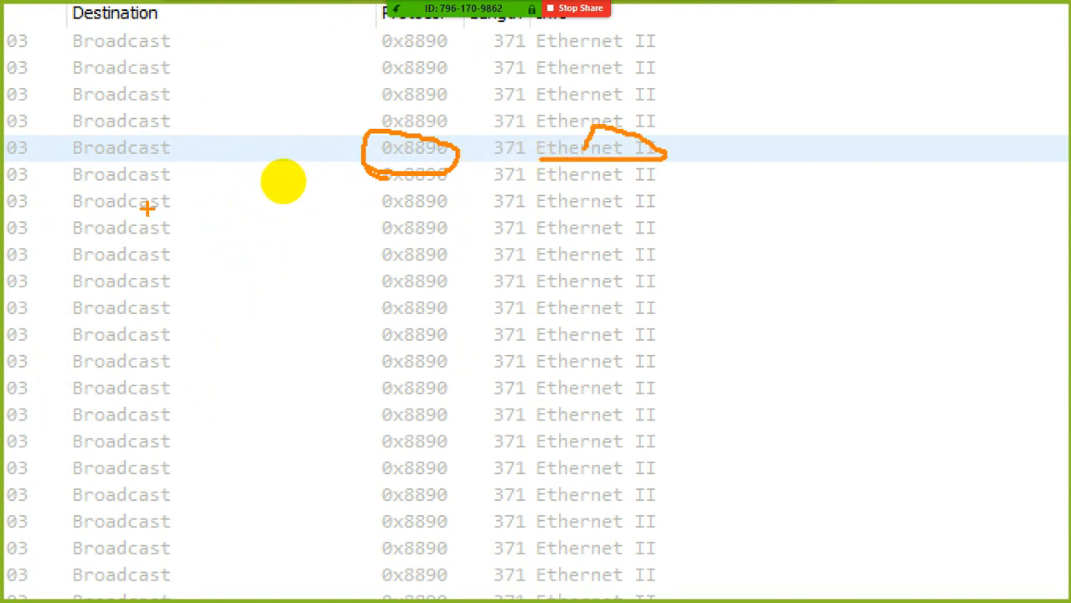
pyautogui.moveTo(67, 189)
pyautogui.mouseDown()
pyautogui.moveTo(146, 185)
pyautogui.moveTo(107, 160)
pyautogui.mouseUp()
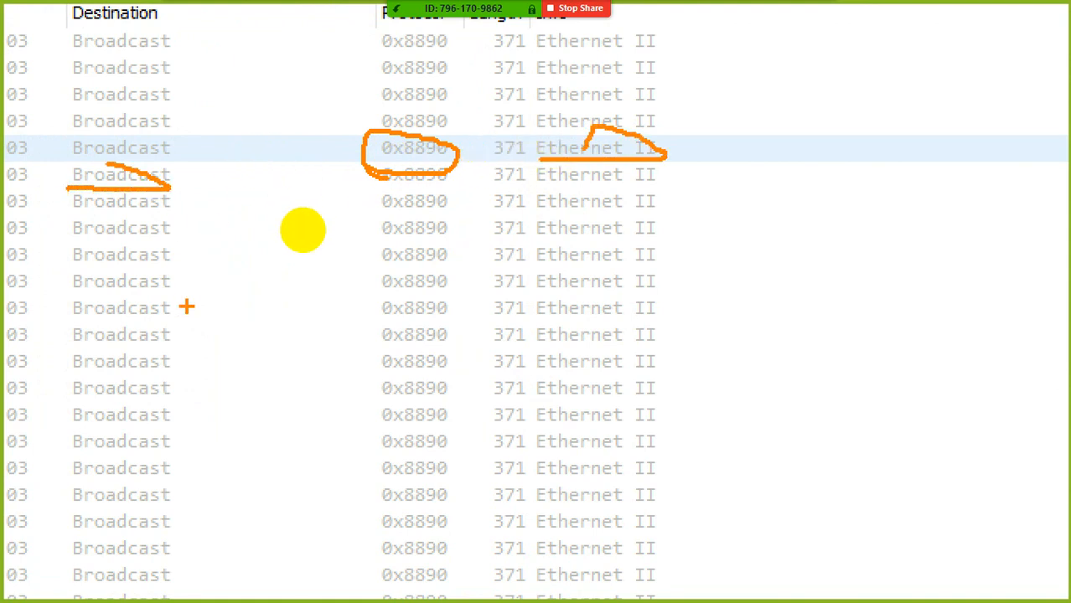
pyautogui.press('Escape')
pyautogui.click(830, 595)
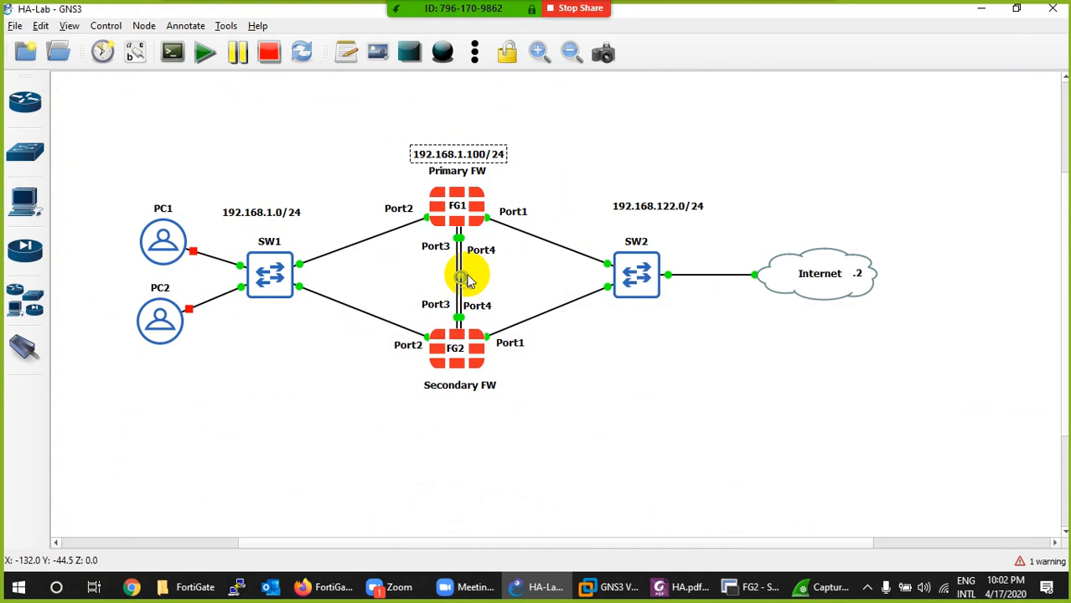
pyautogui.click(830, 587)
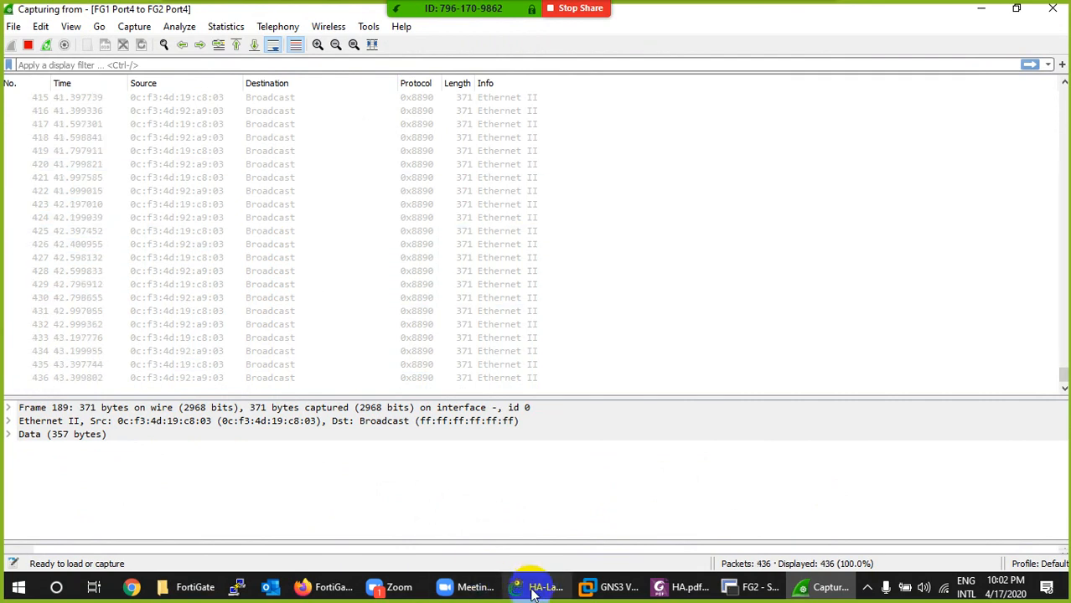
# - Switch to HA.pdf in PhantomPDF and find the page 4 notes on heartbeat packet Ethertype values
pyautogui.moveTo(532, 588)
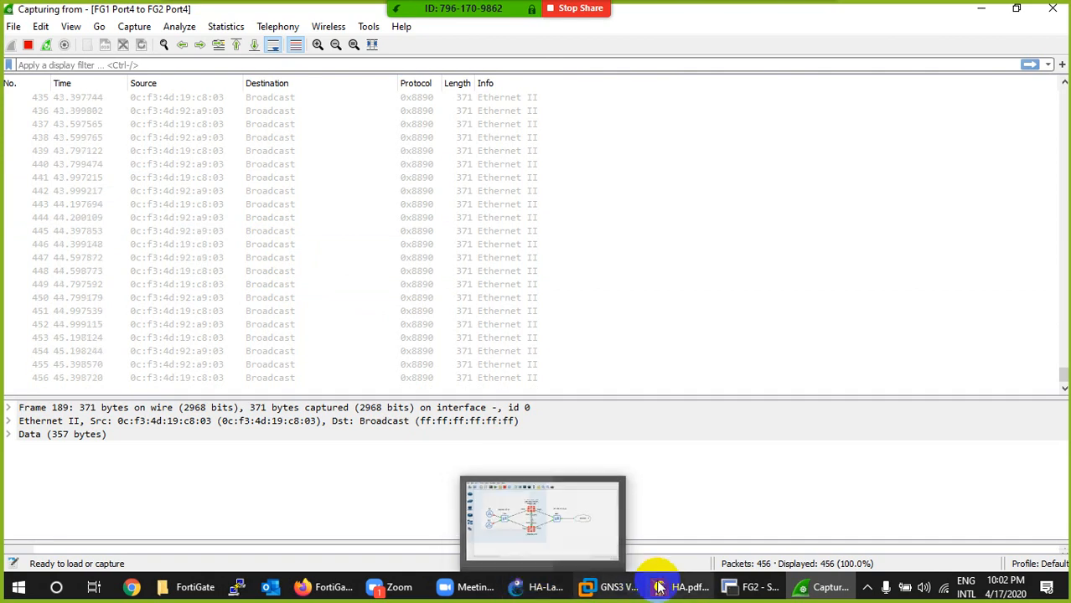
pyautogui.click(683, 588)
pyautogui.scroll(10, 609, 449)
pyautogui.scroll(10, 562, 392)
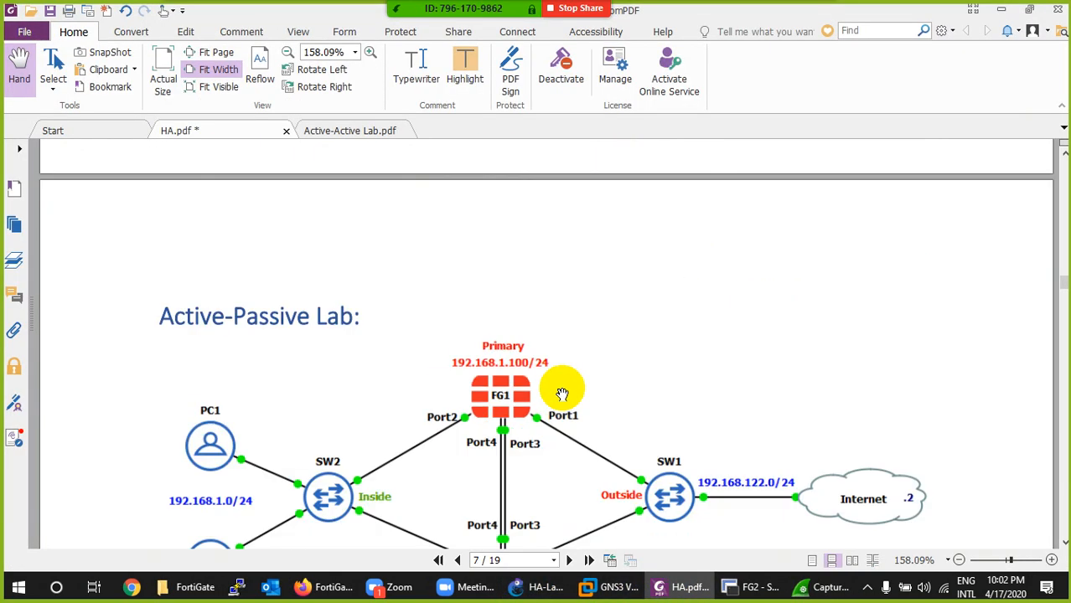
pyautogui.scroll(10, 562, 392)
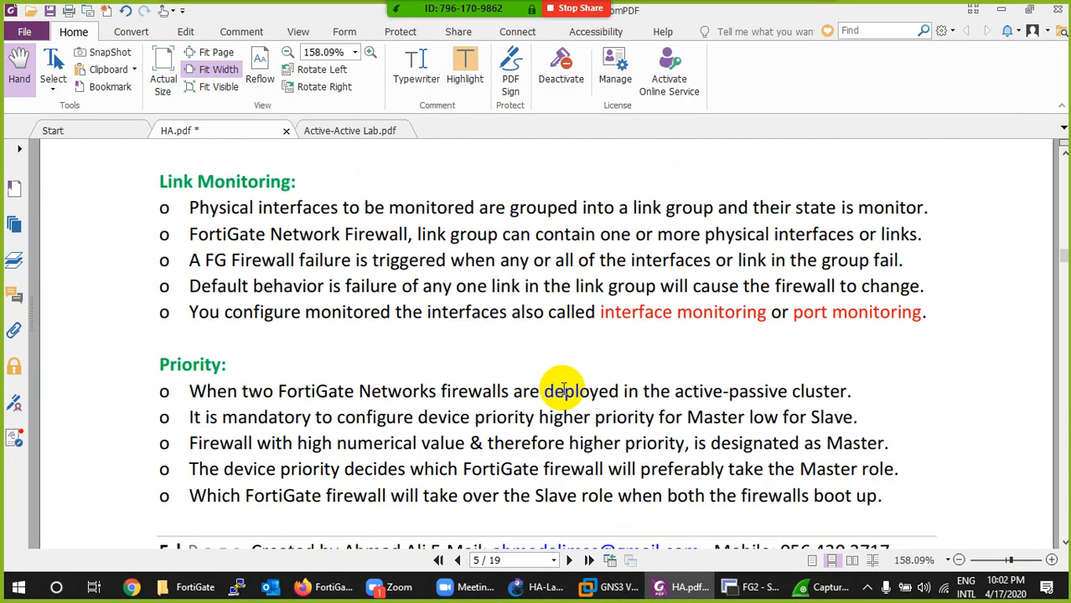
pyautogui.scroll(10, 564, 389)
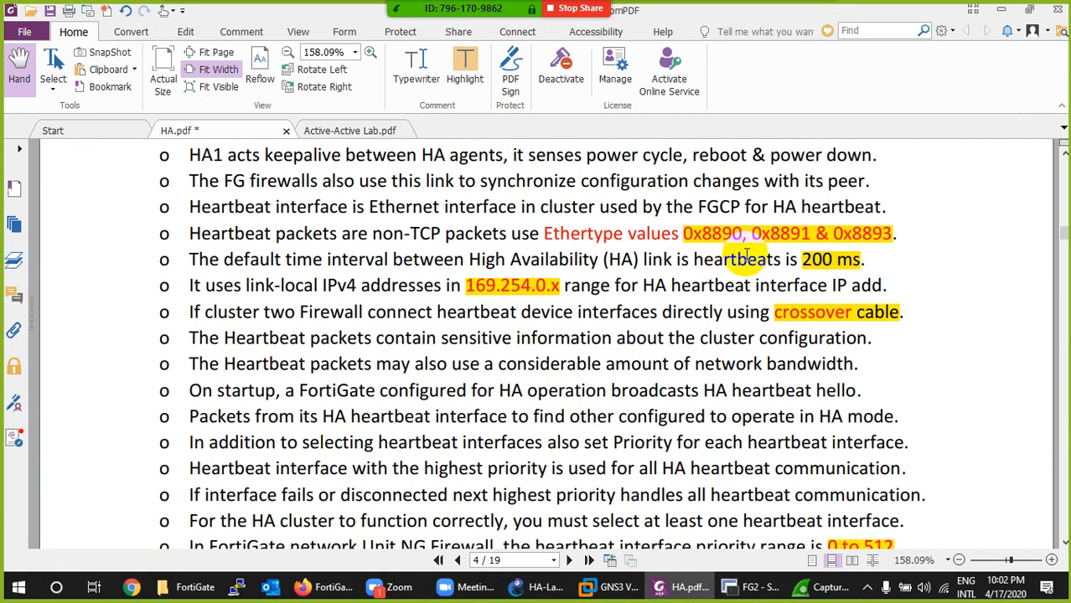
# - Circle the heartbeat packets' protocol values in Wireshark and compare them with the Ethertype notes in HA.pdf
pyautogui.click(809, 588)
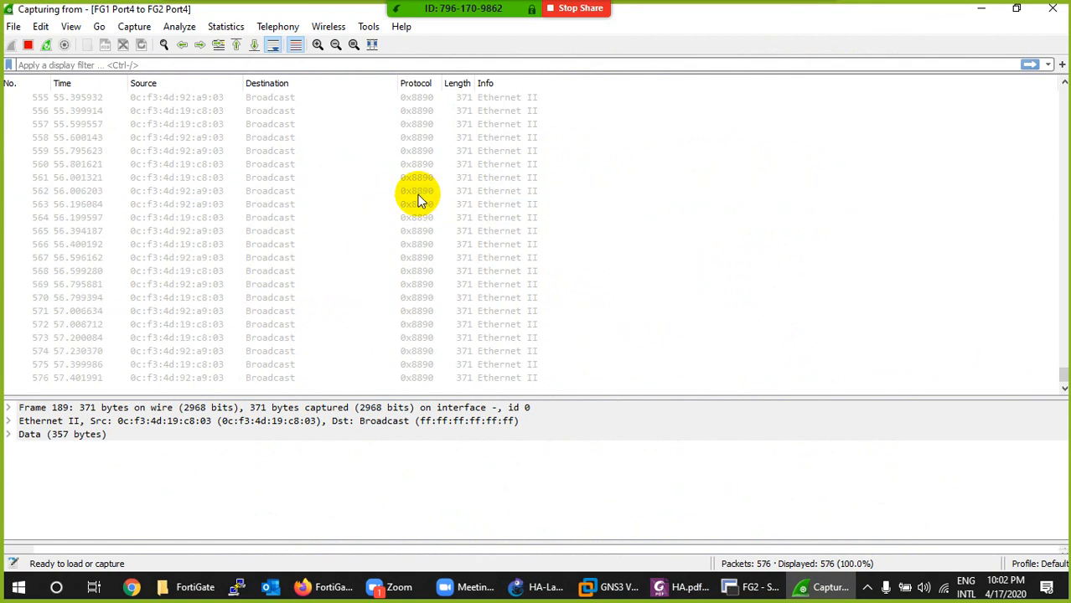
pyautogui.click(421, 199)
pyautogui.hotkey('ctrl', '1')
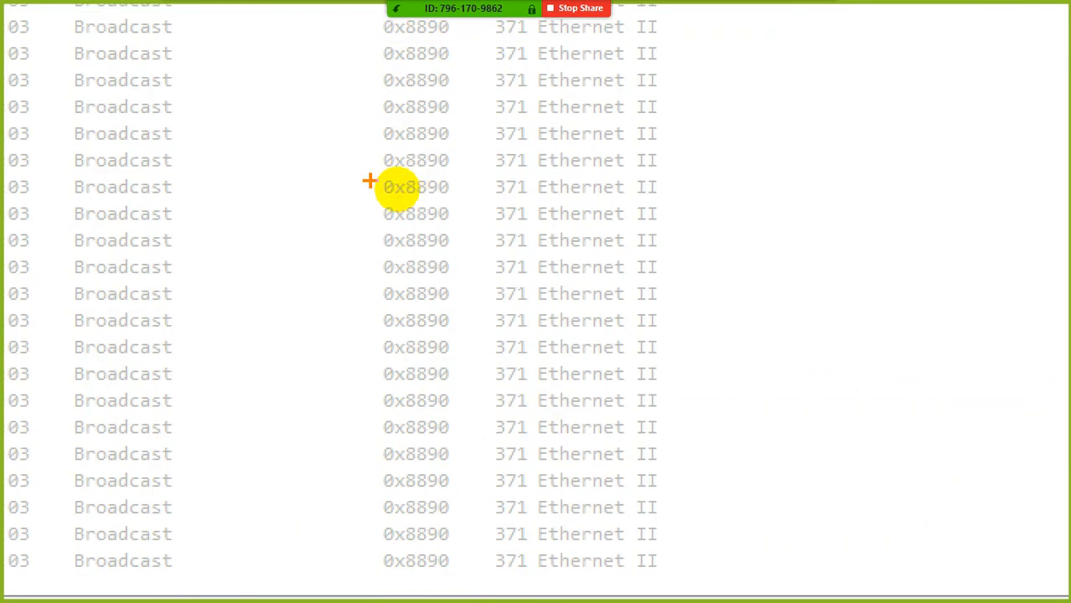
pyautogui.moveTo(353, 168)
pyautogui.mouseDown()
pyautogui.moveTo(457, 173)
pyautogui.moveTo(449, 377)
pyautogui.moveTo(382, 174)
pyautogui.mouseUp()
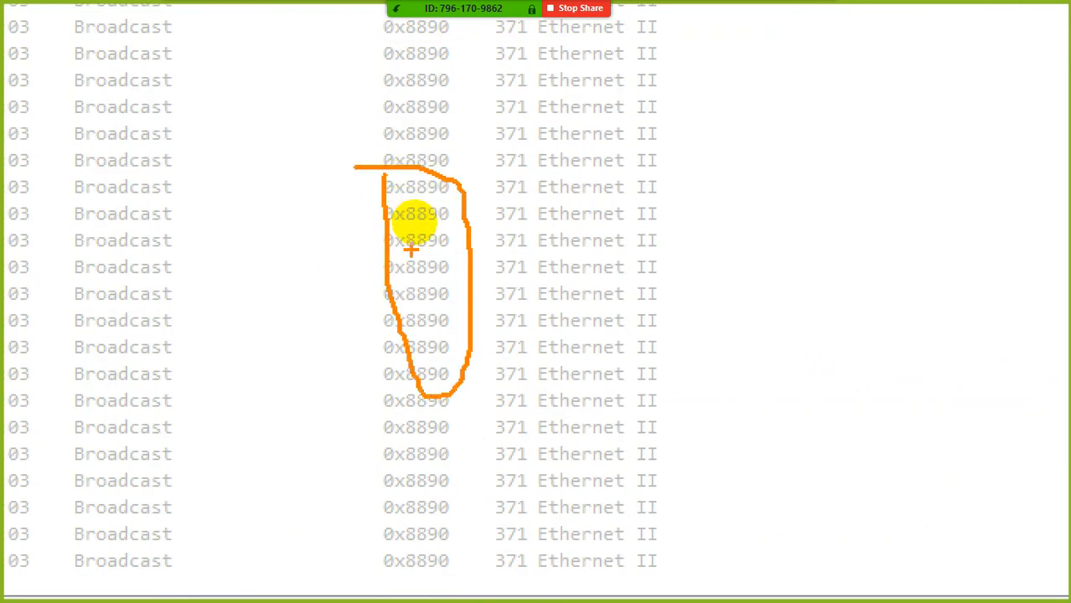
pyautogui.press('Escape')
pyautogui.click(826, 587)
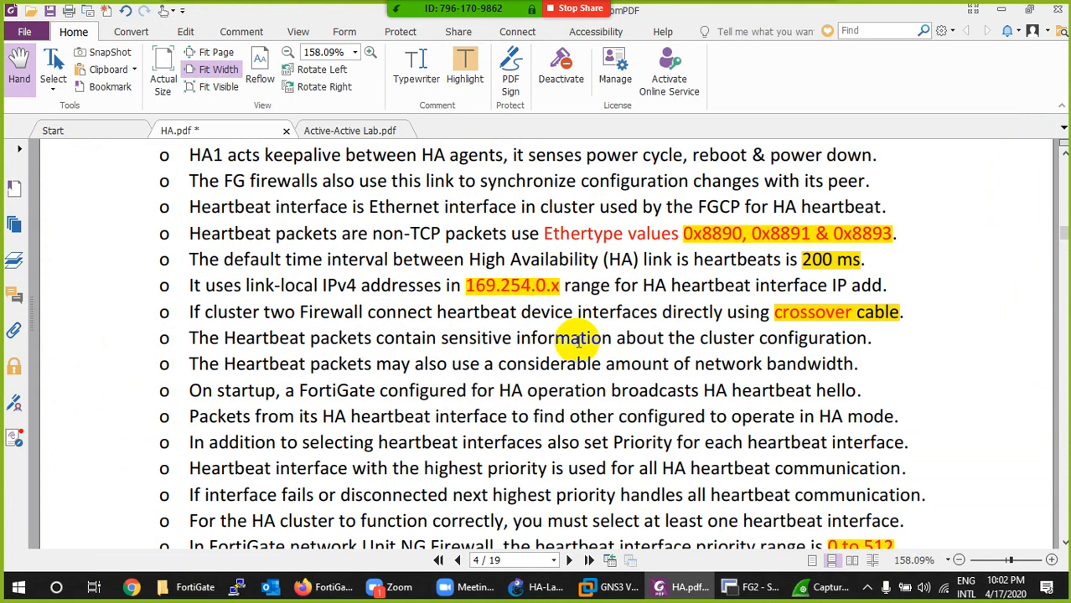
# - Check FG2's SecureCRT console for sync messages, and repeatedly refresh PrimaryFW's HA status in Firefox
pyautogui.click(752, 587)
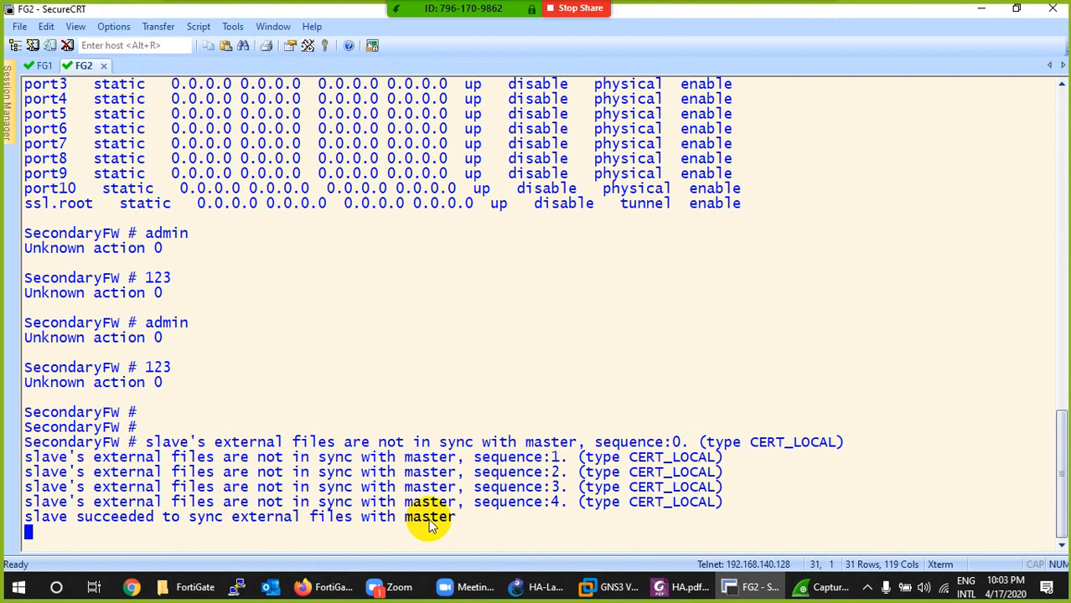
pyautogui.click(323, 587)
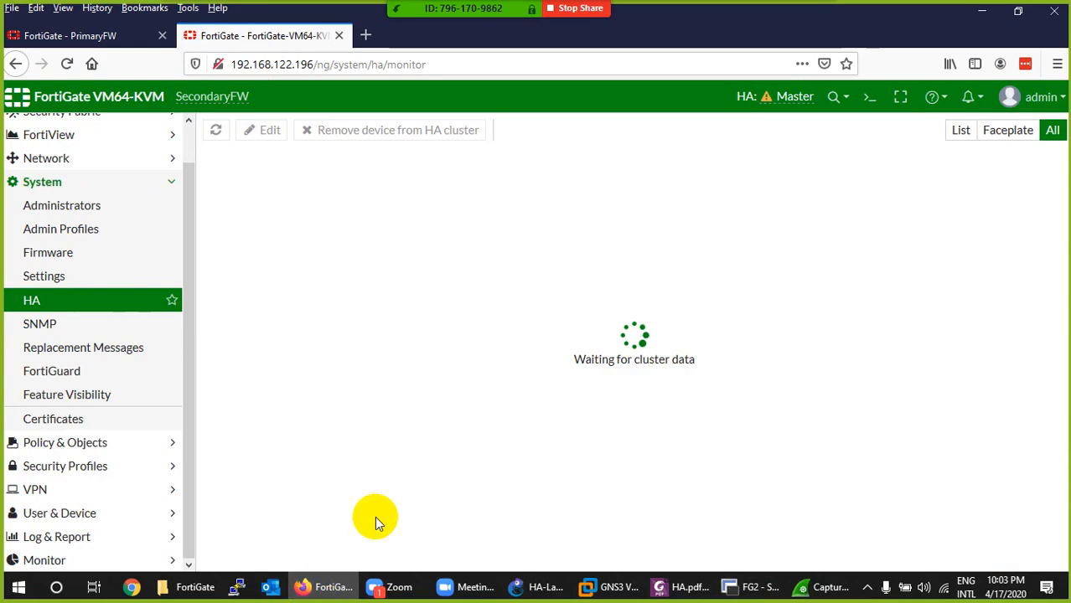
pyautogui.click(96, 36)
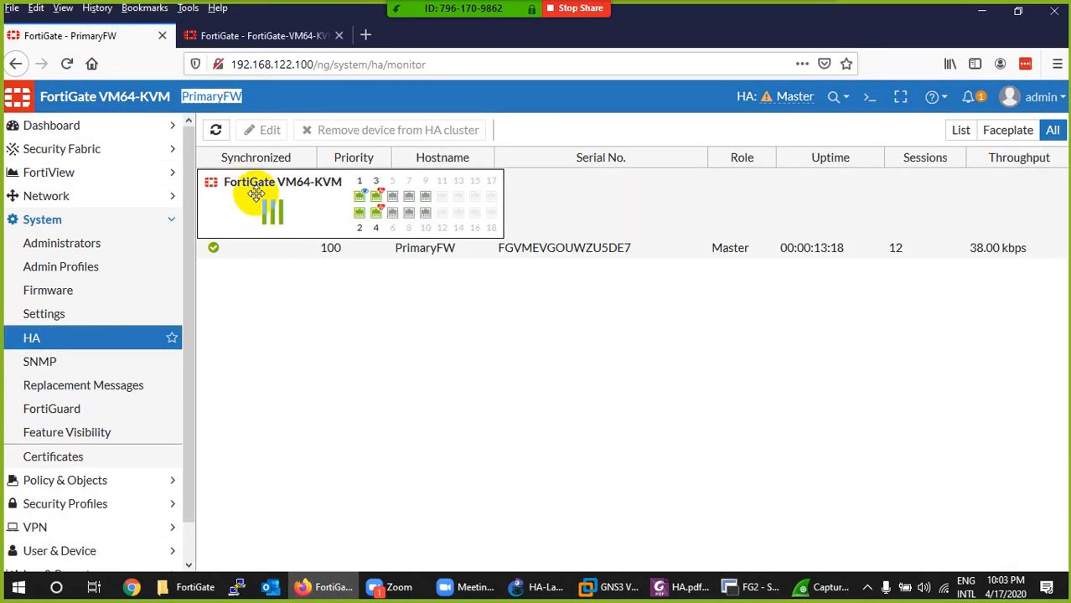
pyautogui.click(216, 132)
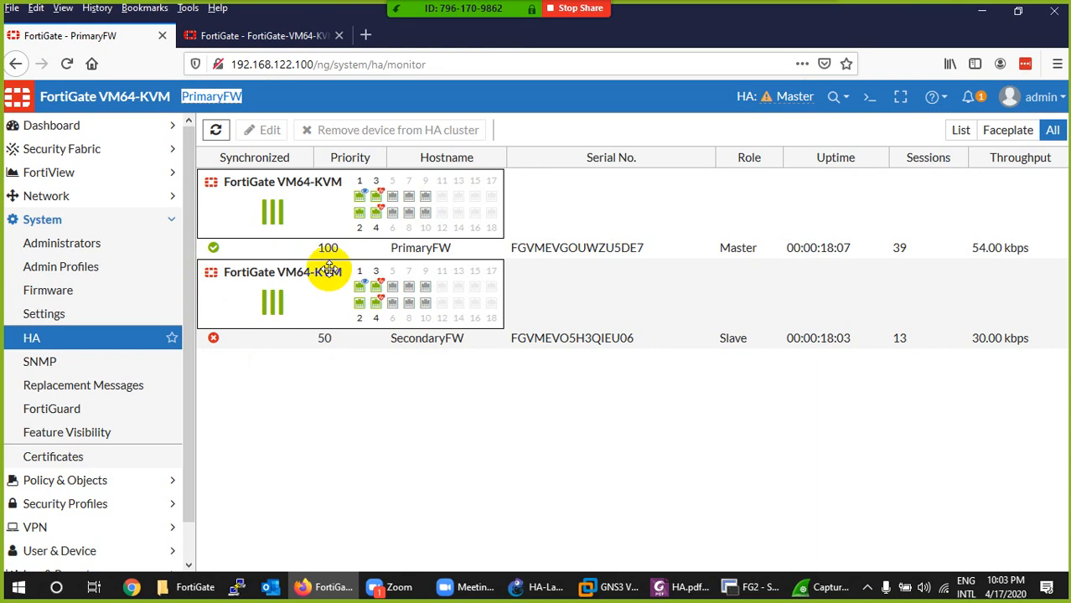
pyautogui.click(216, 132)
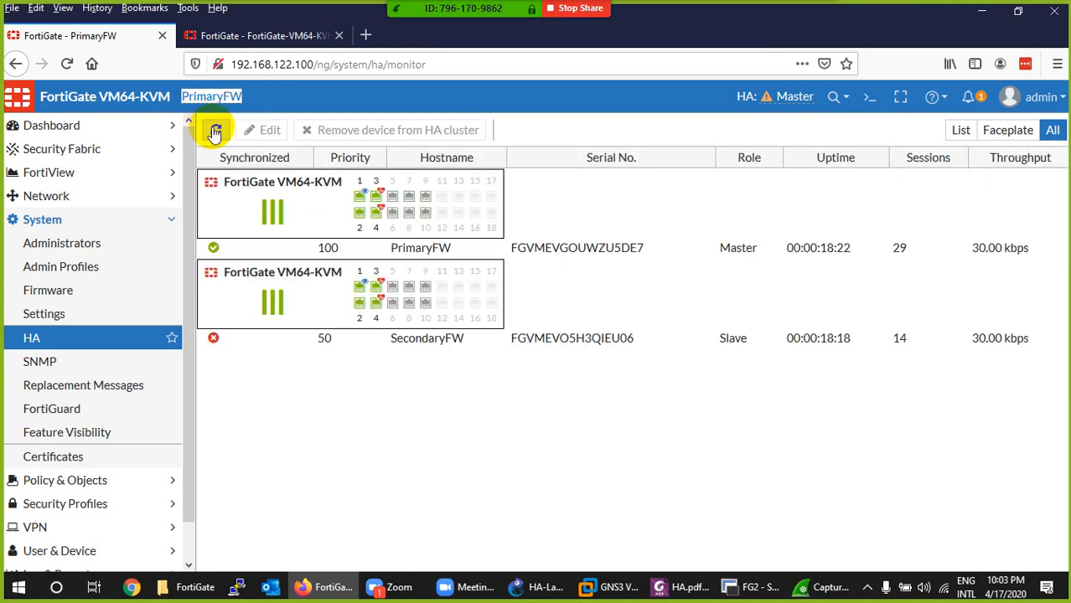
pyautogui.click(216, 132)
pyautogui.click(215, 132)
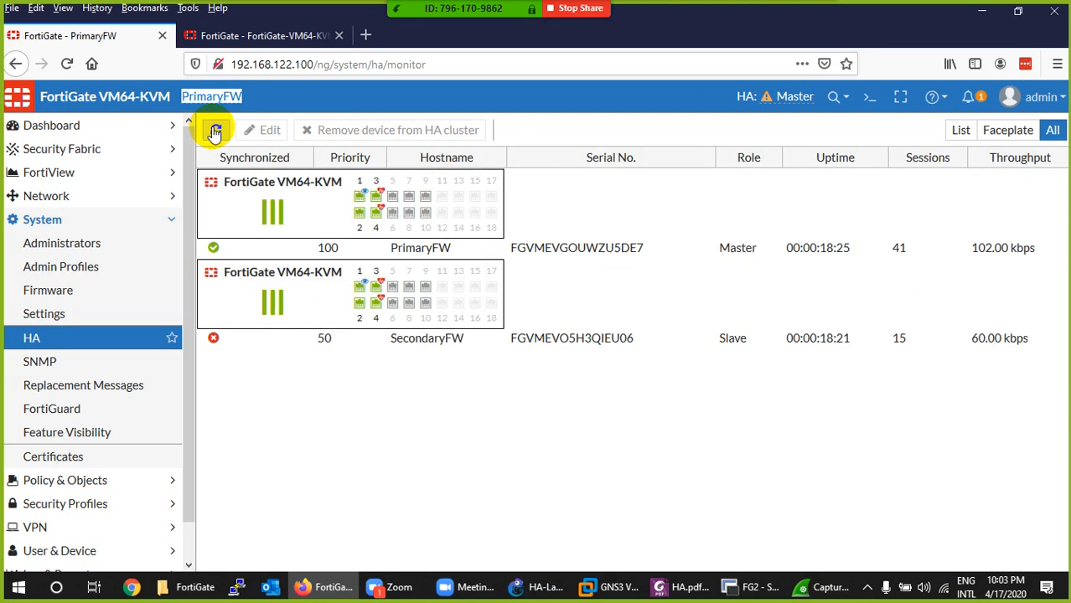
pyautogui.click(215, 132)
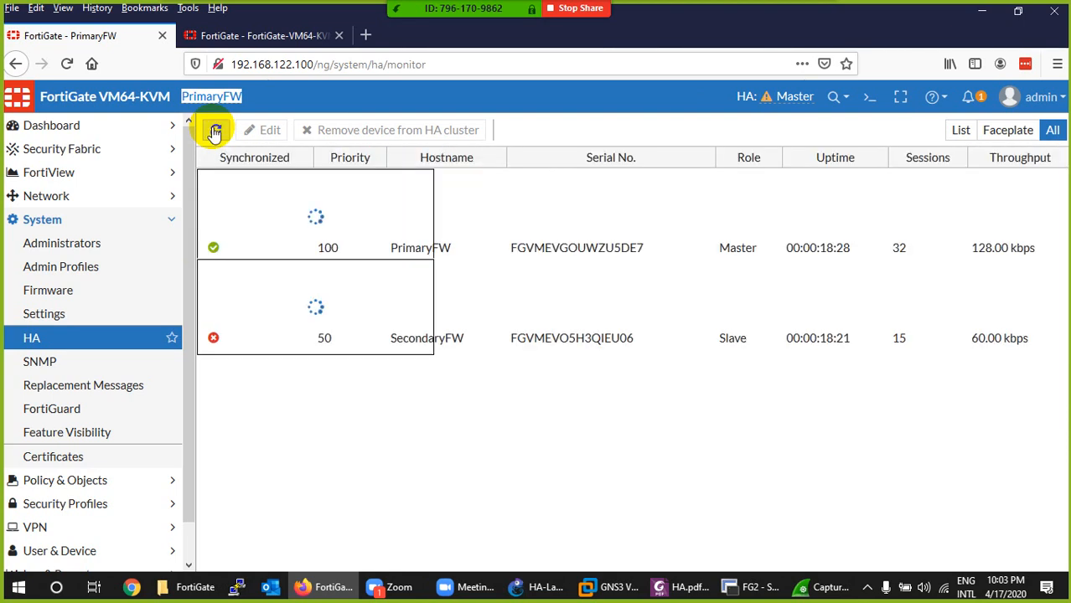
# - Check SecondaryFW's HA page, and highlight the configuration sync message in FG2's SecureCRT console
pyautogui.click(269, 35)
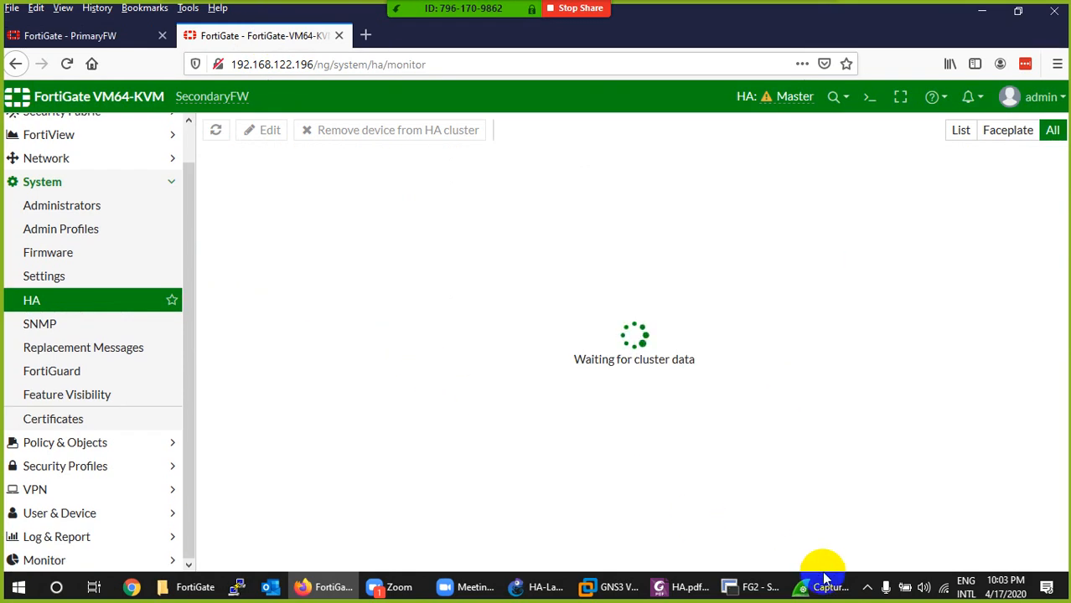
pyautogui.click(750, 587)
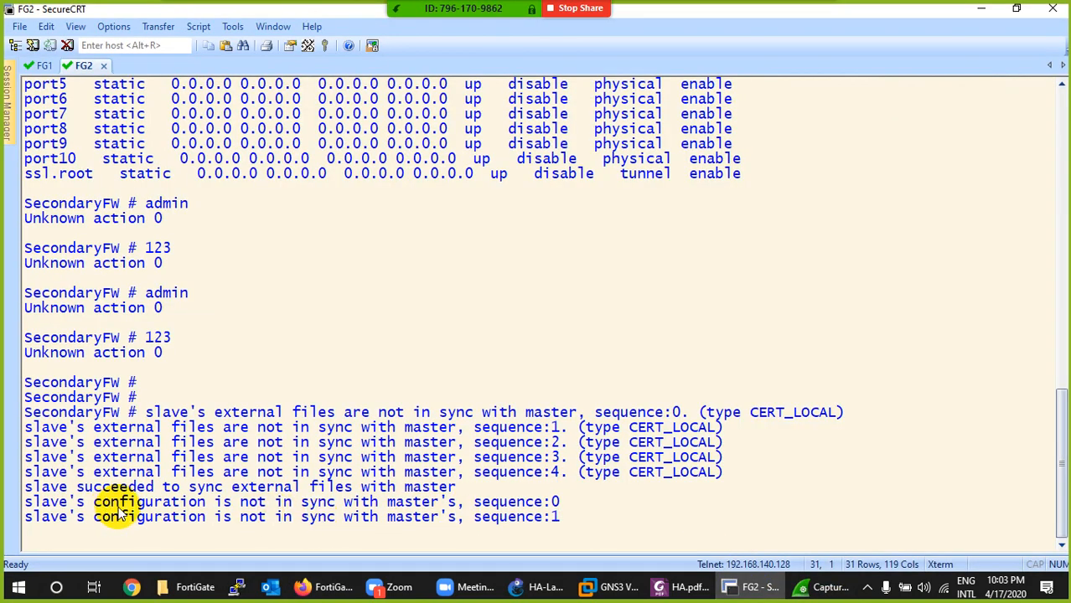
pyautogui.moveTo(95, 503); pyautogui.dragTo(466, 510)
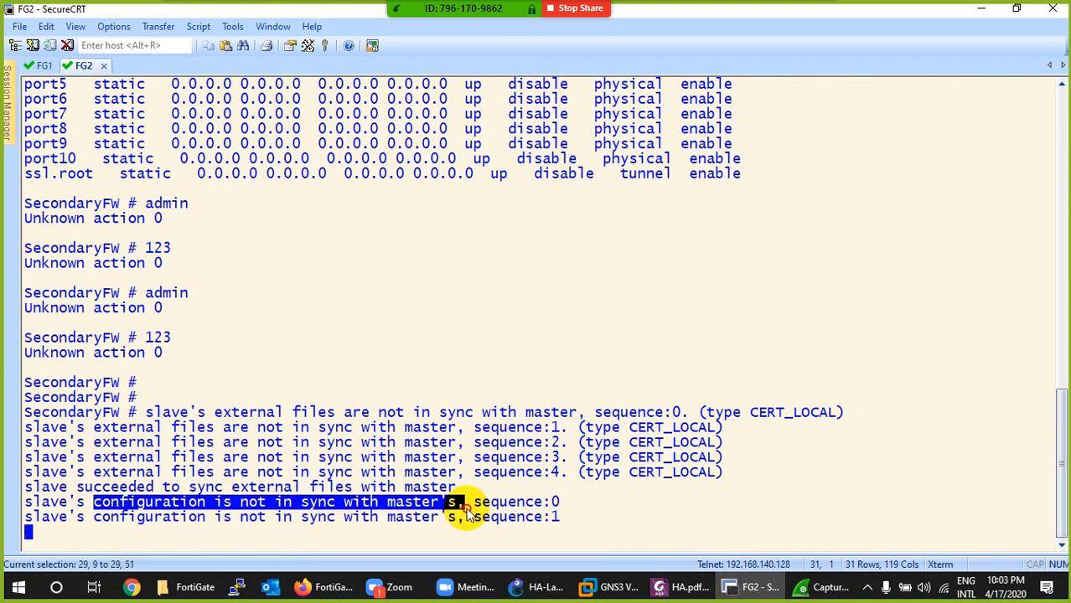
pyautogui.click(750, 586)
# - Return to PrimaryFW's HA page in Firefox and refresh the cluster members' synchronization status
pyautogui.click(71, 36)
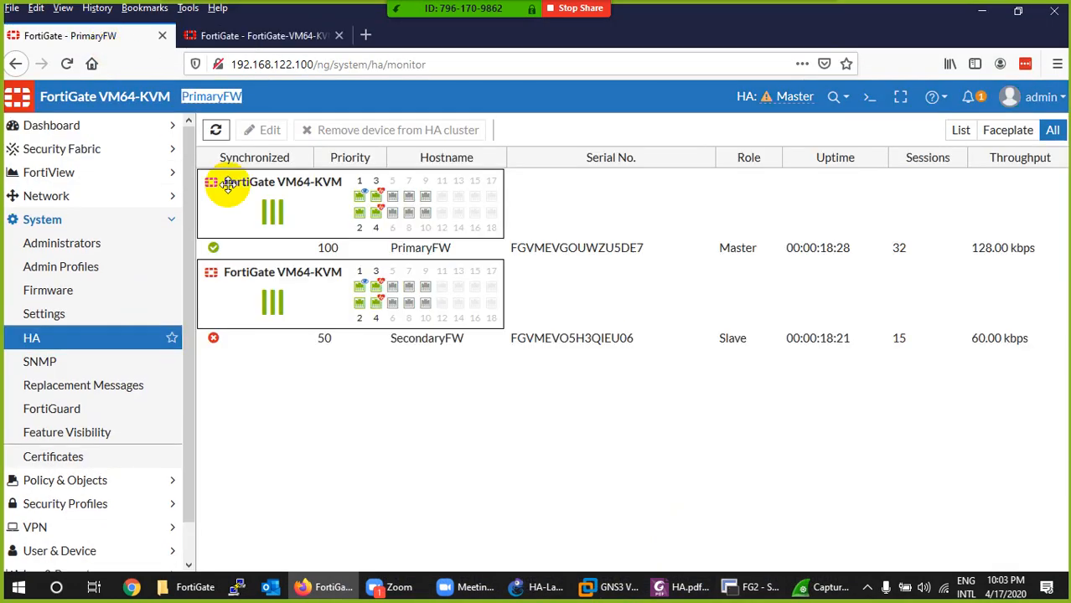
pyautogui.click(215, 132)
pyautogui.click(215, 131)
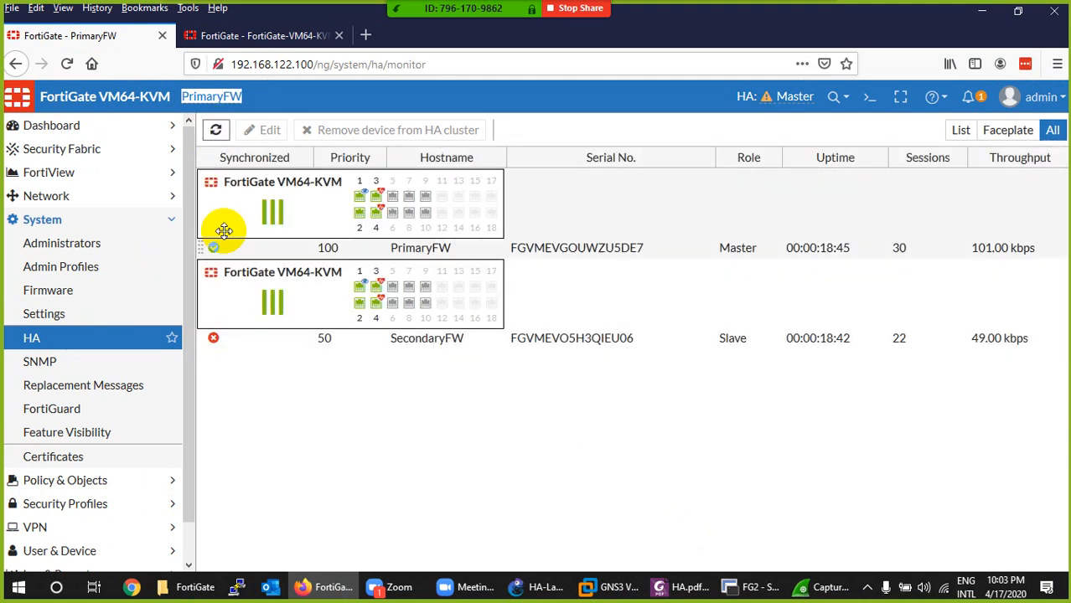
pyautogui.click(215, 130)
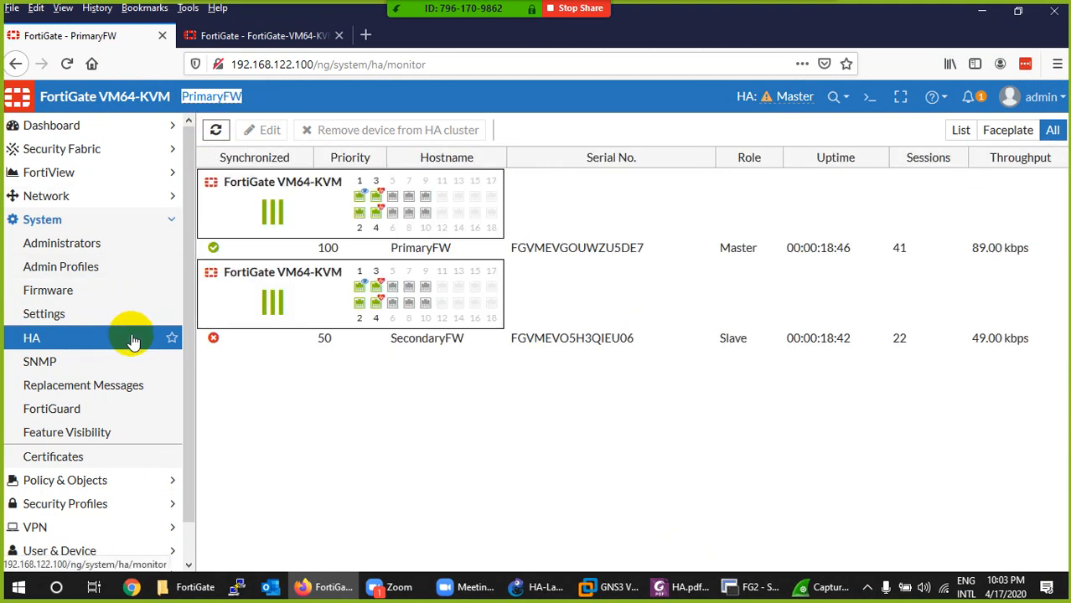
# - Add the HA Status widget to PrimaryFW's Status dashboard
pyautogui.click(60, 126)
pyautogui.click(52, 151)
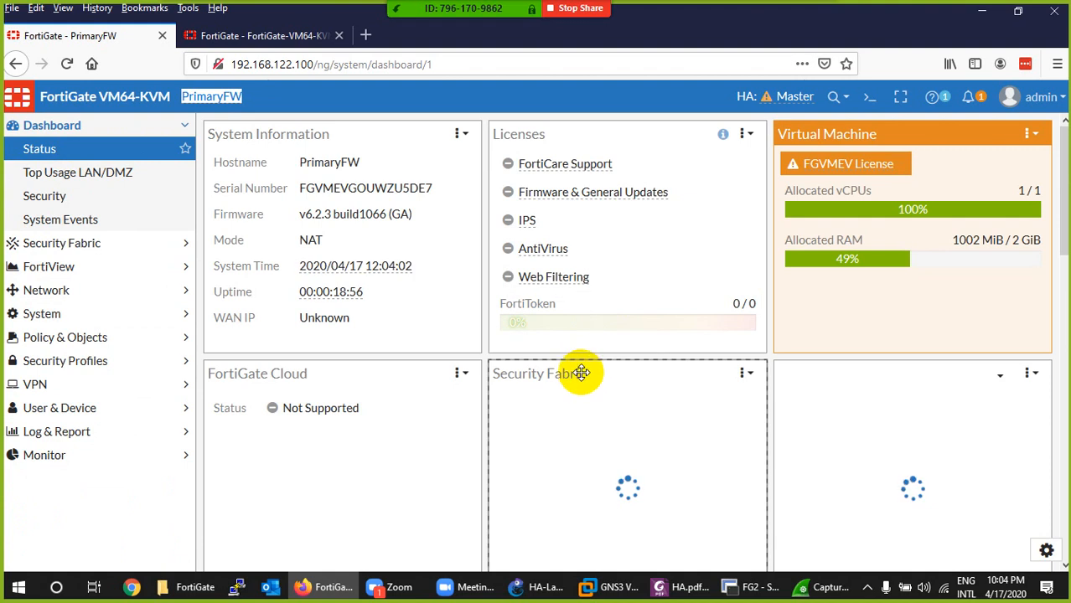
pyautogui.scroll(-10, 583, 378)
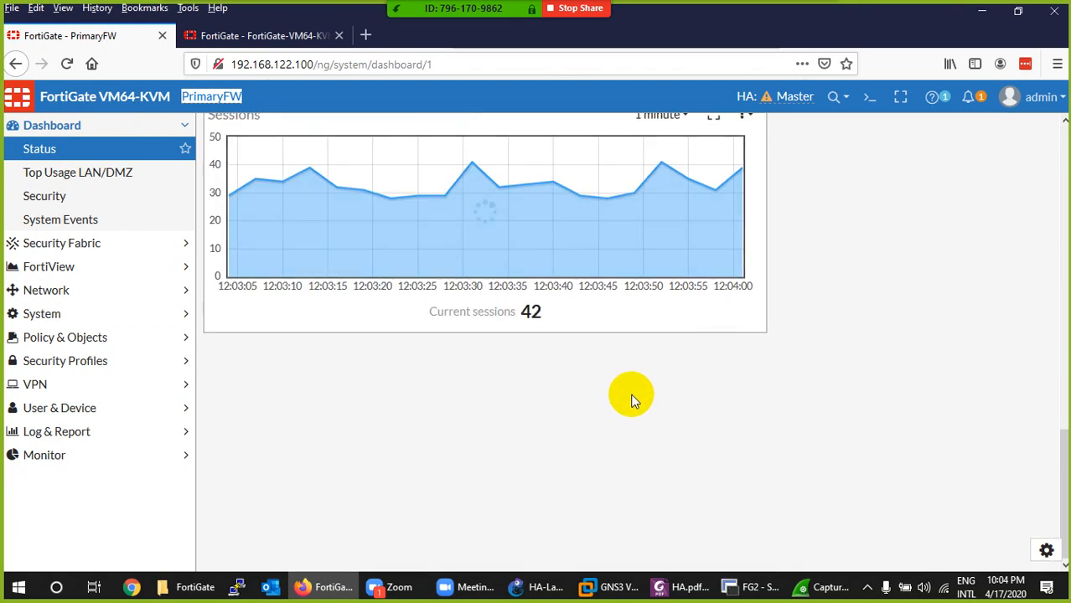
pyautogui.click(1043, 552)
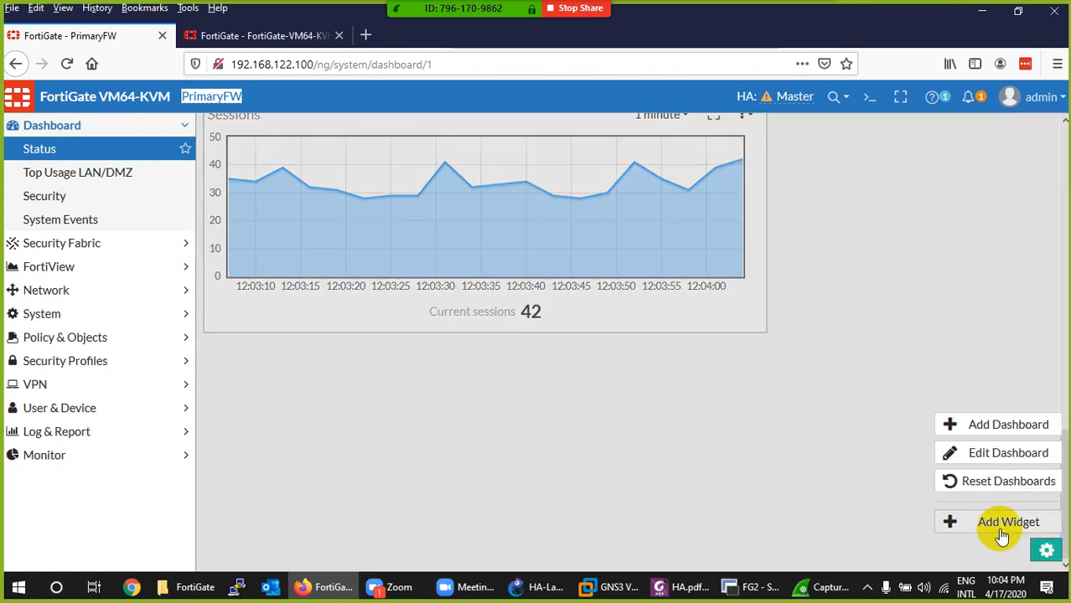
pyautogui.click(995, 525)
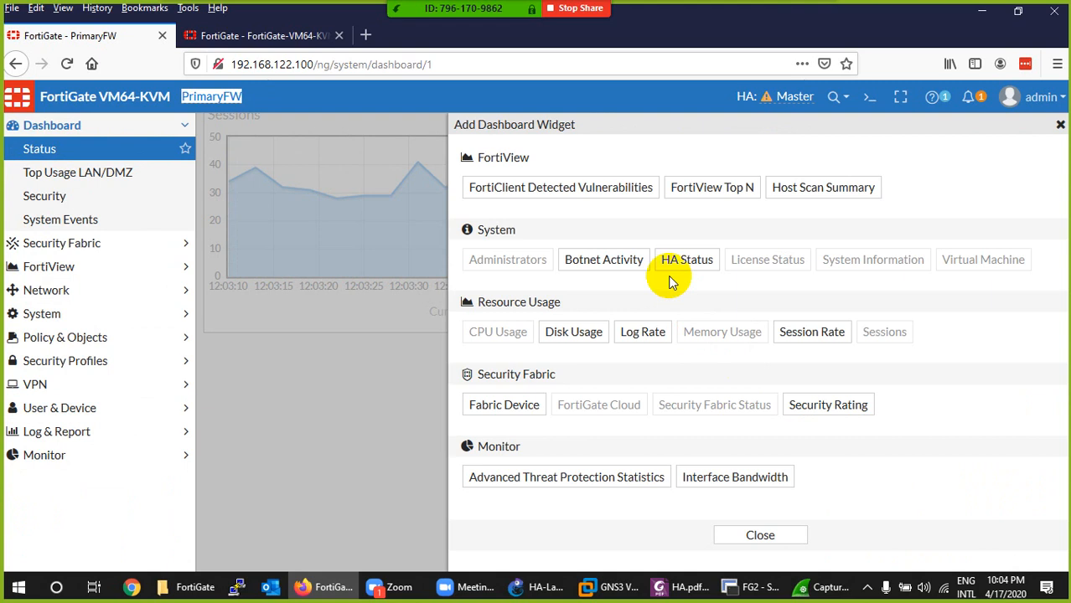
pyautogui.click(686, 261)
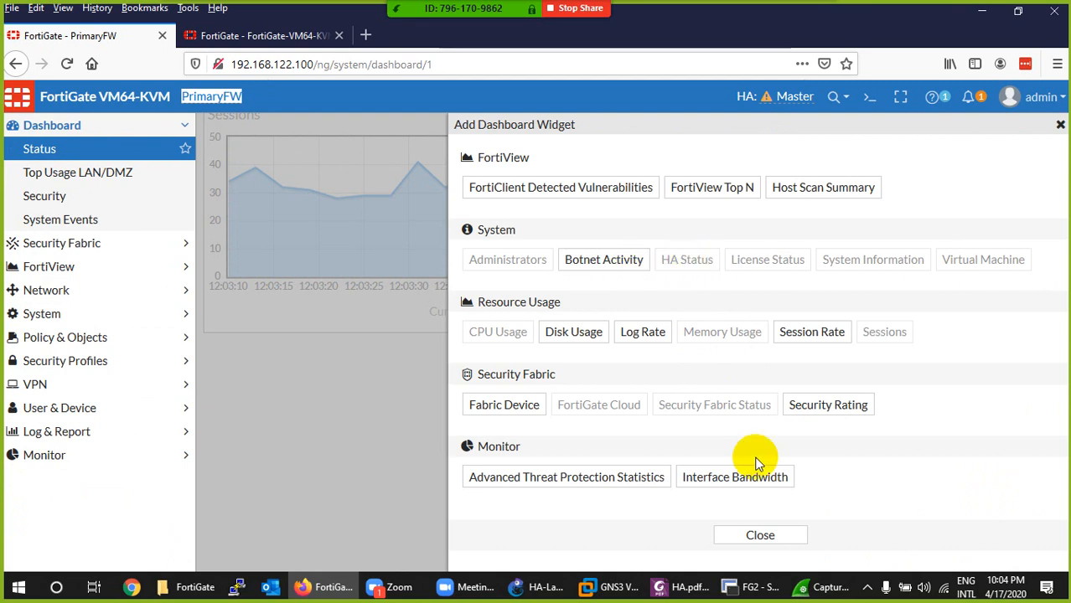
pyautogui.click(760, 535)
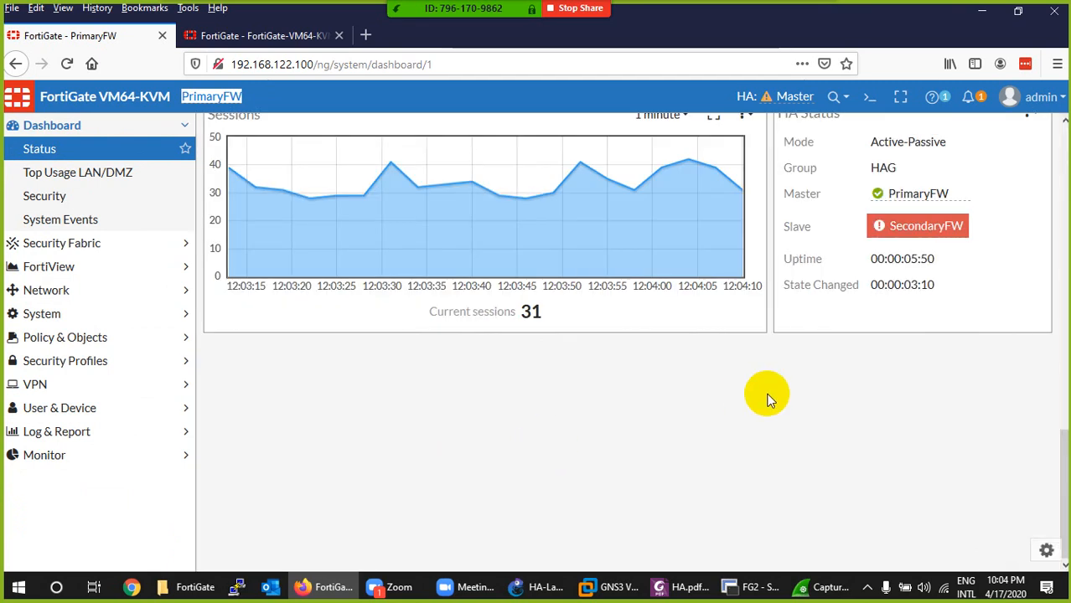
# - Widen the HA Status widget to the full dashboard width and review its mode, group, master and slave details
pyautogui.scroll(3, 827, 357)
pyautogui.click(1029, 368)
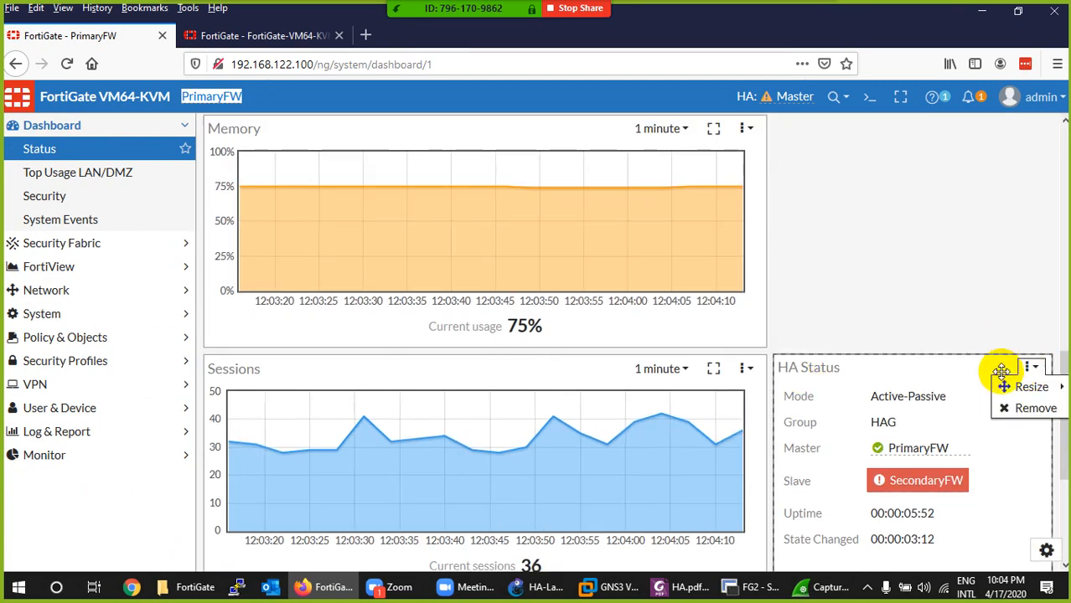
pyautogui.moveTo(1024, 394)
pyautogui.click(964, 387)
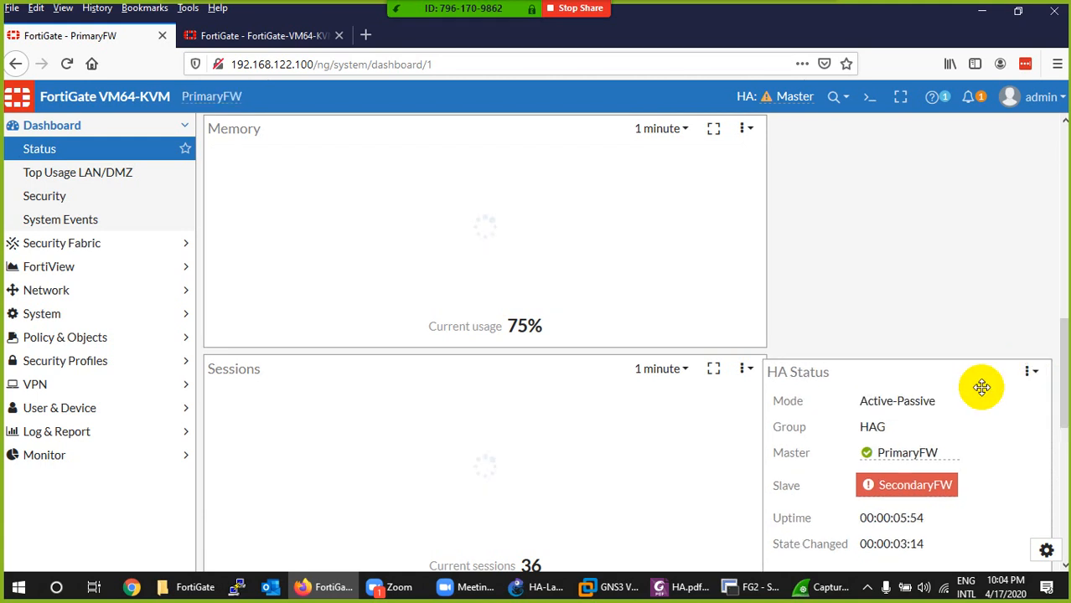
pyautogui.scroll(-6, 608, 430)
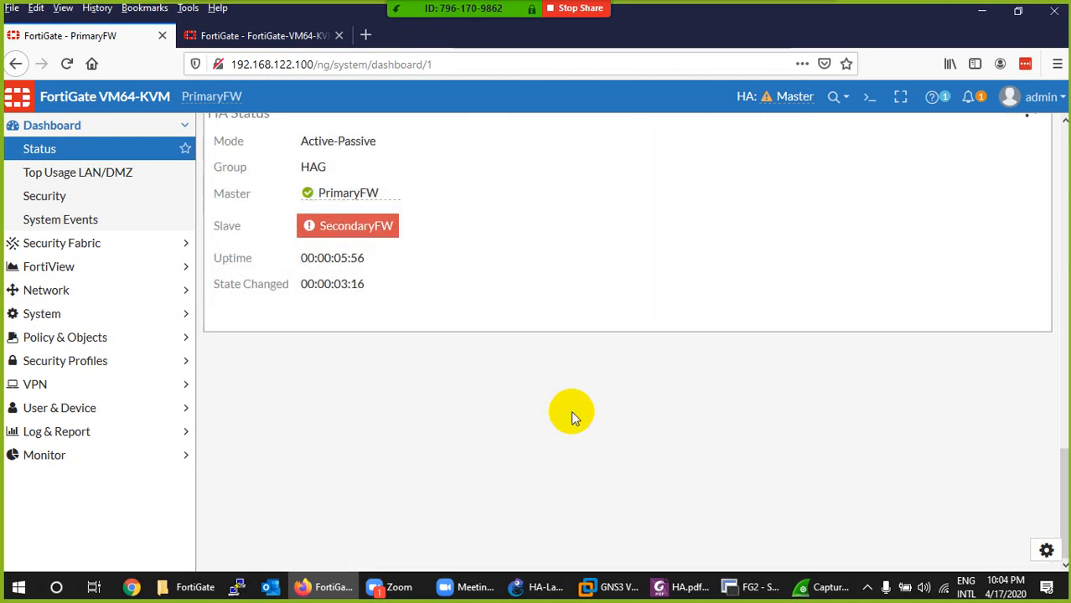
pyautogui.scroll(1, 531, 321)
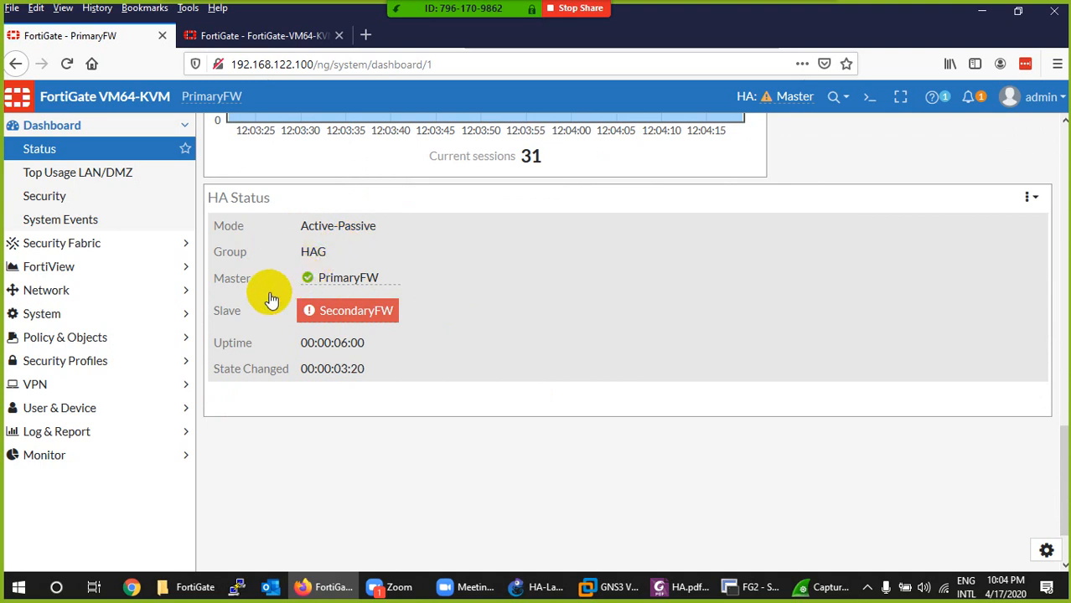
pyautogui.moveTo(339, 318)
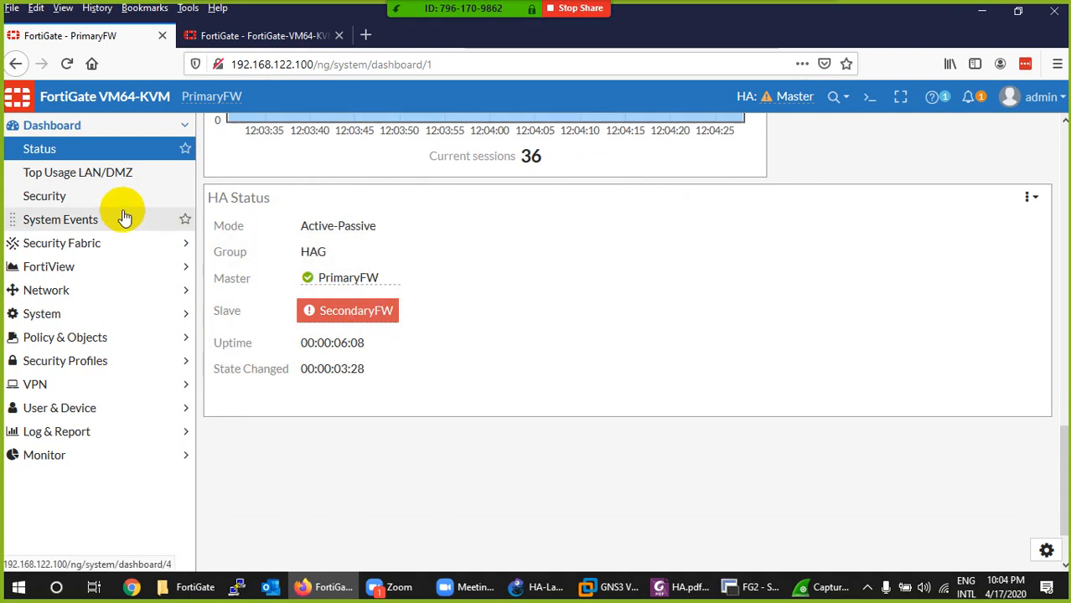
# - Recheck both members' synchronization on PrimaryFW's HA page, and switch to SecondaryFW's HA page
pyautogui.click(46, 319)
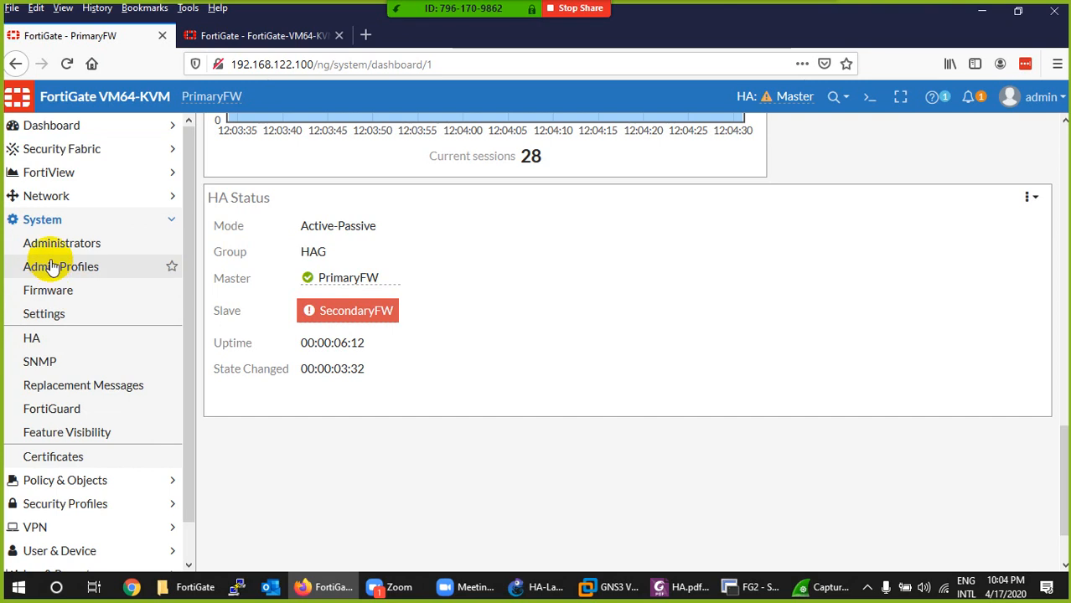
pyautogui.click(37, 343)
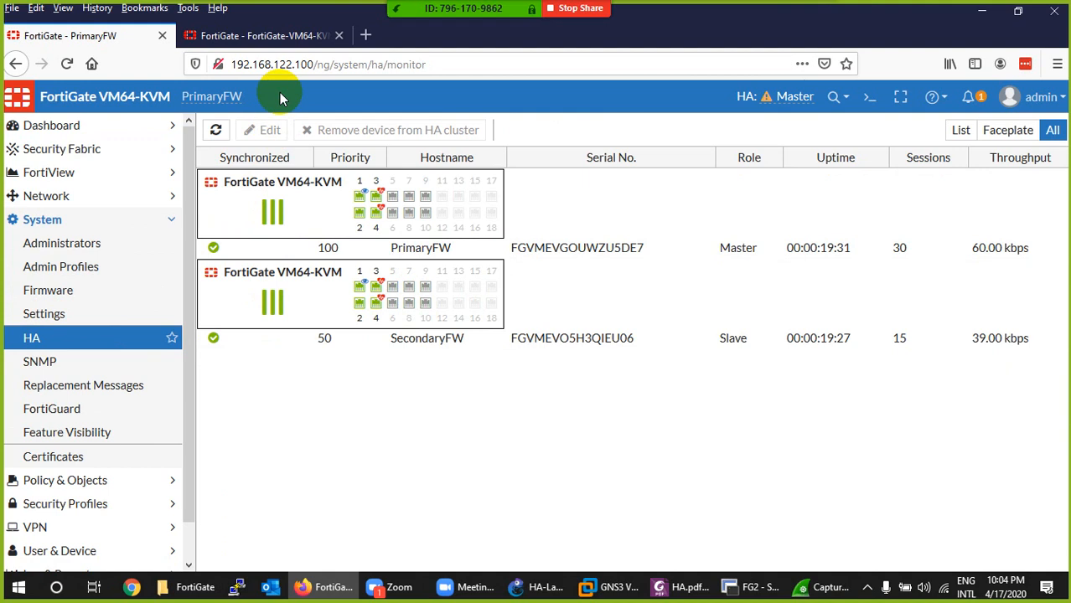
pyautogui.click(276, 33)
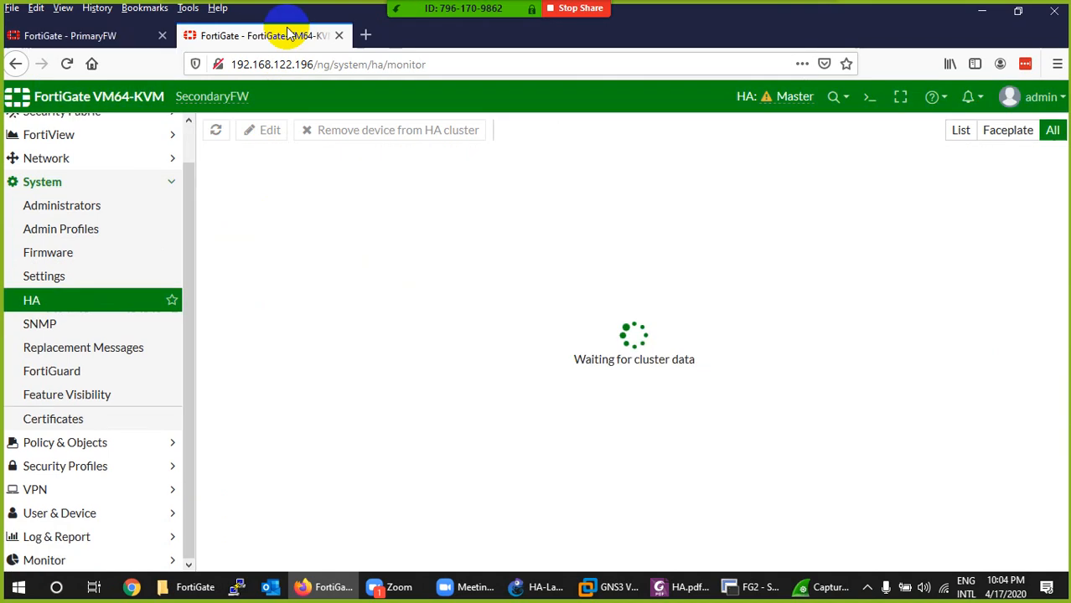
# - Change the SecondaryFW tab's address to 192.168.122.100, keeping the /ng/system/ha/monitor path, and load the page
pyautogui.click(74, 65)
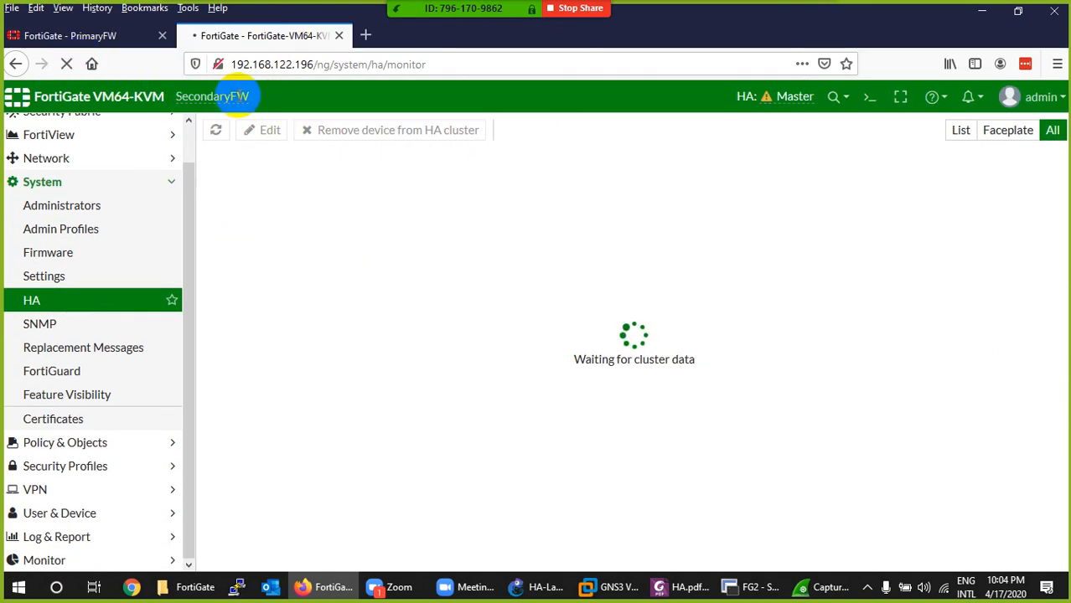
pyautogui.click(313, 66)
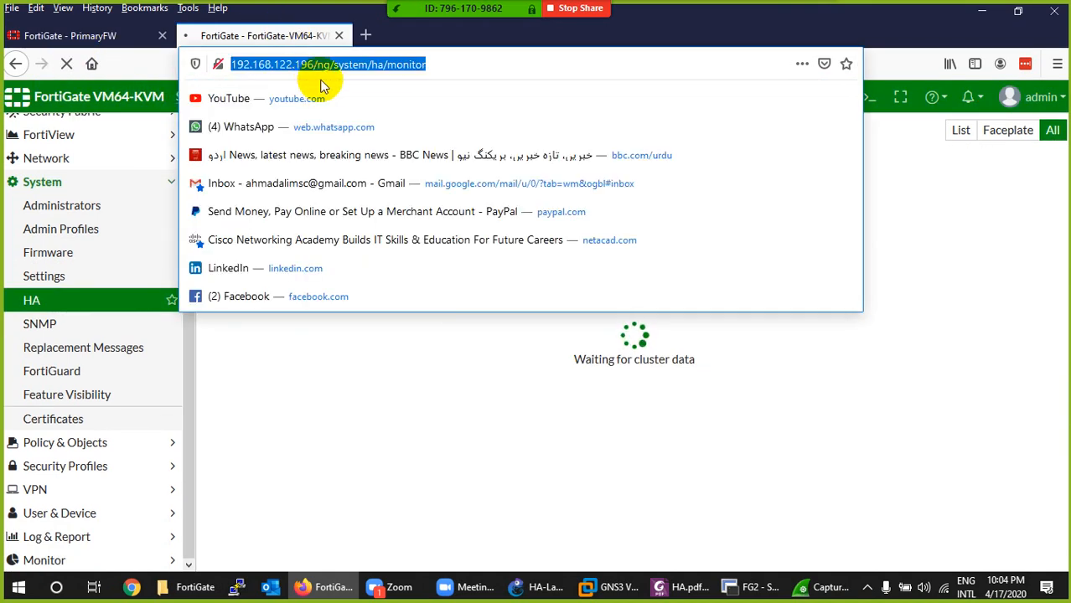
pyautogui.press('Home')
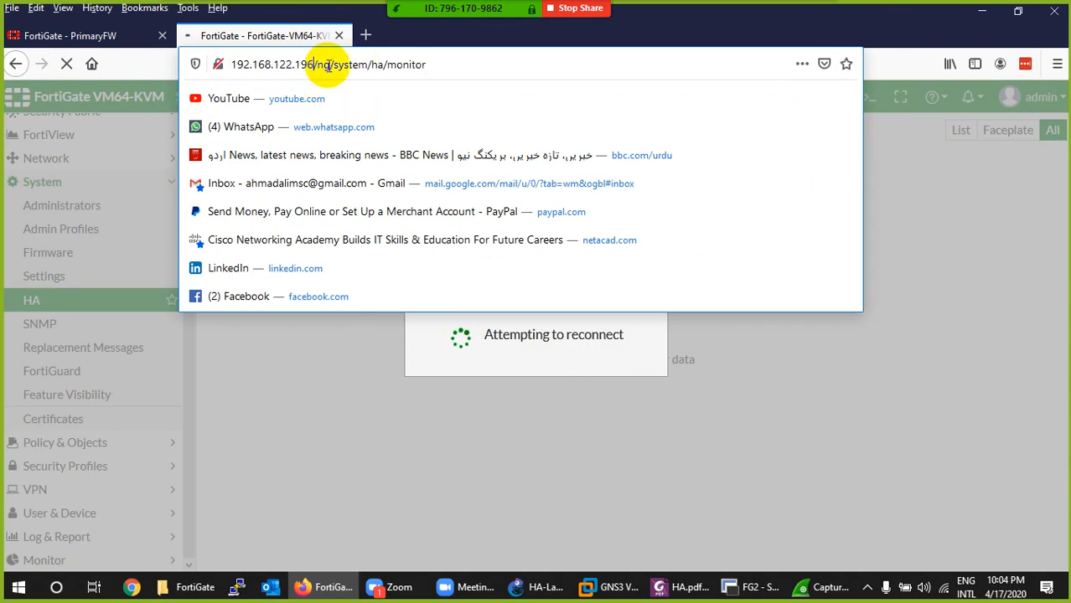
pyautogui.press('BackSpace')
pyautogui.press('BackSpace')
pyautogui.write('0')
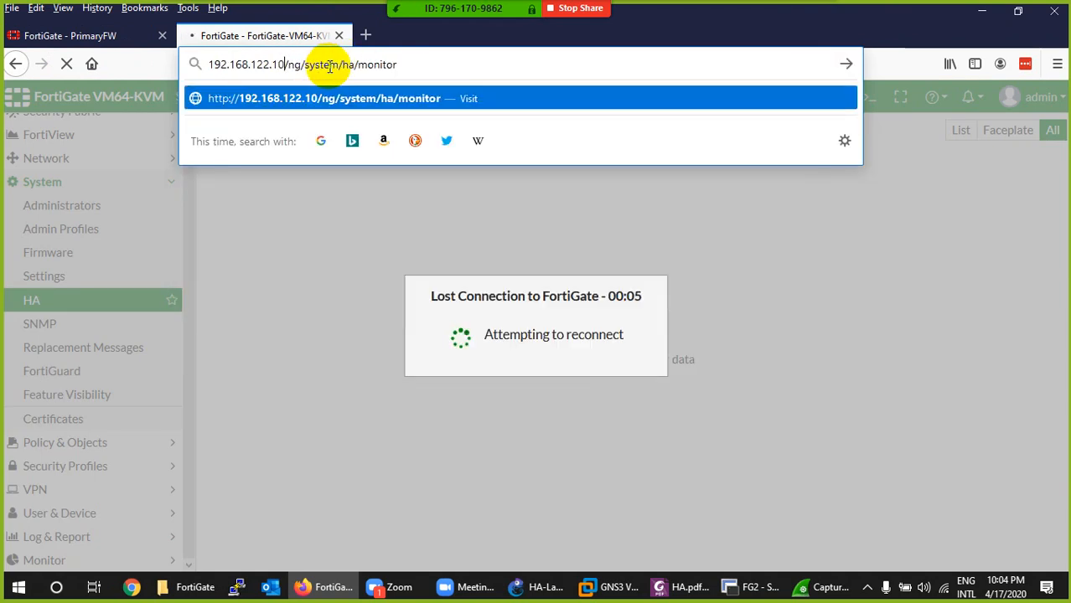
pyautogui.write('0')
pyautogui.press('Return')
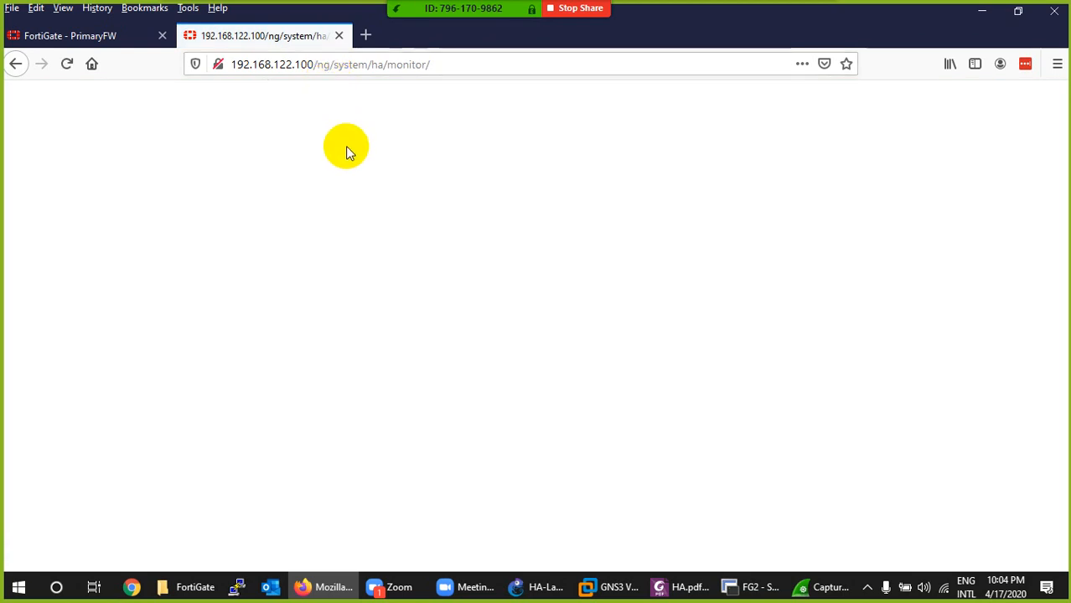
# - Switch to the FG2 console in SecureCRT and log in to SecondaryFW as admin with the account password
pyautogui.click(752, 586)
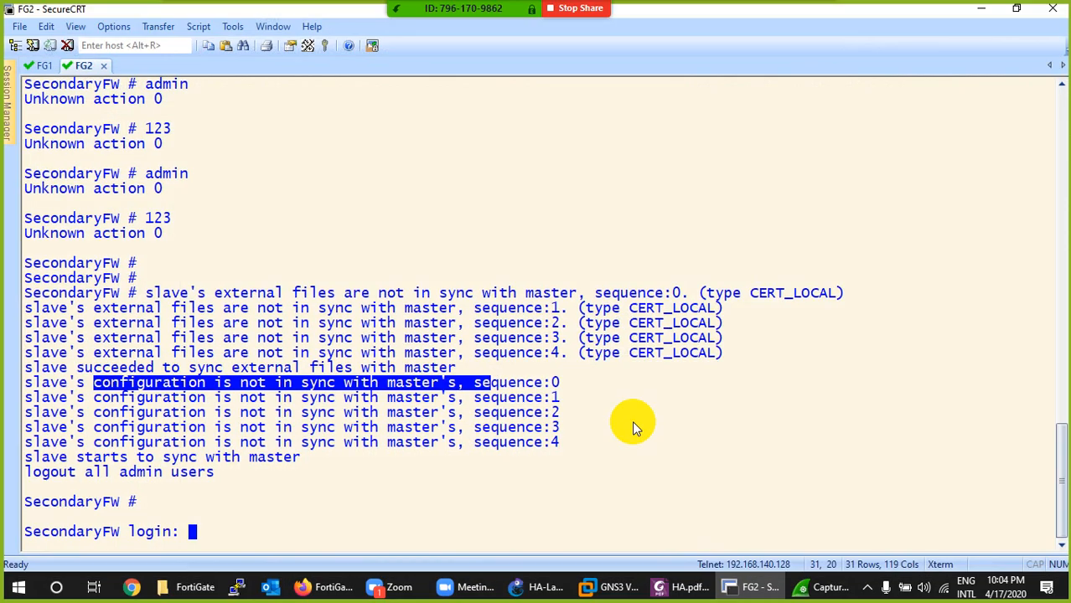
pyautogui.write('admi')
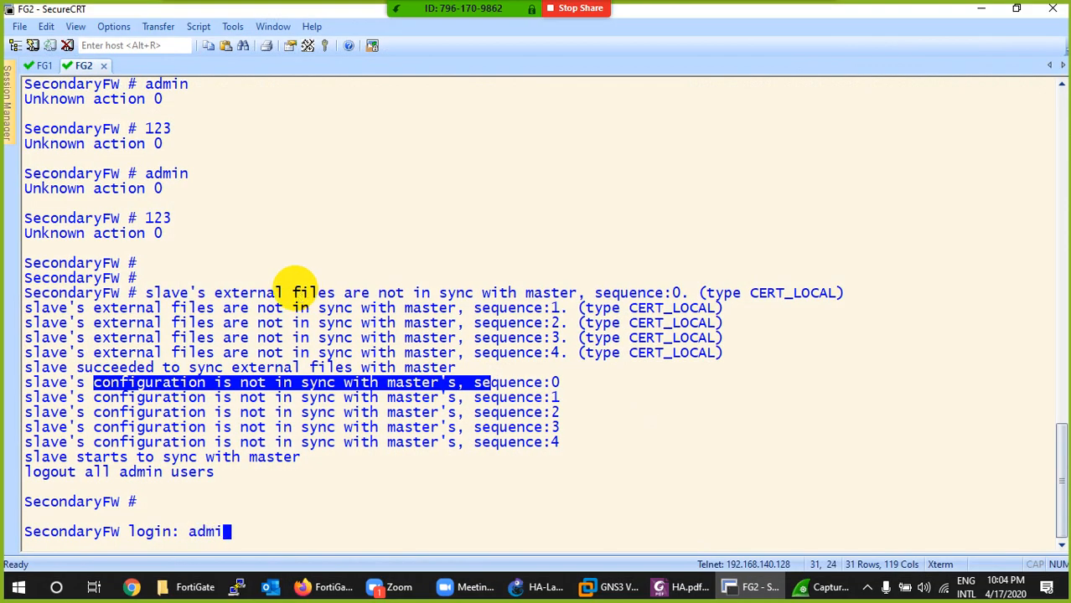
pyautogui.write('n')
pyautogui.press('Return')
pyautogui.write('123')
pyautogui.press('Return')
pyautogui.press('Return')
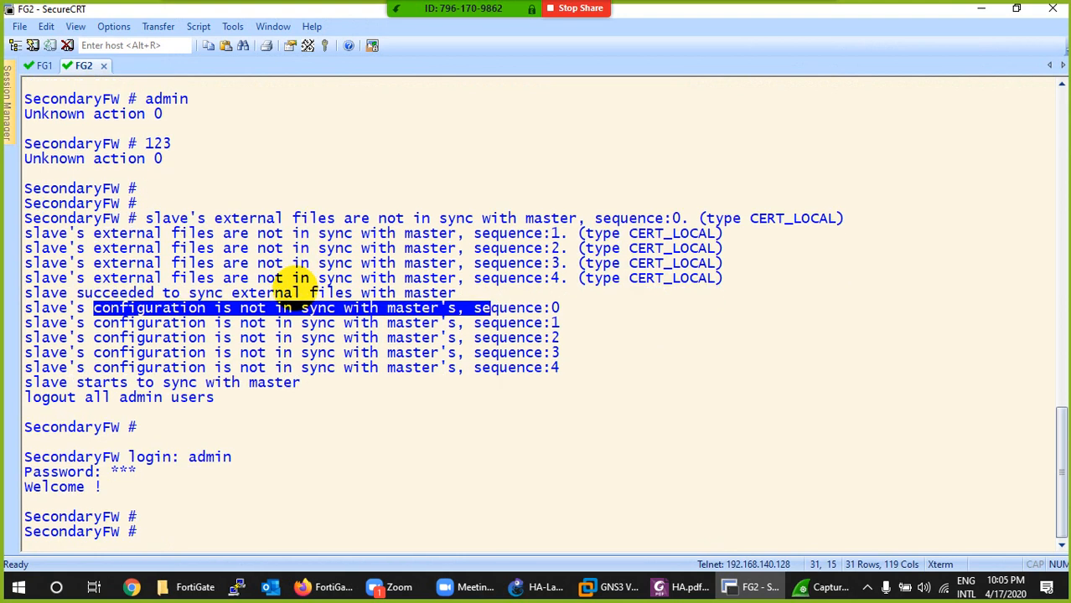
# - Check SecondaryFW's port1 and port2 addresses with show system interface, and close the duplicate PrimaryFW tab in Firefox
pyautogui.write('?')
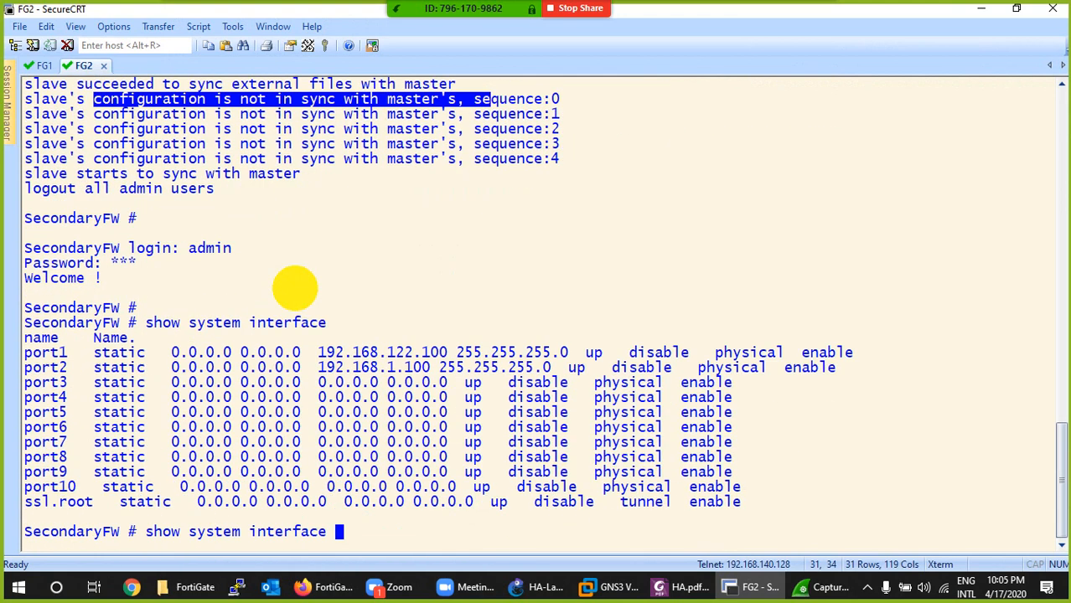
pyautogui.moveTo(452, 353); pyautogui.dragTo(346, 368)
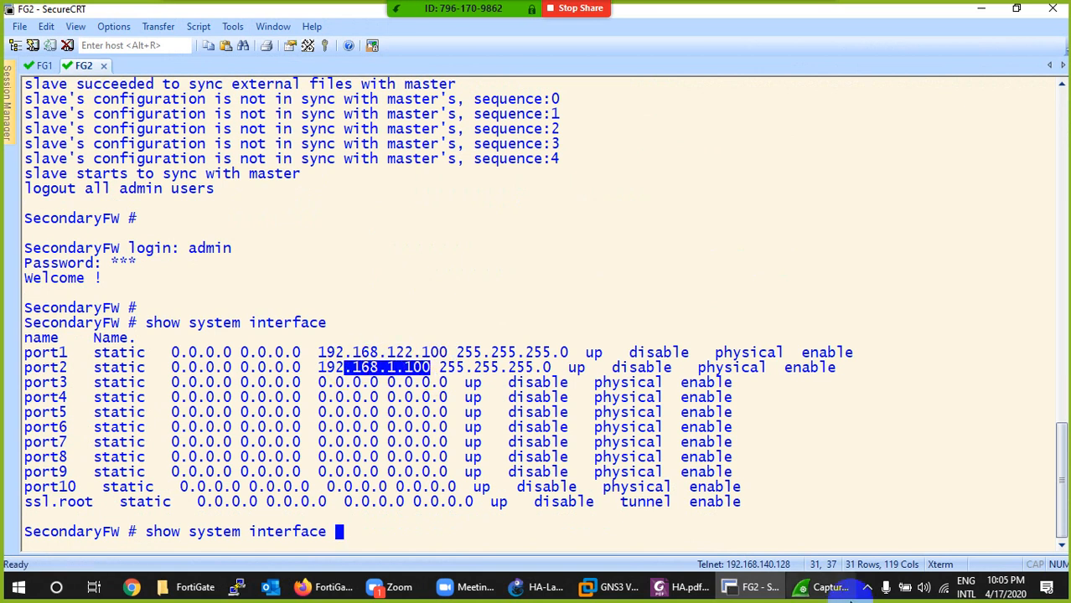
pyautogui.click(325, 586)
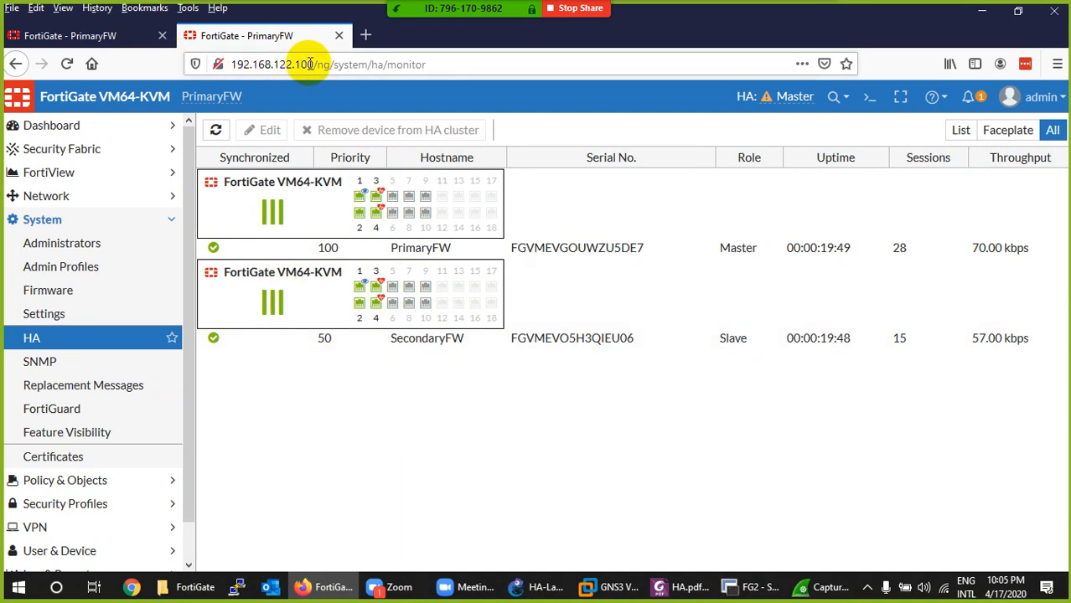
pyautogui.click(340, 36)
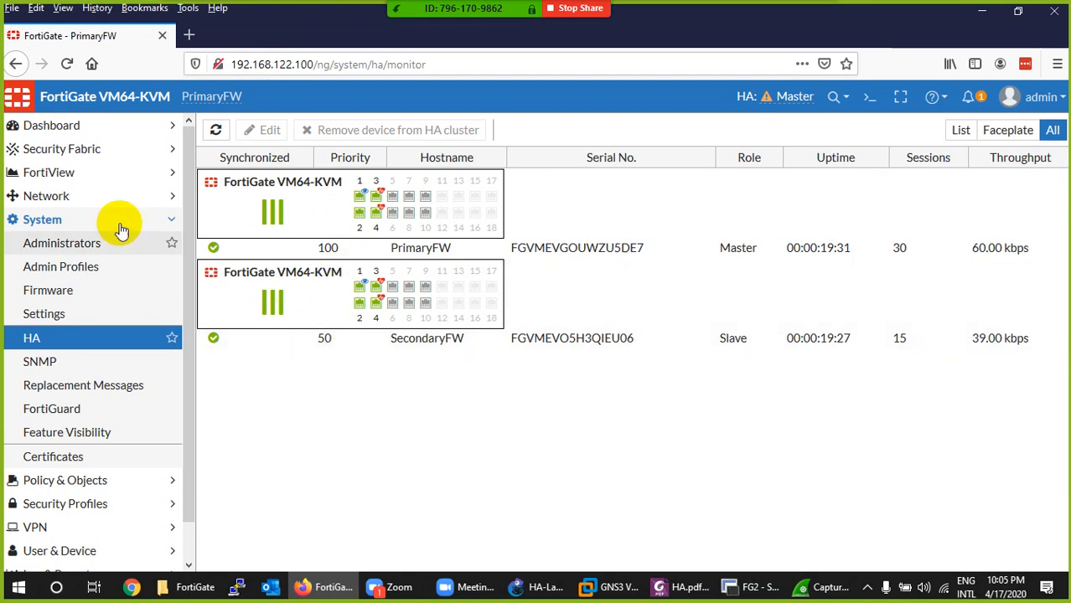
# - Open PrimaryFW's Status dashboard and examine the HA Status widget, including the SecondaryFW slave's synchronization details
pyautogui.click(71, 128)
pyautogui.click(71, 157)
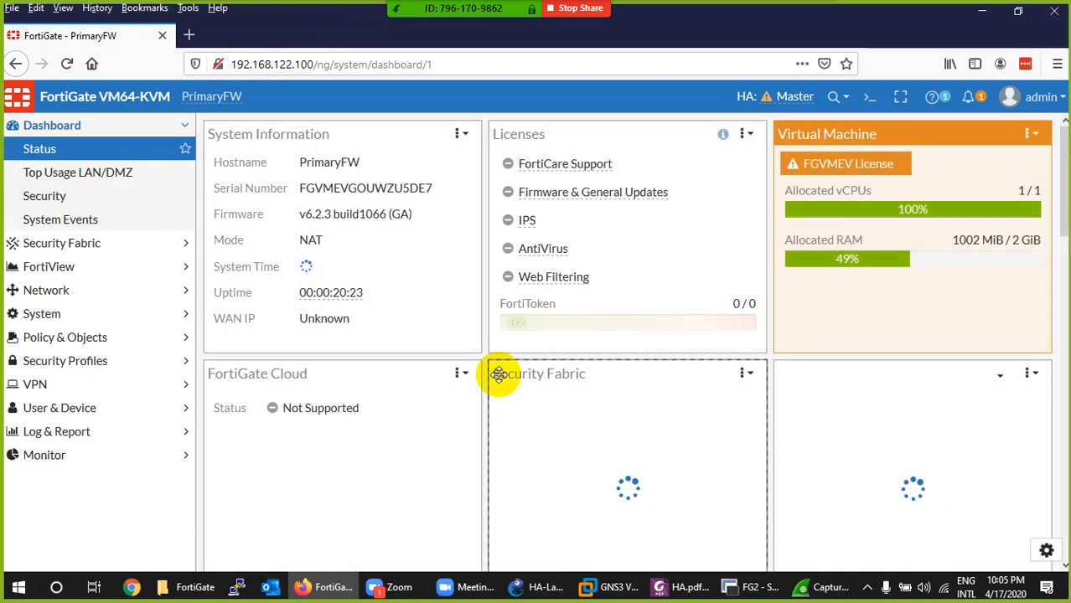
pyautogui.scroll(-15, 494, 377)
pyautogui.scroll(-2, 494, 384)
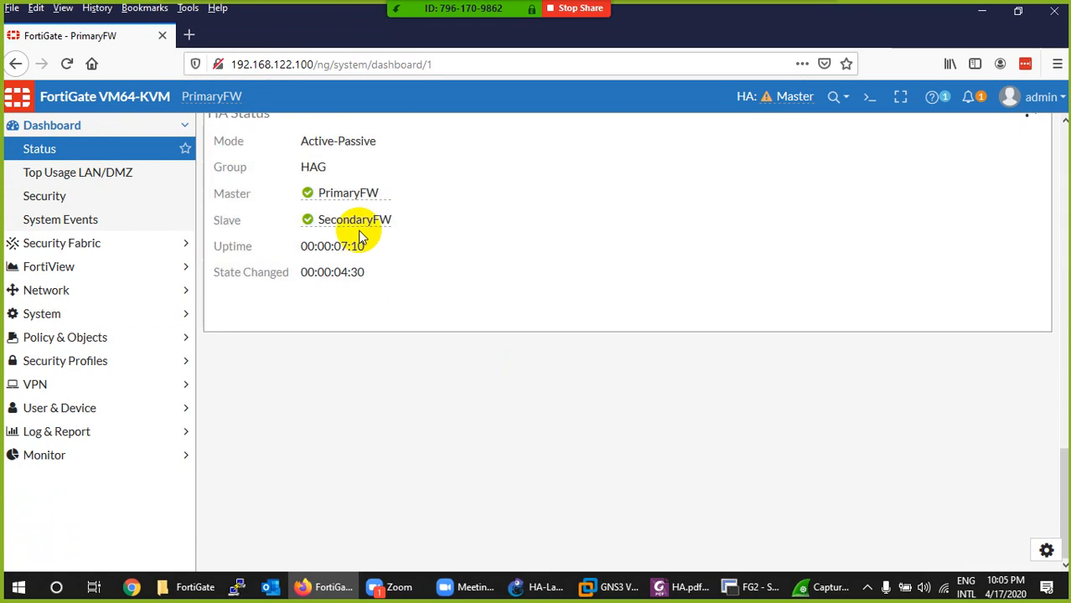
pyautogui.moveTo(346, 228)
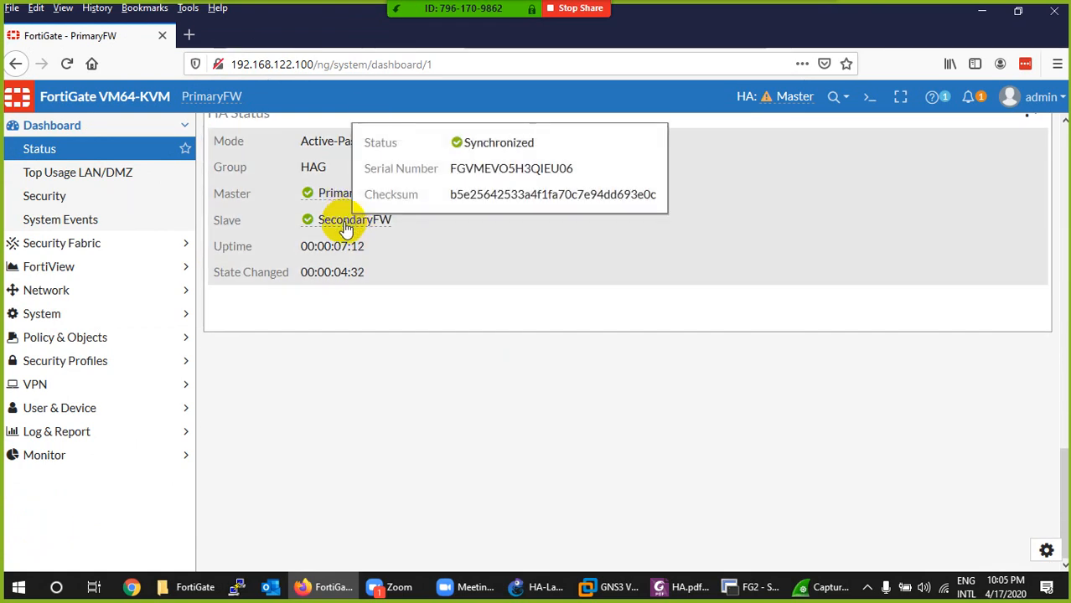
pyautogui.moveTo(372, 288)
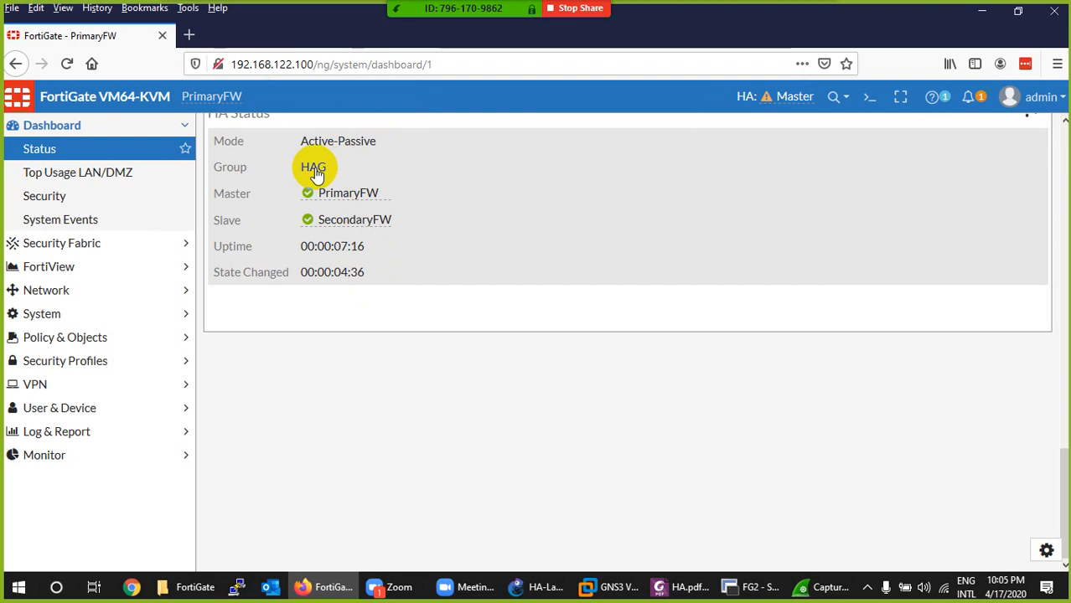
pyautogui.scroll(5, 411, 283)
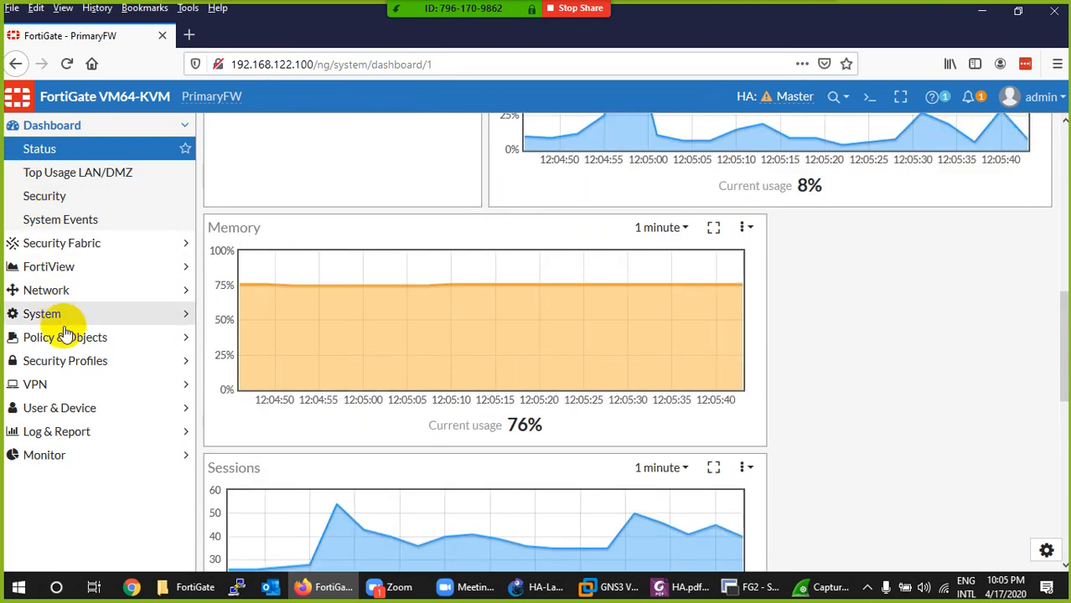
pyautogui.click(38, 454)
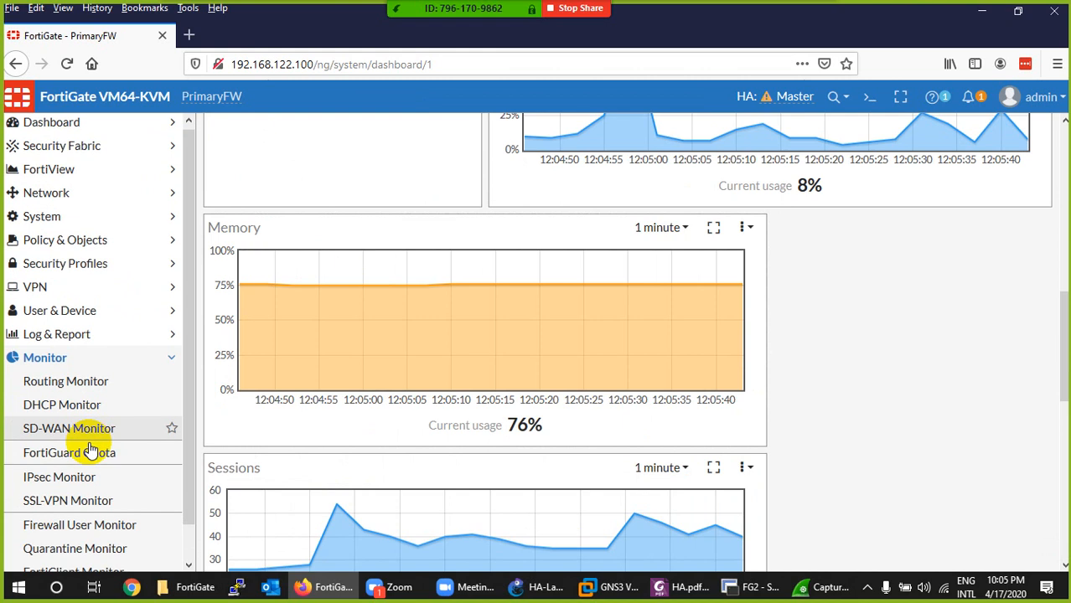
pyautogui.scroll(1, 94, 369)
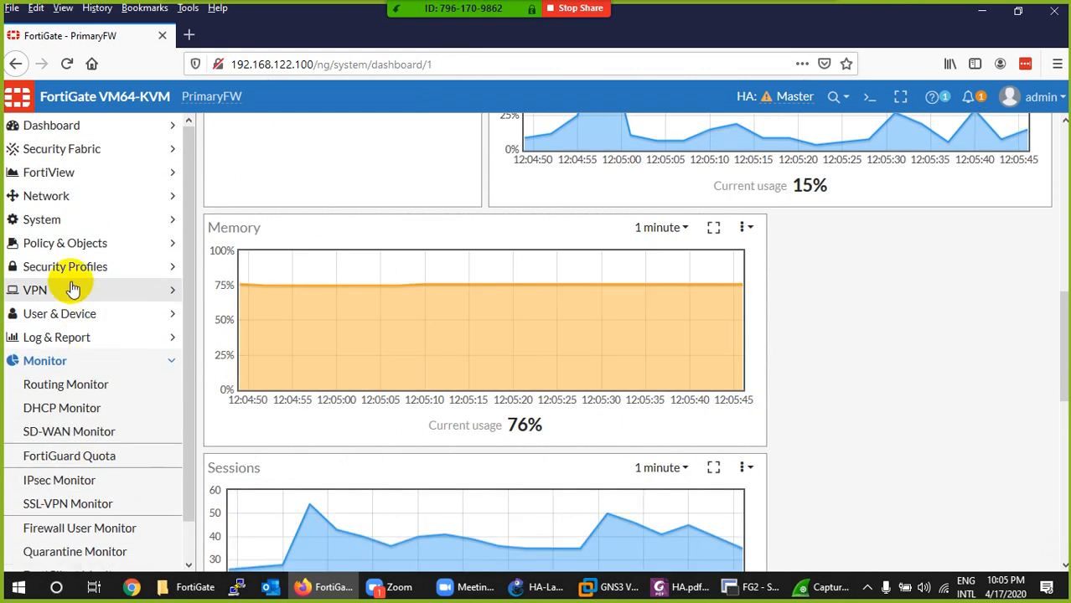
# - Switch to the HA-Lab topology in GNS3 and start PC1 and PC2 together
pyautogui.click(543, 587)
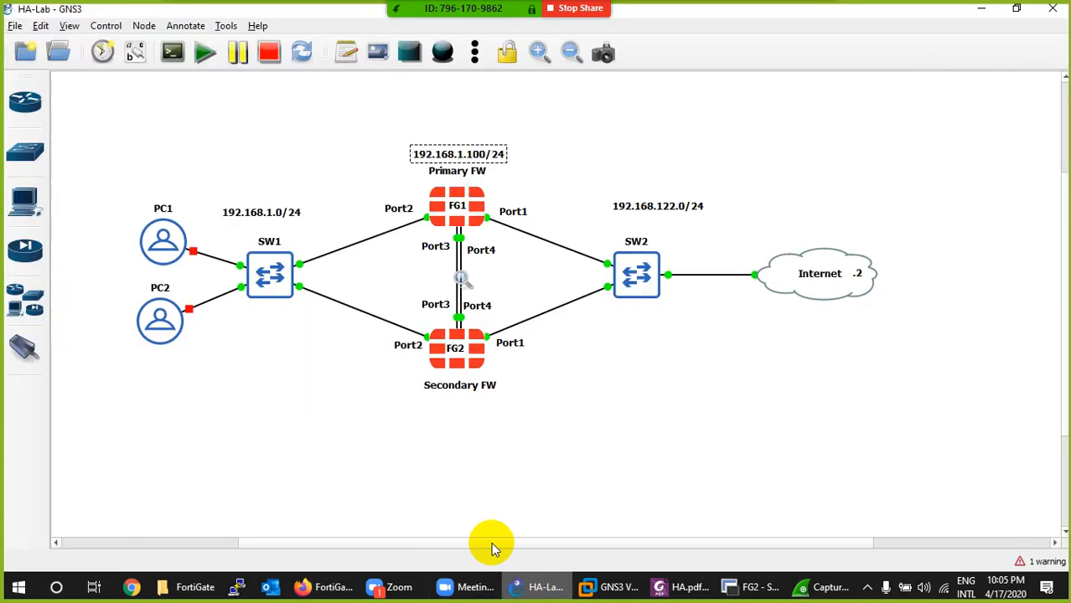
pyautogui.moveTo(105, 193); pyautogui.dragTo(195, 340)
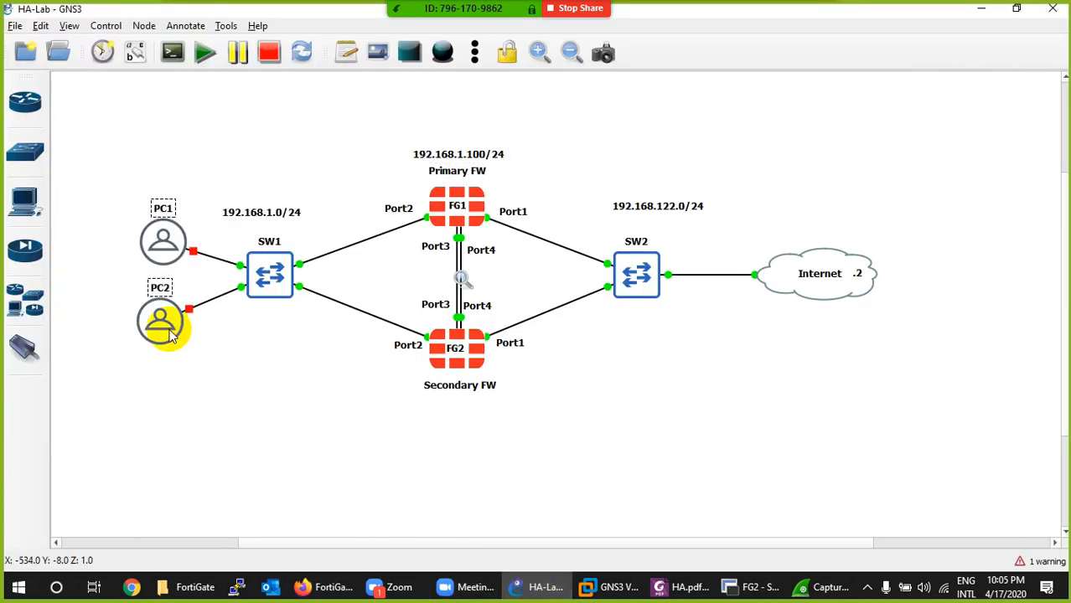
pyautogui.rightClick(171, 334)
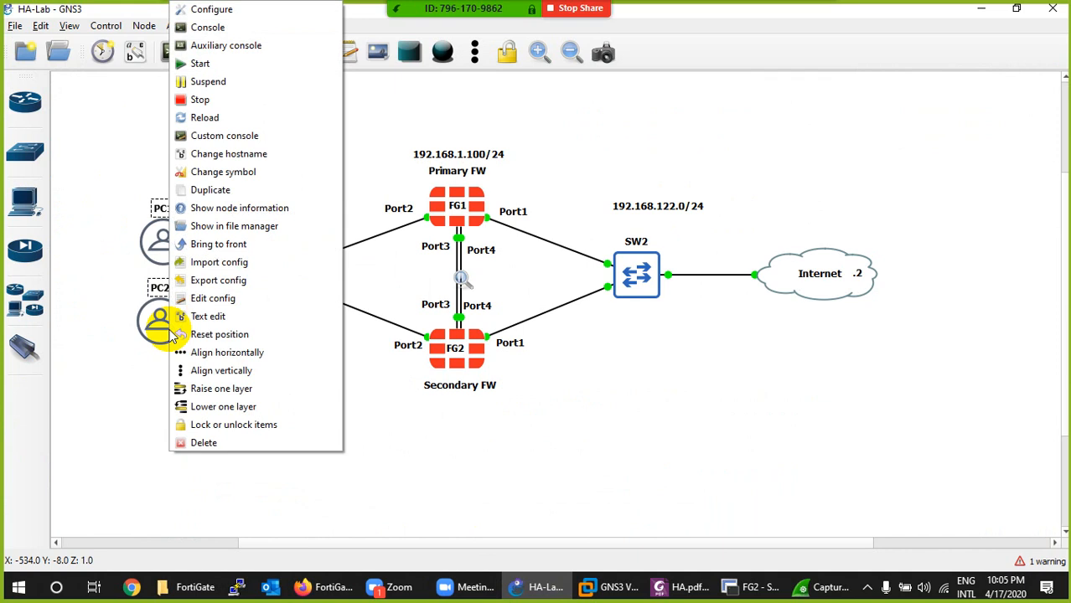
pyautogui.click(222, 82)
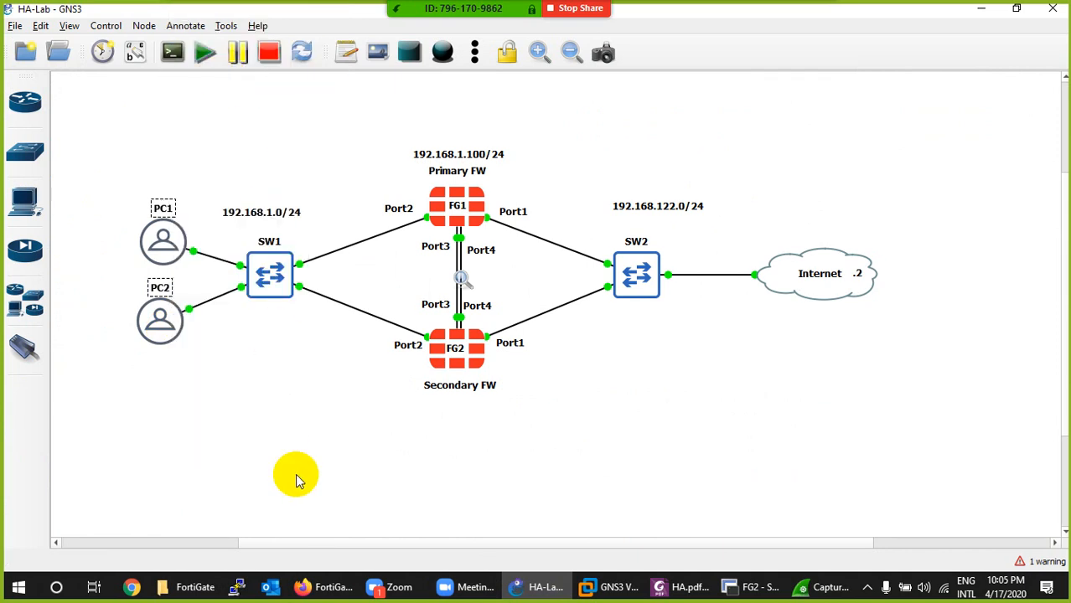
# - Return to PrimaryFW in Firefox and examine the HA Active-Passive cluster in the Security Fabric Physical Topology
pyautogui.click(555, 594)
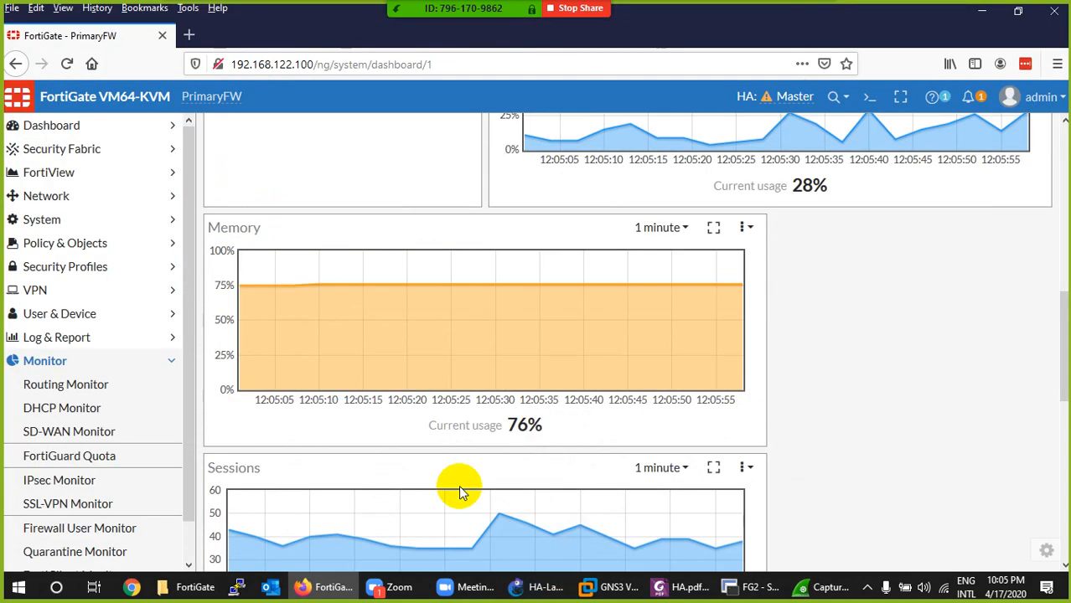
pyautogui.click(81, 156)
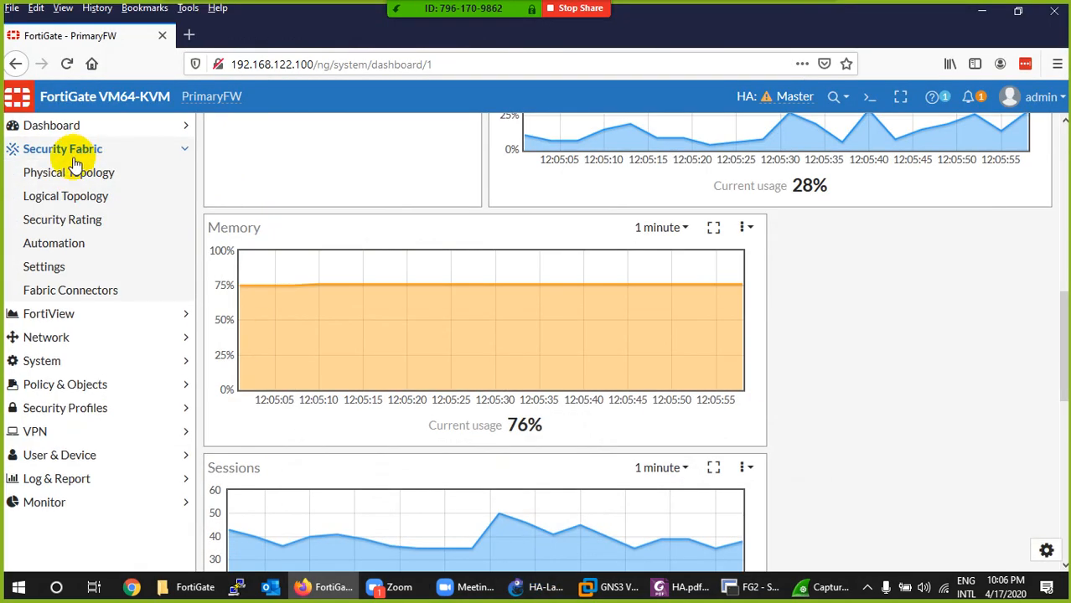
pyautogui.click(77, 177)
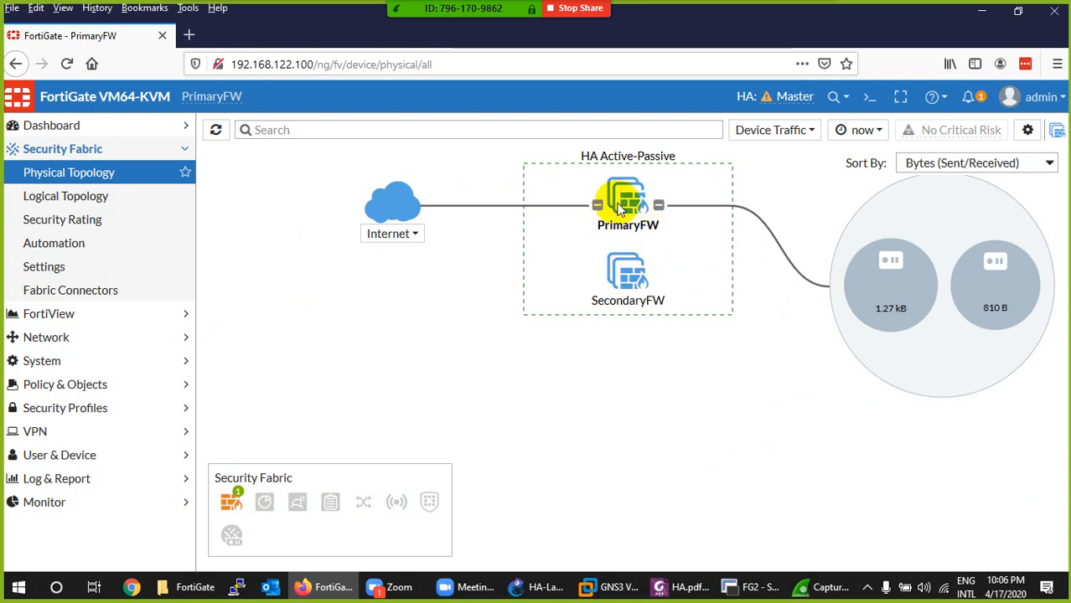
pyautogui.moveTo(620, 209)
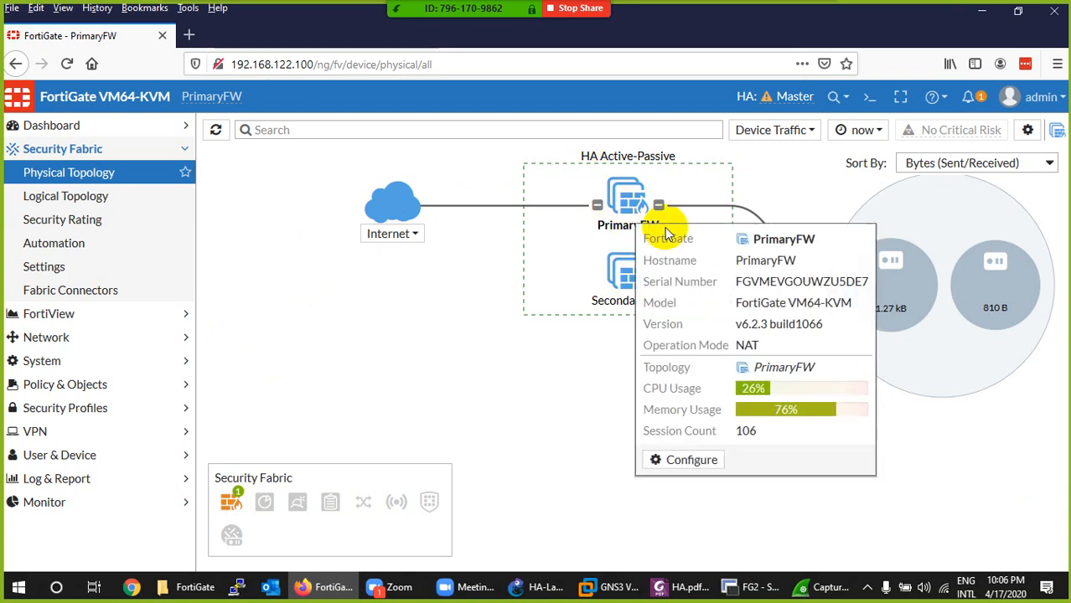
# - Return to GNS3 and open PC1's desktop console in TightVNC Viewer
pyautogui.click(587, 591)
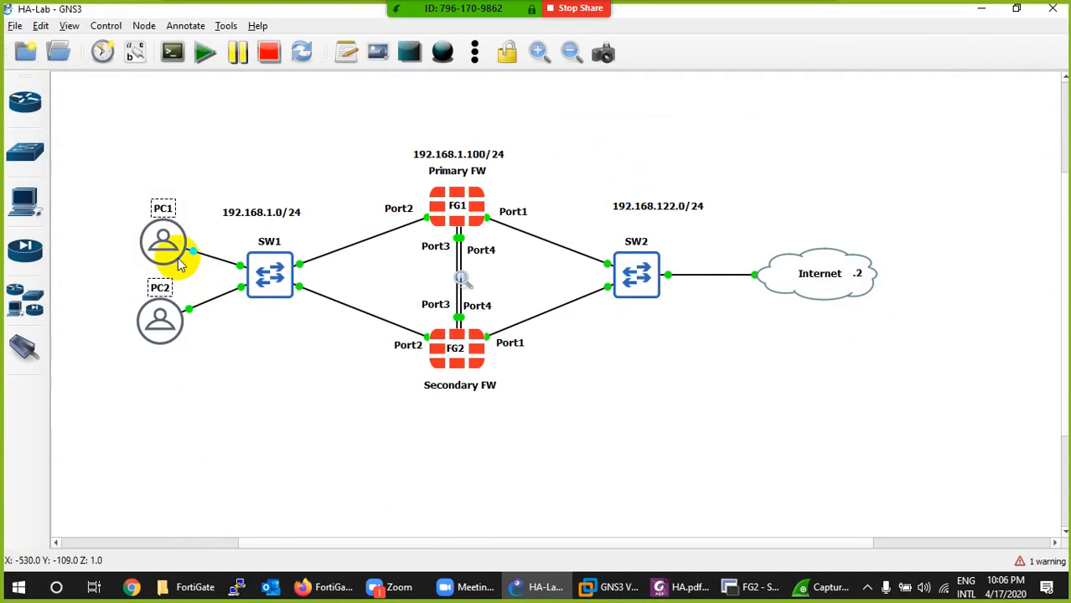
pyautogui.doubleClick(439, 228)
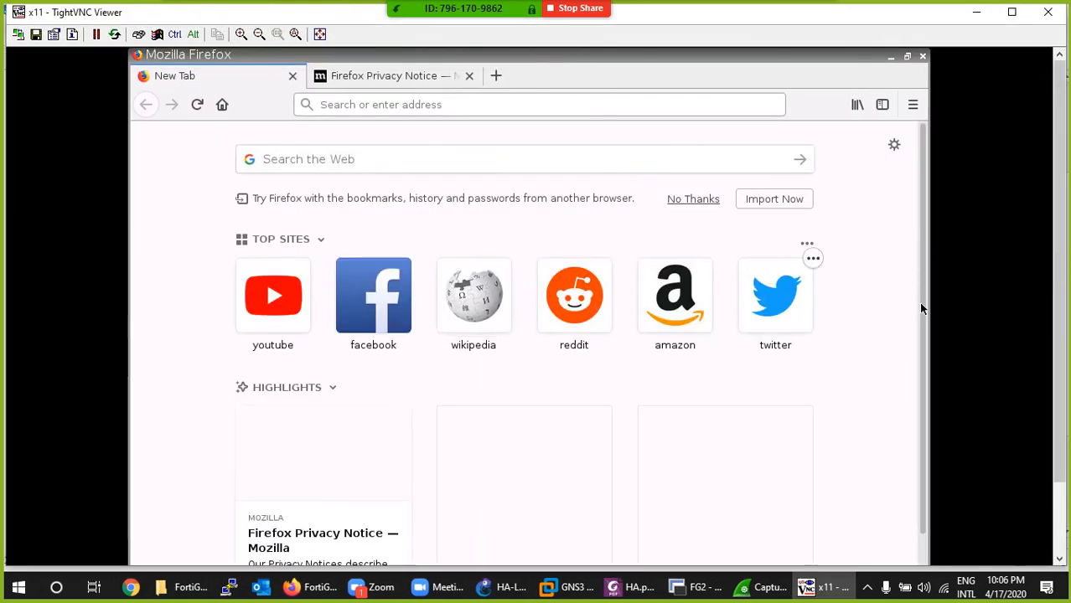
pyautogui.moveTo(1060, 260); pyautogui.dragTo(1040, 388)
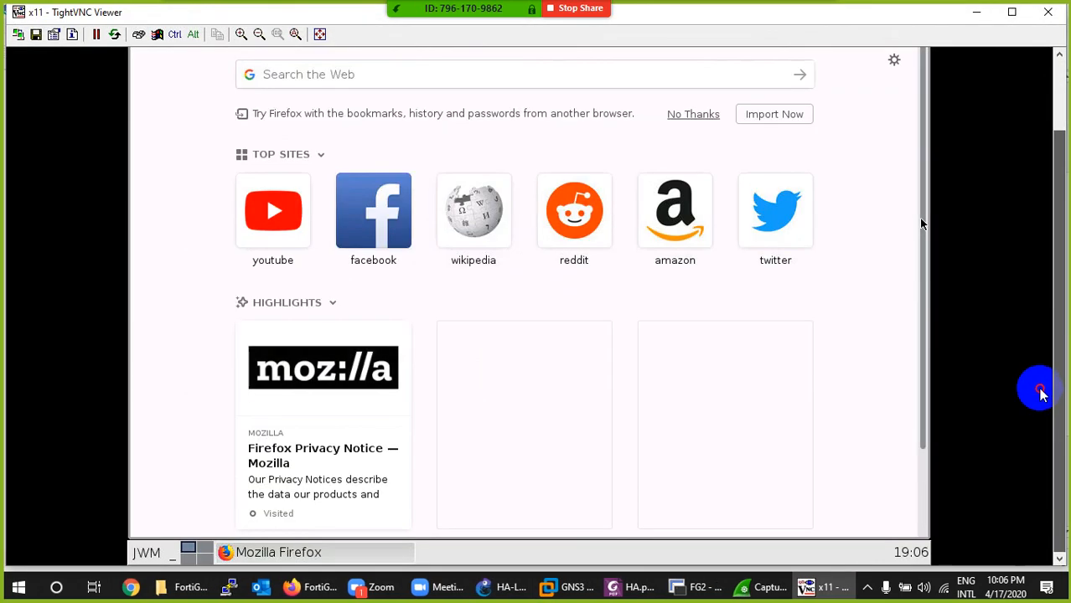
# - Switch to PrimaryFW in Firefox and check the LAN (port2) address leases in the DHCP Monitor
pyautogui.click(336, 588)
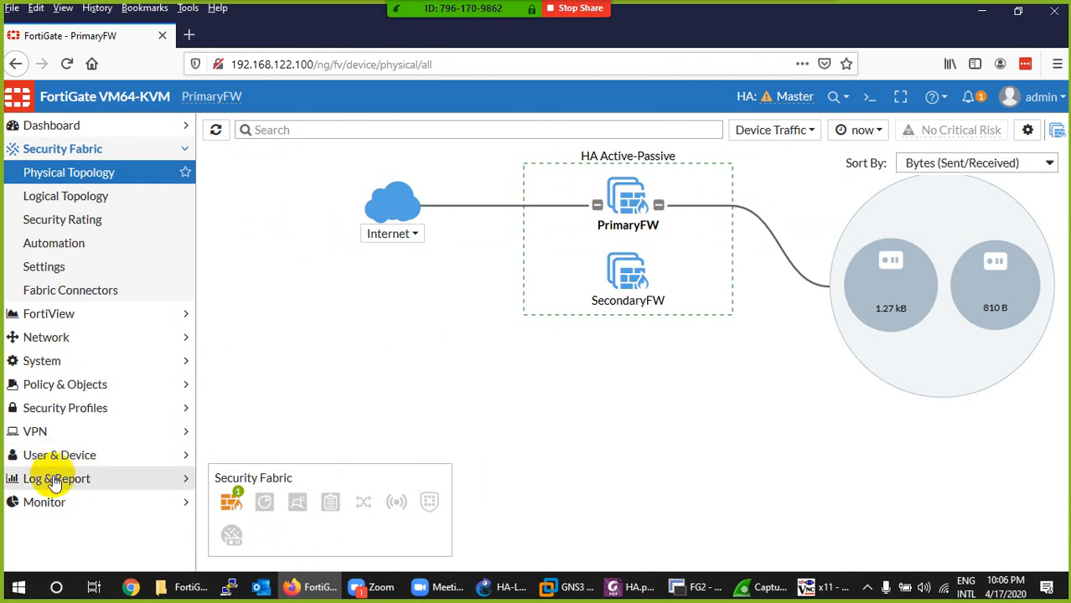
pyautogui.click(44, 502)
pyautogui.click(100, 409)
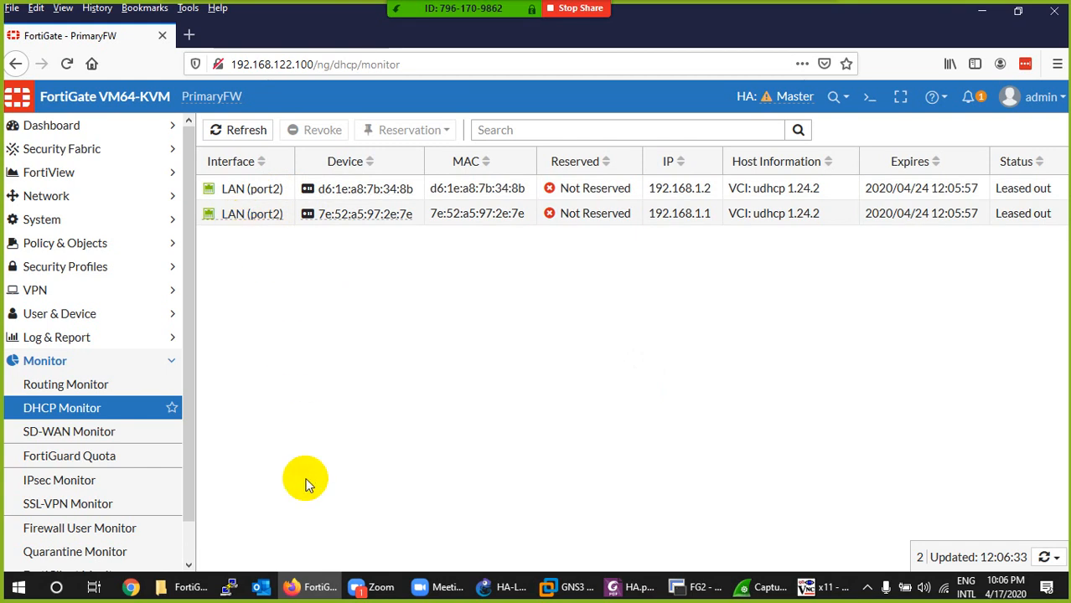
# - Return to the PC's TightVNC desktop and open the Twitter site in its browser to test internet access
pyautogui.click(309, 575)
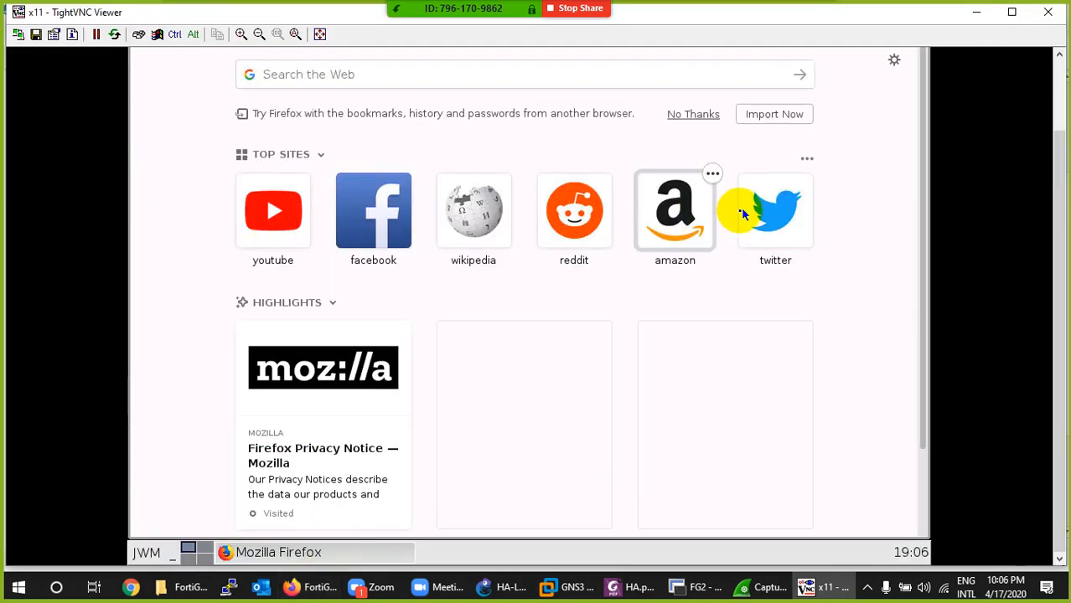
pyautogui.click(771, 214)
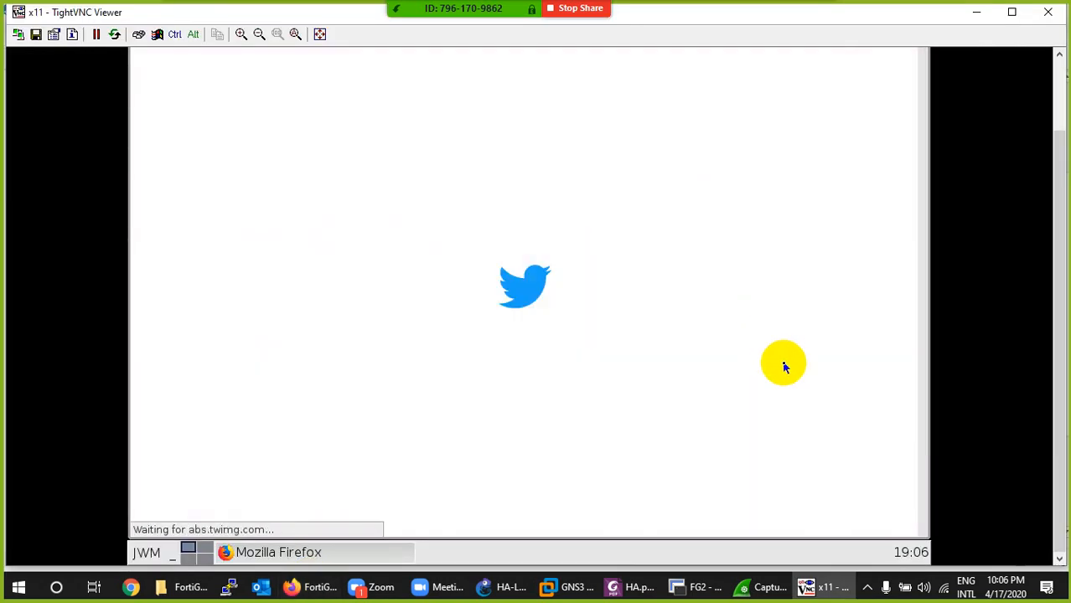
pyautogui.moveTo(1055, 268); pyautogui.dragTo(1054, 192)
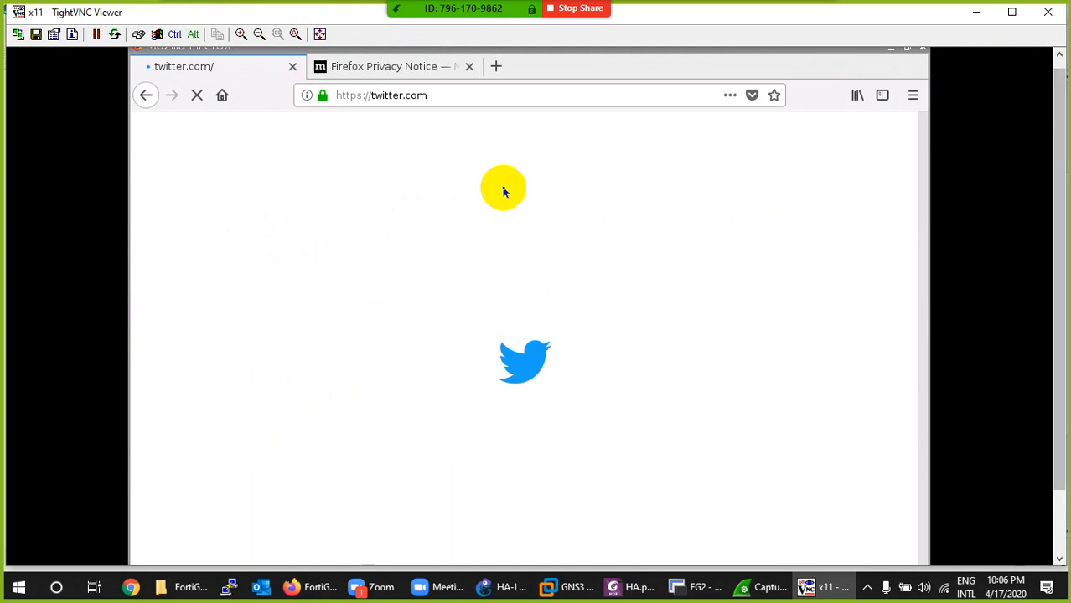
# - Close the Firefox Privacy Notice tab on PC1 and return to GNS3 to review the topology path through FG1
pyautogui.click(469, 66)
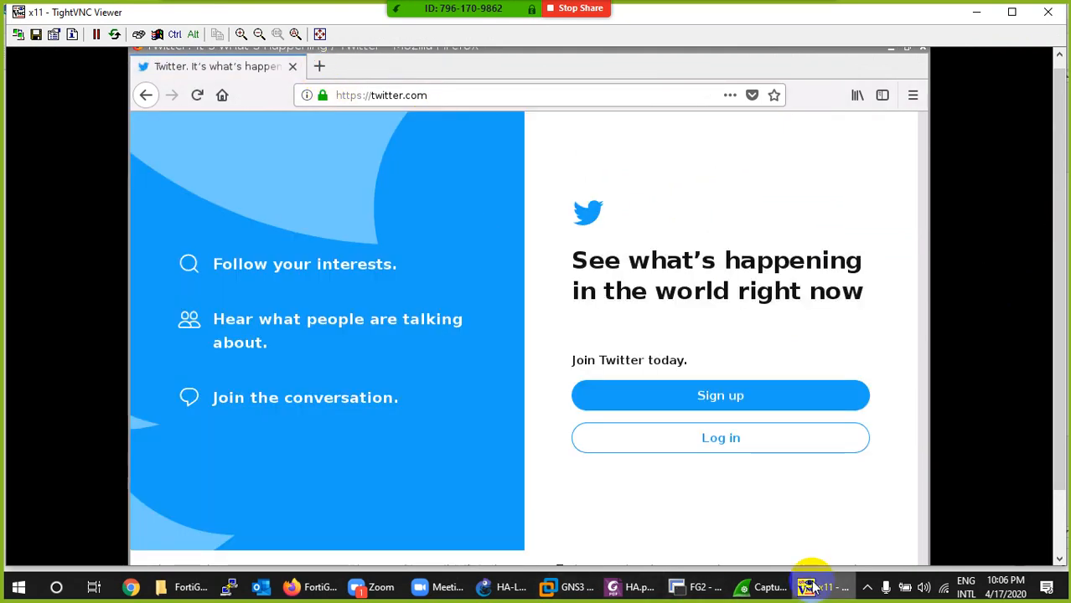
pyautogui.click(812, 585)
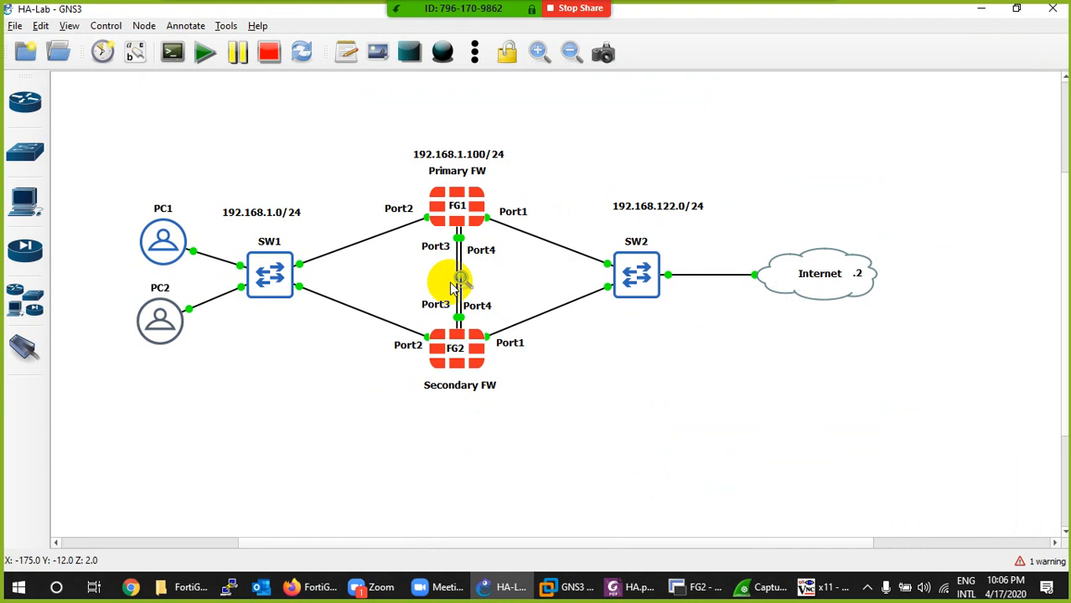
pyautogui.doubleClick(452, 224)
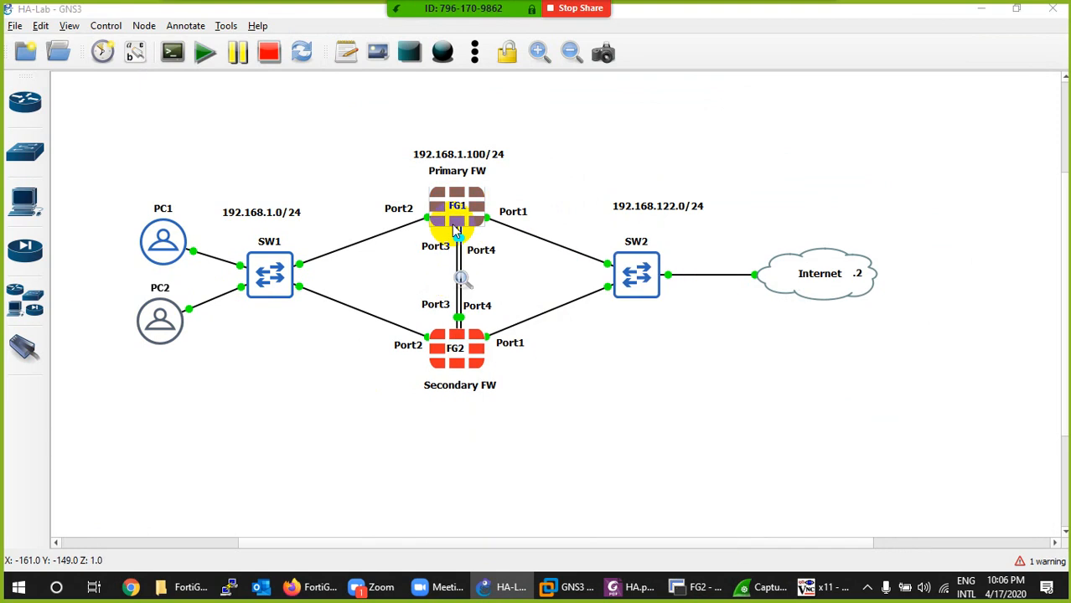
pyautogui.click(643, 346)
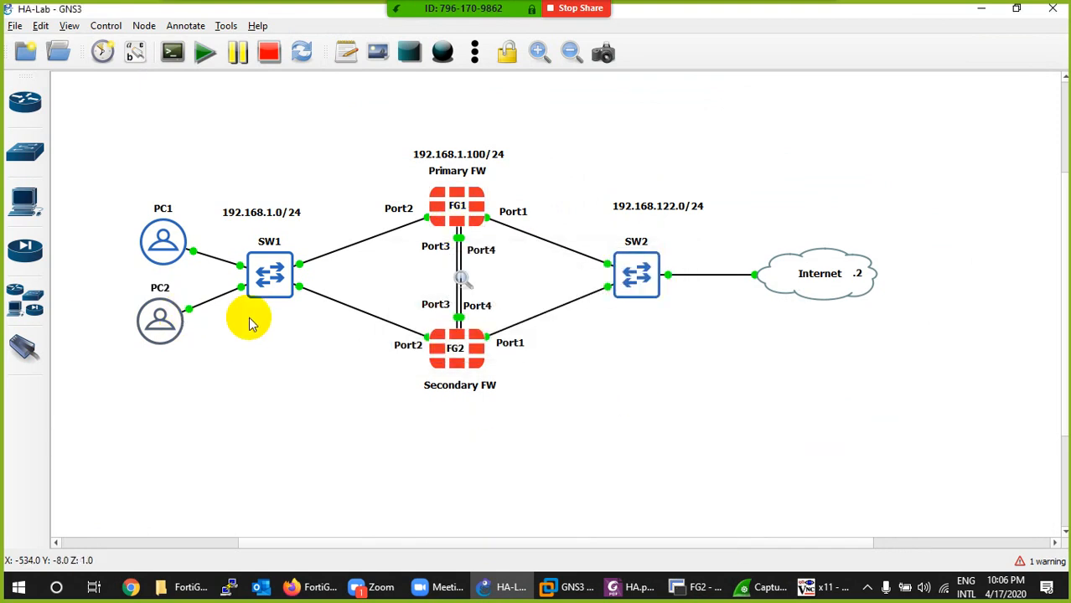
pyautogui.click(842, 592)
pyautogui.click(824, 586)
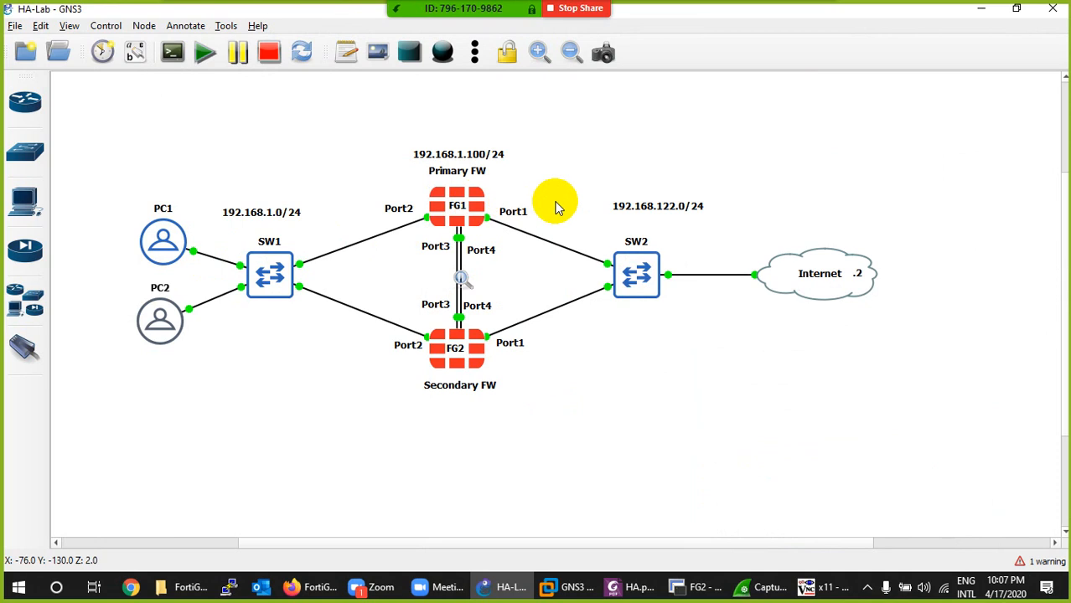
# - Return to PC1's TightVNC desktop and open a terminal window there
pyautogui.click(817, 587)
pyautogui.moveTo(1061, 280); pyautogui.dragTo(1050, 345)
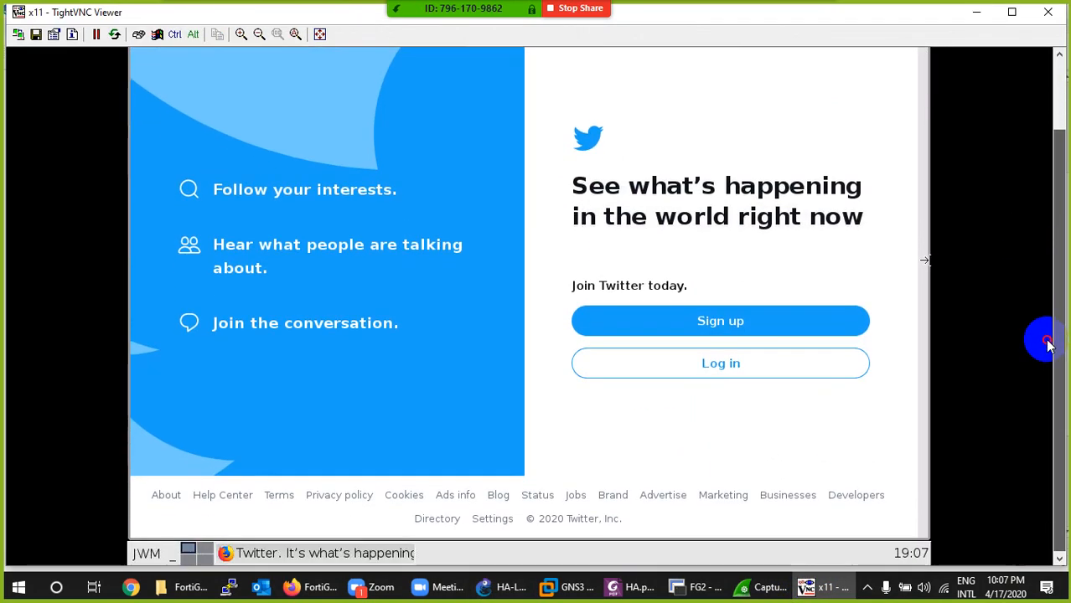
pyautogui.click(144, 552)
pyautogui.click(150, 460)
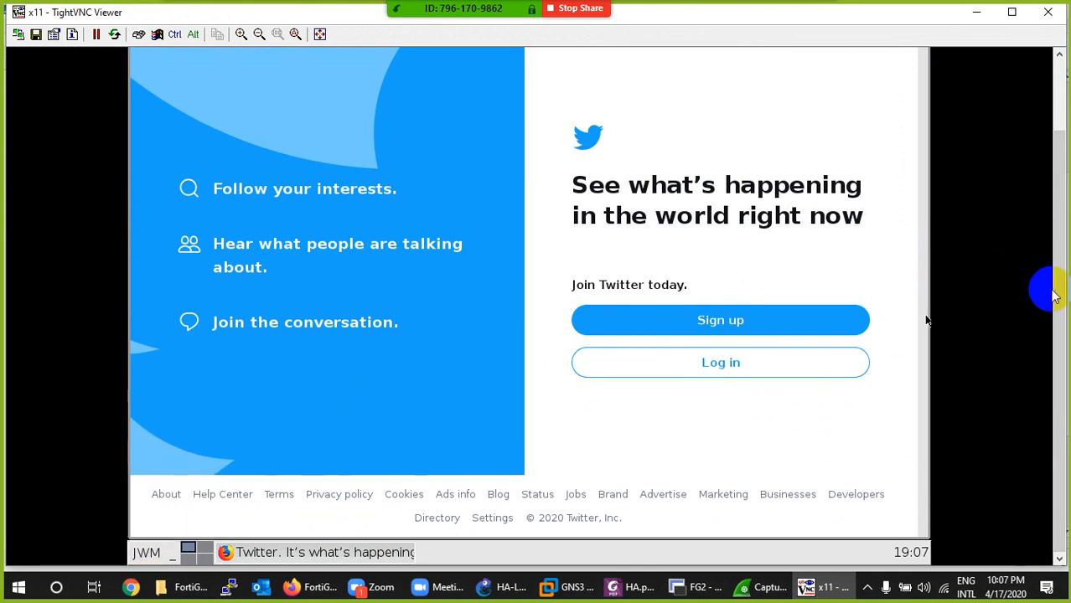
pyautogui.moveTo(1059, 290); pyautogui.dragTo(1060, 228)
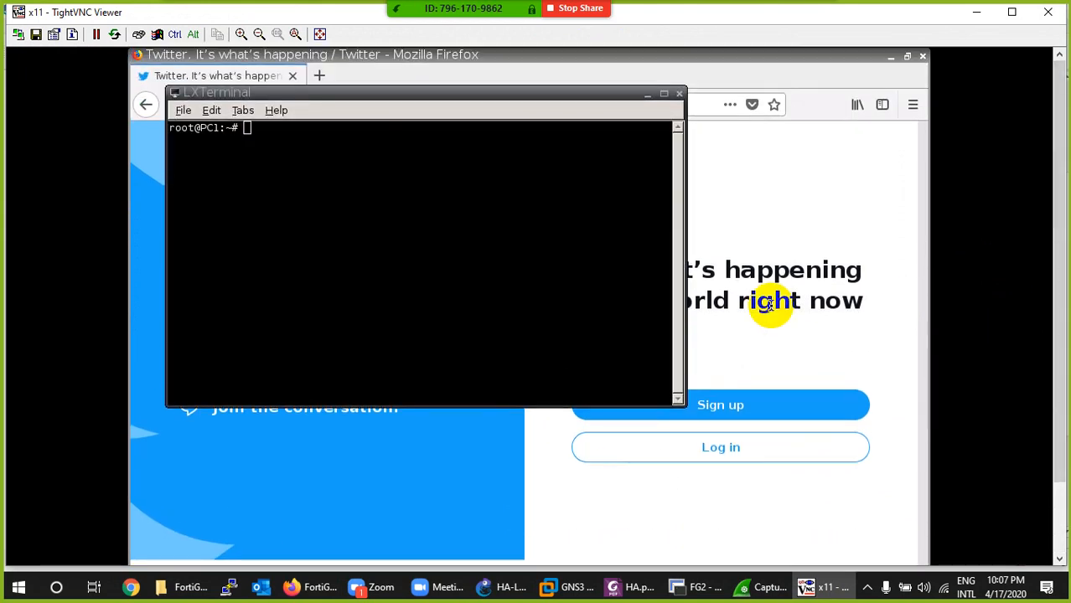
pyautogui.click(631, 222)
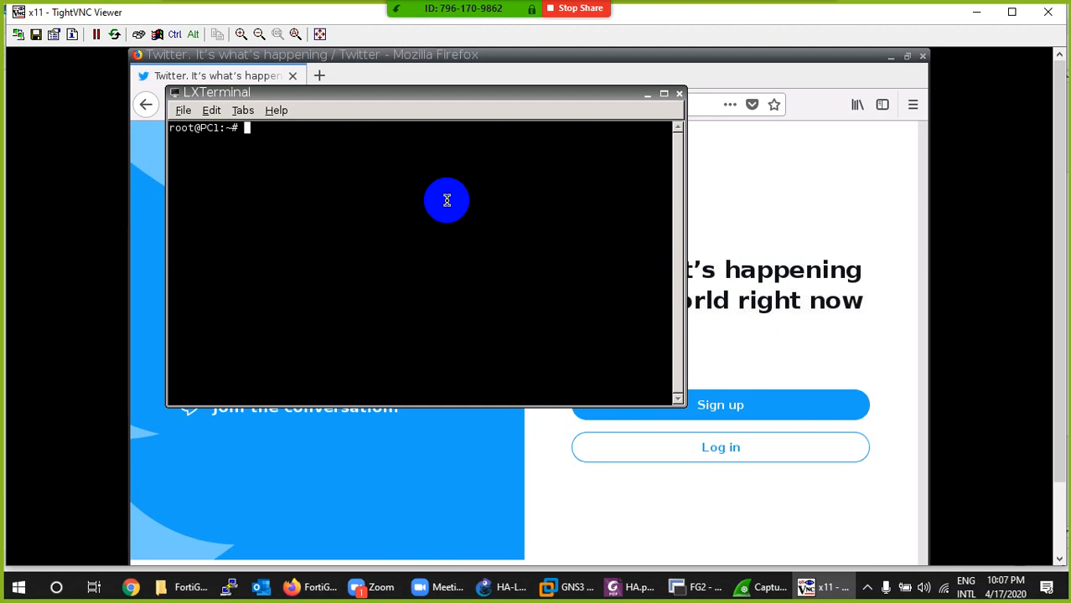
# - Check PC1's interface addressing with ifconfig and clear the terminal
pyautogui.write('ifconfig')
pyautogui.press('Return')
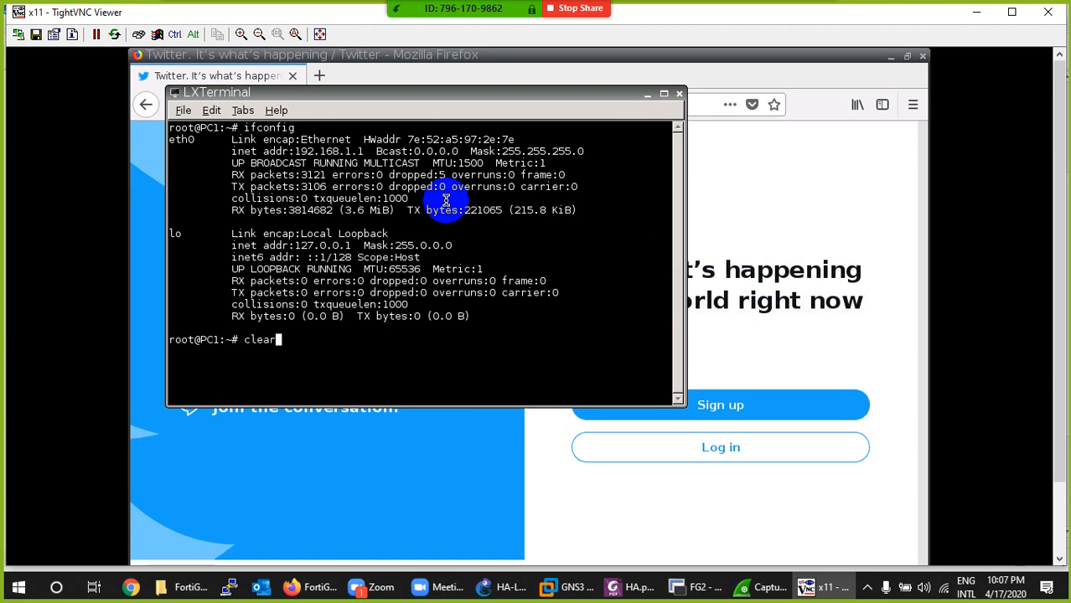
pyautogui.write('clear')
pyautogui.press('Return')
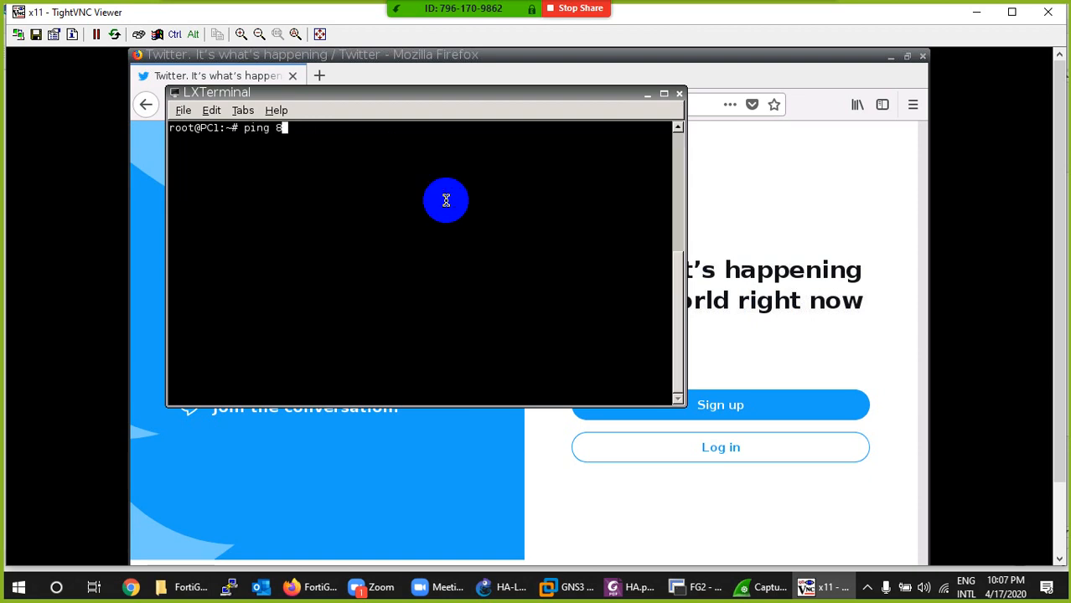
# - Start a continuous ping to 8.8.8.8 from PC1 and review its path through FG1 in the GNS3 topology
pyautogui.press('Return')
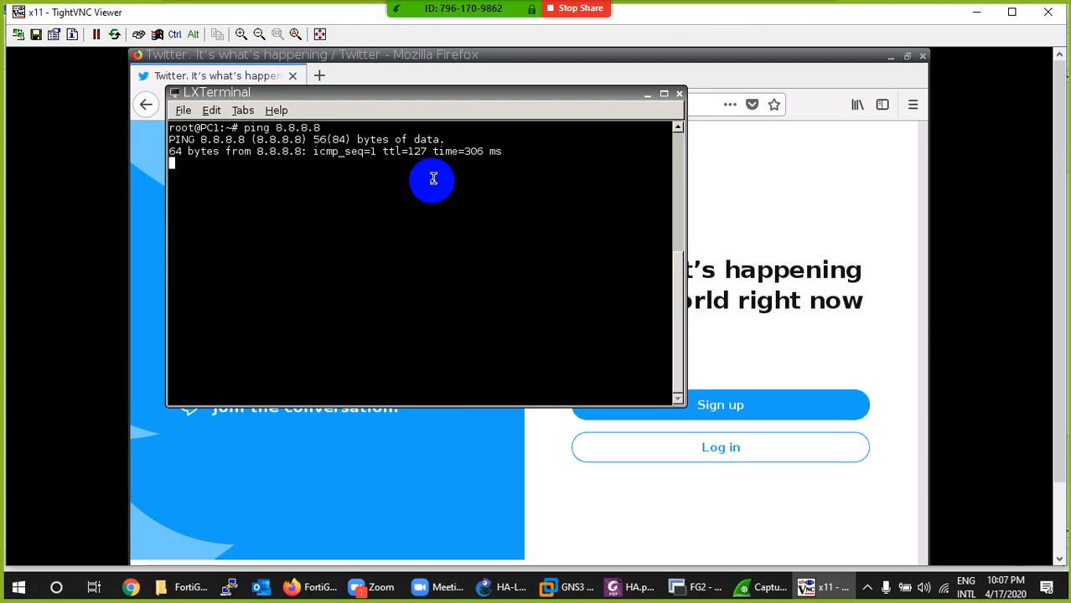
pyautogui.click(825, 587)
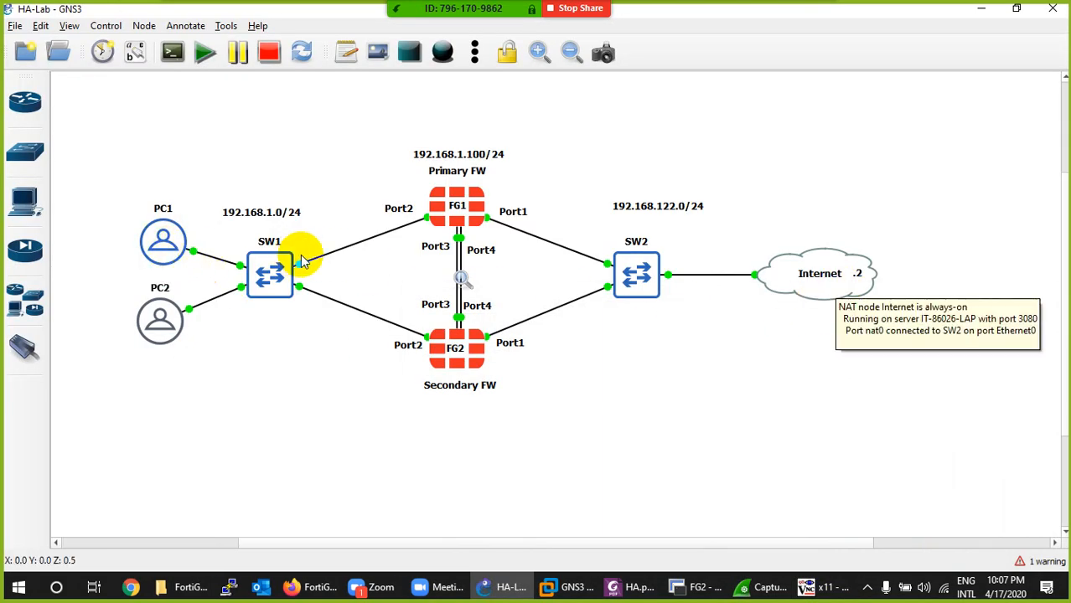
pyautogui.moveTo(470, 217)
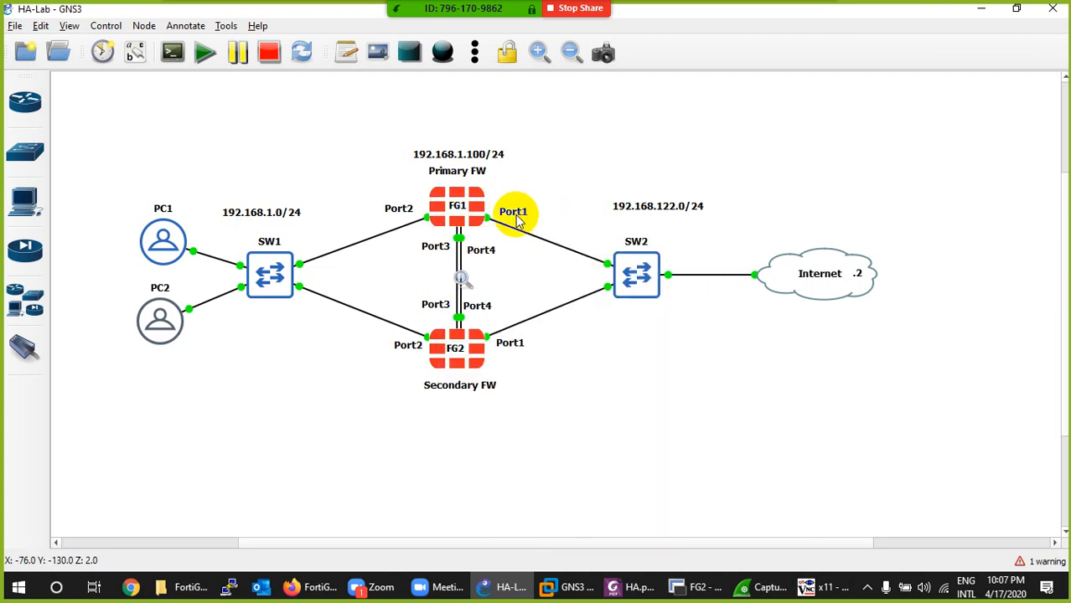
pyautogui.click(825, 587)
# - Switch to PrimaryFW in Firefox and check the active firewall in the Security Fabric Physical Topology
pyautogui.click(326, 588)
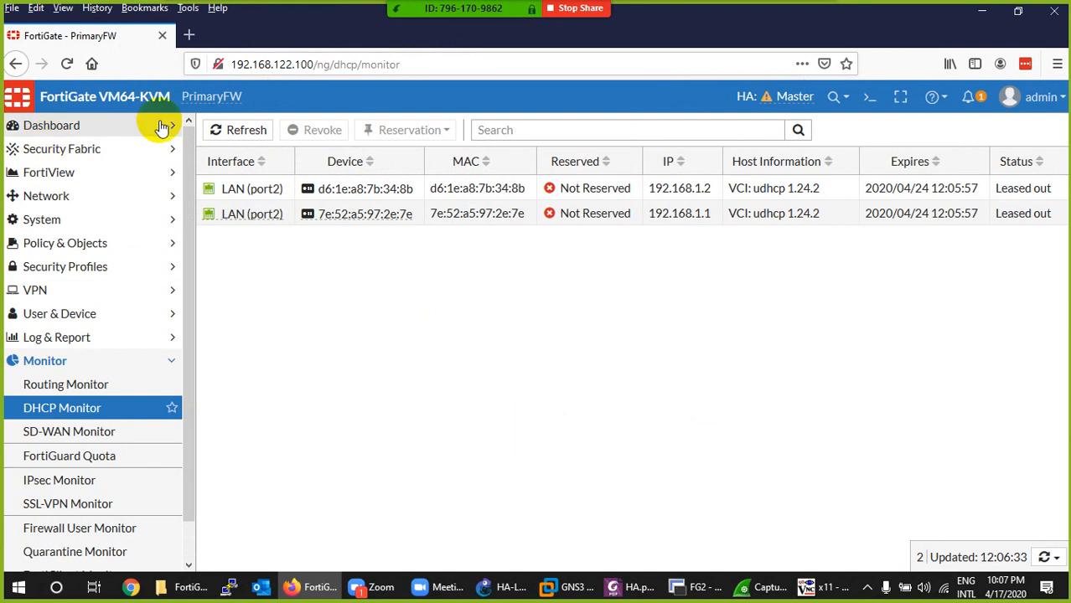
pyautogui.click(53, 148)
pyautogui.click(67, 172)
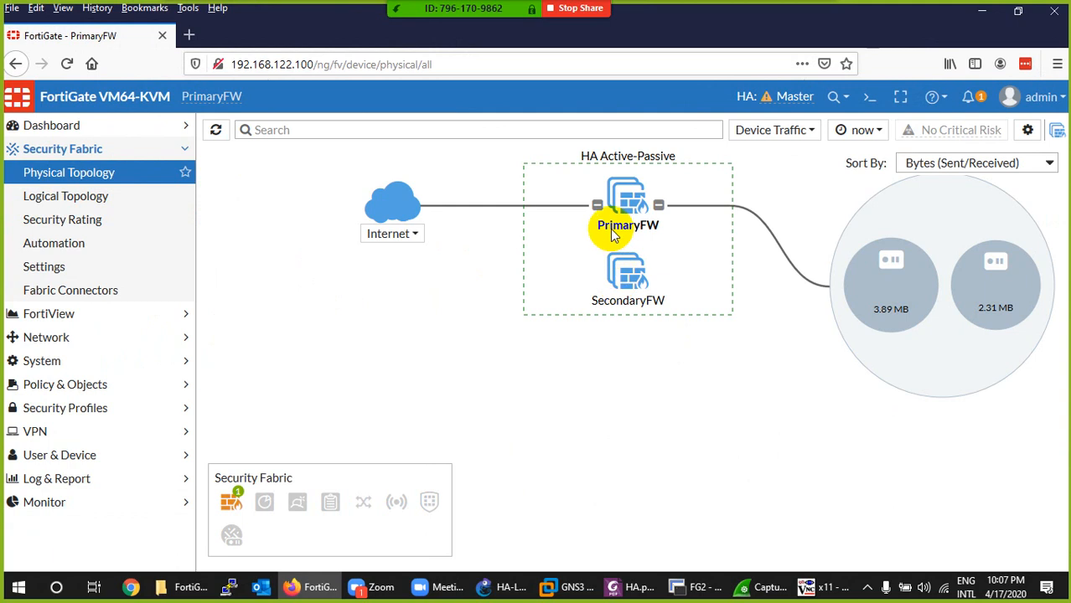
pyautogui.moveTo(648, 237)
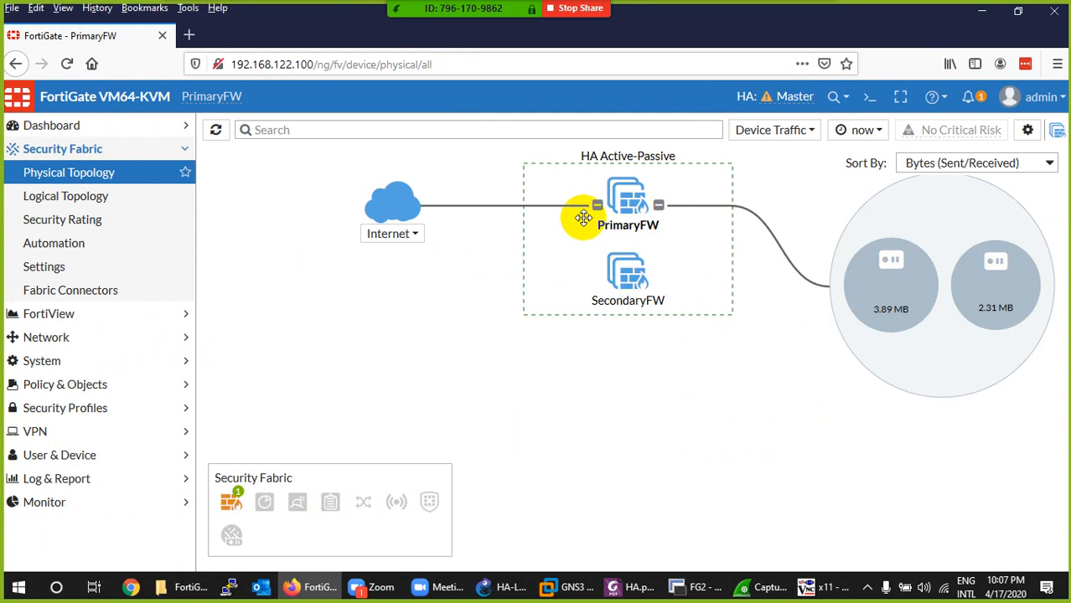
# - Switch to the FG1 console in SecureCRT and log in to PrimaryFW as admin with the account password
pyautogui.click(680, 589)
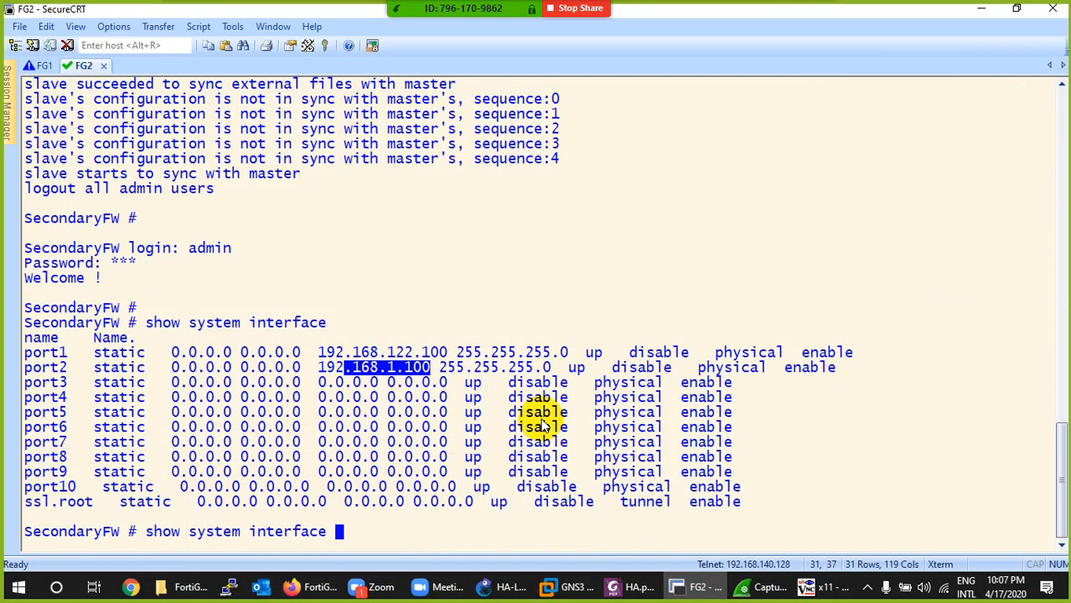
pyautogui.click(45, 66)
pyautogui.write('admin')
pyautogui.press('Return')
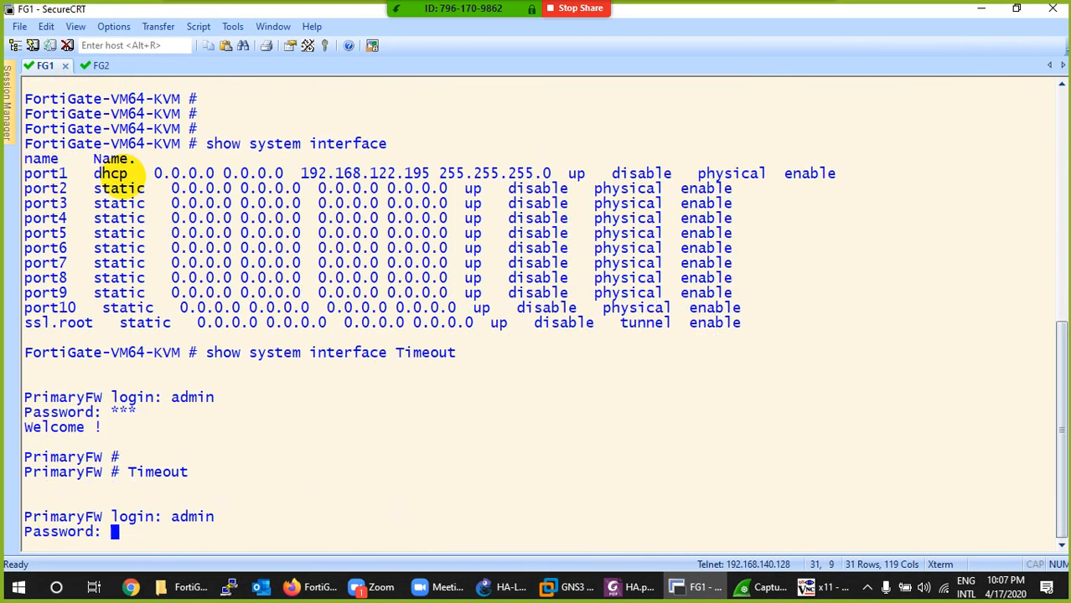
pyautogui.write('**')
pyautogui.press('Return')
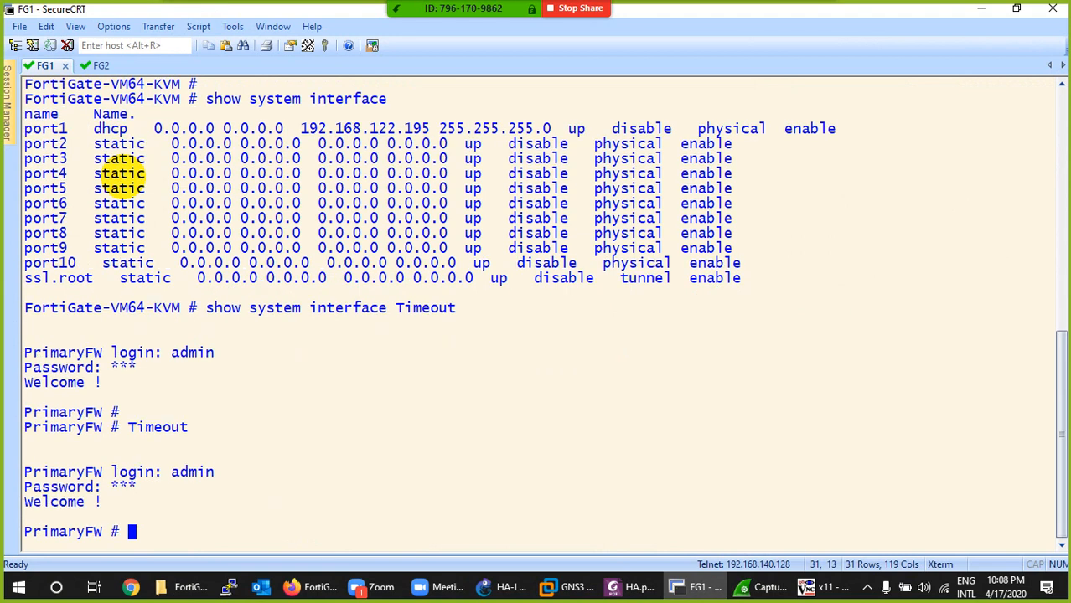
# - Clear the FG1 console and shut down PrimaryFW with execute shutdown, confirming with y
pyautogui.hotkey('ctrl', 'l')
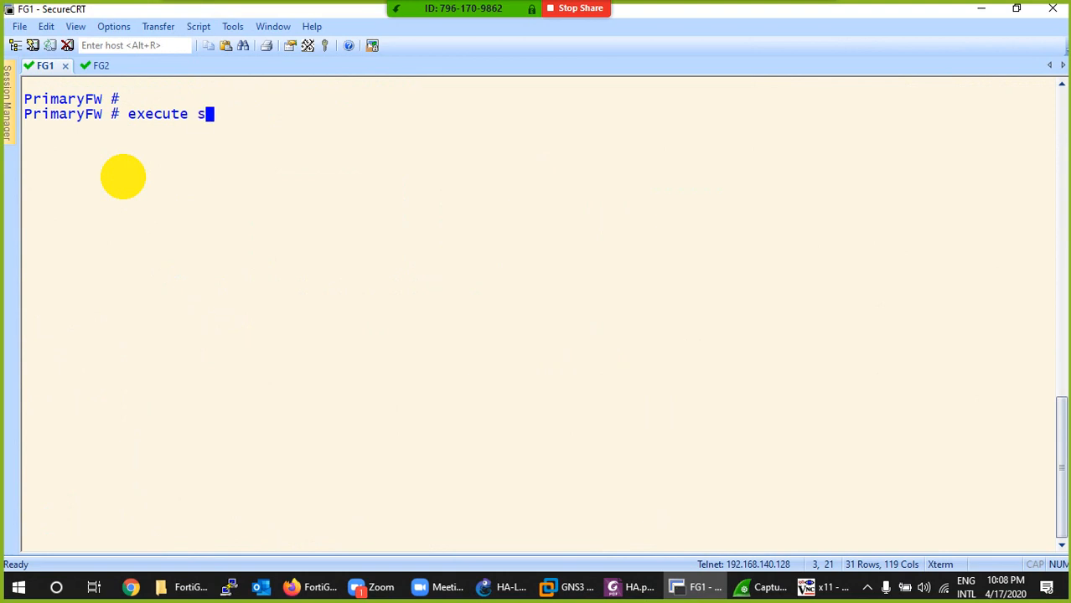
pyautogui.press('Return')
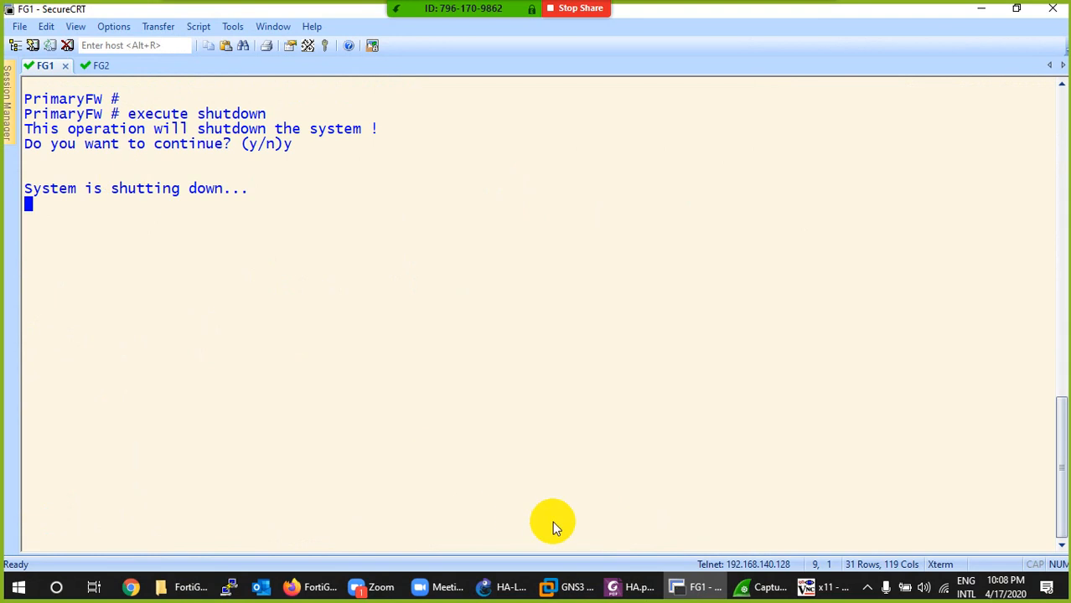
# - Return to Firefox and log in to the FortiGate web interface at 192.168.122.100 as admin with the account password
pyautogui.click(694, 586)
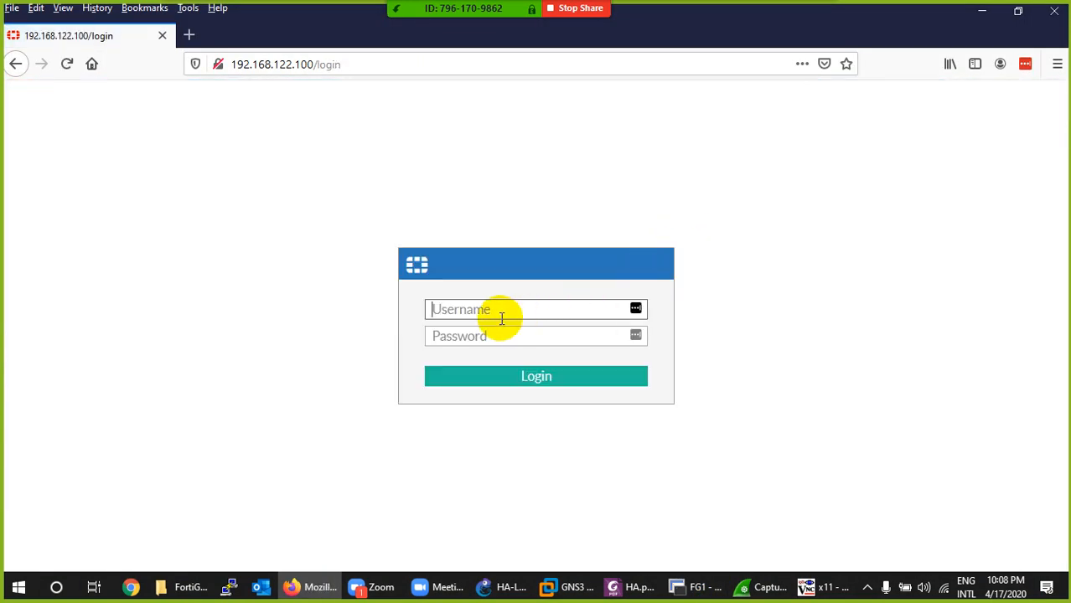
pyautogui.press('Tab')
pyautogui.write('12')
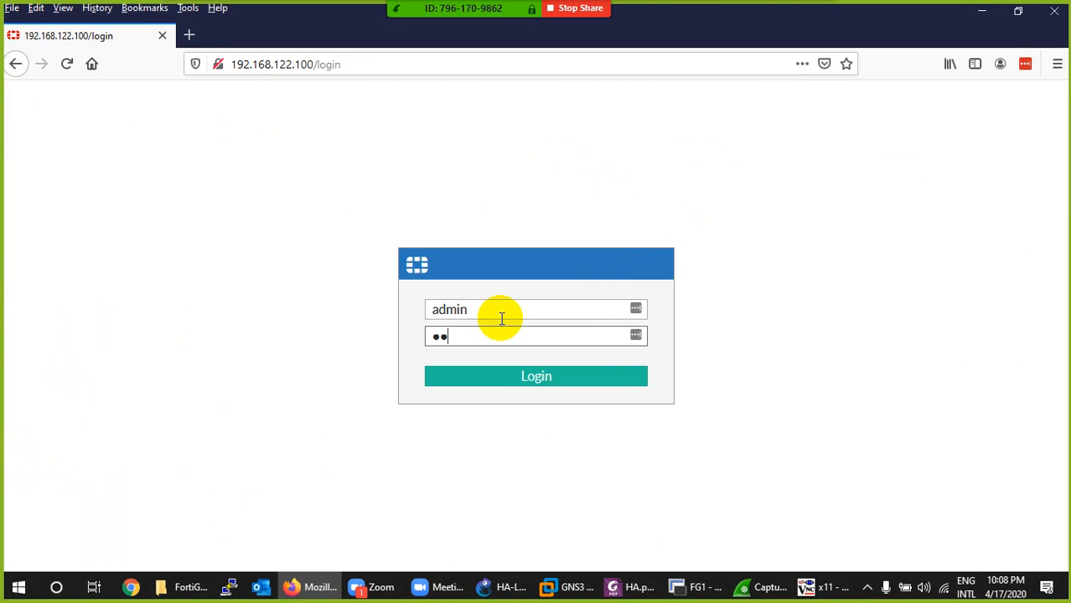
pyautogui.write('3')
pyautogui.press('Return')
pyautogui.click(412, 201)
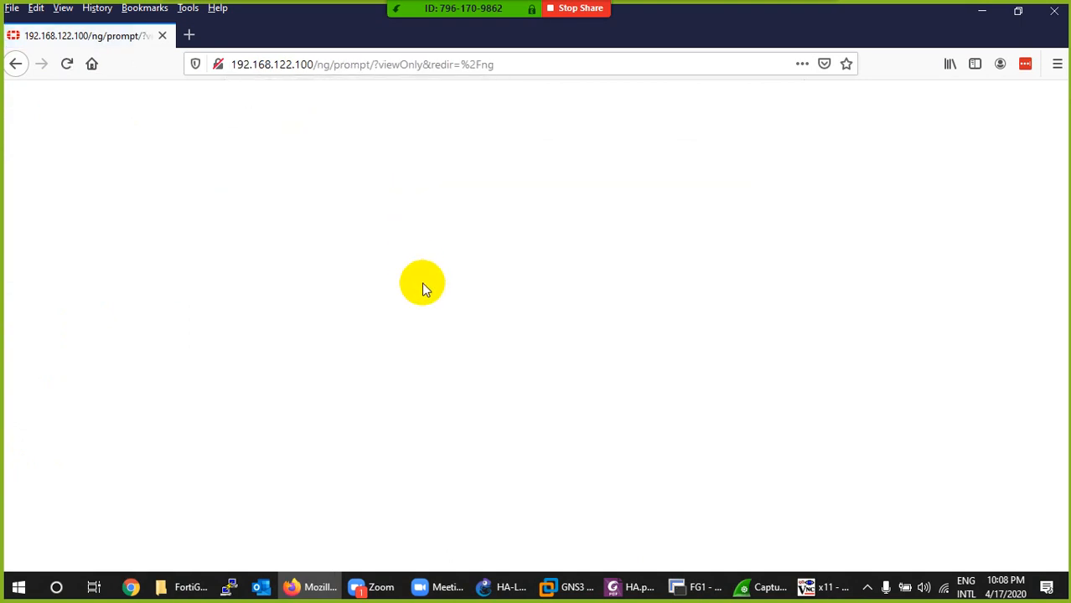
pyautogui.click(943, 199)
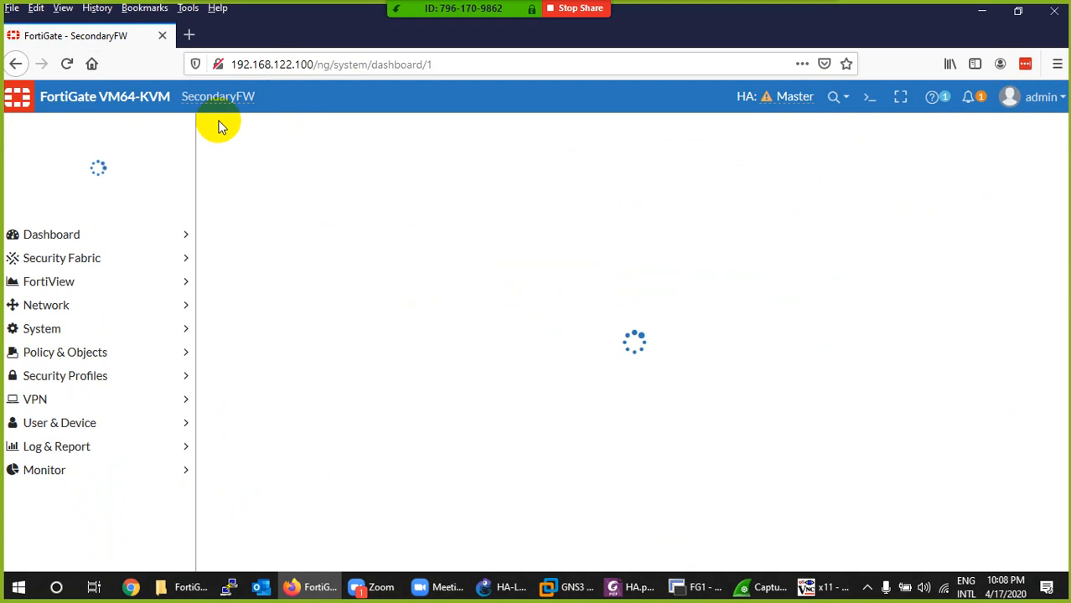
# - Check the hostname of the firewall that answers and examine the cluster in the Security Fabric Physical Topology
pyautogui.moveTo(183, 98); pyautogui.dragTo(264, 98)
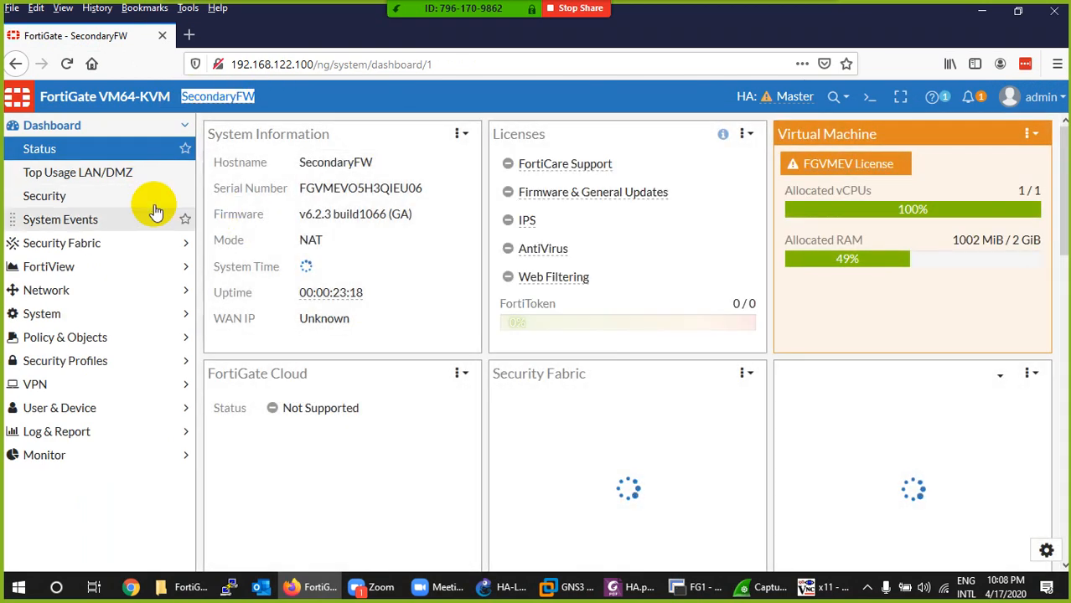
pyautogui.click(59, 243)
pyautogui.click(72, 173)
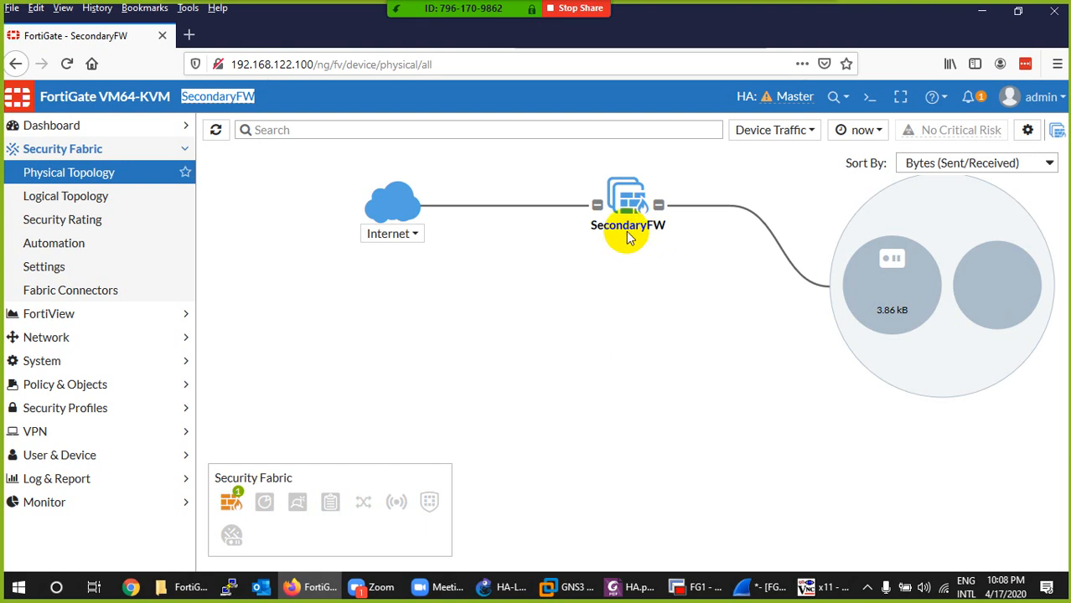
# - Examine PC1's running 8.8.8.8 ping in TightVNC for replies lost during the failover, and return to the firewall page in Firefox
pyautogui.click(825, 587)
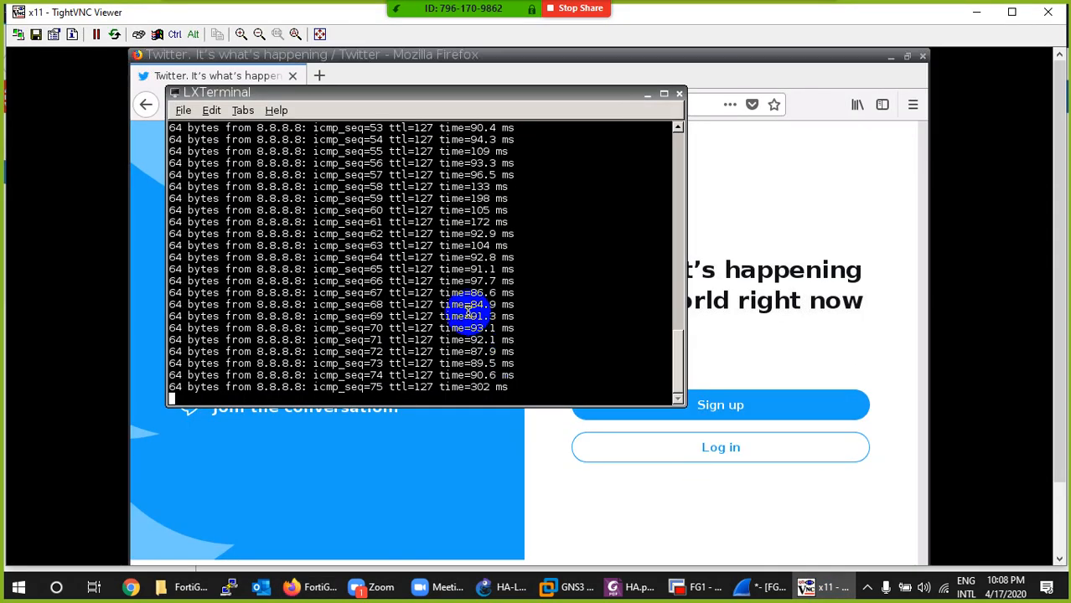
pyautogui.scroll(10, 467, 310)
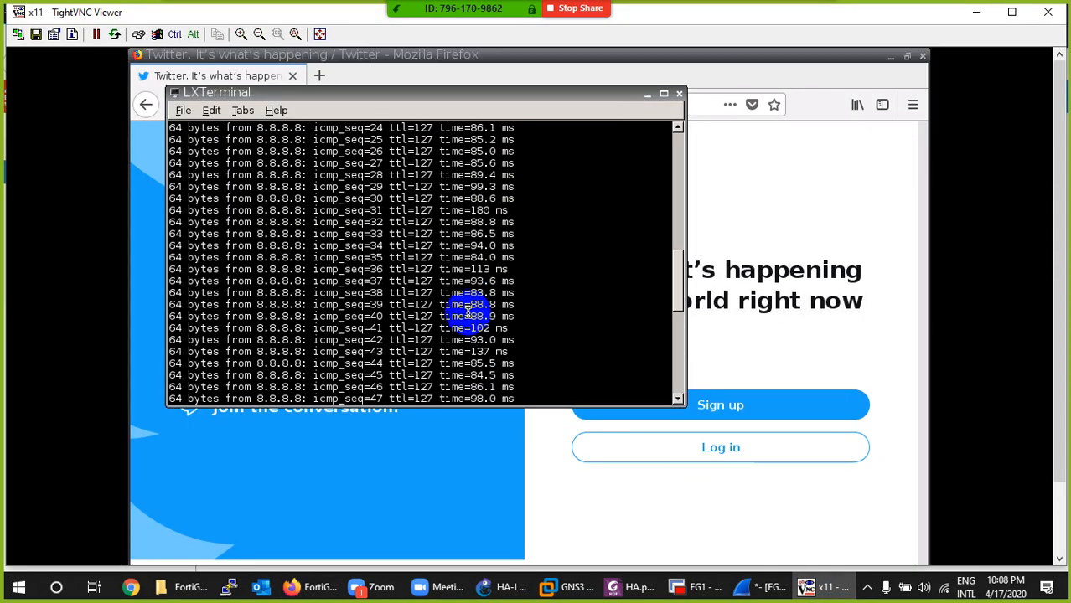
pyautogui.scroll(11, 467, 311)
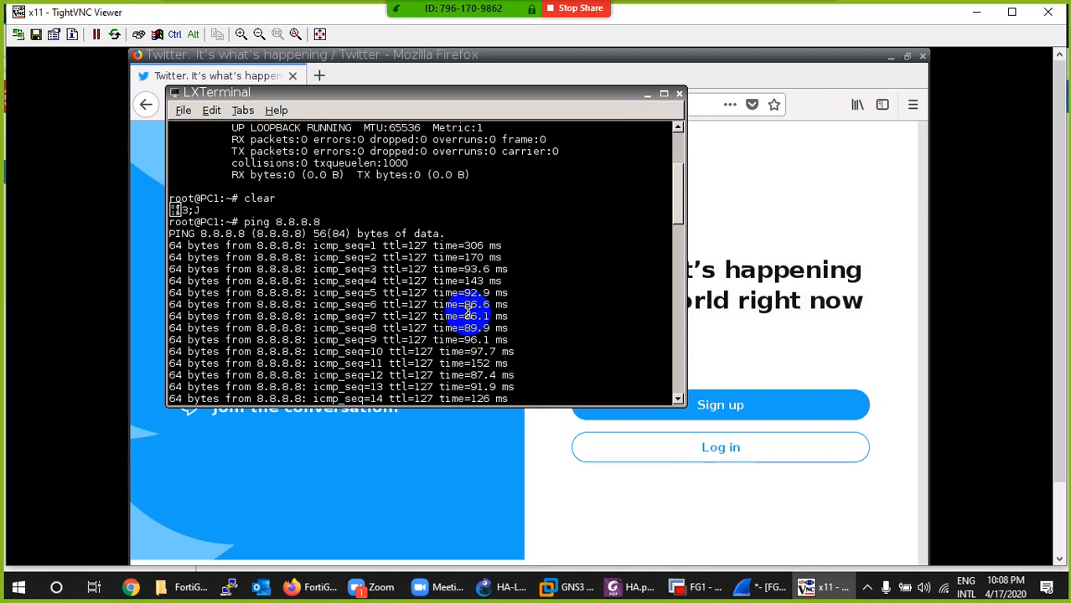
pyautogui.scroll(-20, 468, 310)
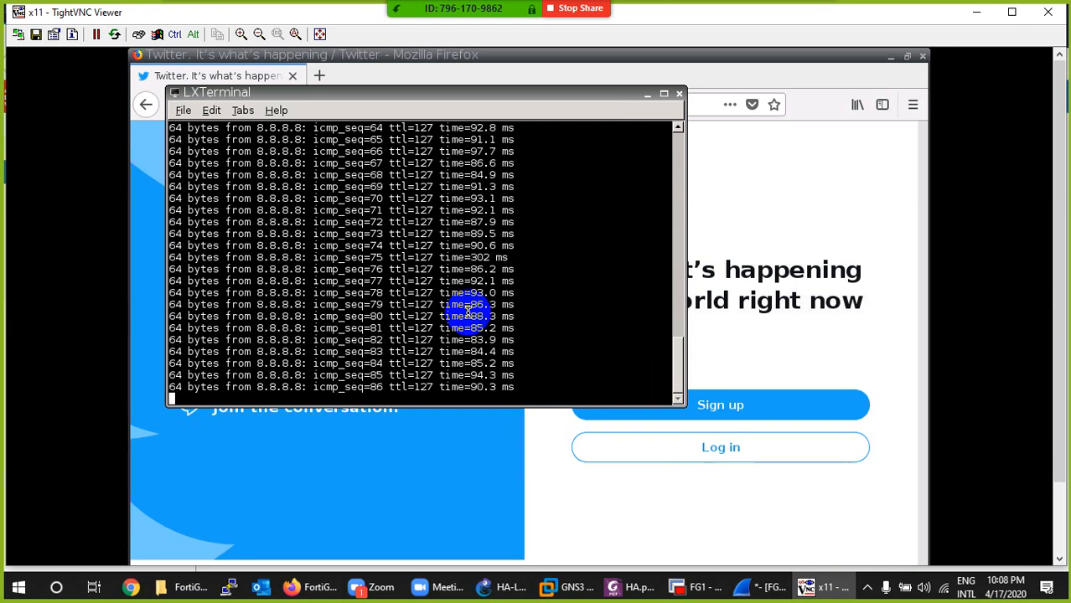
pyautogui.scroll(10, 468, 310)
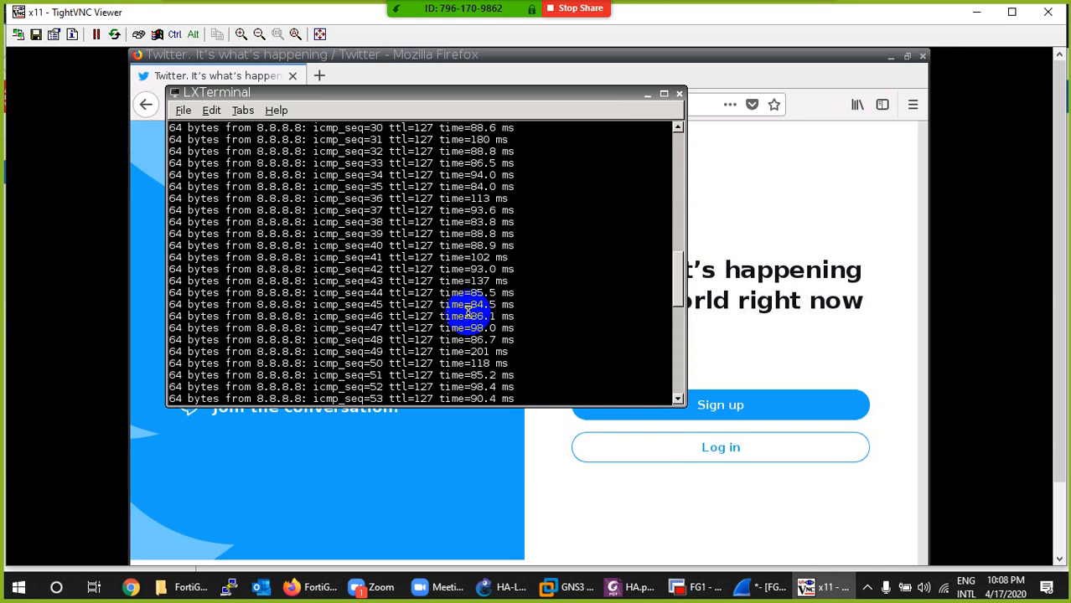
pyautogui.scroll(15, 468, 310)
pyautogui.scroll(-10, 467, 310)
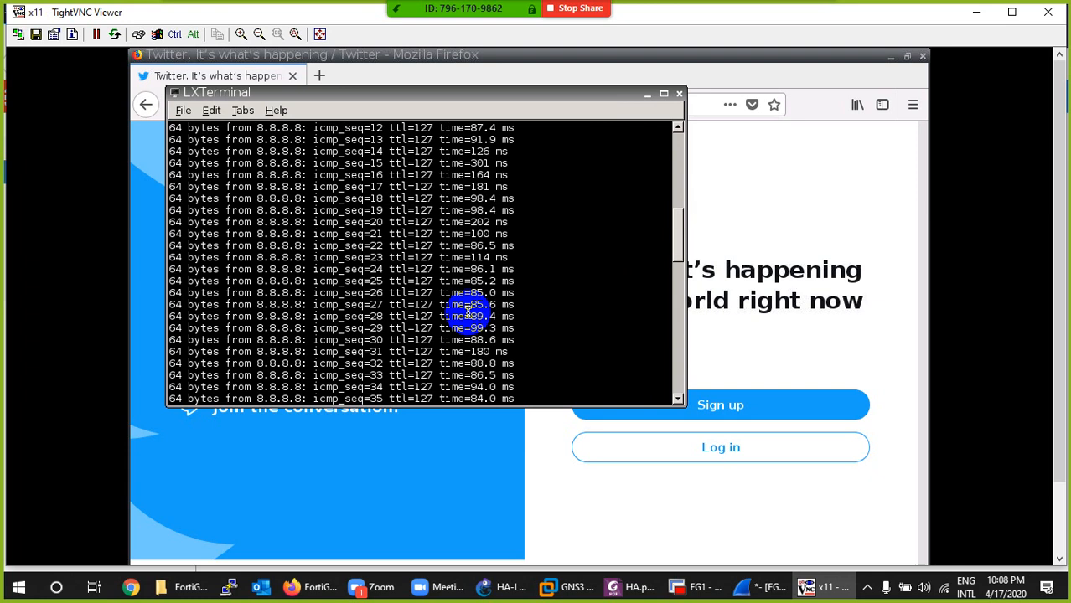
pyautogui.scroll(-20, 467, 310)
pyautogui.click(828, 587)
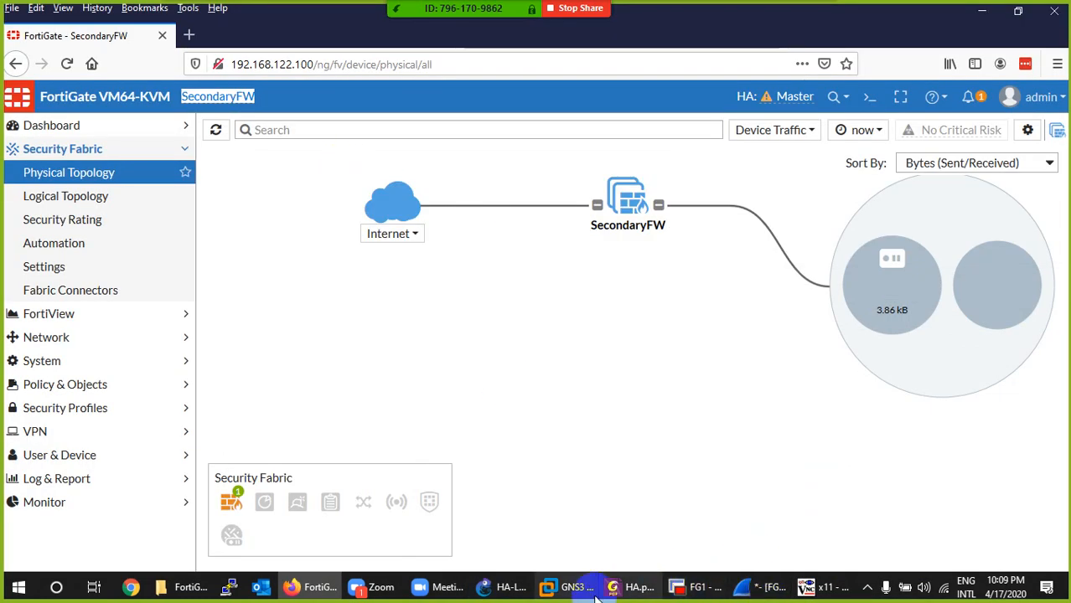
# - Switch to PC1 in TightVNC and reopen twitter from the top sites on its browser's home page to test internet access
pyautogui.click(826, 586)
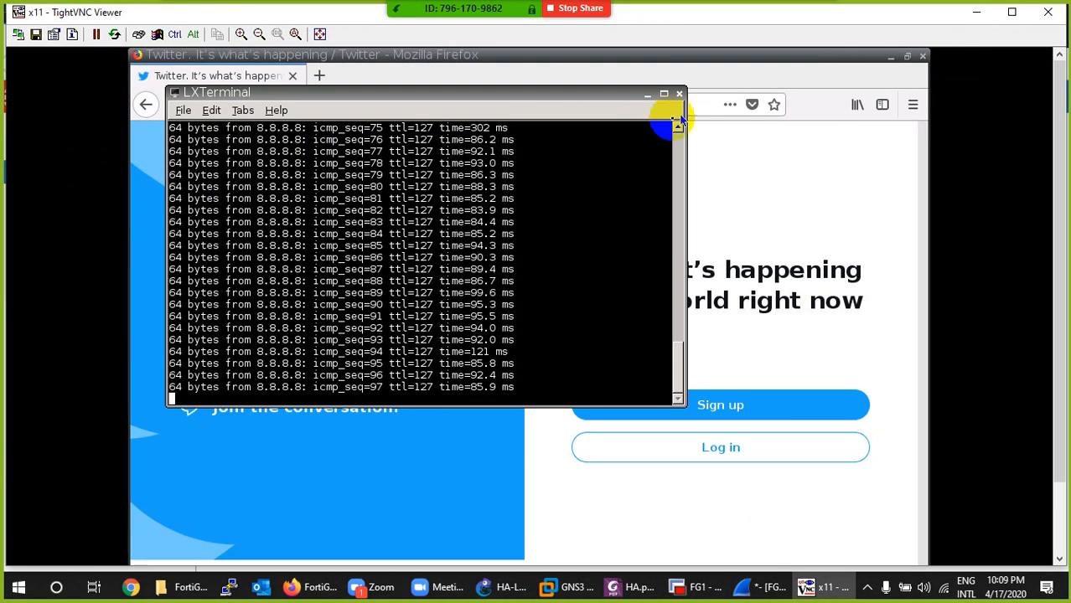
pyautogui.click(784, 79)
pyautogui.click(219, 104)
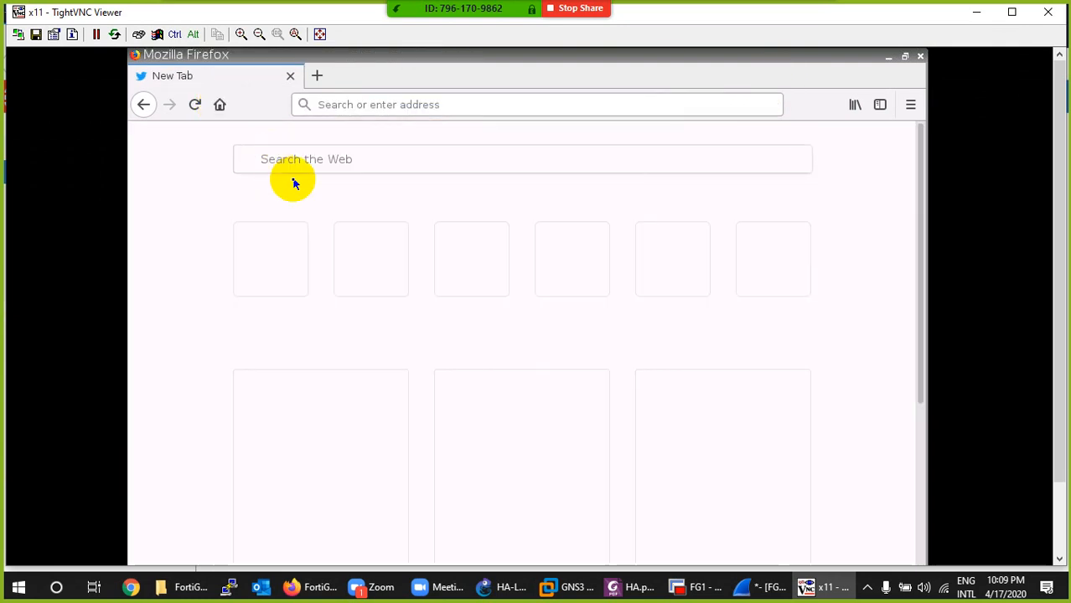
pyautogui.click(779, 312)
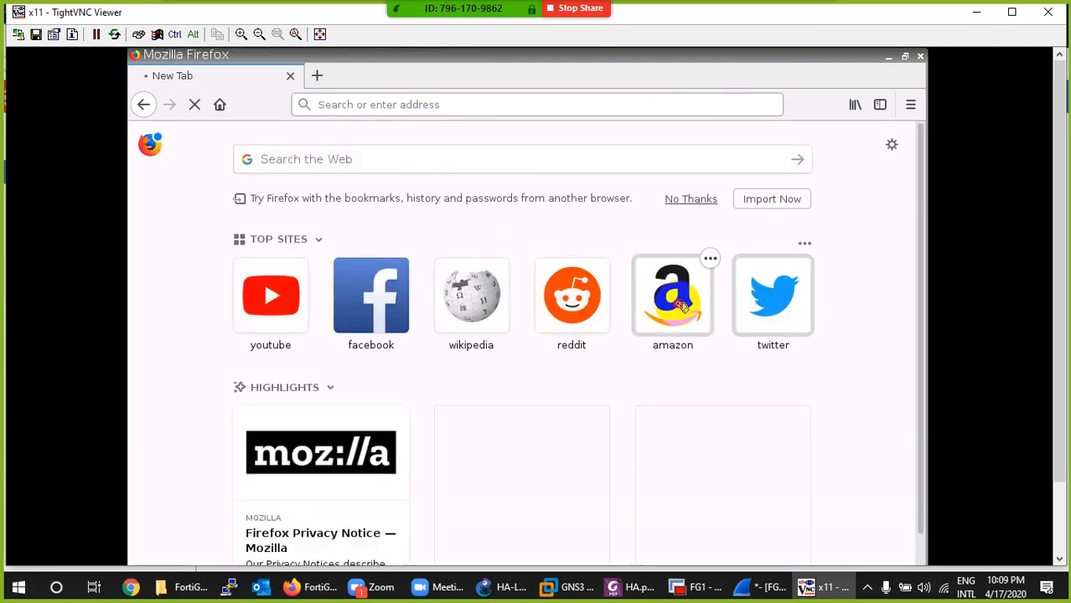
# - Return to the FortiGate page in Firefox, open the system HA monitor, and check the listed member's hostname and sessions
pyautogui.click(807, 588)
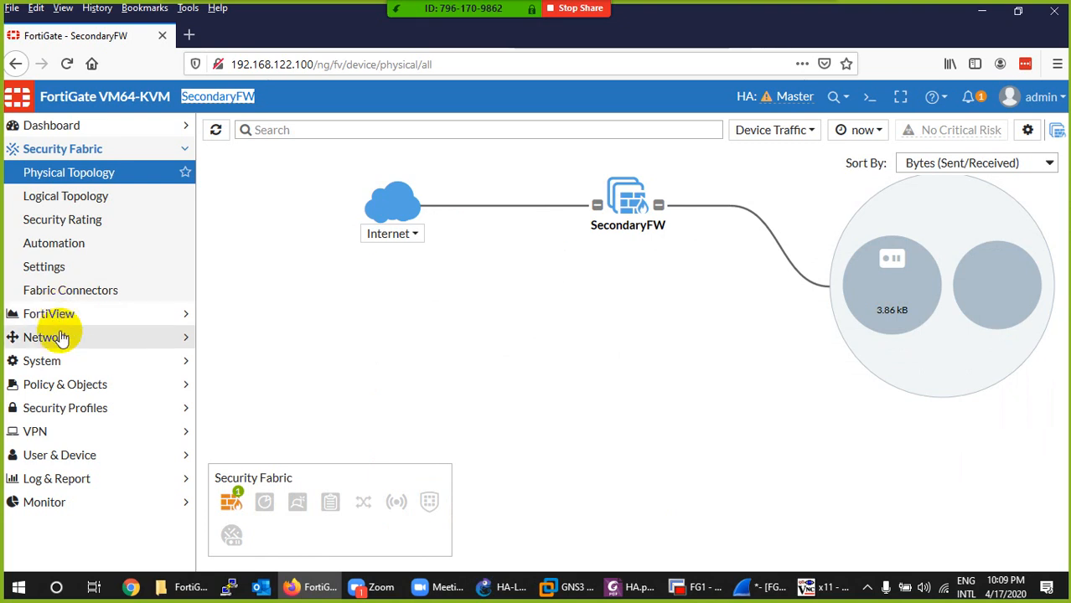
pyautogui.click(46, 361)
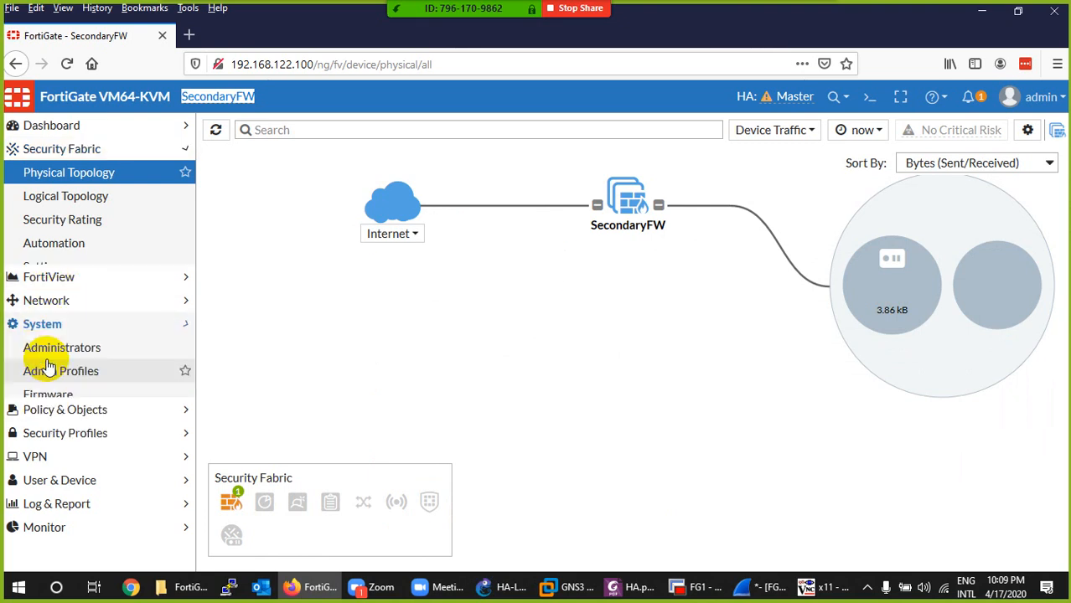
pyautogui.click(37, 338)
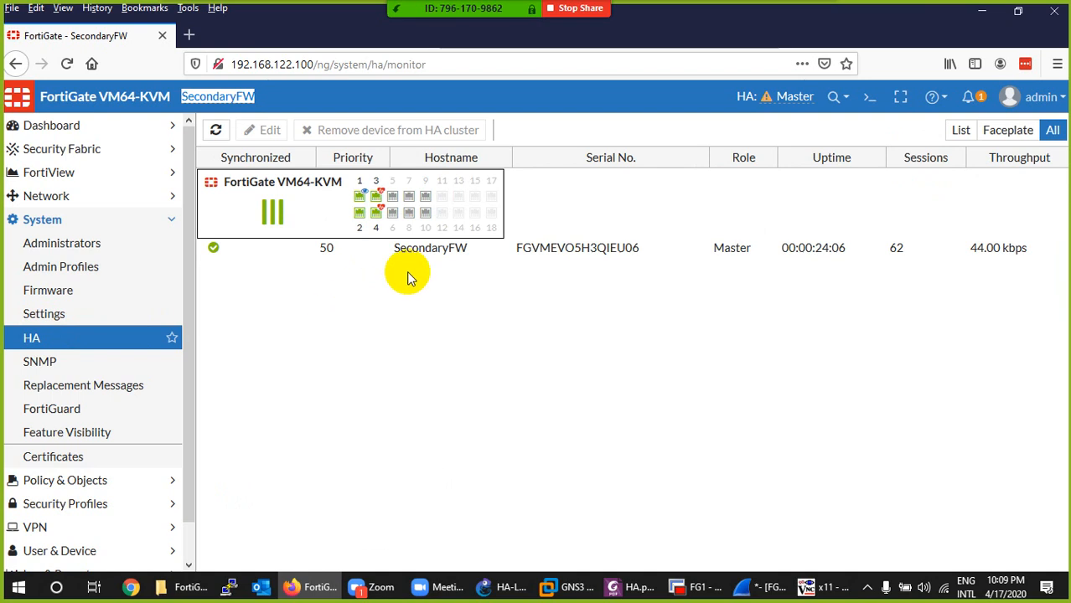
pyautogui.click(297, 107)
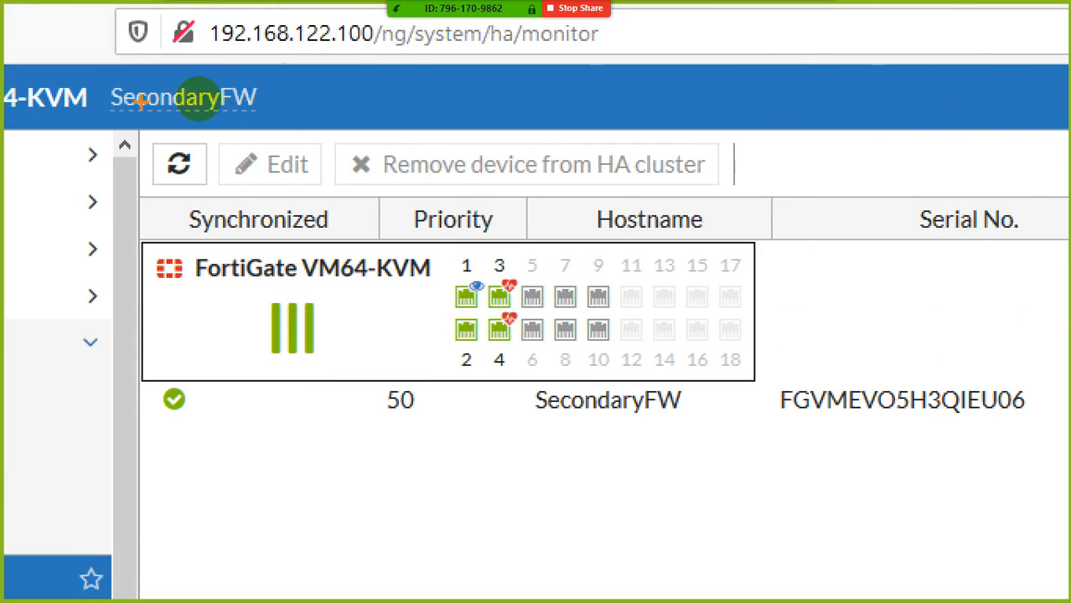
pyautogui.moveTo(168, 102)
pyautogui.mouseDown()
pyautogui.moveTo(255, 109)
pyautogui.moveTo(277, 75)
pyautogui.moveTo(189, 82)
pyautogui.mouseUp()
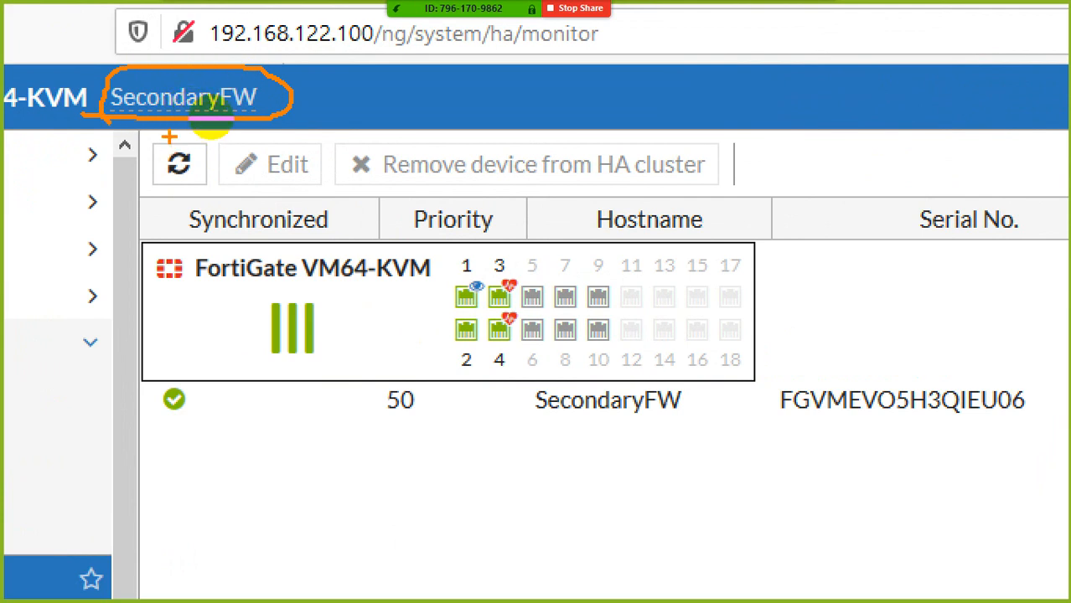
pyautogui.moveTo(178, 122); pyautogui.dragTo(406, 392)
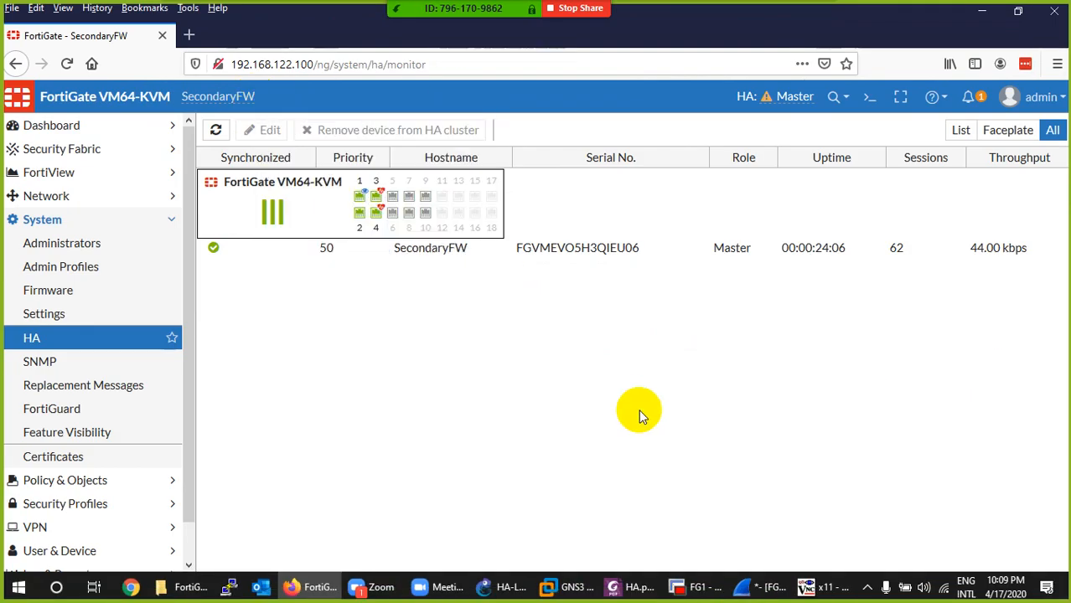
pyautogui.click(900, 254)
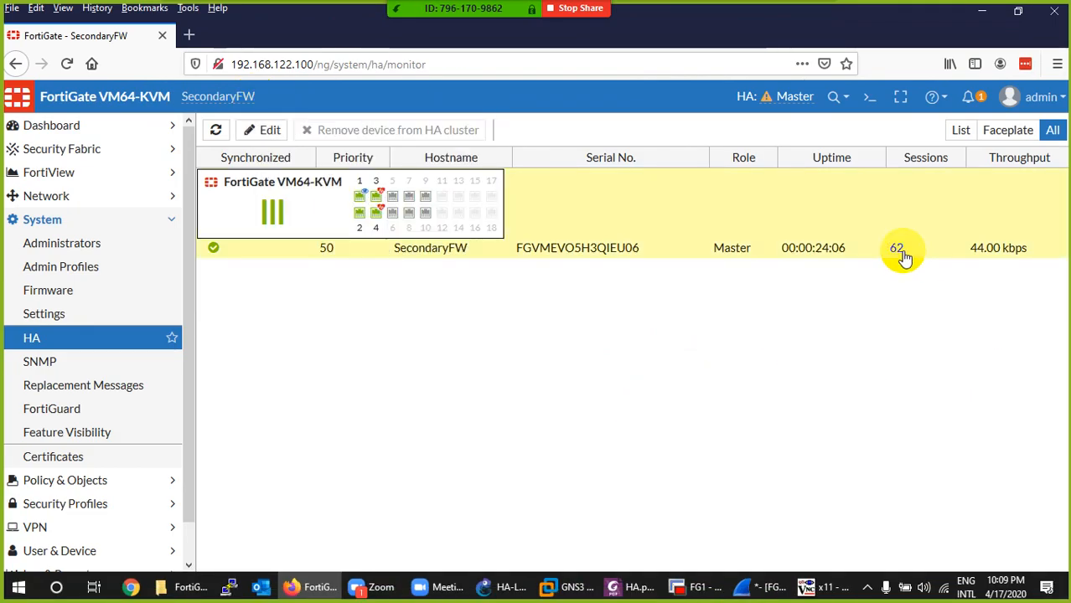
# - Bring up PC1's LXTerminal in TightVNC and examine the whole 8.8.8.8 ping output for replies lost during the failover
pyautogui.click(824, 585)
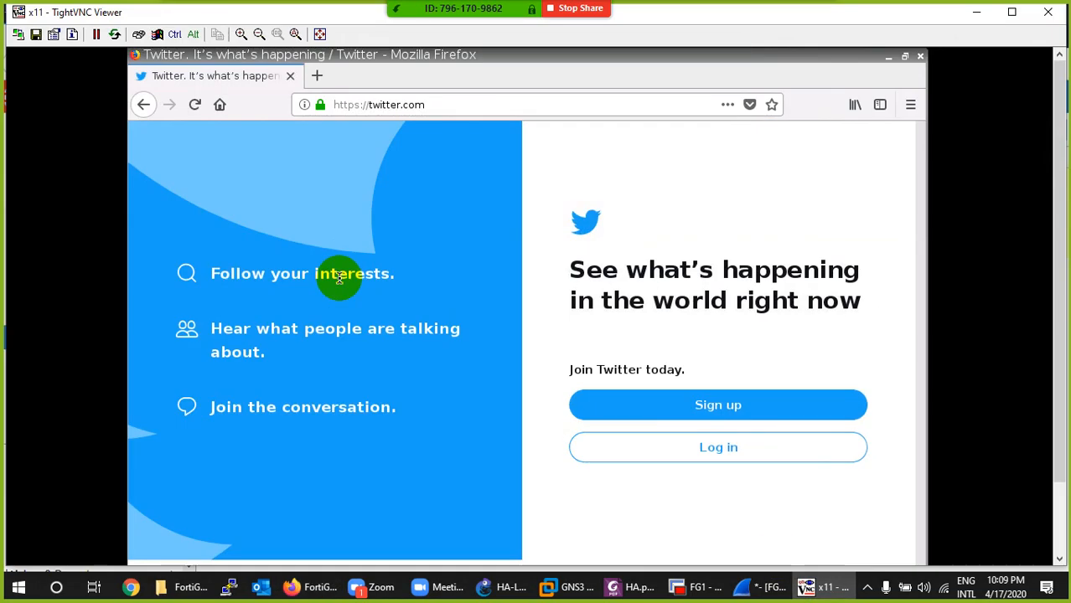
pyautogui.moveTo(1060, 394); pyautogui.dragTo(1060, 463)
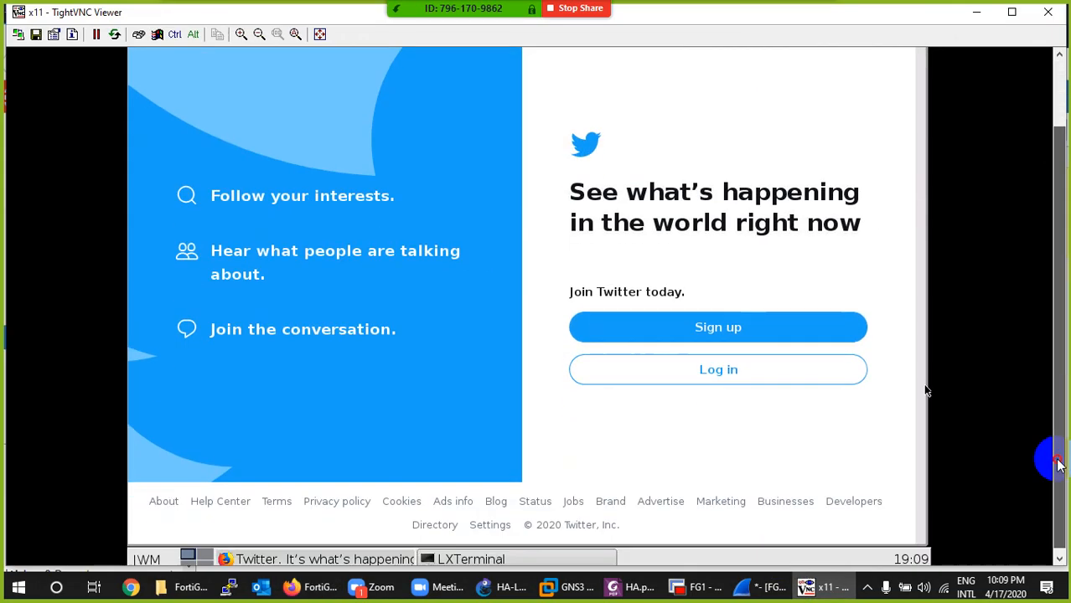
pyautogui.click(462, 554)
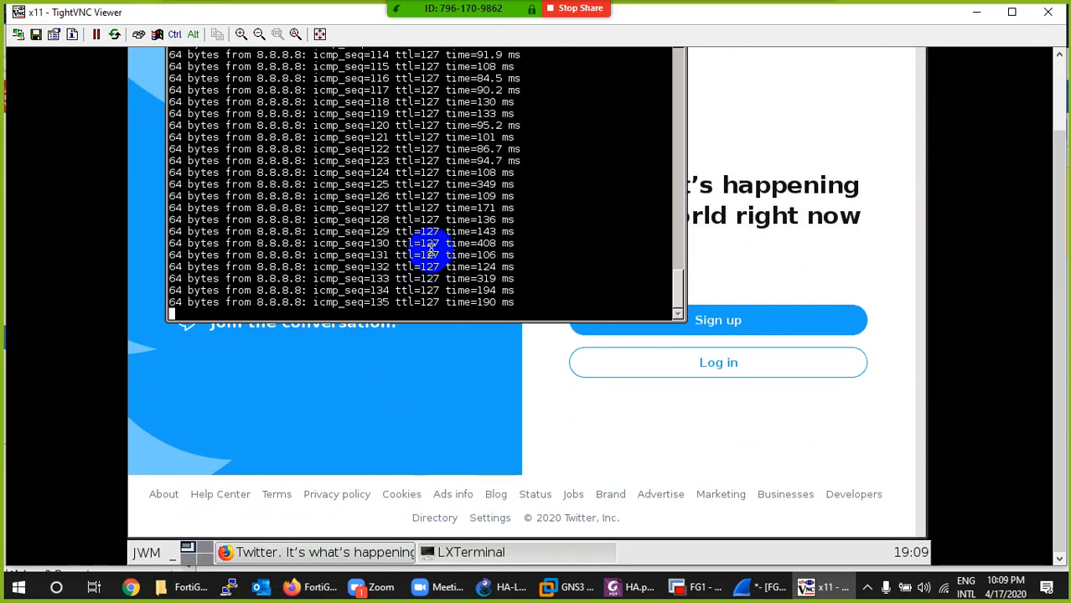
pyautogui.scroll(15, 474, 285)
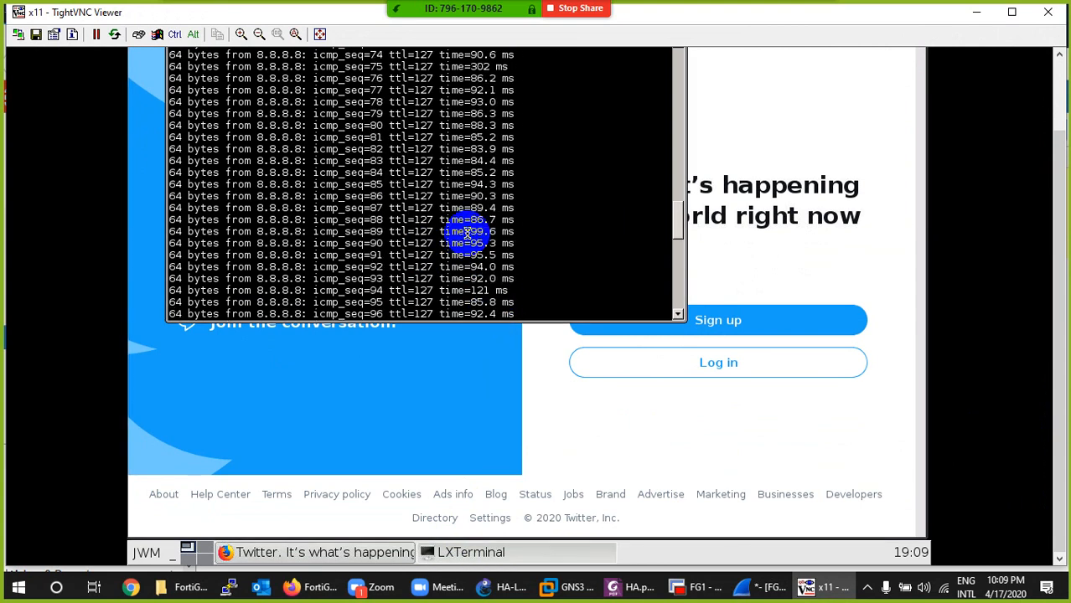
pyautogui.scroll(15, 426, 209)
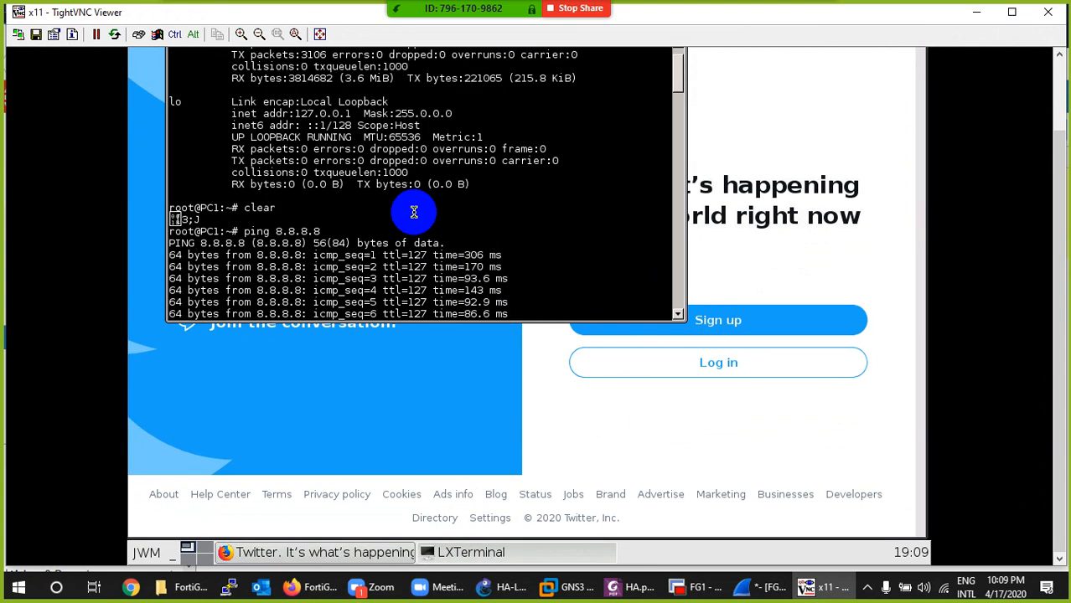
pyautogui.moveTo(305, 136); pyautogui.dragTo(405, 317)
pyautogui.scroll(-15, 419, 216)
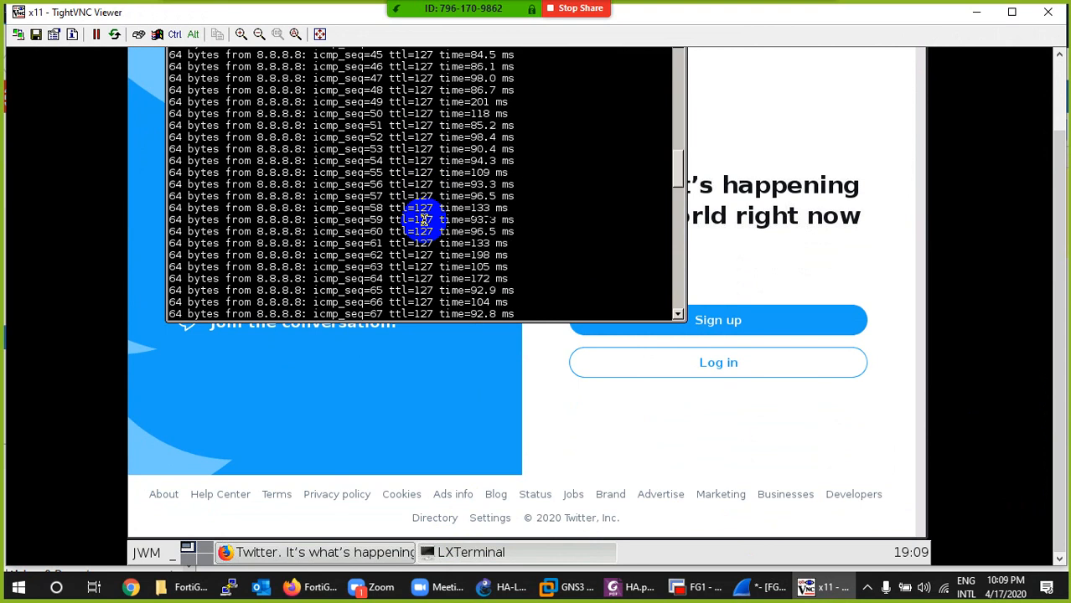
pyautogui.scroll(-20, 426, 219)
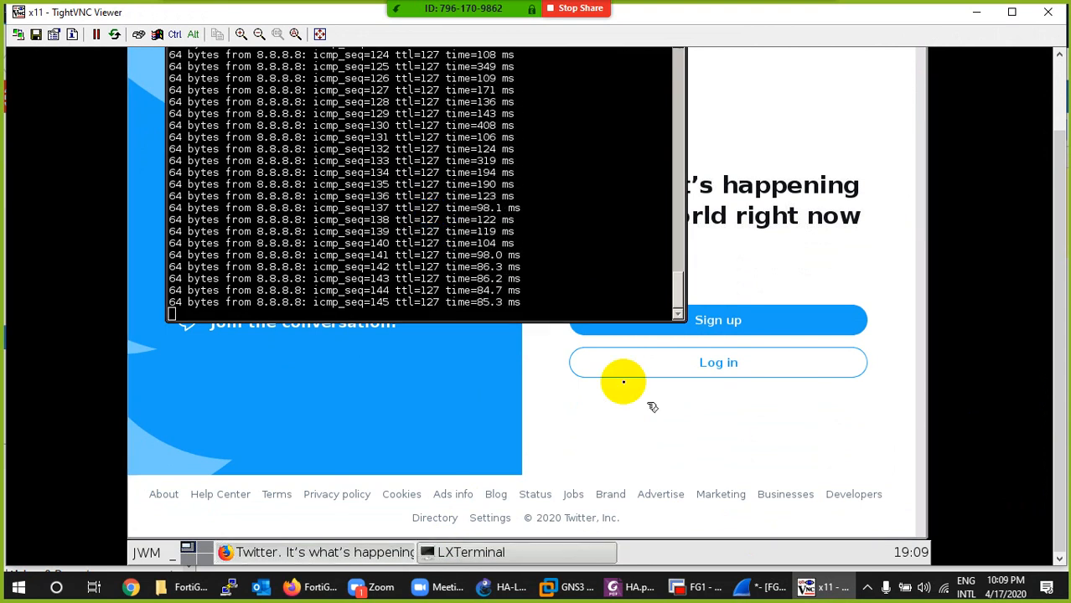
pyautogui.click(828, 587)
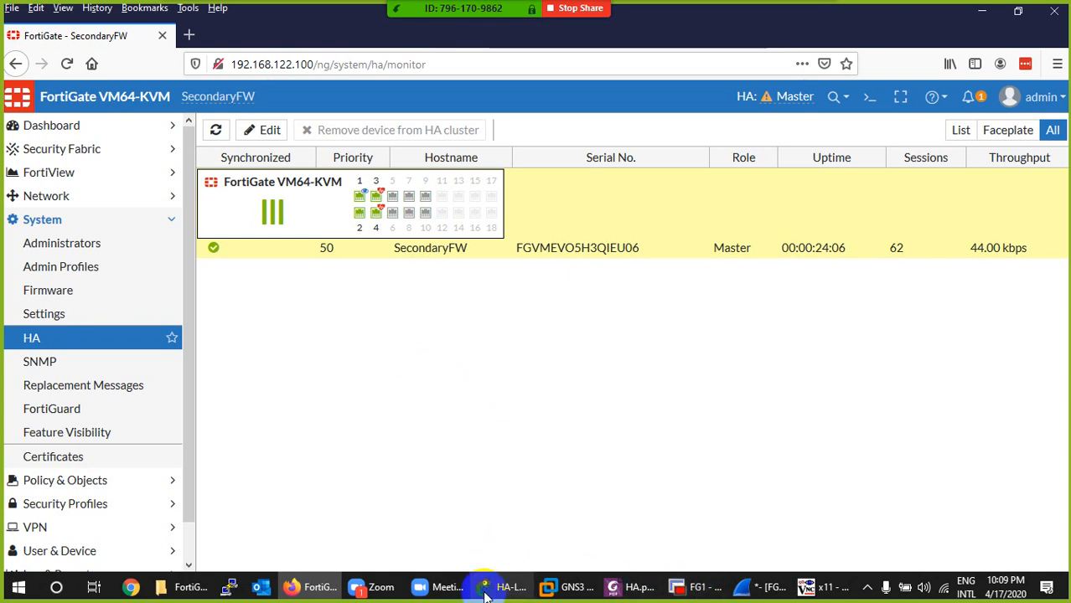
# - Switch to the HA-Lab topology in GNS3 and start the FG1 primary firewall again
pyautogui.click(308, 587)
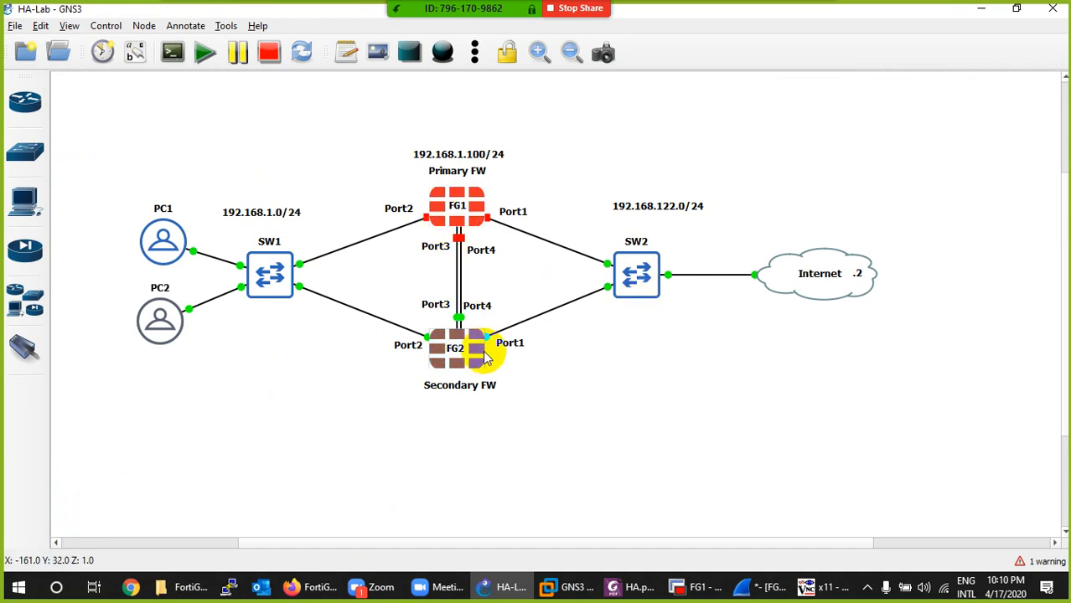
pyautogui.rightClick(437, 203)
pyautogui.click(456, 224)
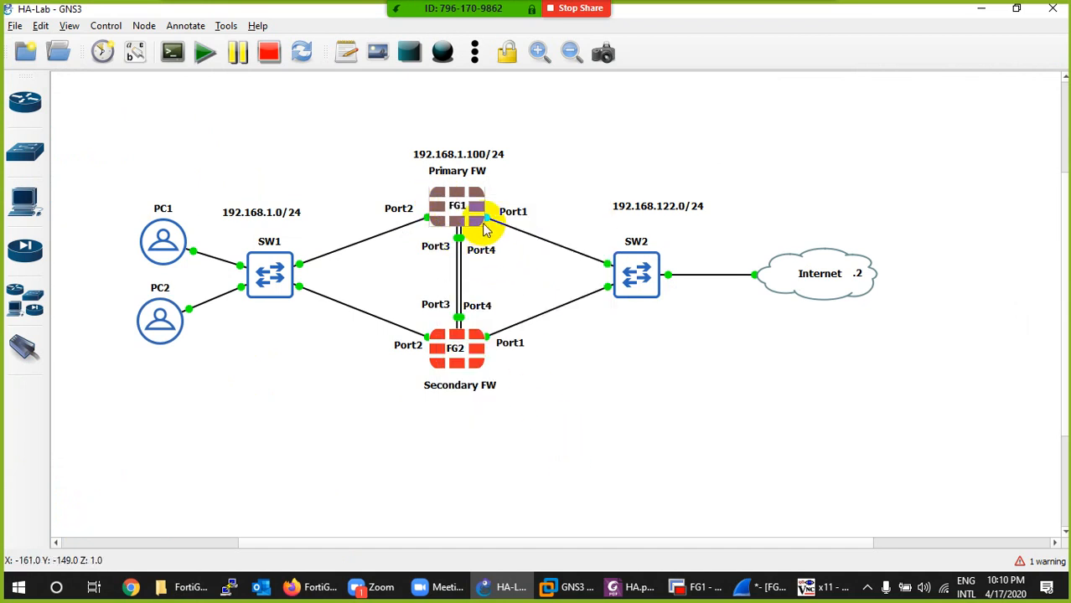
pyautogui.moveTo(483, 227)
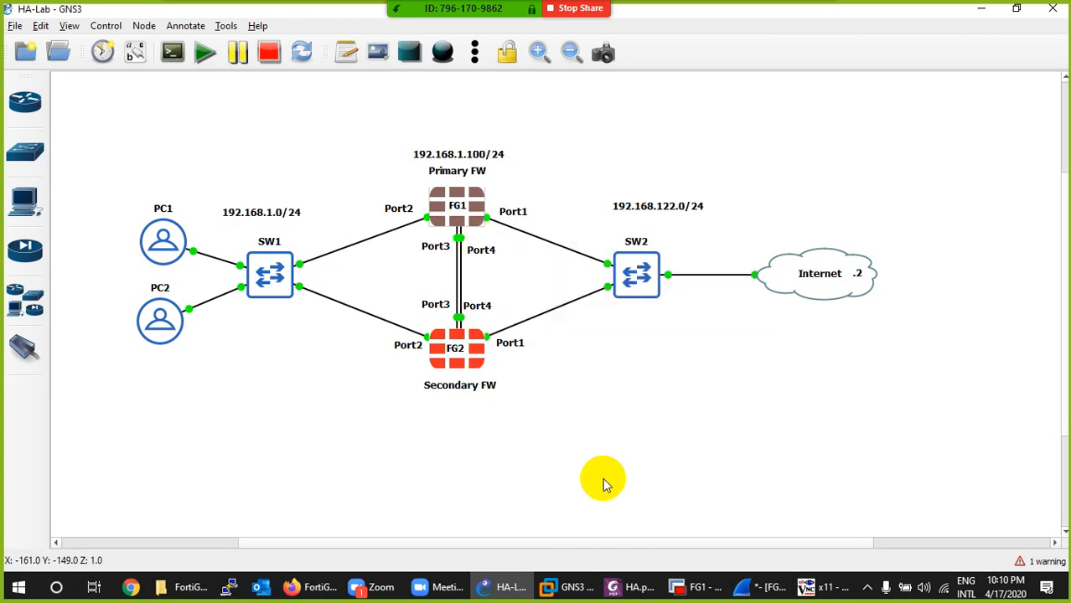
# - Reconnect the FG1 console session in SecureCRT and return to the GNS3 topology
pyautogui.click(692, 591)
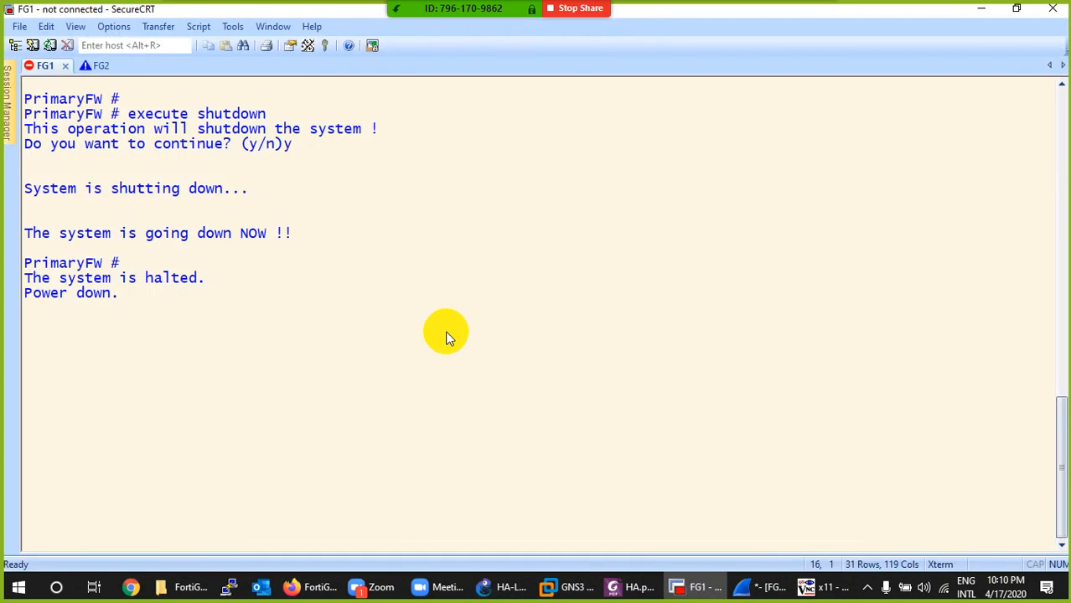
pyautogui.press('Return')
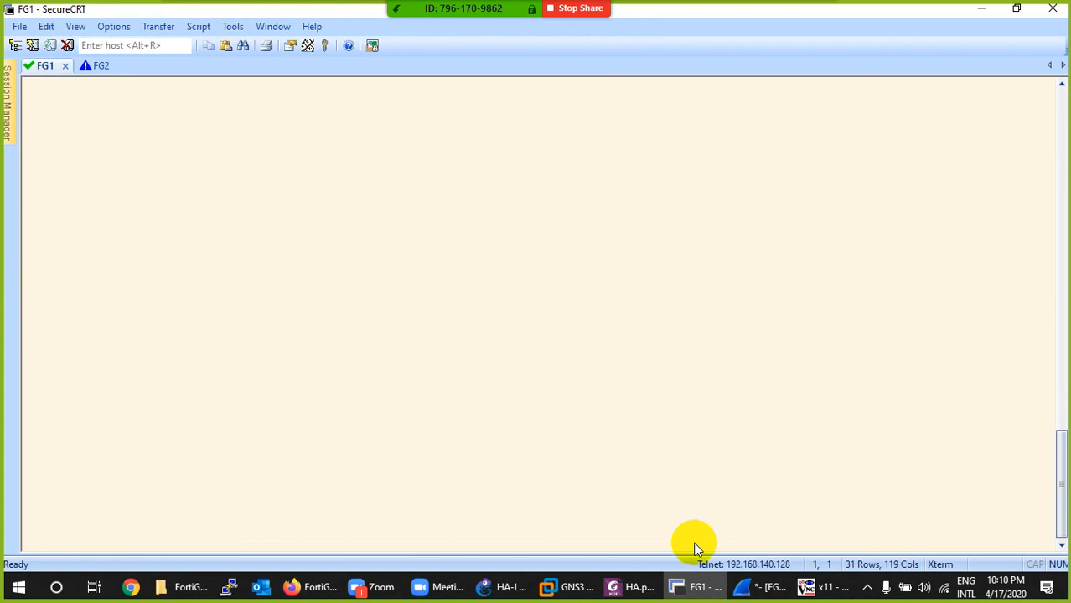
pyautogui.click(694, 585)
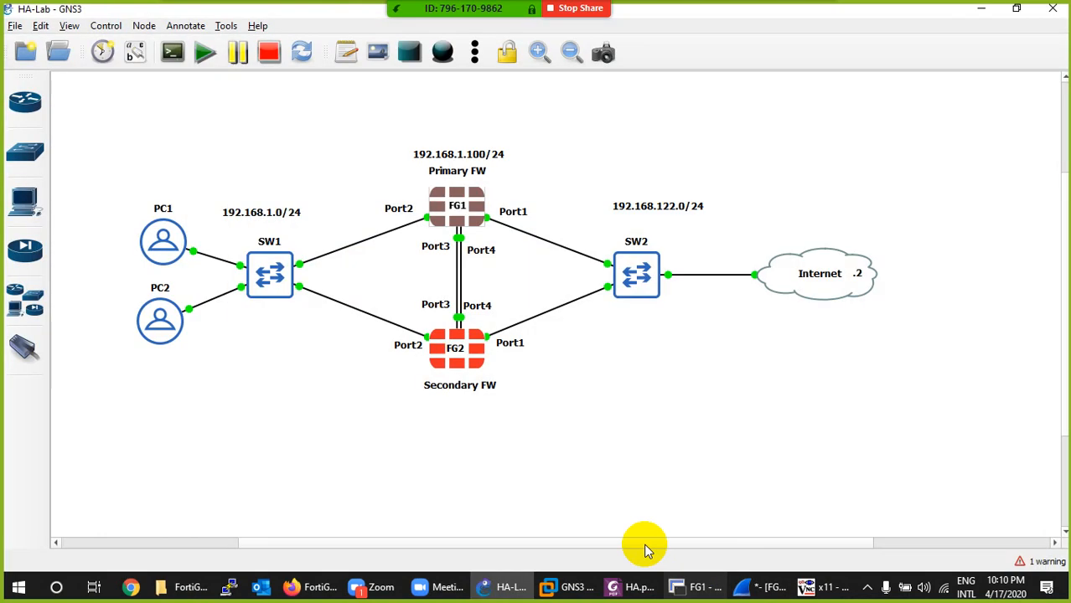
# - Check PC1's running 8.8.8.8 ping in TightVNC while FG1 boots
pyautogui.click(808, 584)
pyautogui.click(312, 304)
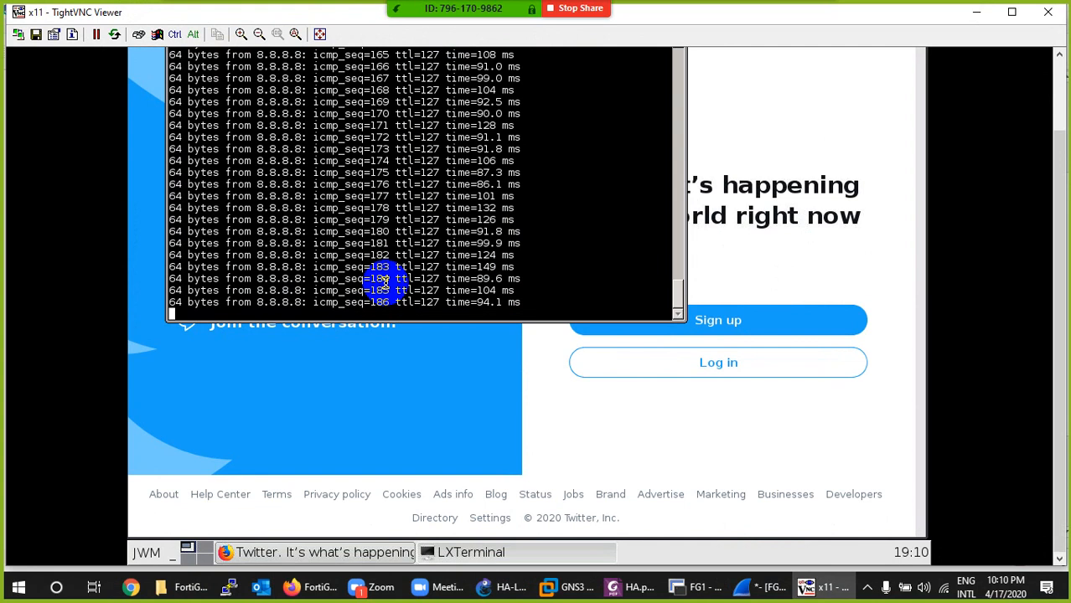
pyautogui.click(686, 402)
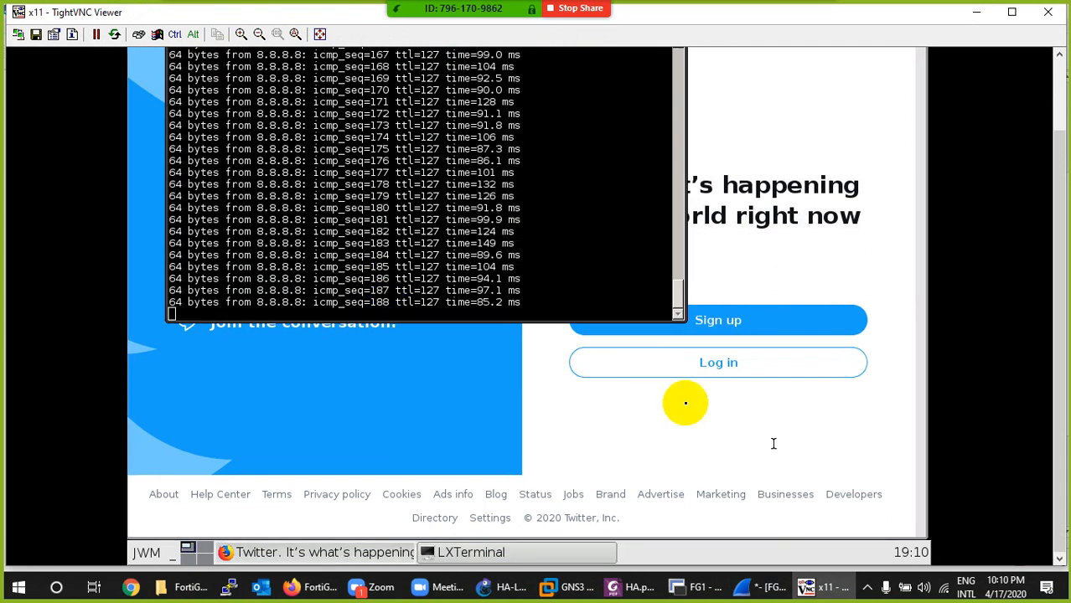
pyautogui.click(818, 590)
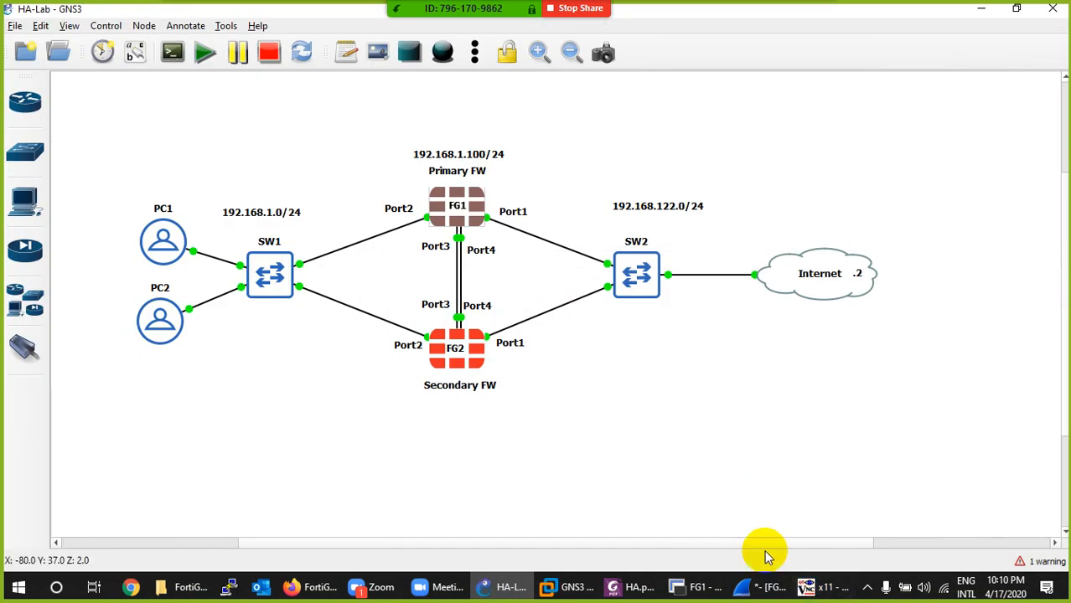
pyautogui.click(817, 589)
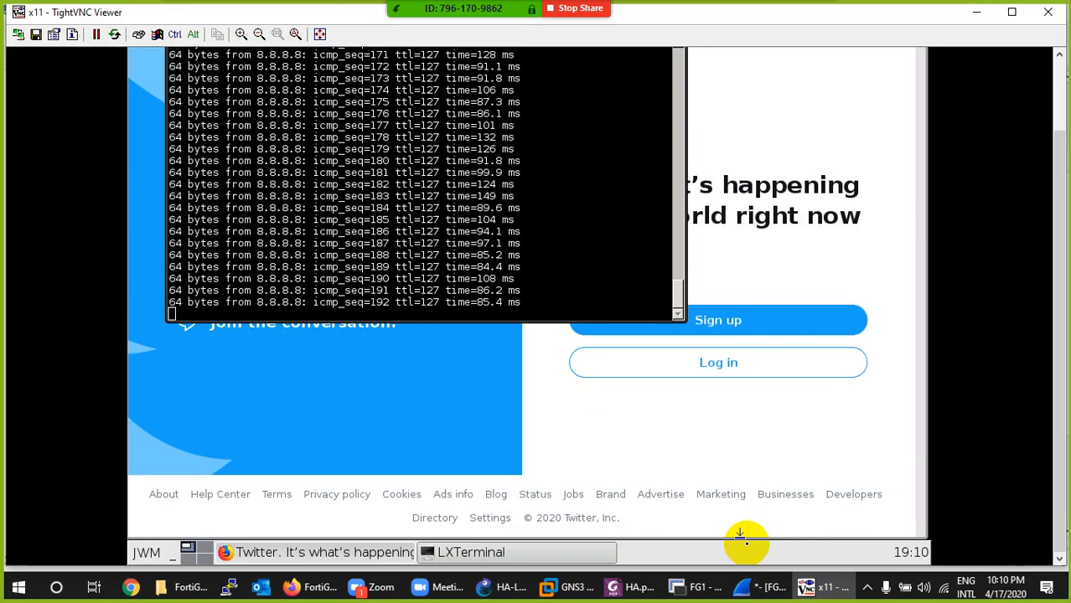
# - Return to the HA monitor in Firefox and refresh it repeatedly to check SecondaryFW's role and whether the primary has rejoined
pyautogui.click(317, 589)
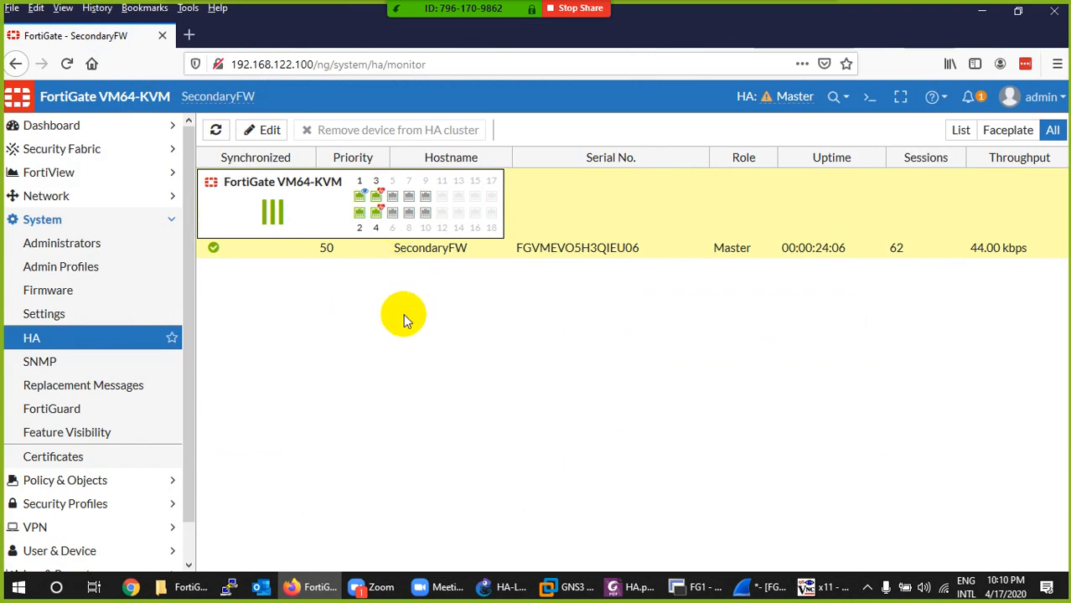
pyautogui.click(216, 130)
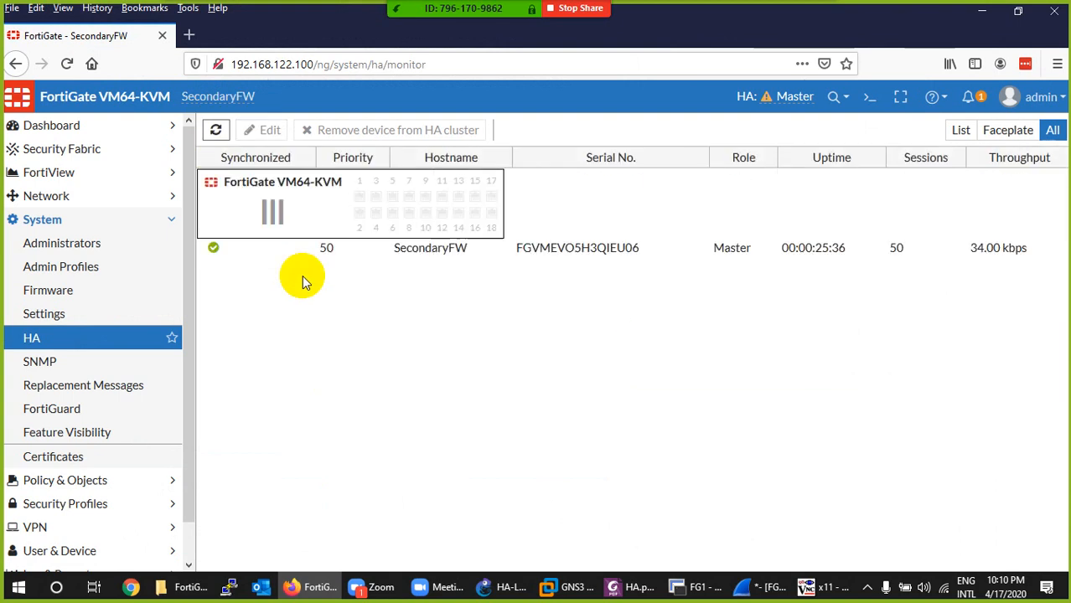
pyautogui.click(216, 129)
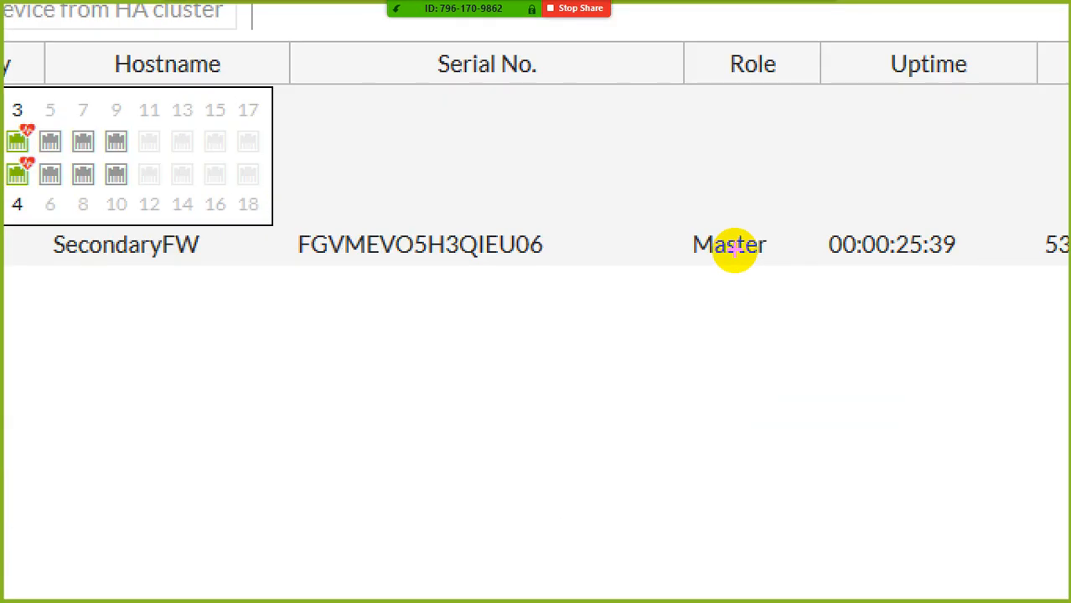
pyautogui.moveTo(714, 234)
pyautogui.mouseDown()
pyautogui.moveTo(726, 235)
pyautogui.moveTo(746, 266)
pyautogui.moveTo(649, 204)
pyautogui.moveTo(233, 124)
pyautogui.mouseUp()
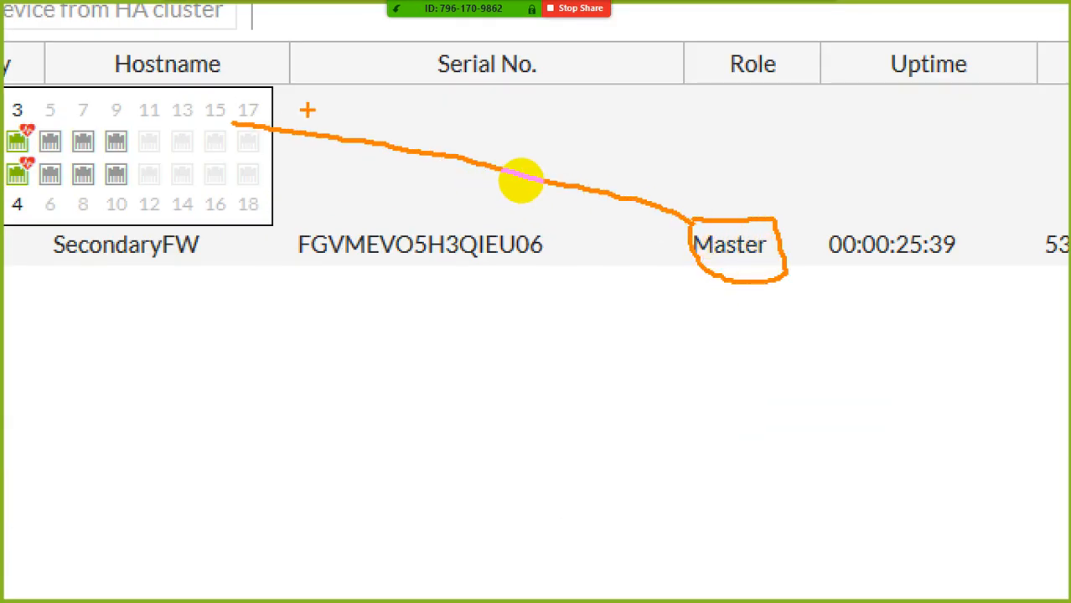
pyautogui.moveTo(10, 257); pyautogui.dragTo(224, 250)
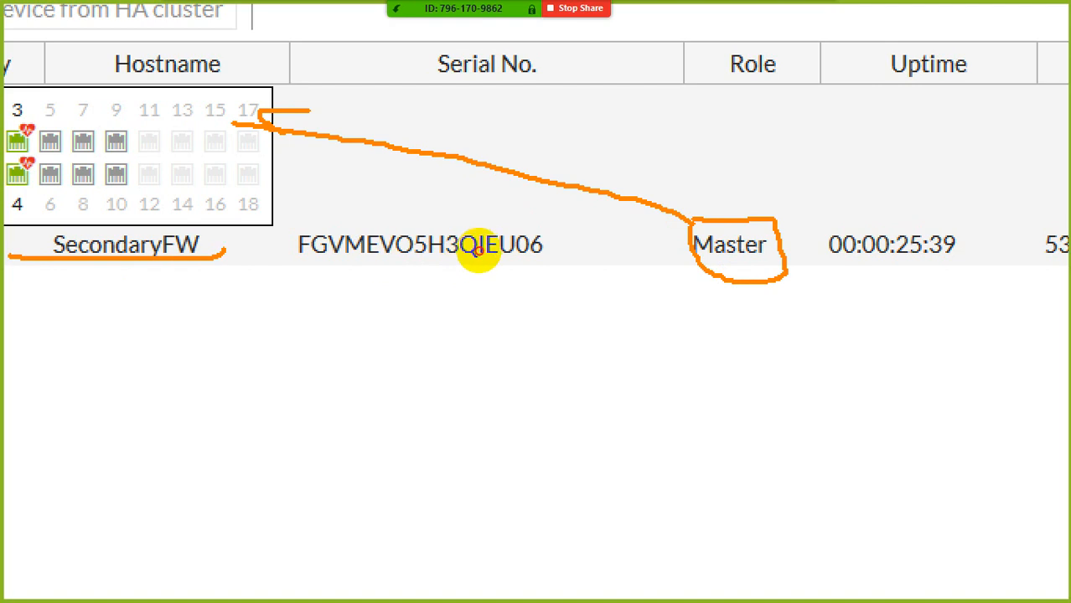
pyautogui.press('Escape')
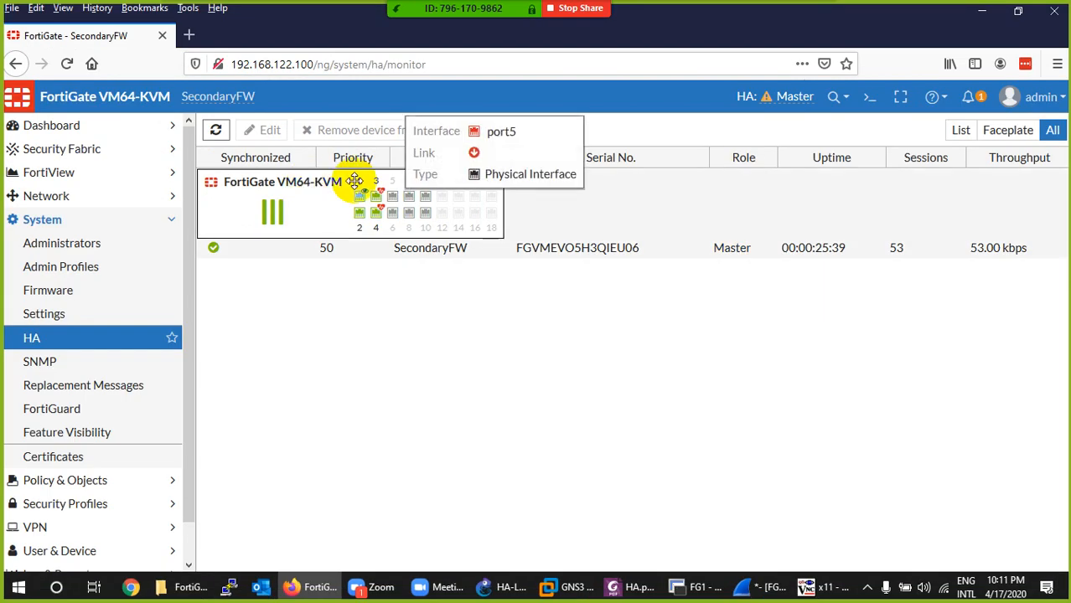
pyautogui.click(215, 130)
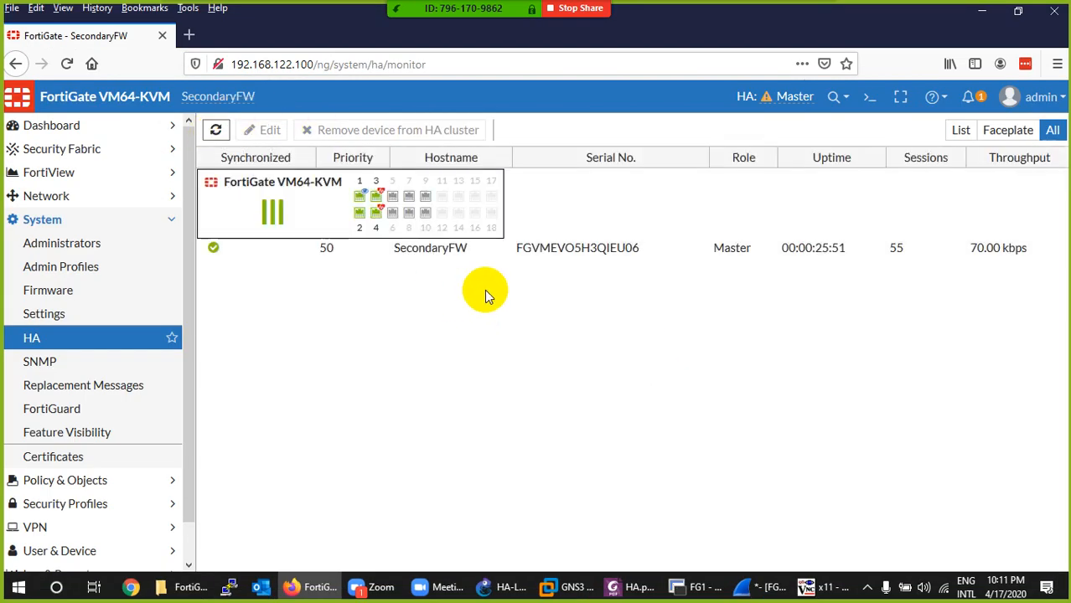
# - Refresh the HA monitor, then check the FG1 console in SecureCRT for PrimaryFW's boot state and return to Firefox
pyautogui.click(217, 133)
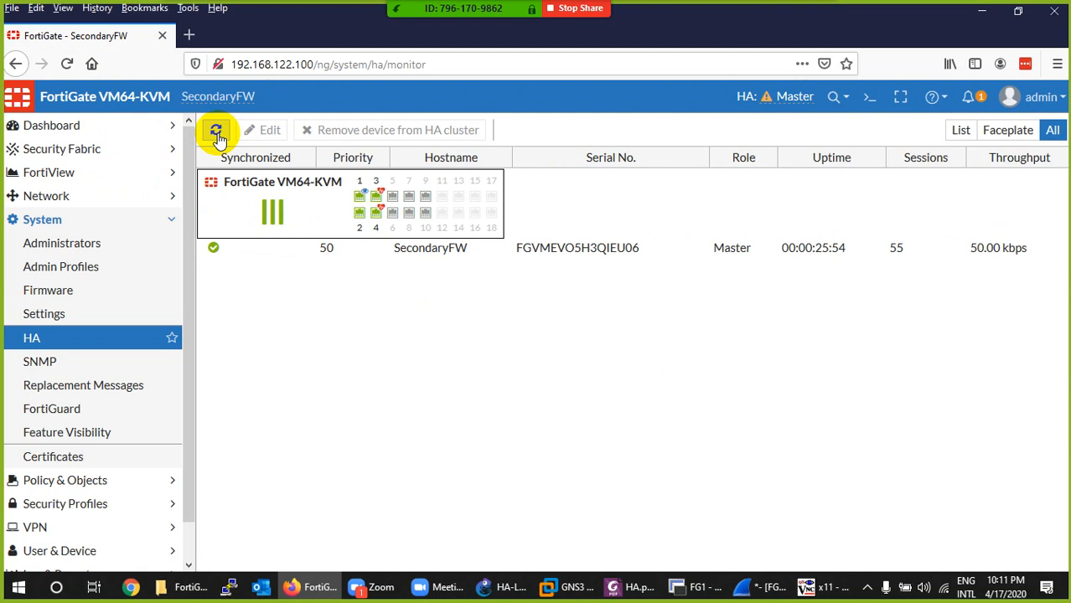
pyautogui.click(217, 132)
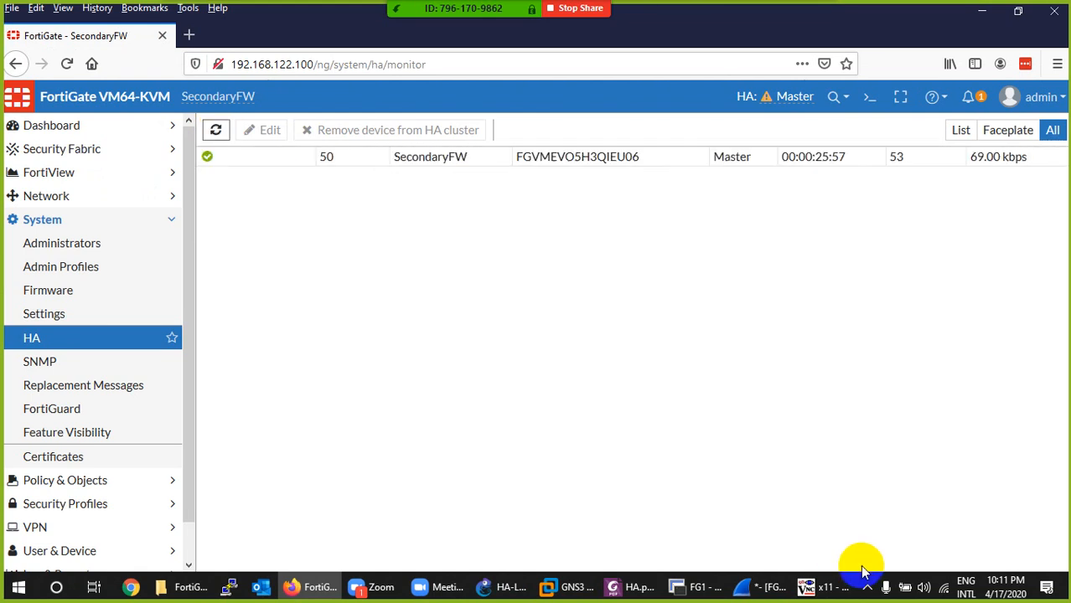
pyautogui.click(695, 587)
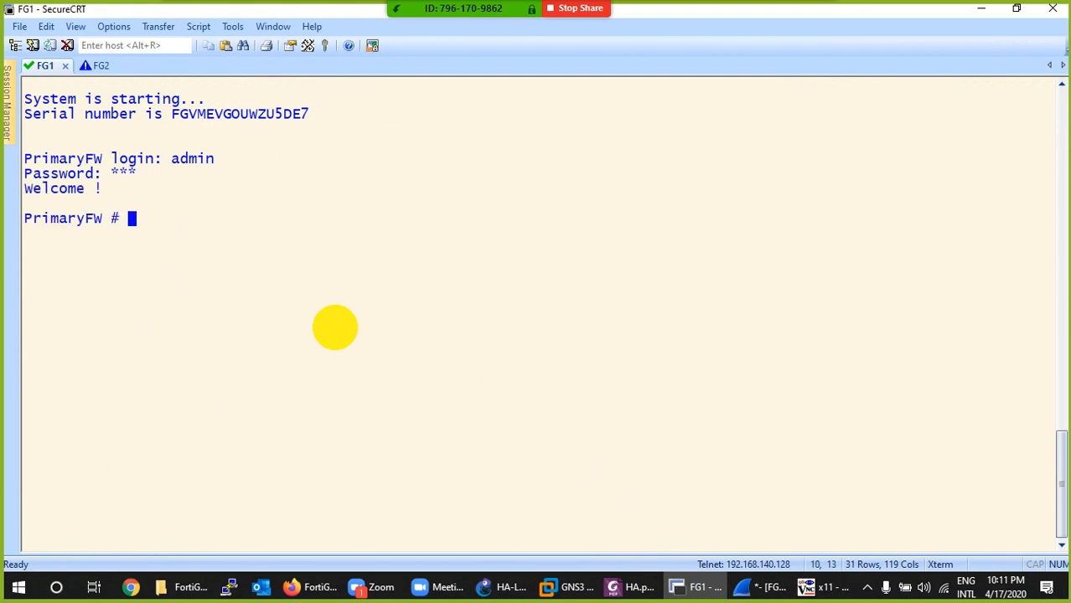
pyautogui.click(677, 586)
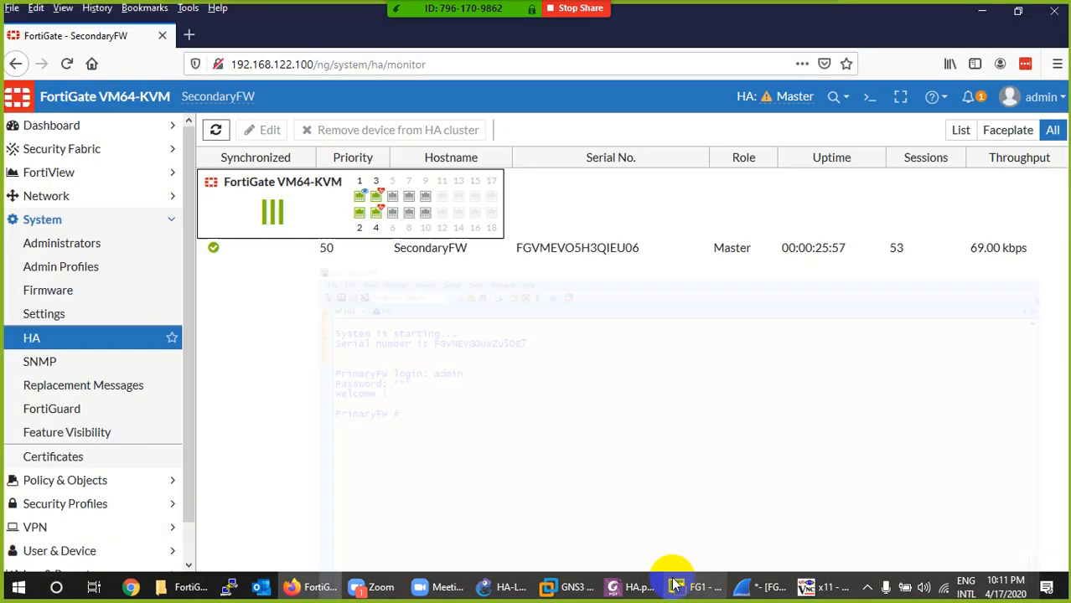
# - Refresh the HA monitor again and examine PrimaryFW's role and priority in the cluster list
pyautogui.click(215, 130)
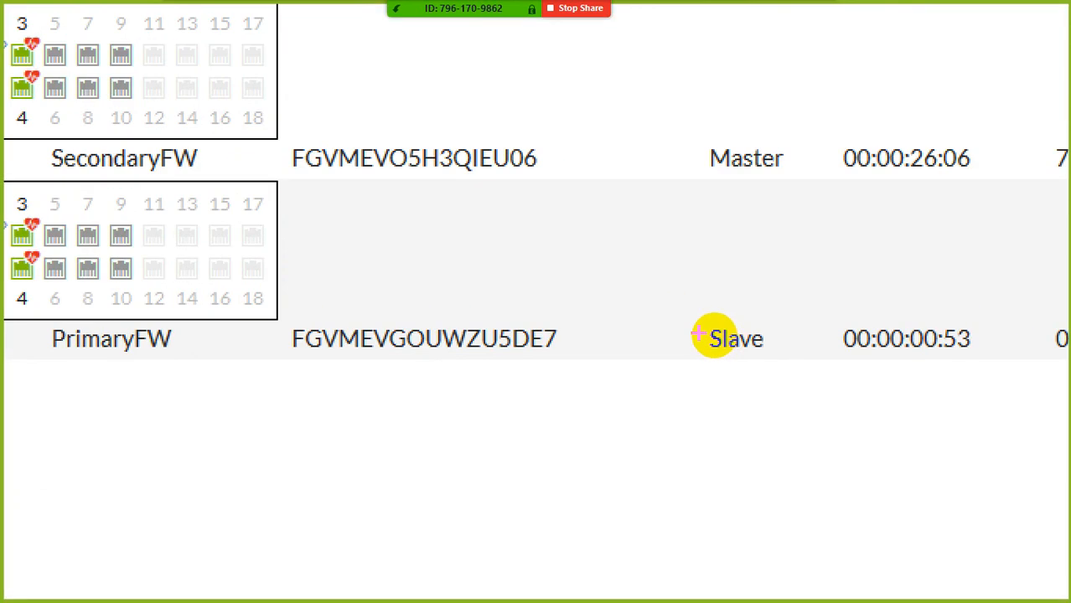
pyautogui.moveTo(698, 335)
pyautogui.mouseDown()
pyautogui.moveTo(740, 317)
pyautogui.moveTo(712, 365)
pyautogui.moveTo(708, 312)
pyautogui.mouseUp()
pyautogui.press('Escape')
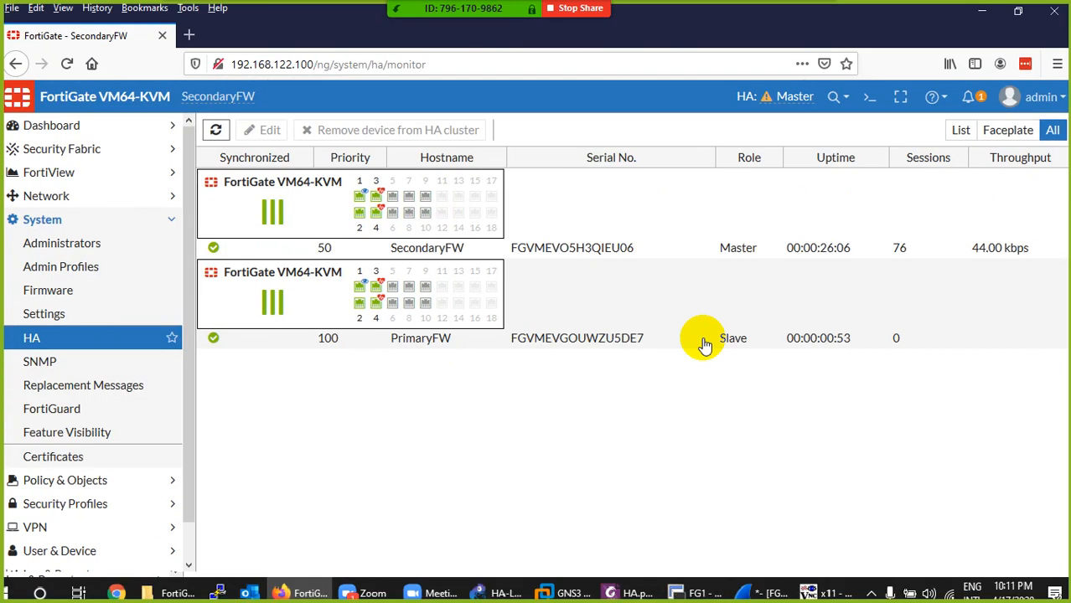
pyautogui.click(340, 345)
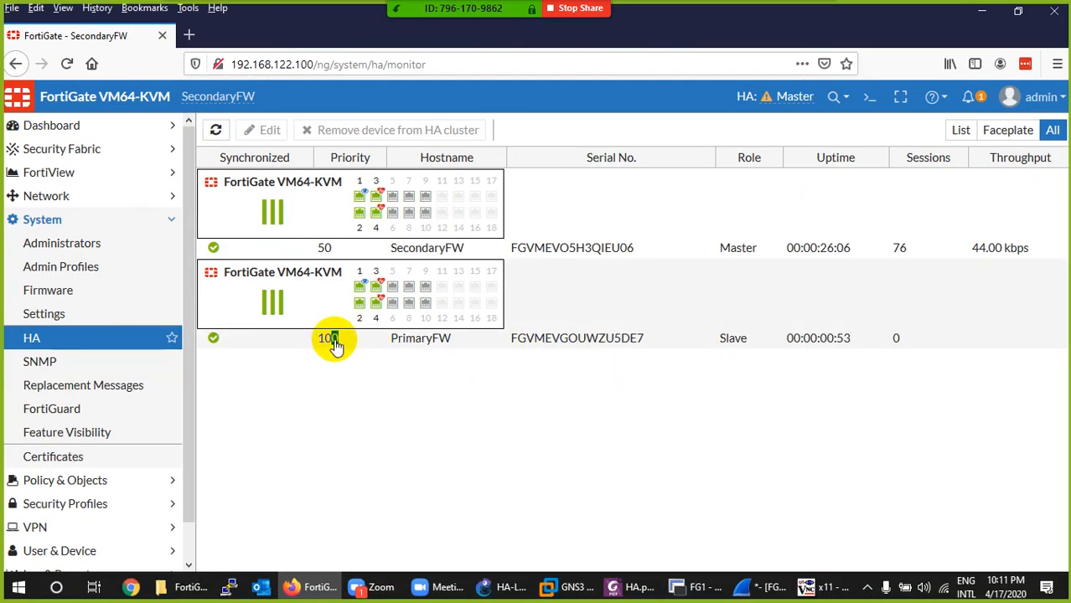
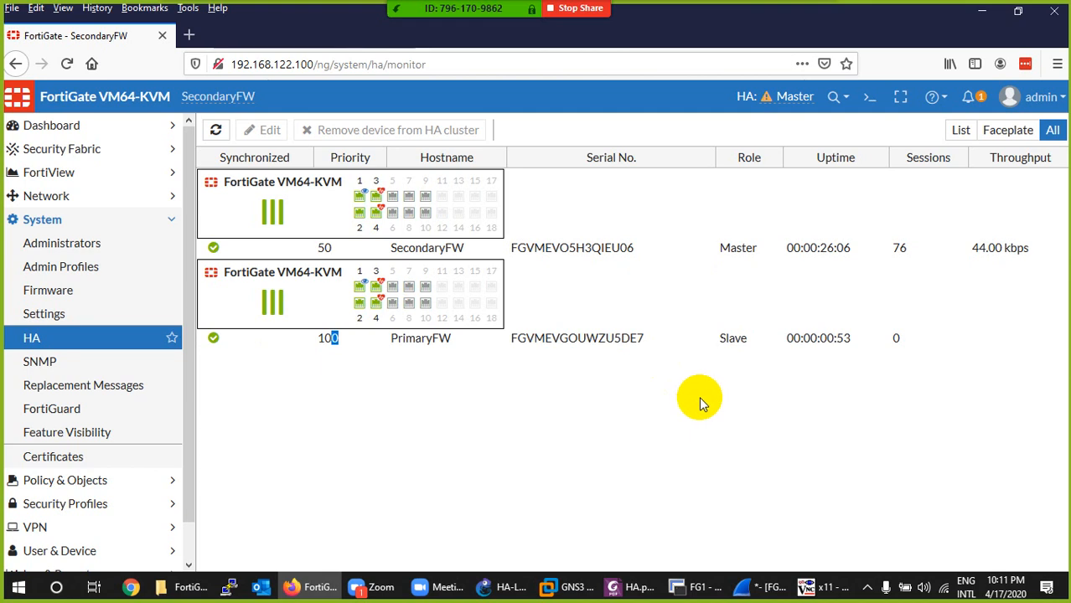
# - Mute all participants in the Zoom meeting and close the participants list
pyautogui.click(387, 388)
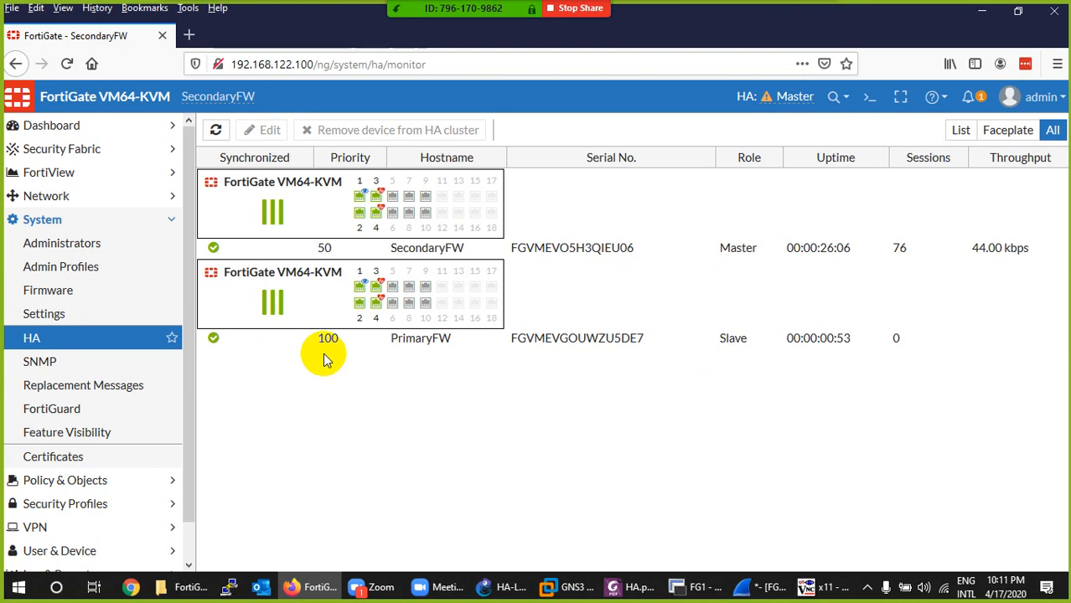
pyautogui.click(445, 12)
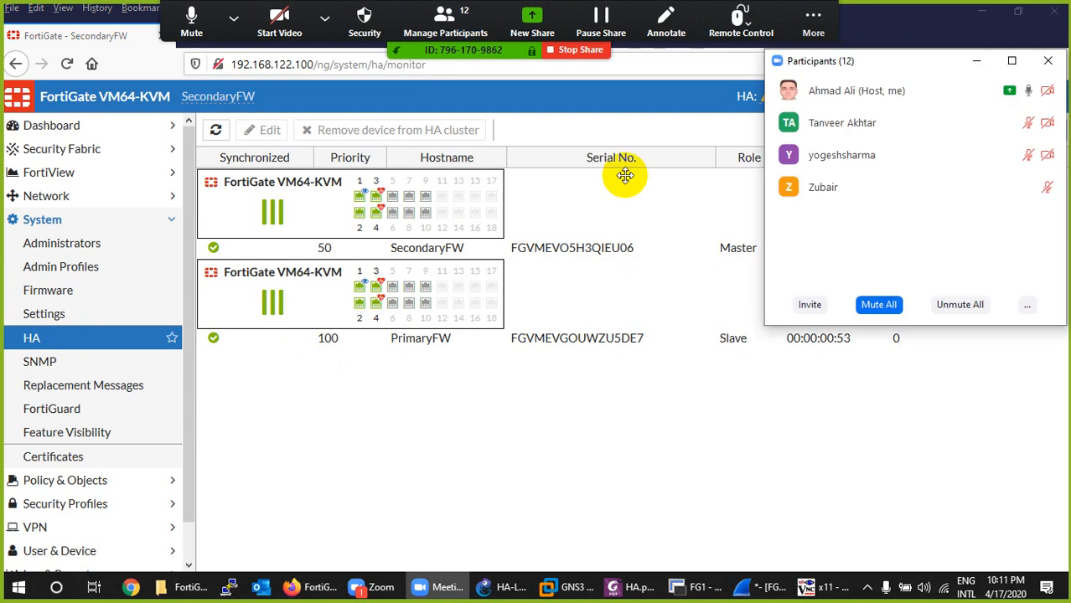
pyautogui.click(880, 309)
pyautogui.click(592, 335)
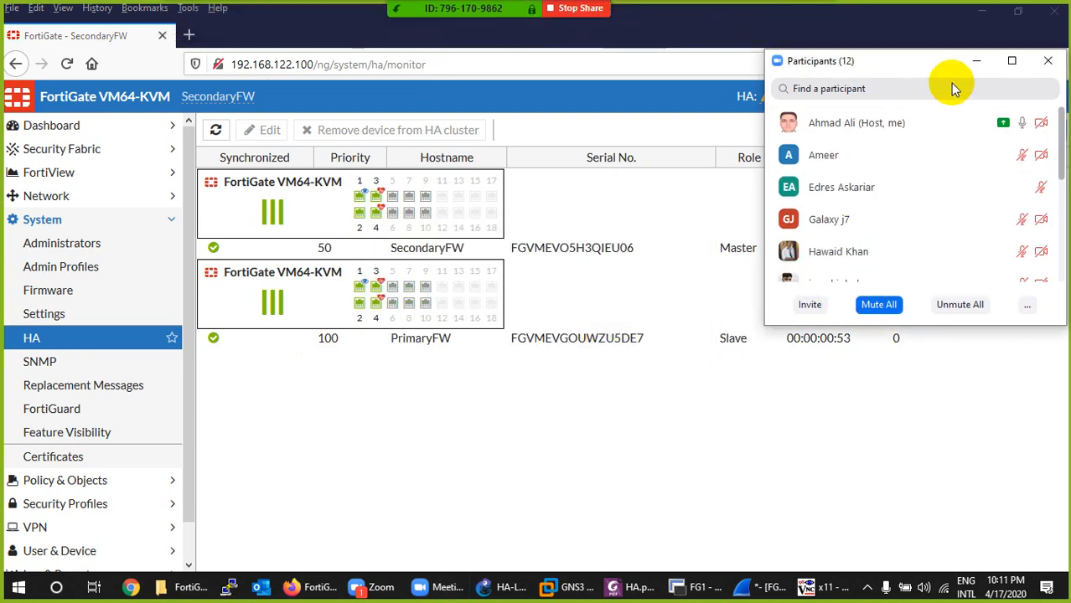
pyautogui.click(1047, 61)
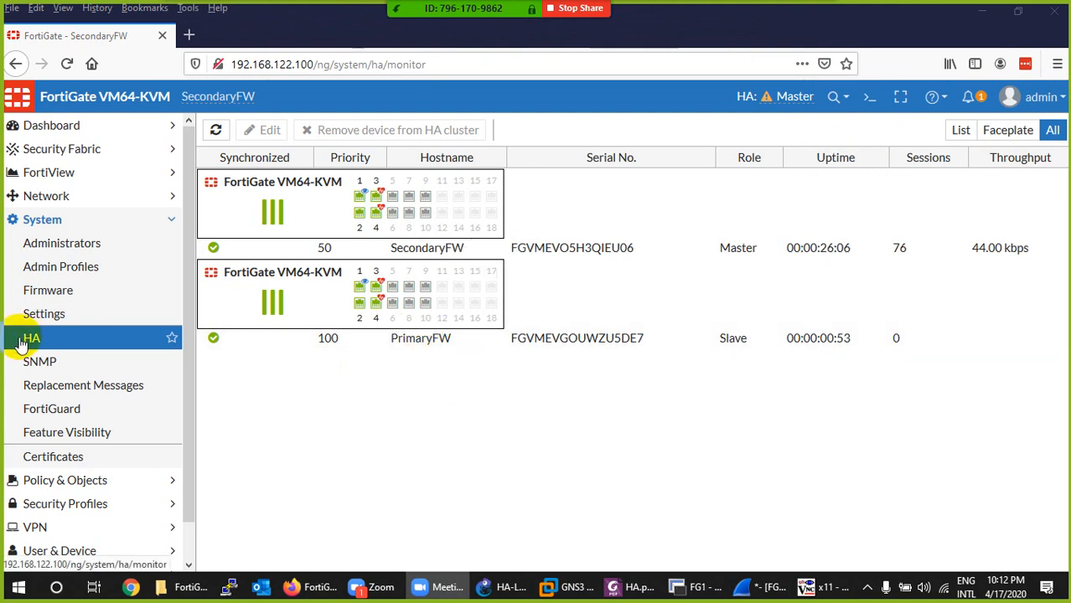
# - Switch to the FG1 console in SecureCRT and enable HA override on PrimaryFW with config system ha, set override enable and end
pyautogui.click(694, 589)
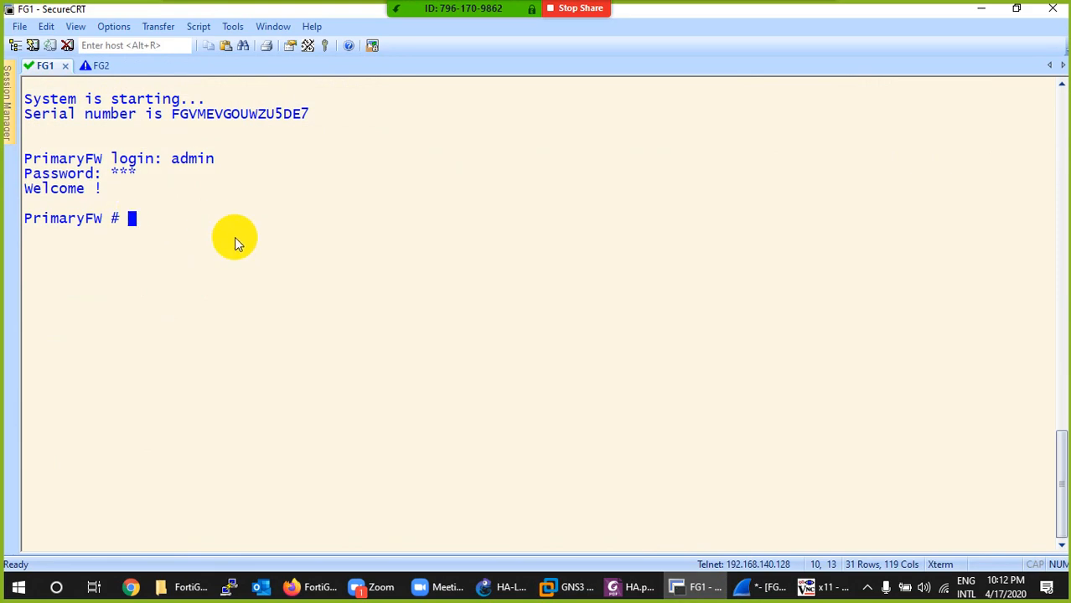
pyautogui.write('config system ha')
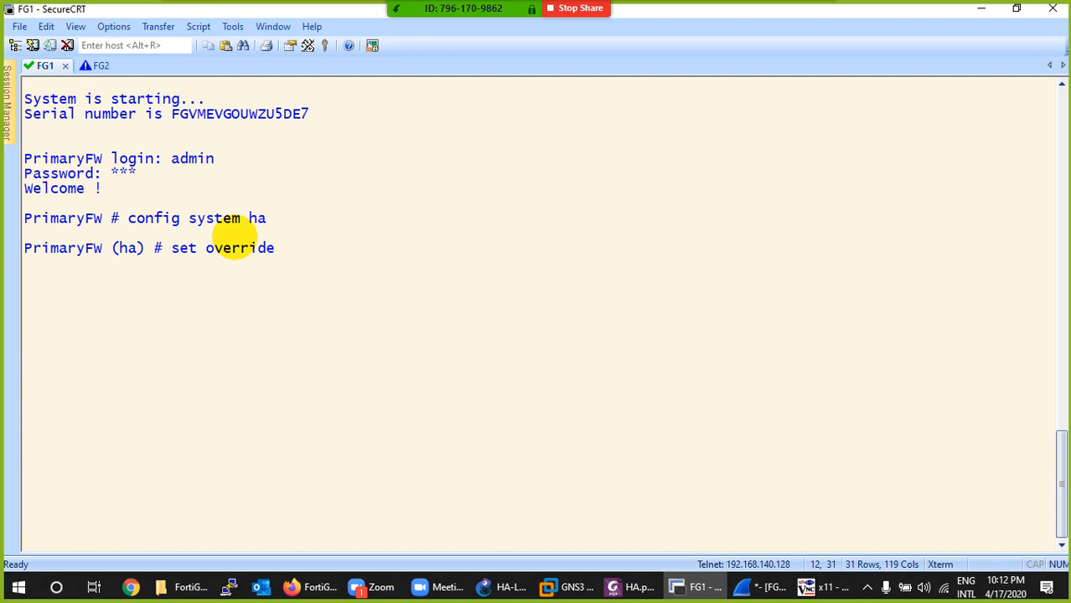
pyautogui.write('?')
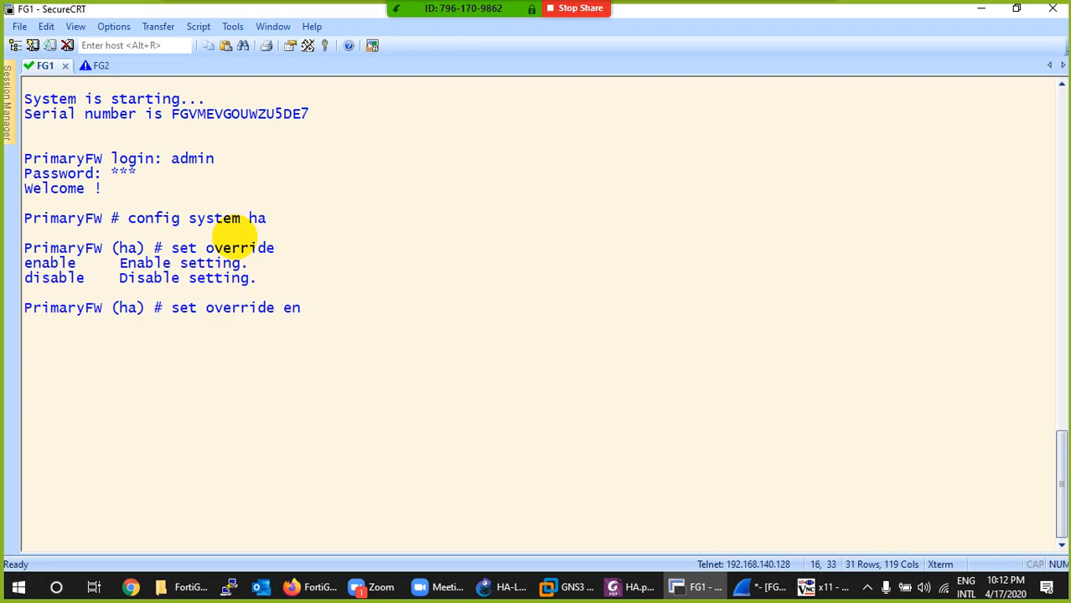
pyautogui.write('enable')
pyautogui.press('Return')
pyautogui.write('e')
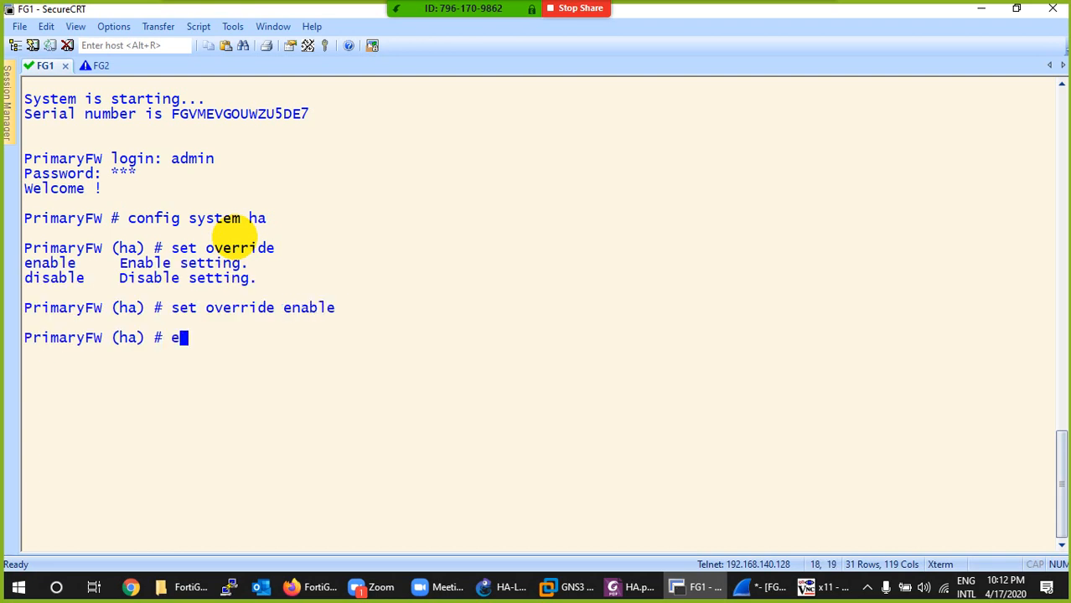
pyautogui.write('nd')
pyautogui.press('Return')
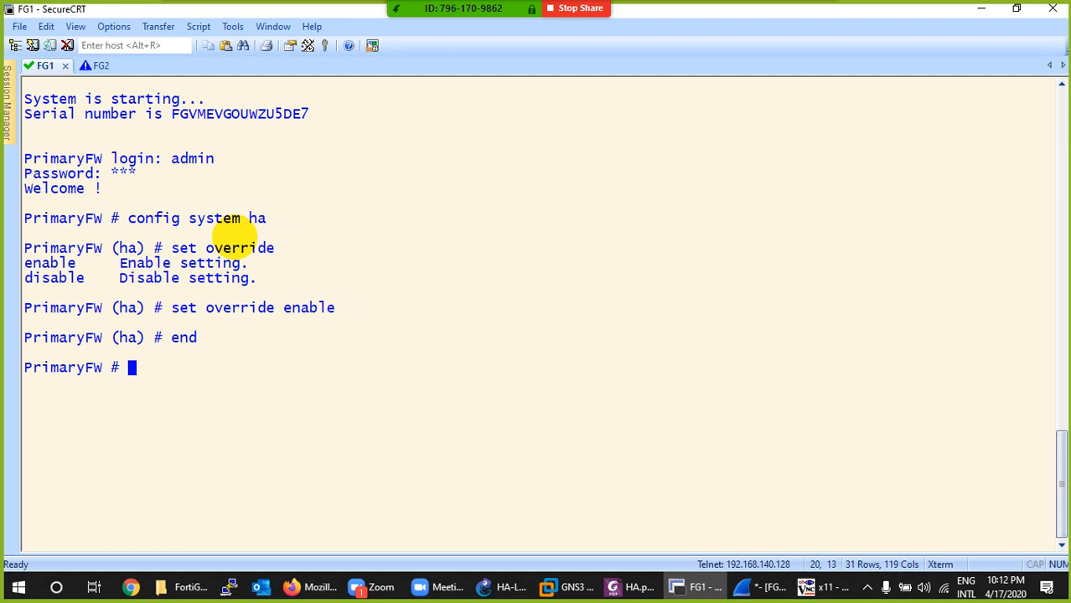
# - Return to Firefox and log in to 192.168.122.100 as admin with the account password, declining to save the login in Firefox or LastPass
pyautogui.click(695, 587)
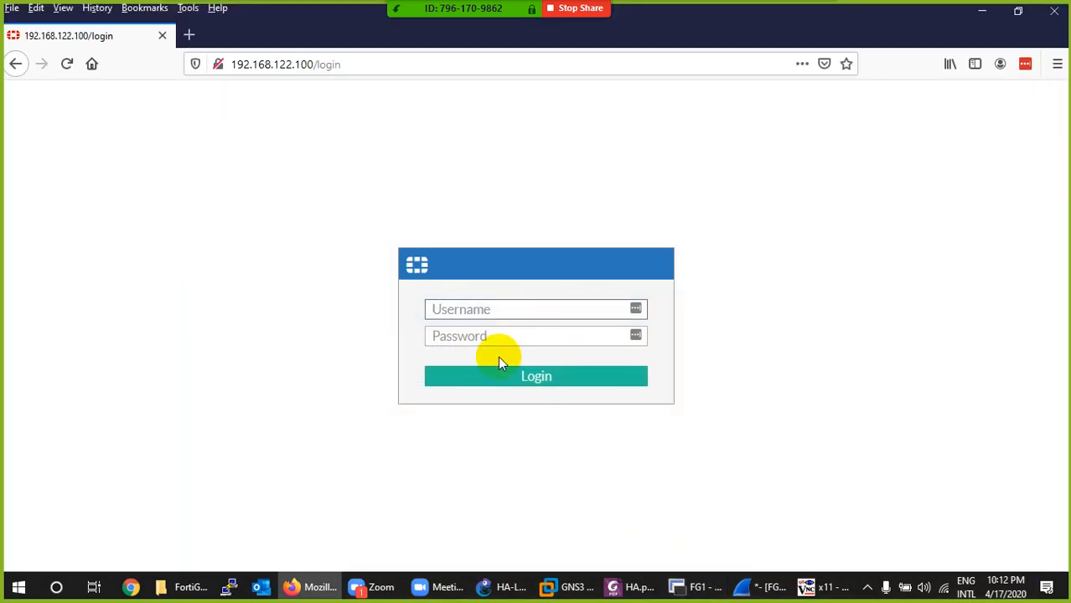
pyautogui.write('admin')
pyautogui.press('Tab')
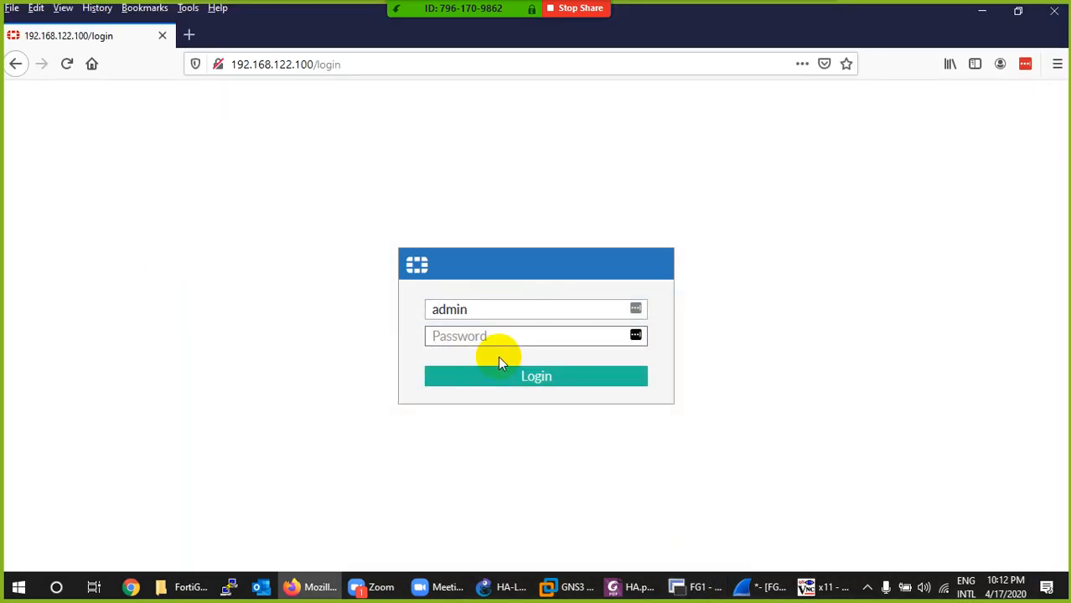
pyautogui.write('•••')
pyautogui.press('Return')
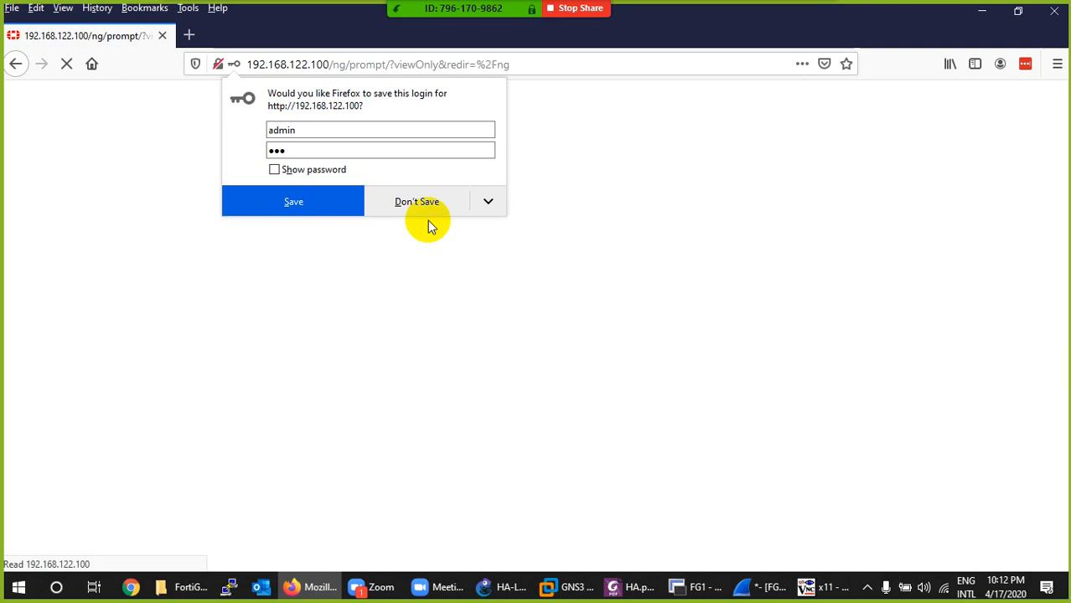
pyautogui.click(426, 213)
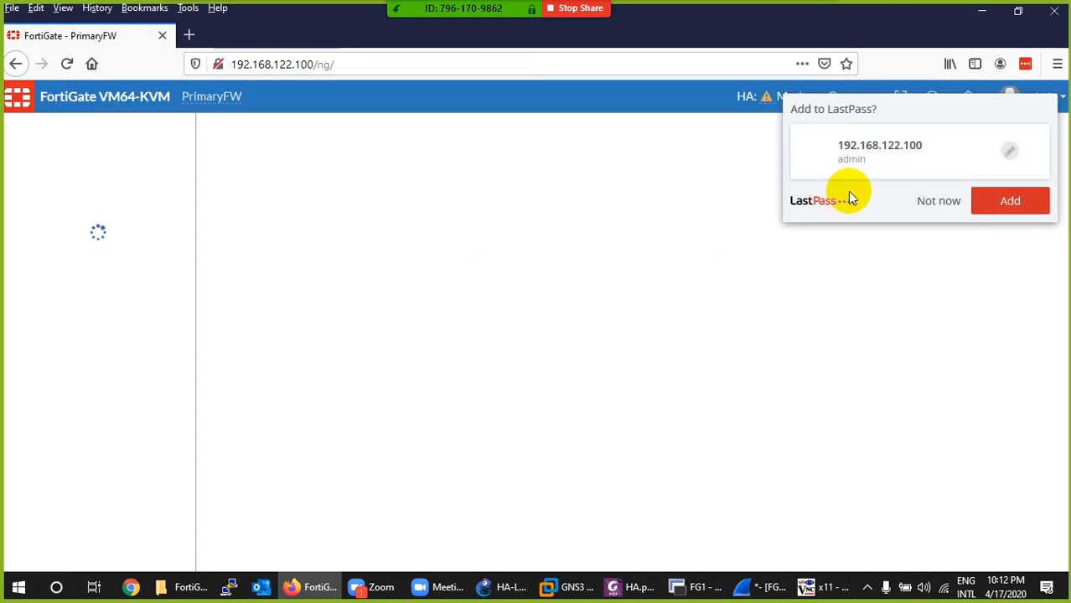
pyautogui.click(937, 205)
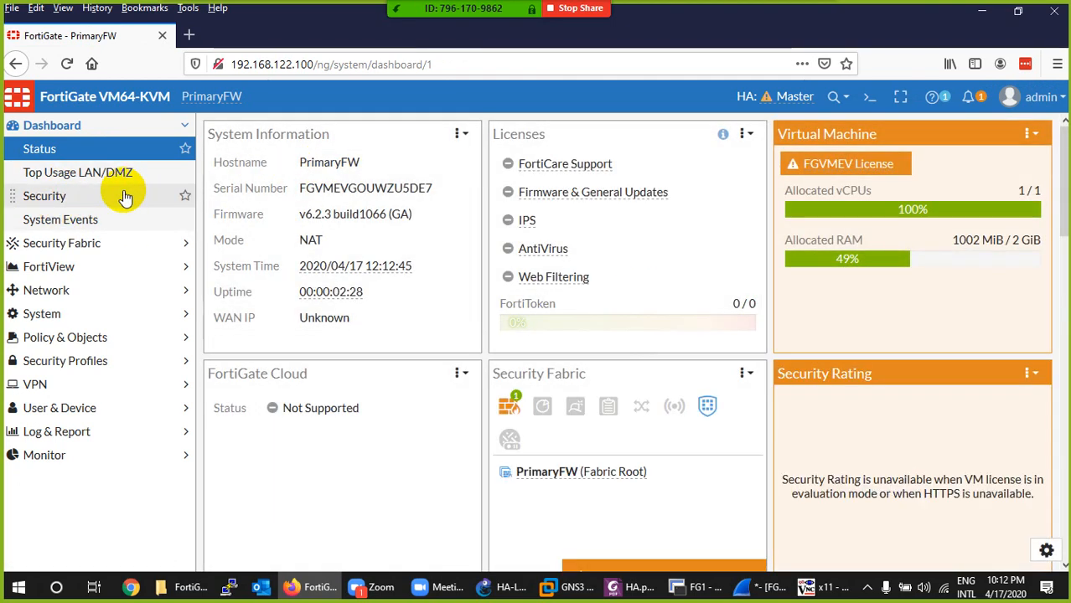
# - Check the cluster's master and slave roles in the dashboard's HA Status, the Physical Topology and the System HA monitor
pyautogui.scroll(-15, 462, 378)
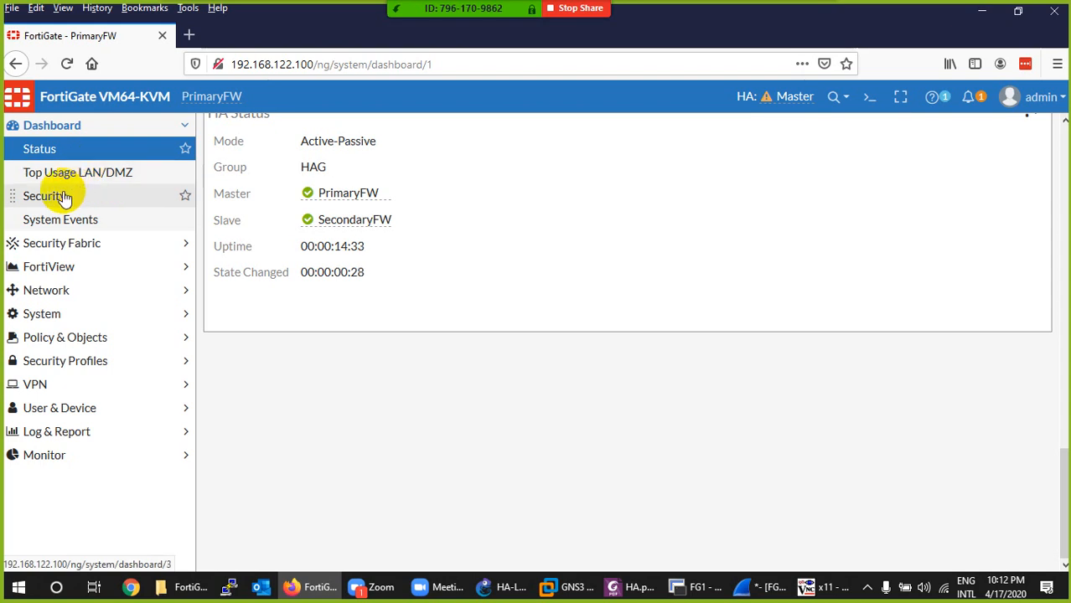
pyautogui.click(65, 242)
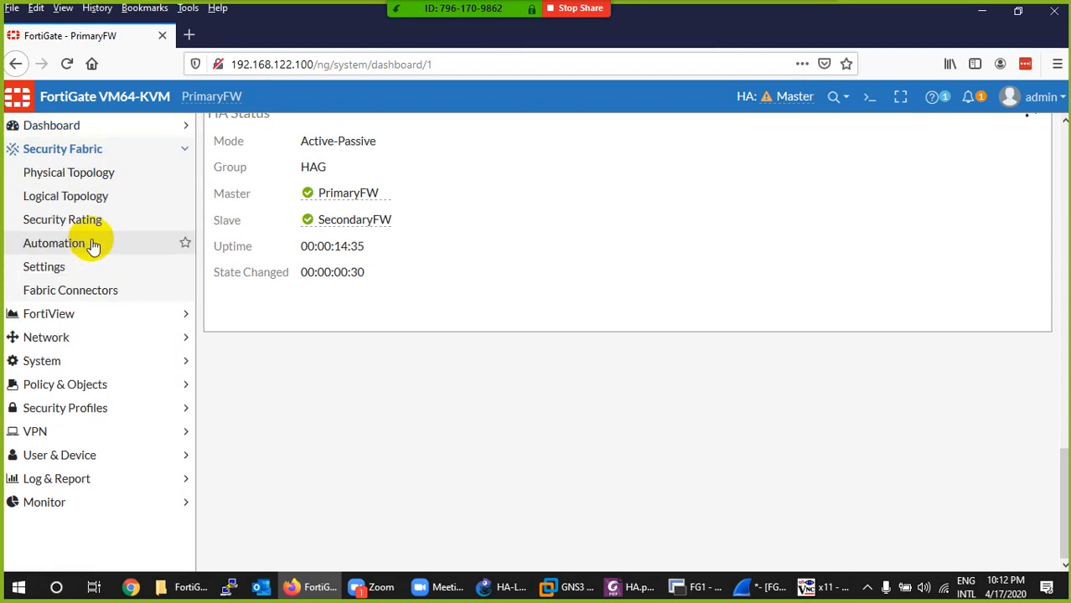
pyautogui.click(74, 174)
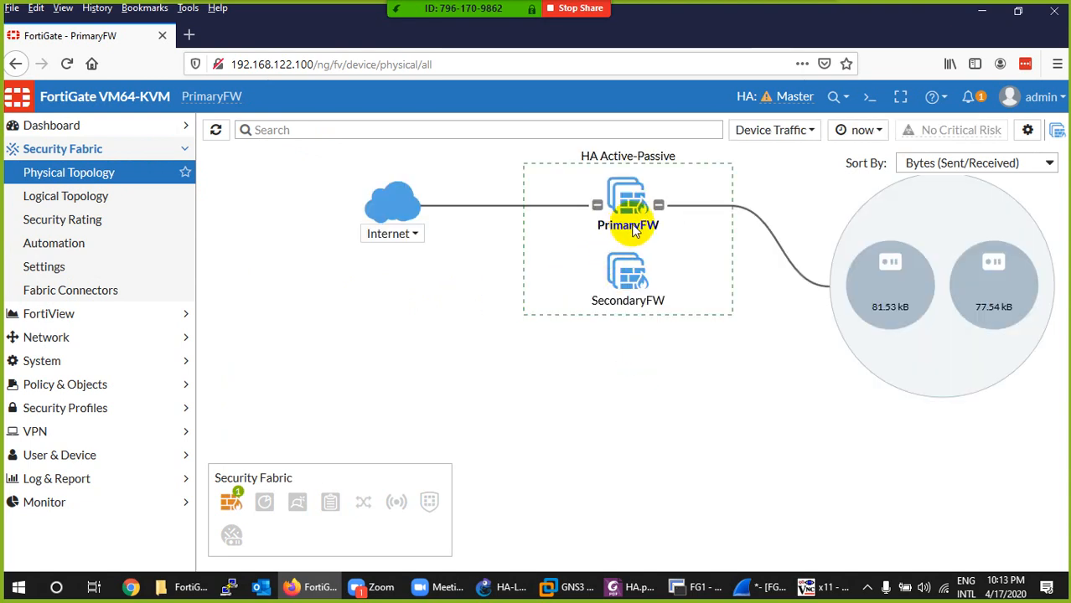
pyautogui.click(34, 362)
pyautogui.click(32, 338)
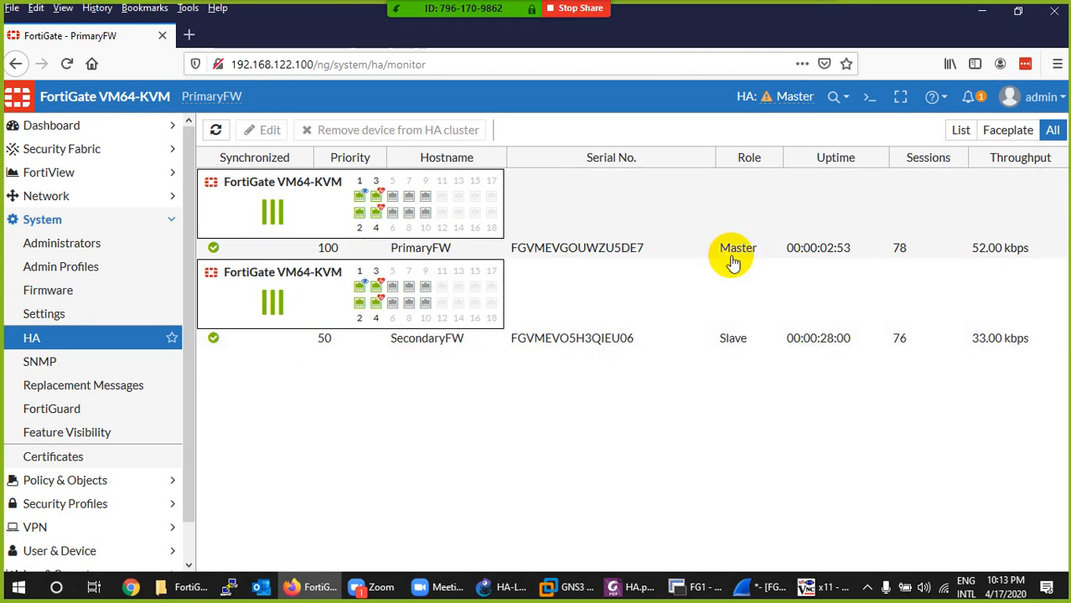
# - Review the config system ha and set override commands in the FG1 console in SecureCRT, highlighting them, and return to Firefox
pyautogui.click(686, 588)
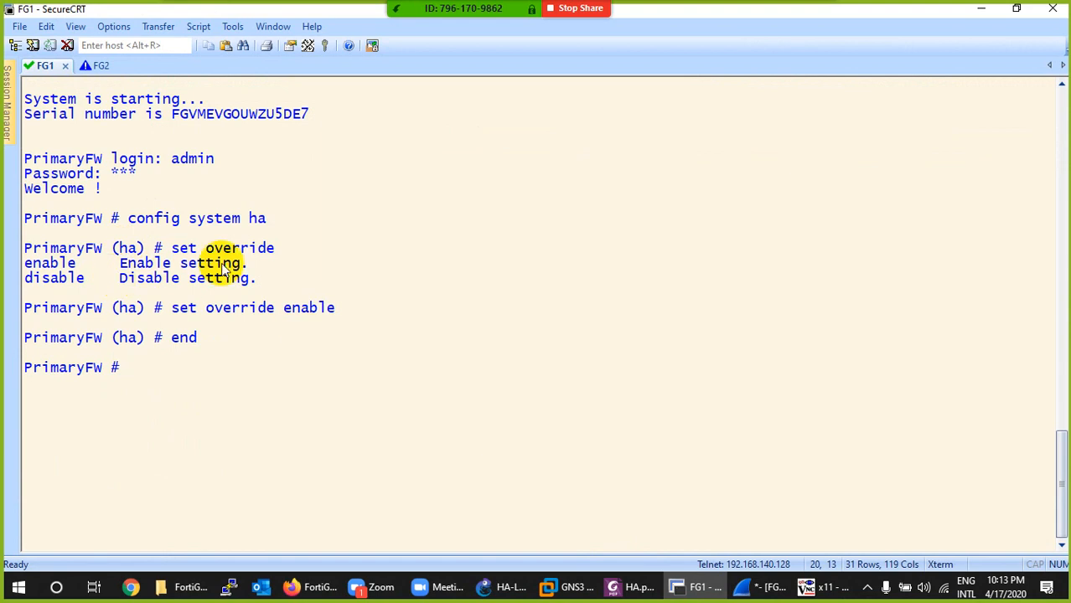
pyautogui.moveTo(281, 251); pyautogui.dragTo(212, 250)
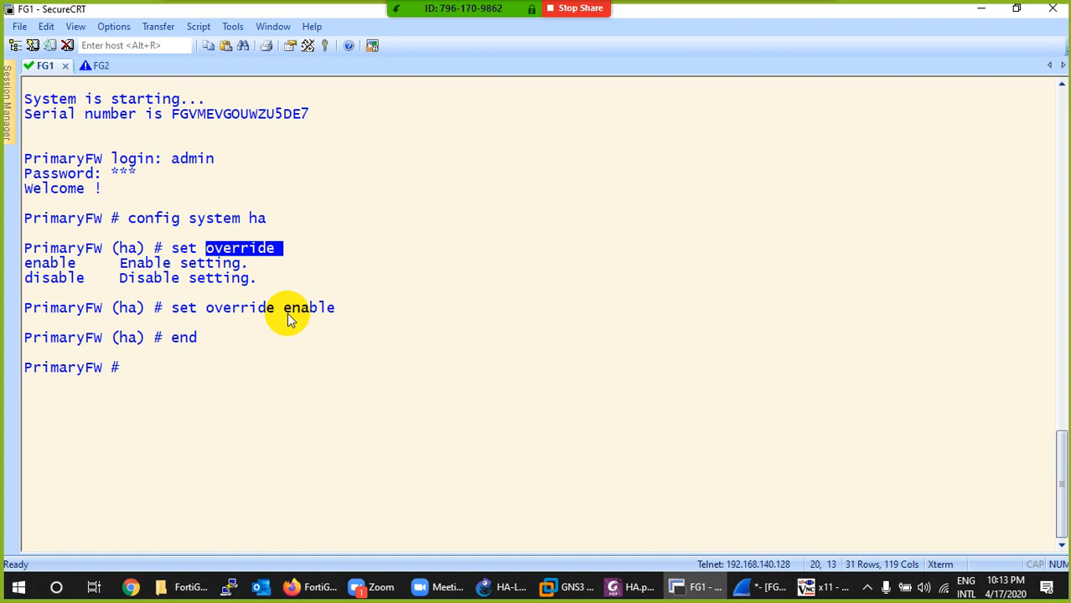
pyautogui.moveTo(281, 218); pyautogui.dragTo(142, 223)
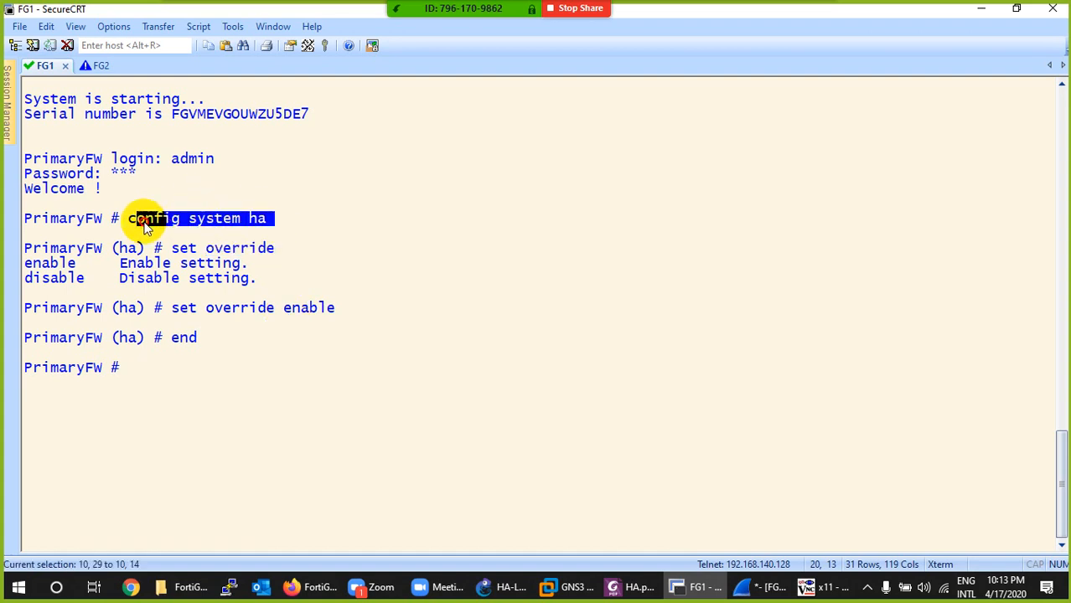
pyautogui.moveTo(283, 250); pyautogui.dragTo(193, 255)
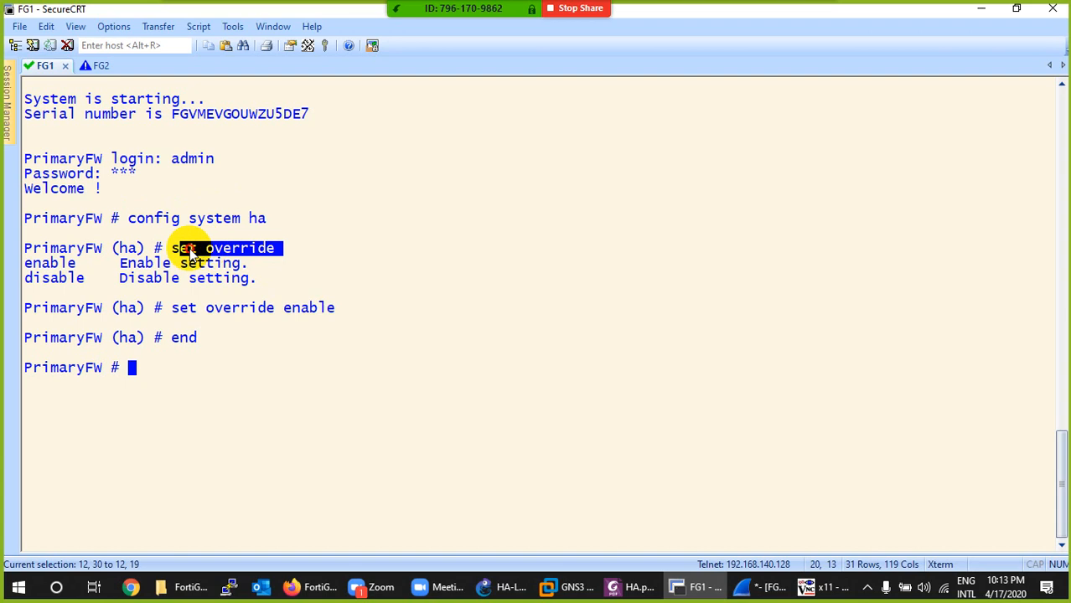
pyautogui.click(680, 585)
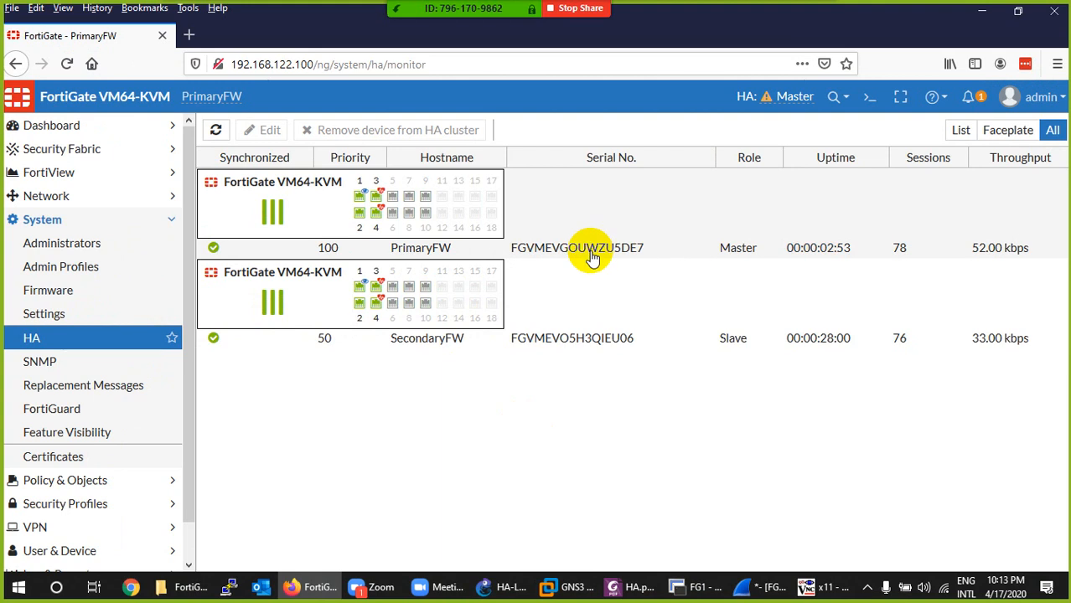
# - Switch to HA.pdf in Foxit PhantomPDF and review the topology, IP schema, login, interface, DNS, static route and LAN to WAN policy sections
pyautogui.click(620, 587)
pyautogui.scroll(-20, 469, 396)
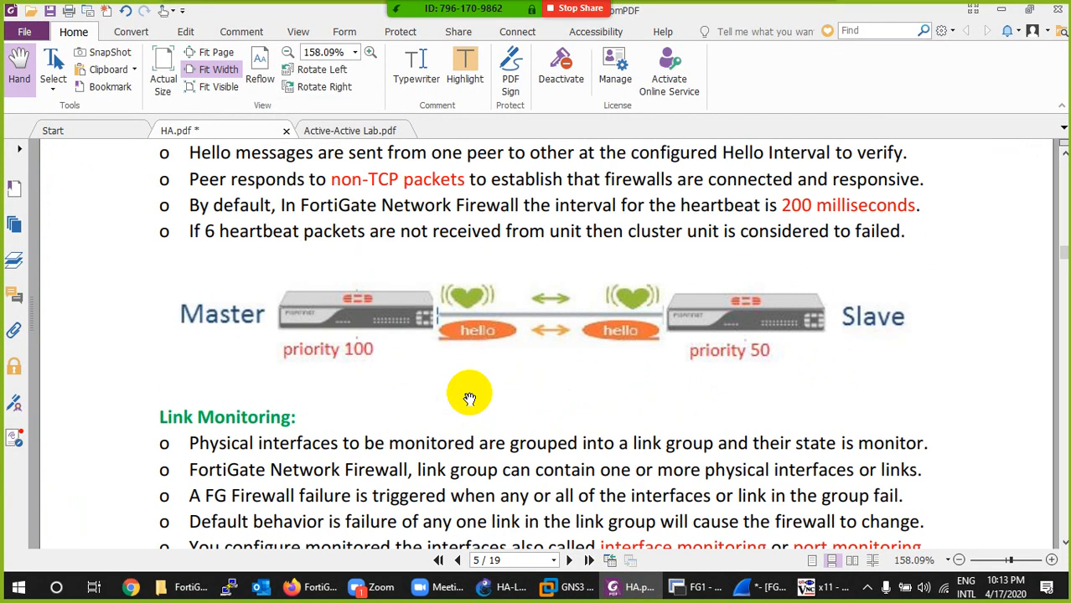
pyautogui.scroll(-20, 469, 397)
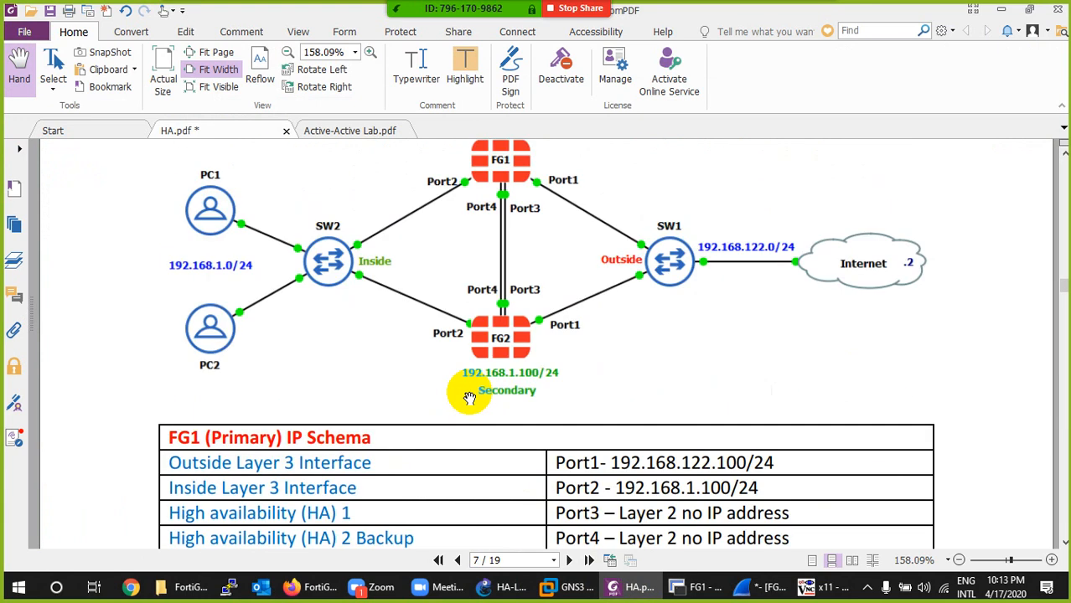
pyautogui.scroll(-20, 469, 398)
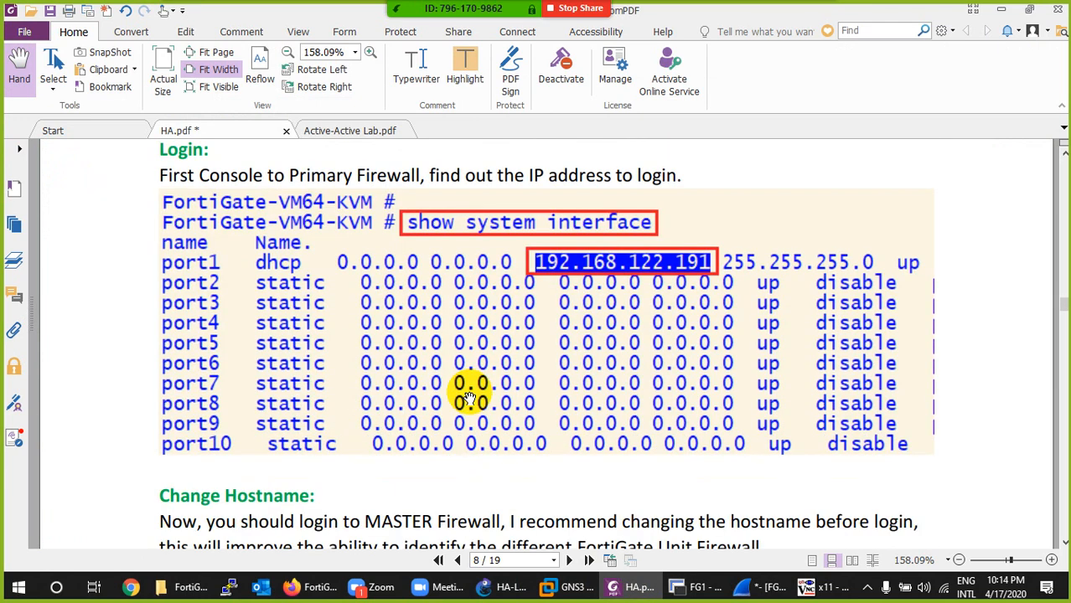
pyautogui.scroll(-20, 469, 397)
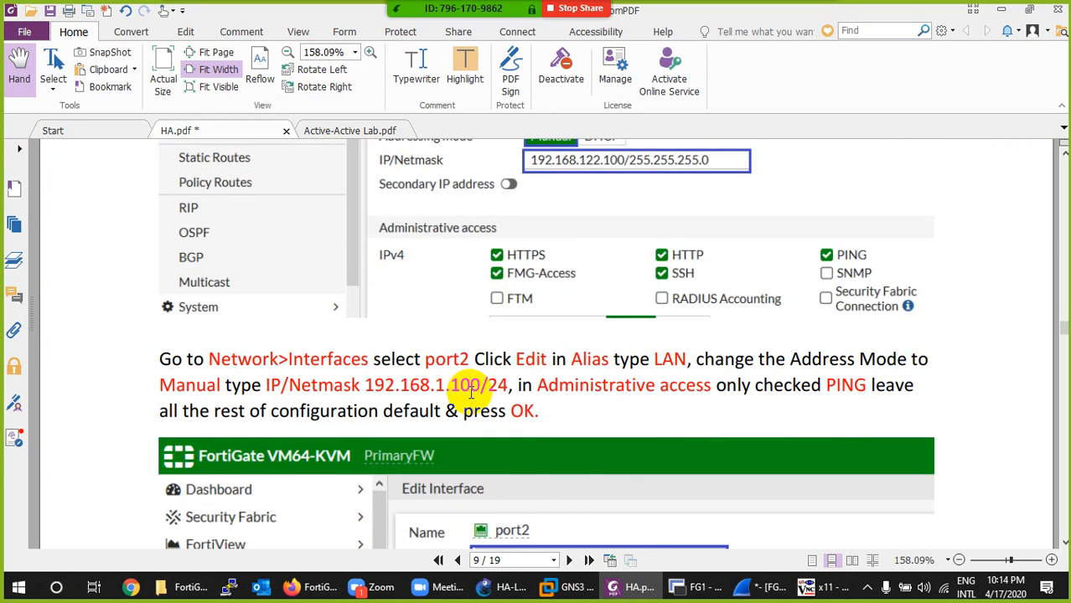
pyautogui.scroll(-10, 471, 393)
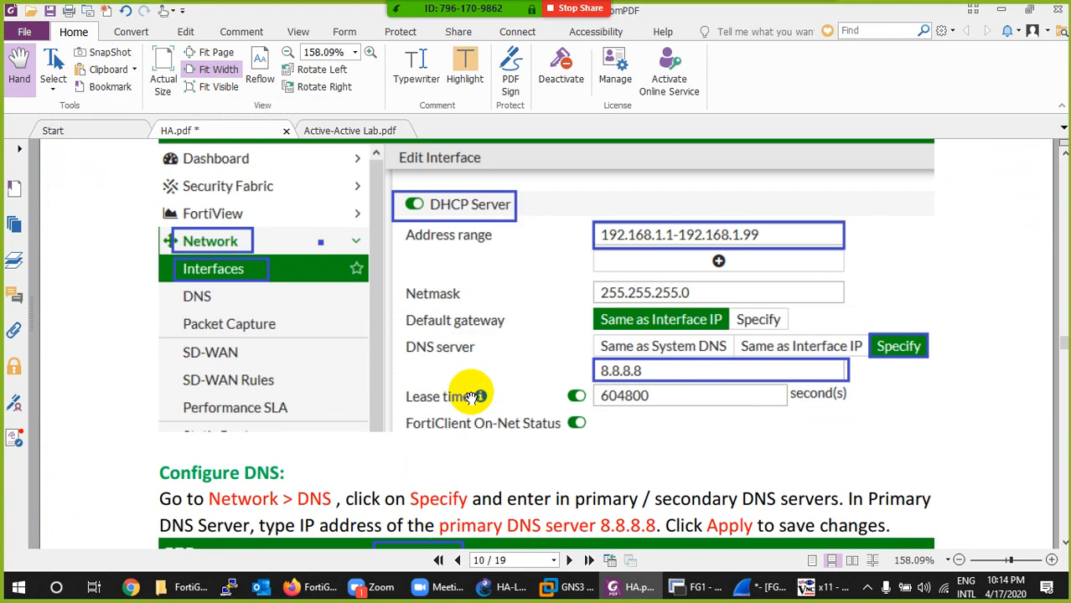
pyautogui.scroll(-20, 474, 397)
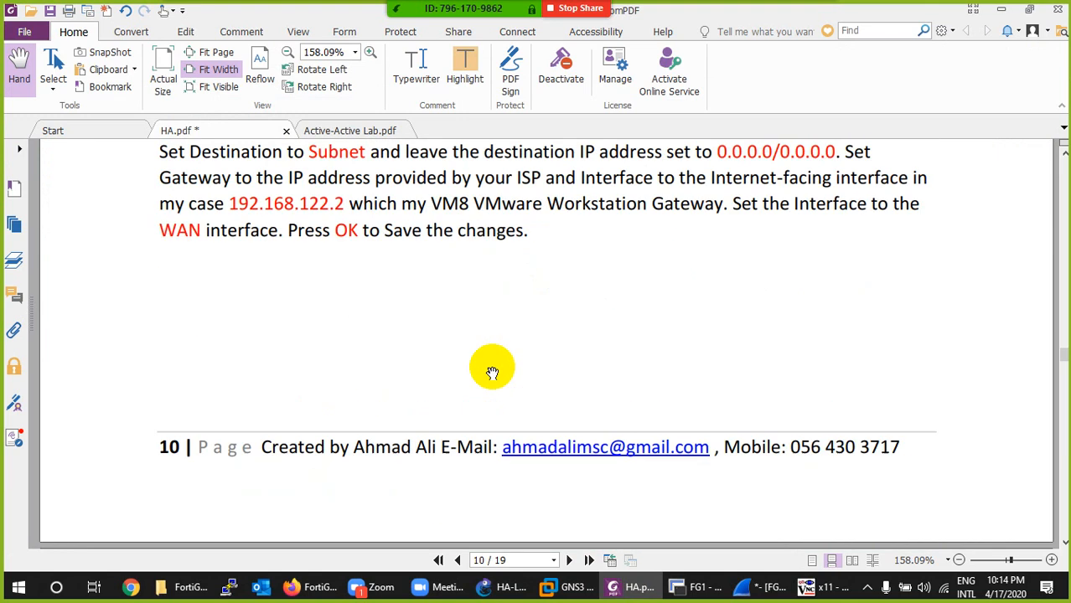
pyautogui.scroll(-15, 492, 372)
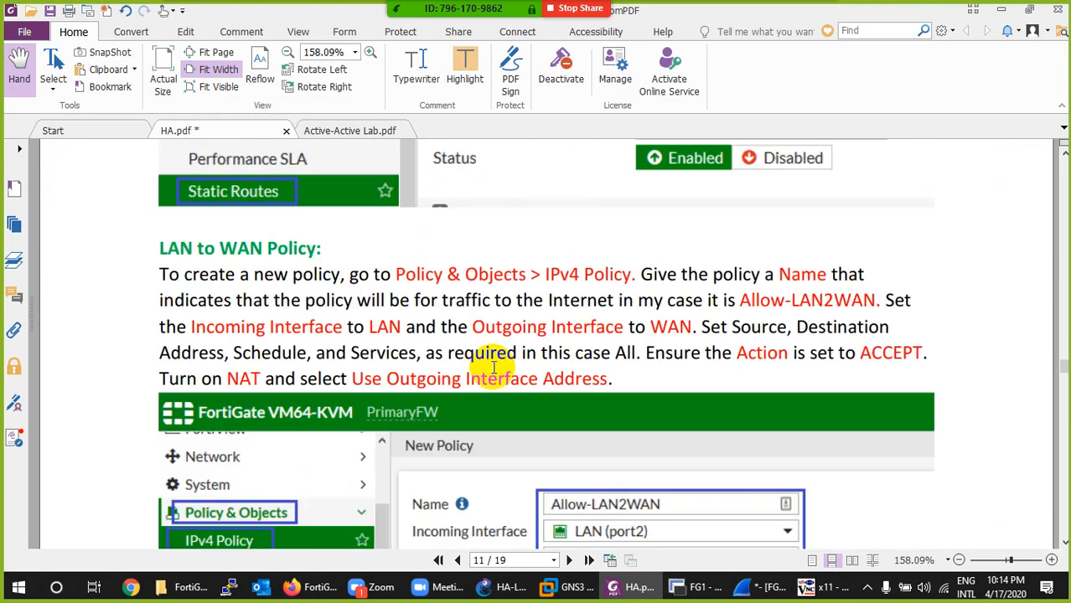
# - Review the guide's HA Active-Passive Configuration for the primary firewall and the Configure Slave Firewall section, including its cluster settings
pyautogui.scroll(-15, 495, 368)
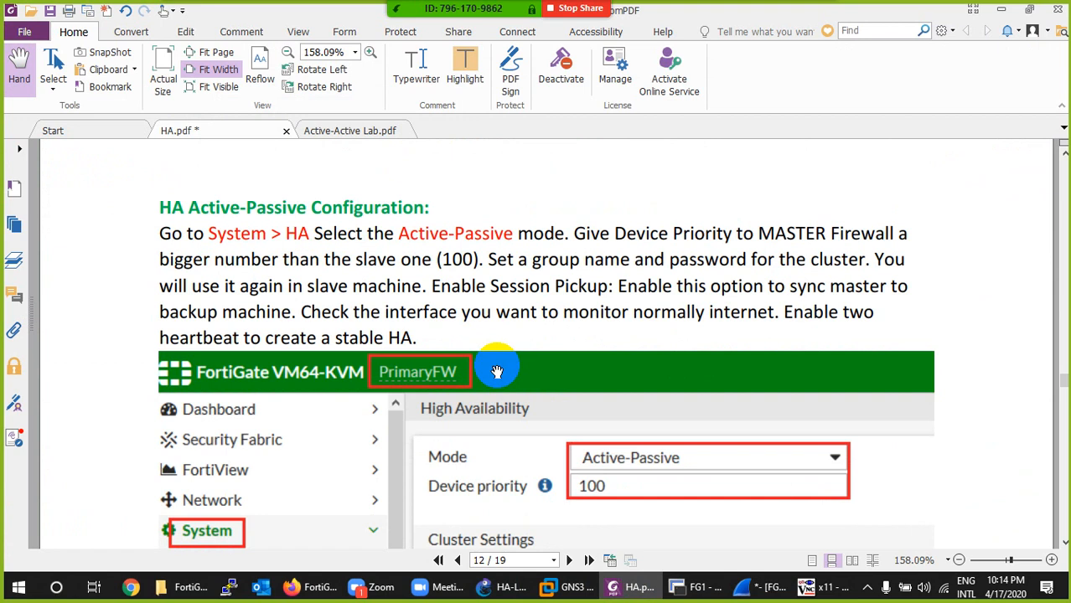
pyautogui.scroll(-15, 497, 372)
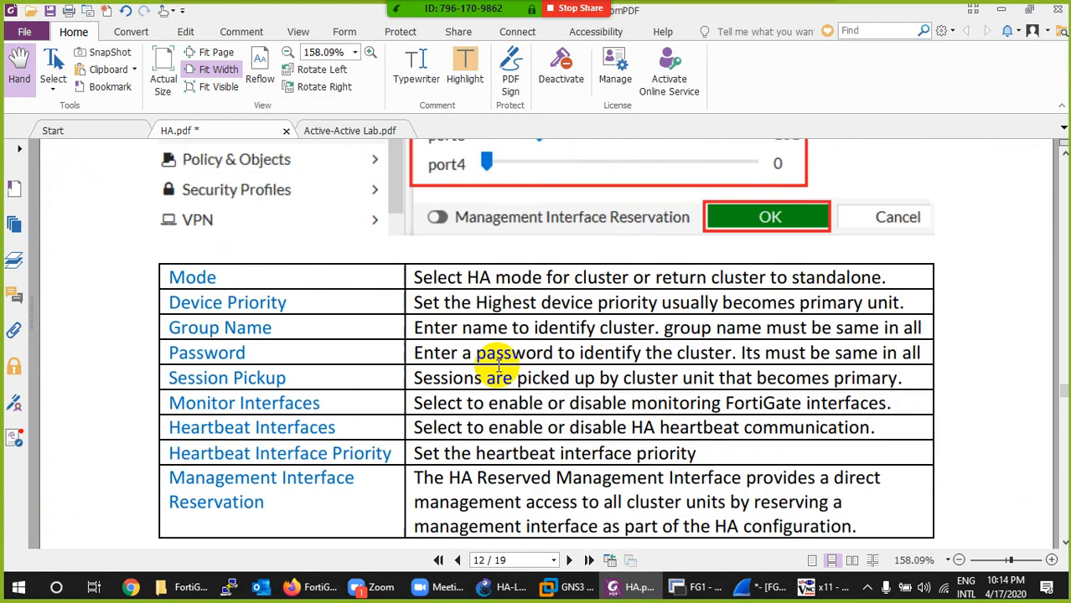
pyautogui.scroll(-15, 499, 367)
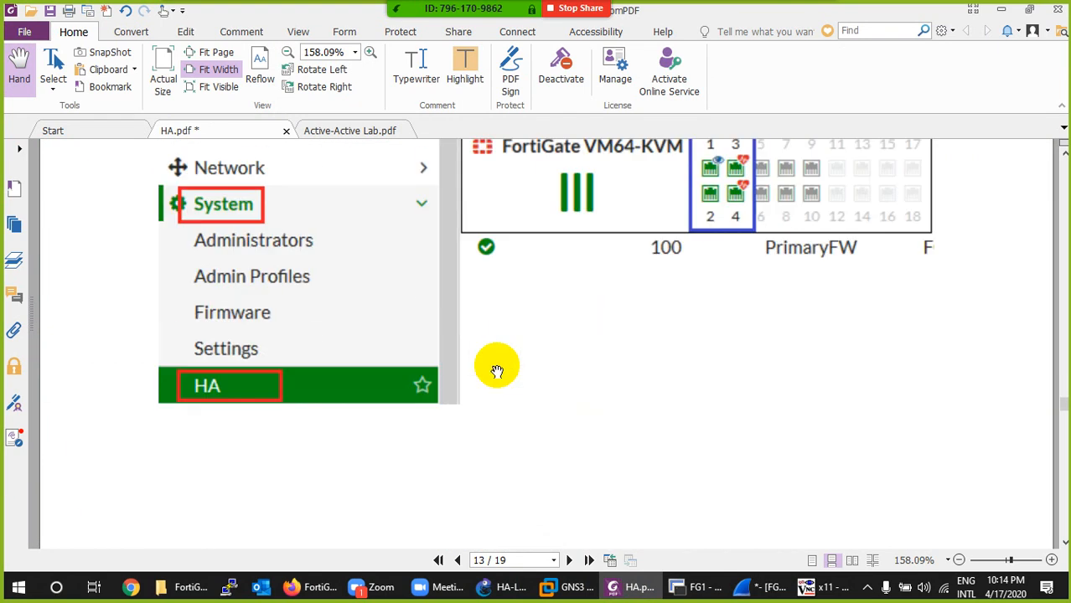
pyautogui.scroll(-15, 497, 371)
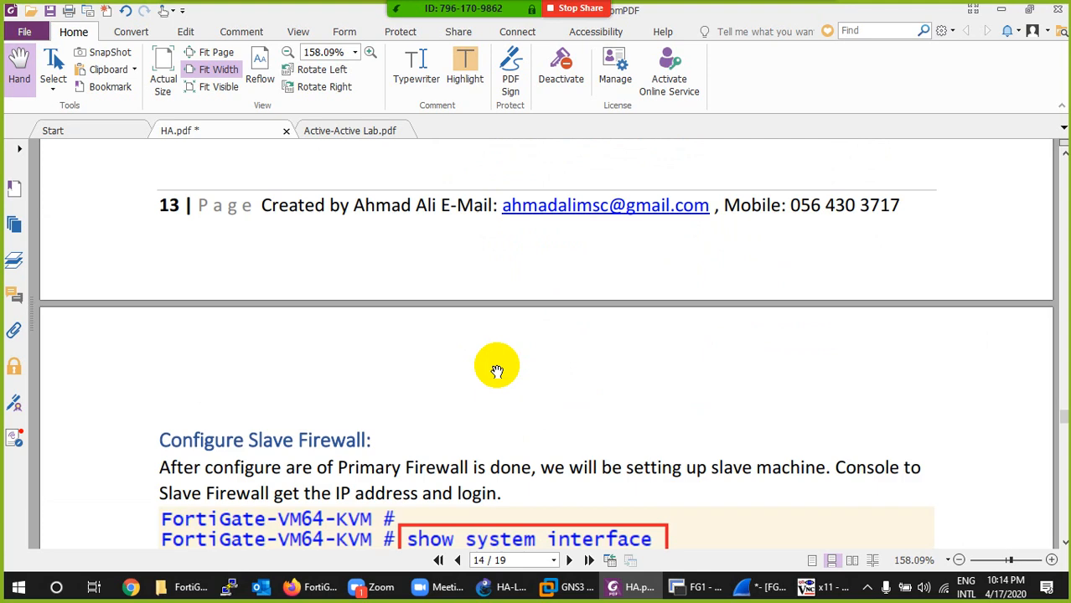
pyautogui.scroll(-5, 497, 372)
pyautogui.scroll(3, 497, 372)
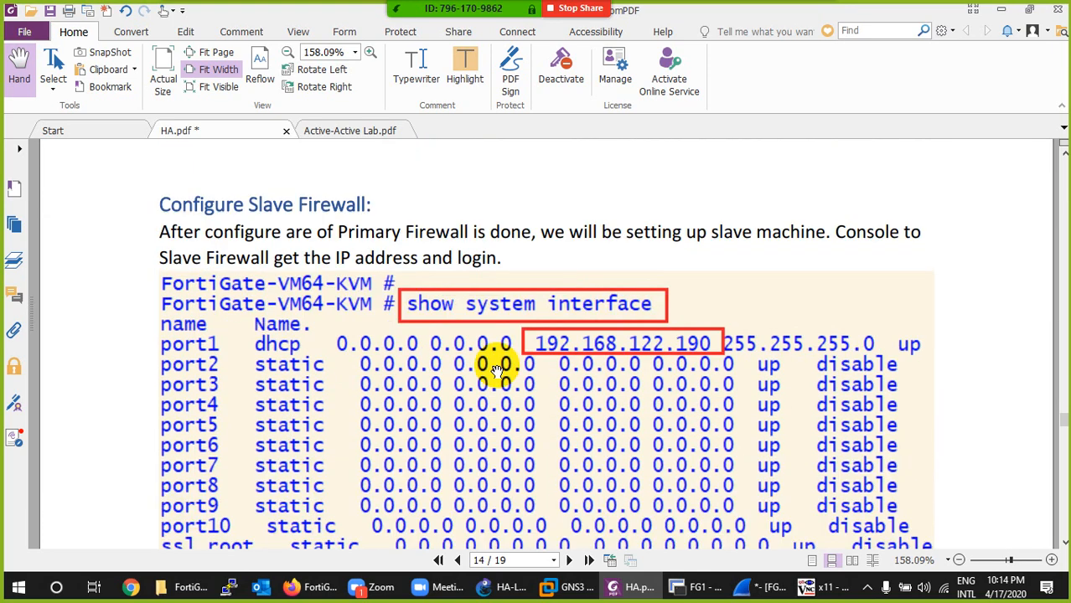
pyautogui.scroll(-10, 497, 371)
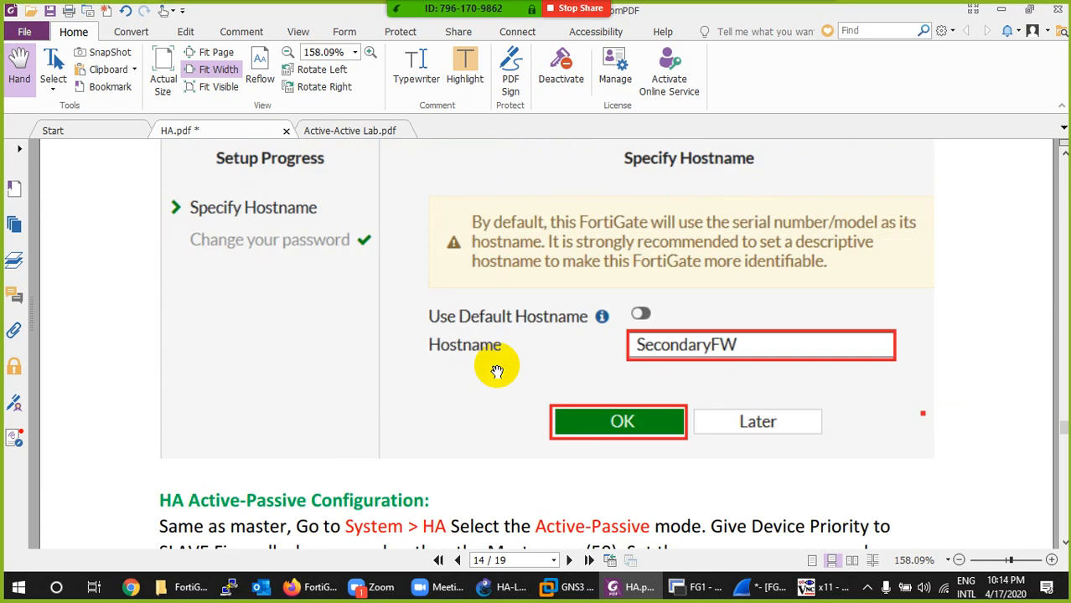
pyautogui.scroll(-10, 497, 371)
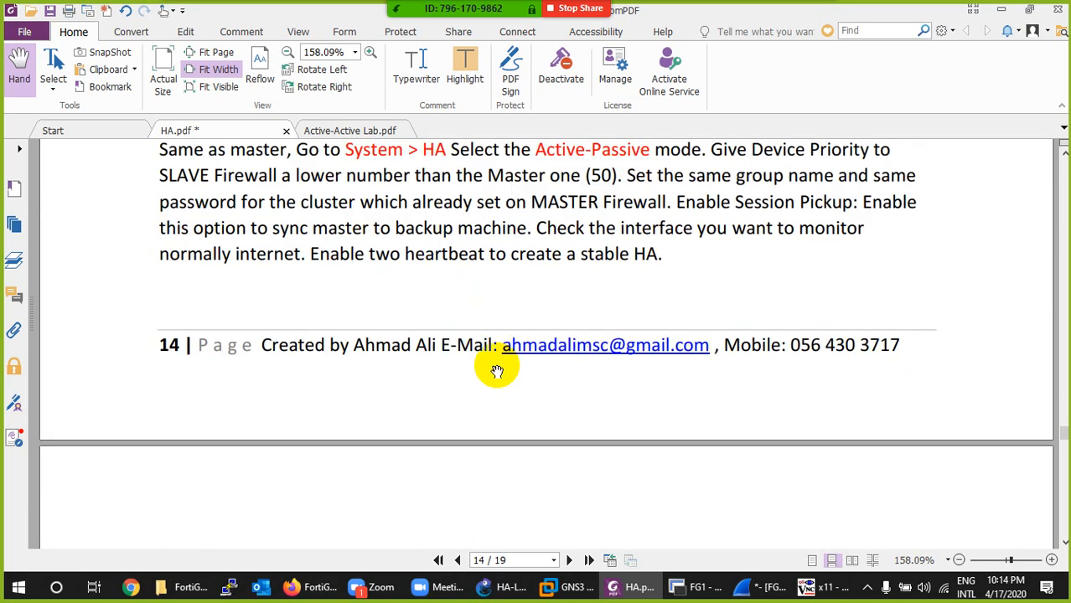
pyautogui.scroll(-5, 497, 371)
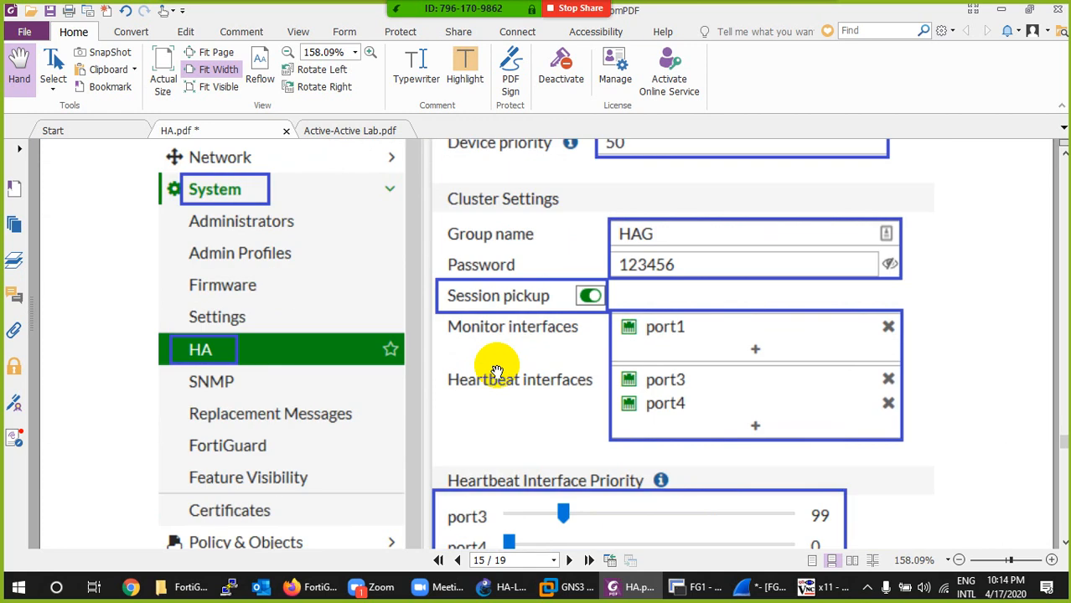
# - Review the guide's Verification section with the HA monitor and HA Status, the LAN PCs Configuration and the Physical Topology
pyautogui.scroll(-5, 496, 371)
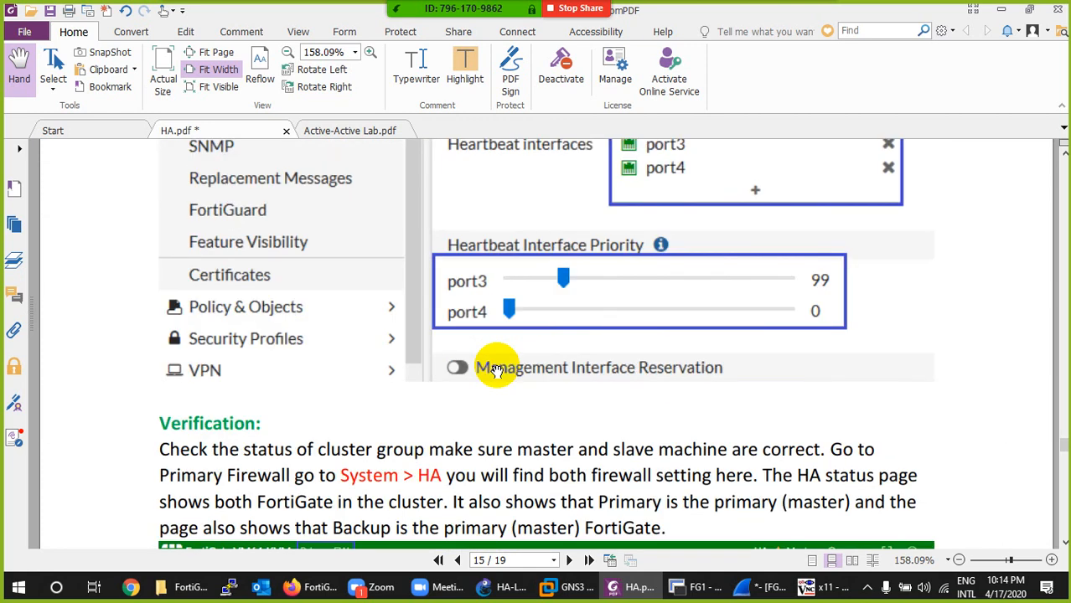
pyautogui.scroll(-4, 497, 372)
pyautogui.scroll(-4, 497, 371)
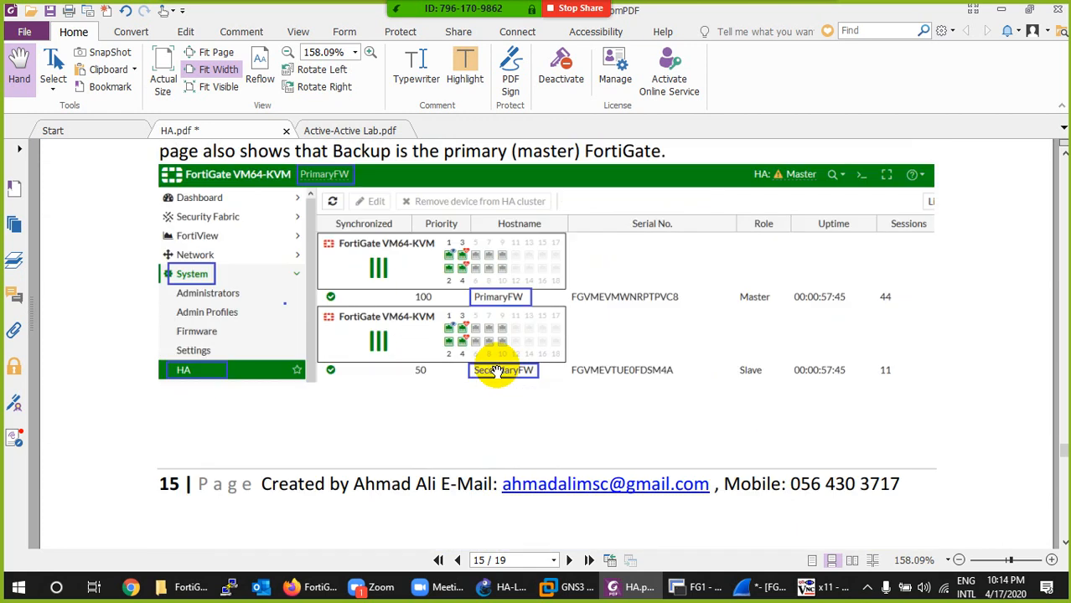
pyautogui.scroll(-14, 497, 371)
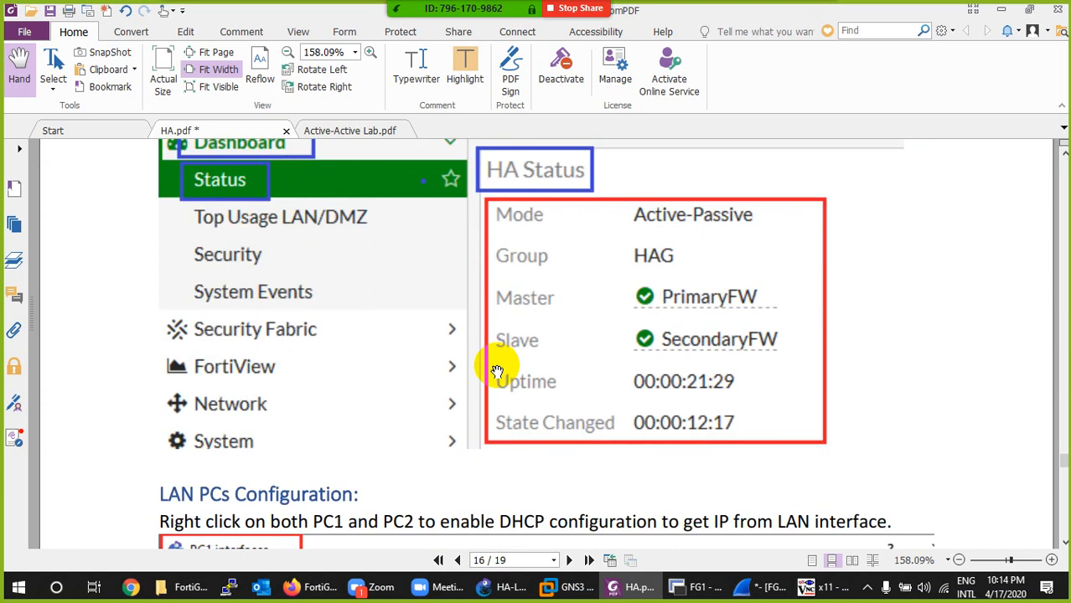
pyautogui.scroll(-7, 497, 371)
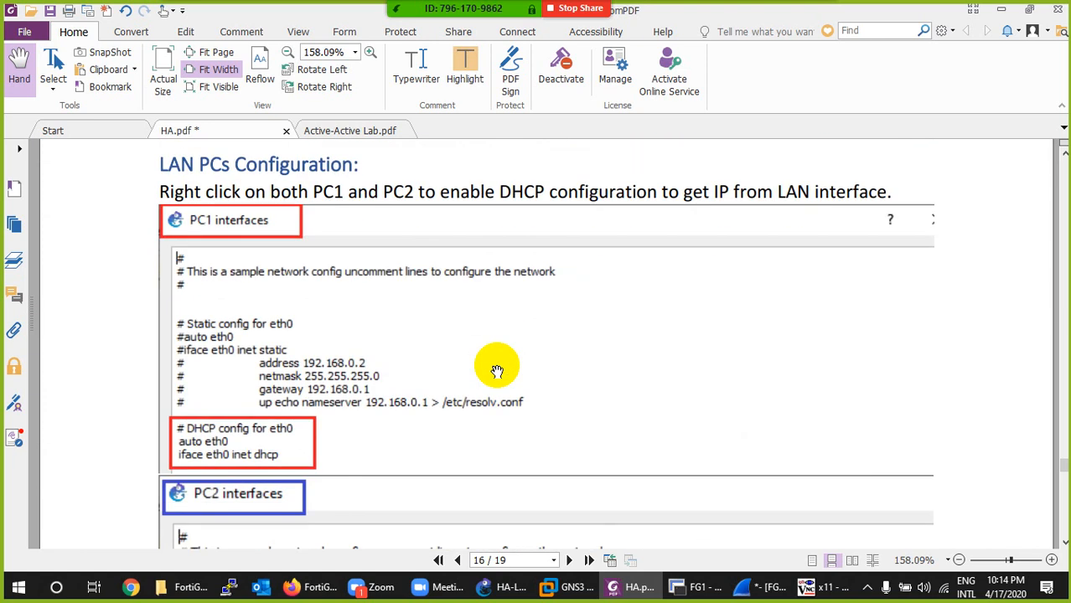
pyautogui.scroll(-18, 497, 371)
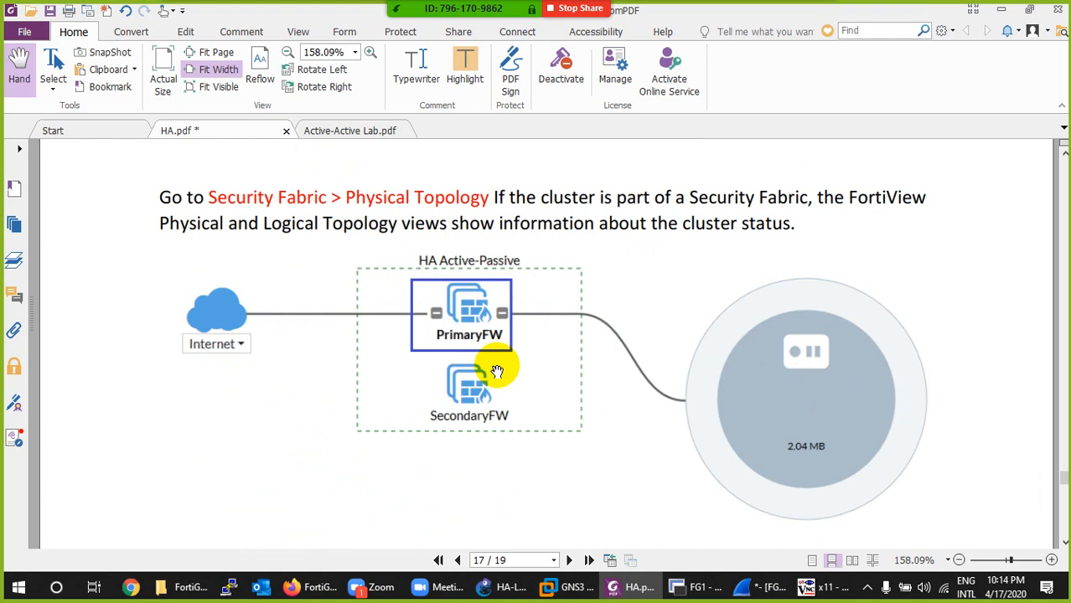
# - Read the guide's Failover Verification section through to the config system ha and set override enable commands on page 19
pyautogui.scroll(-7, 497, 371)
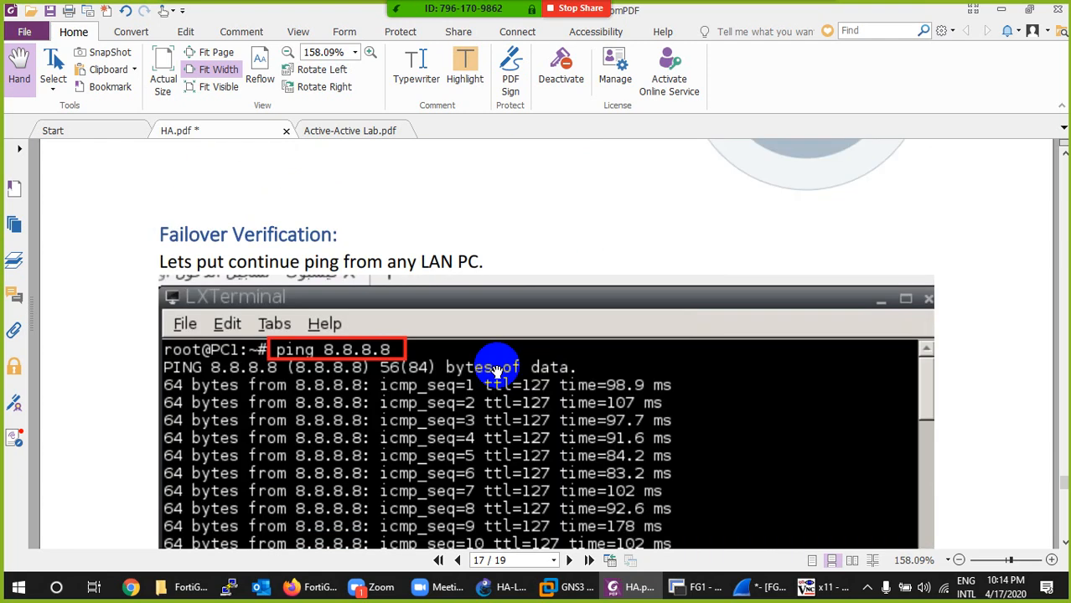
pyautogui.scroll(-12, 497, 372)
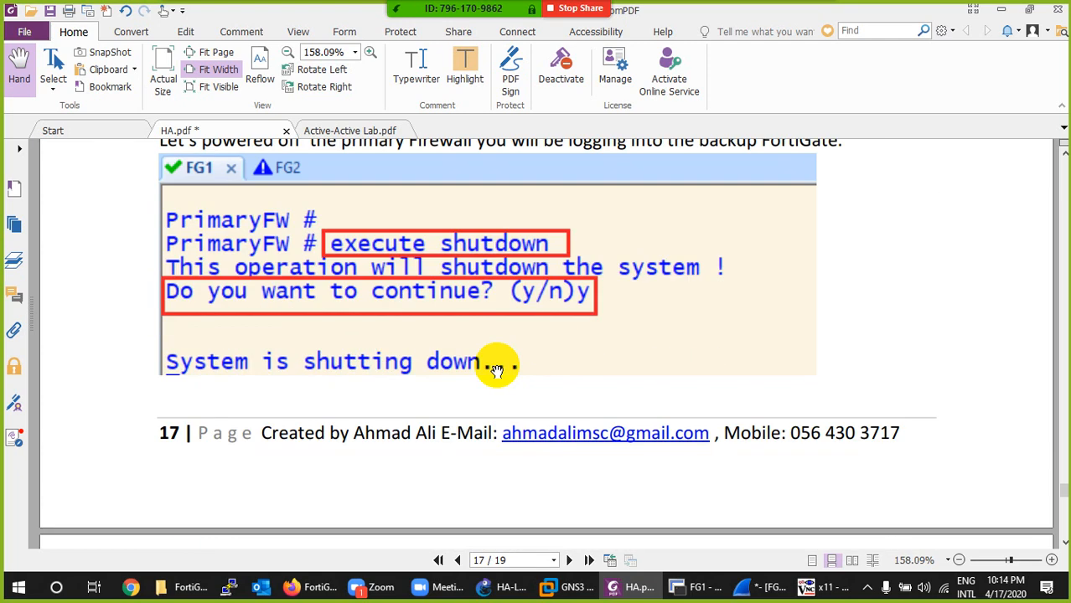
pyautogui.scroll(-12, 497, 371)
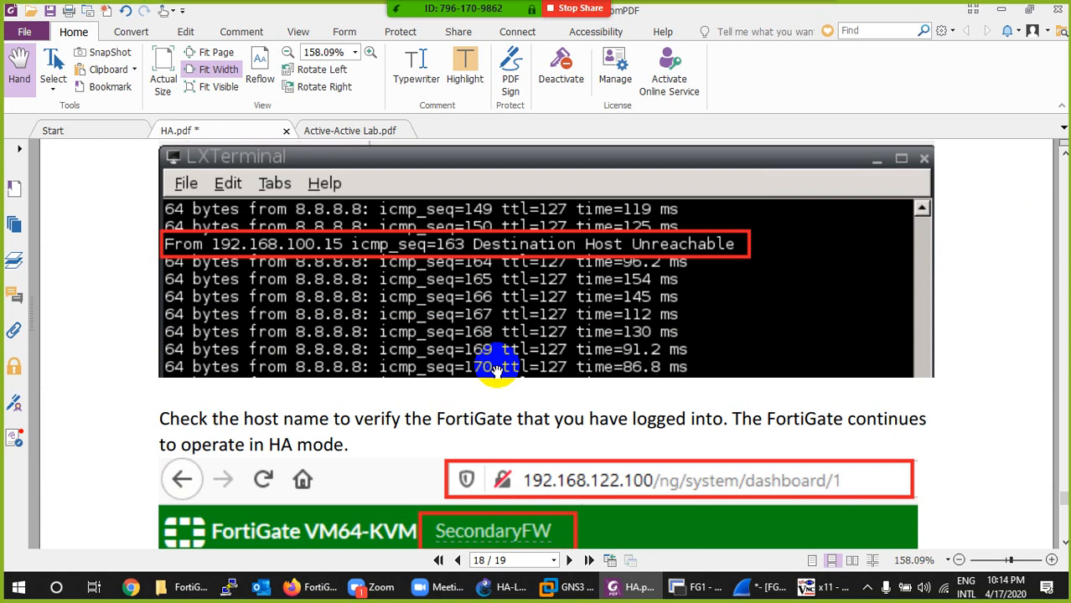
pyautogui.scroll(-6, 497, 371)
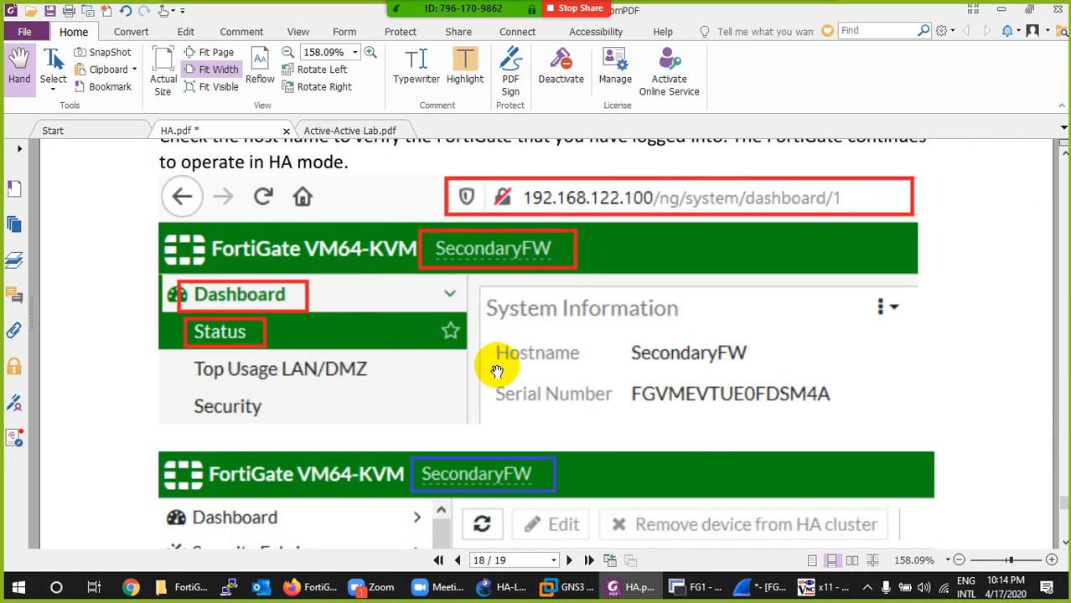
pyautogui.scroll(2, 497, 371)
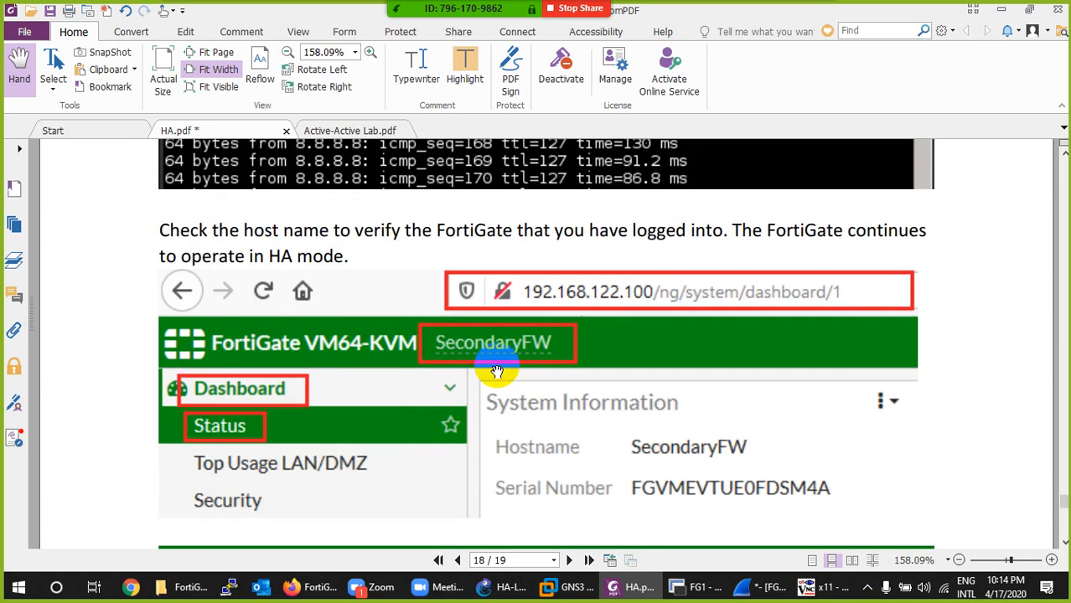
pyautogui.scroll(-9, 497, 371)
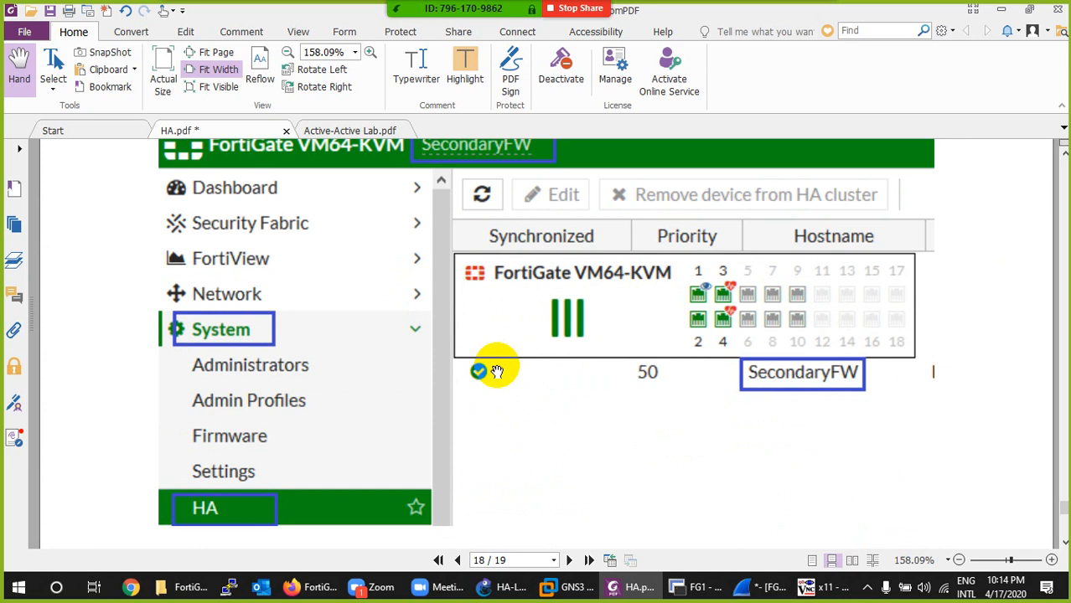
pyautogui.scroll(-18, 497, 371)
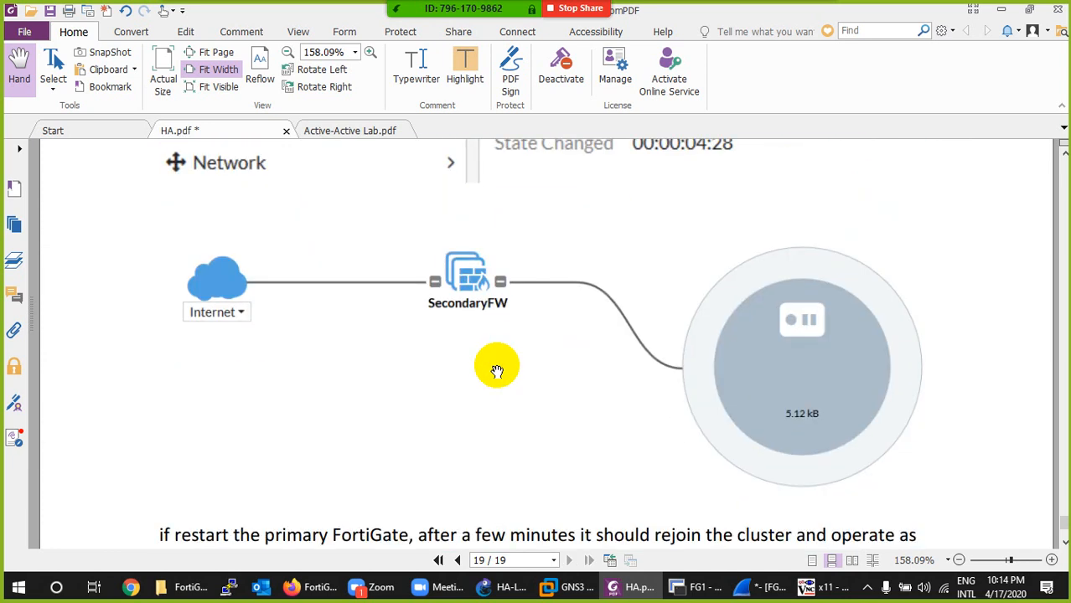
pyautogui.scroll(-6, 497, 371)
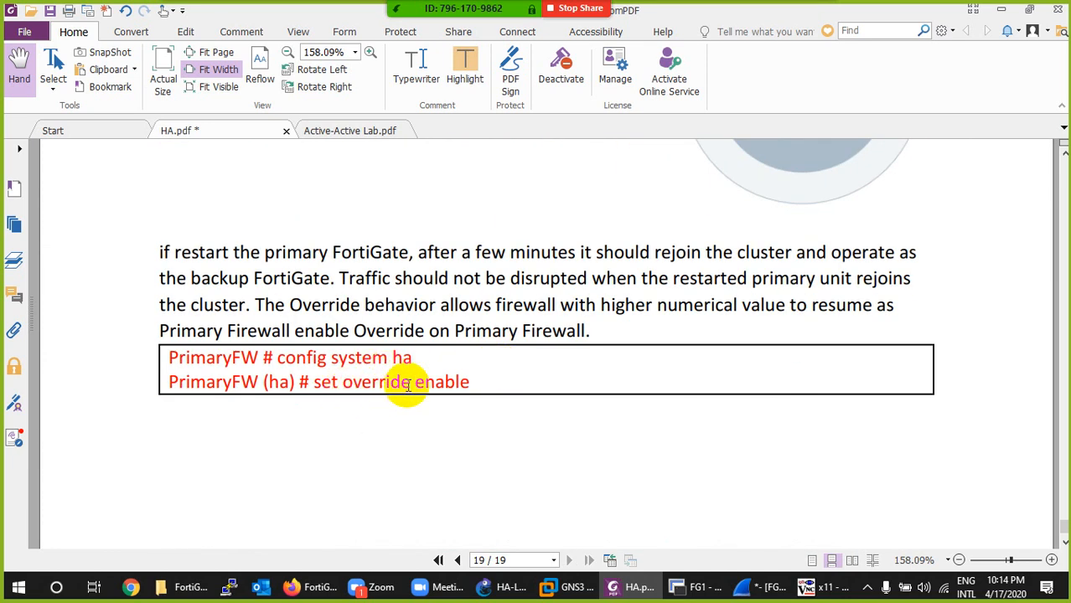
pyautogui.scroll(-4, 408, 385)
pyautogui.scroll(3, 406, 391)
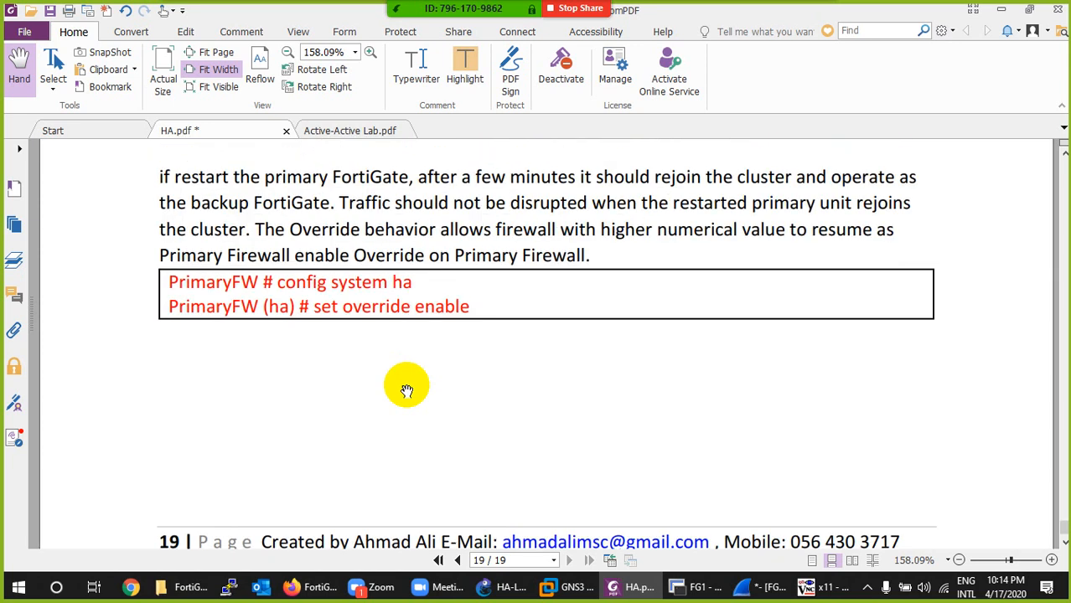